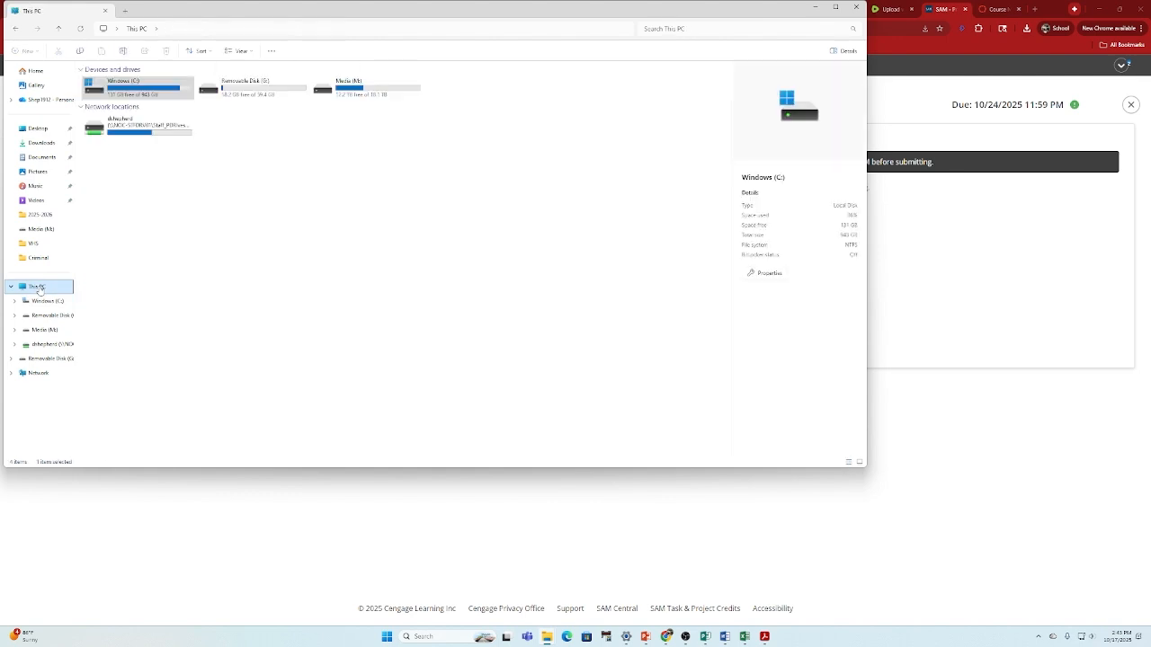
Create a new folder named MOD 3 at the root of the personal network drive.
double_click(106, 120)
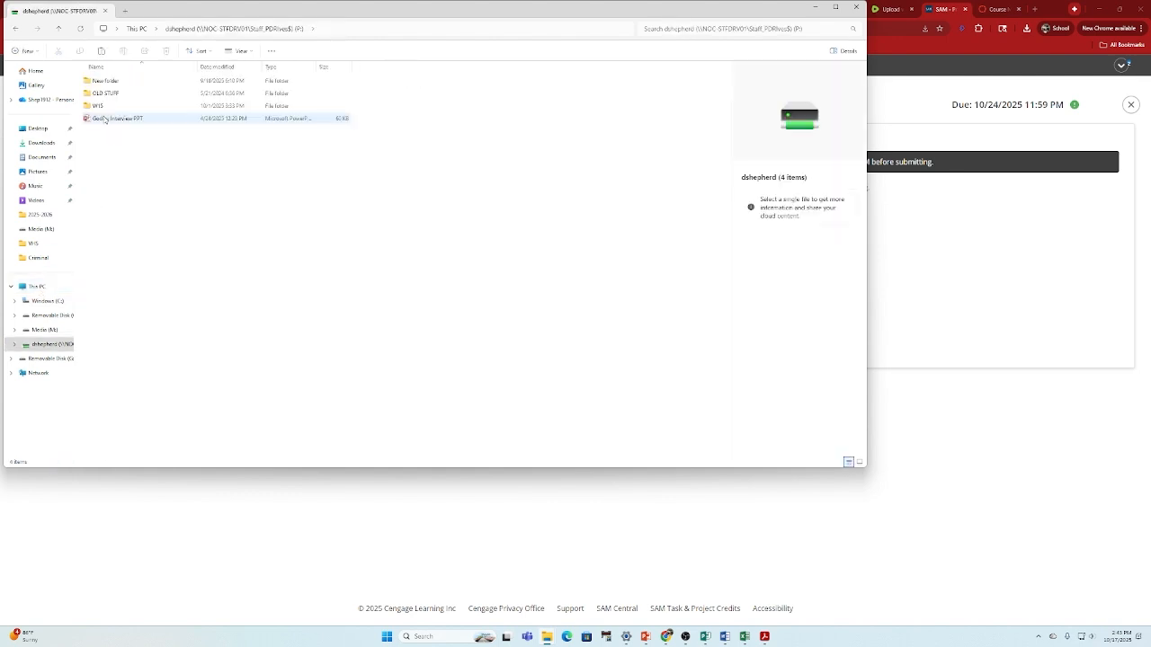
right_click(169, 191)
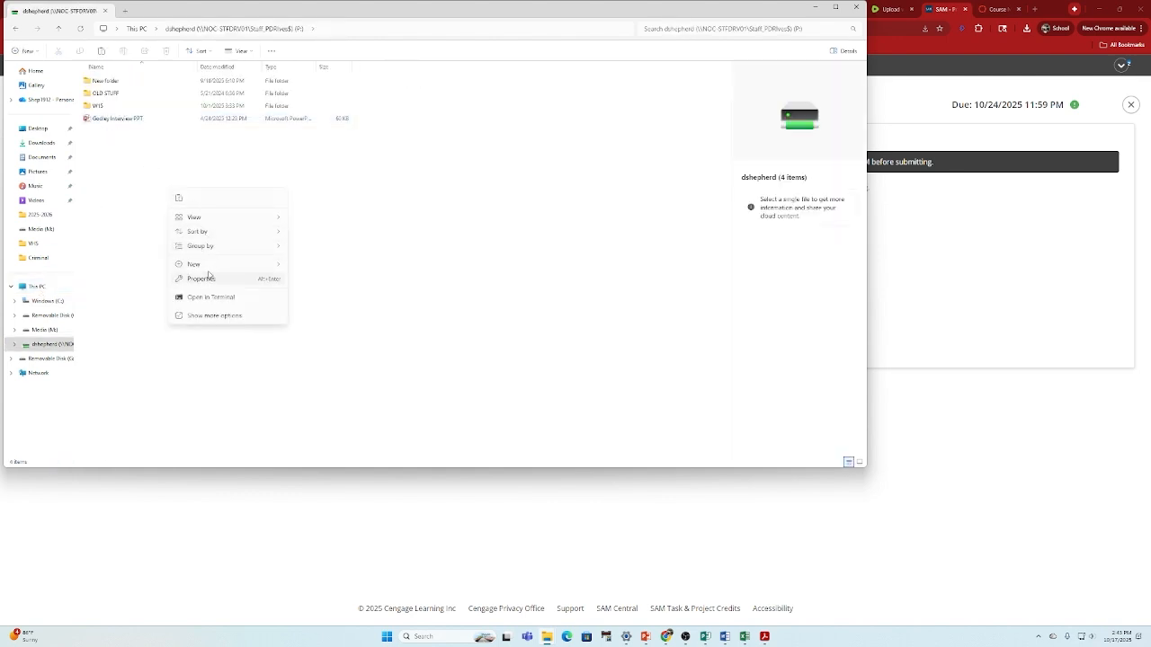
mouse_move(211, 268)
click(326, 266)
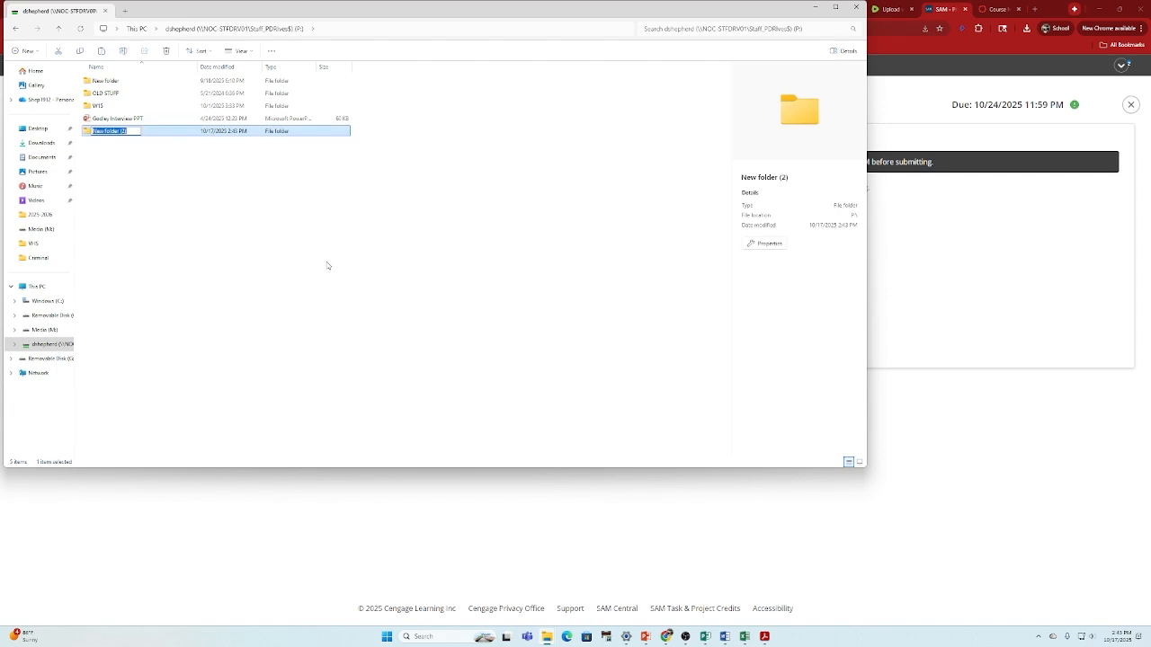
text(W)
text(MOD 3)
click(227, 229)
Create a subfolder named W24 inside the MOD 3 folder.
double_click(97, 131)
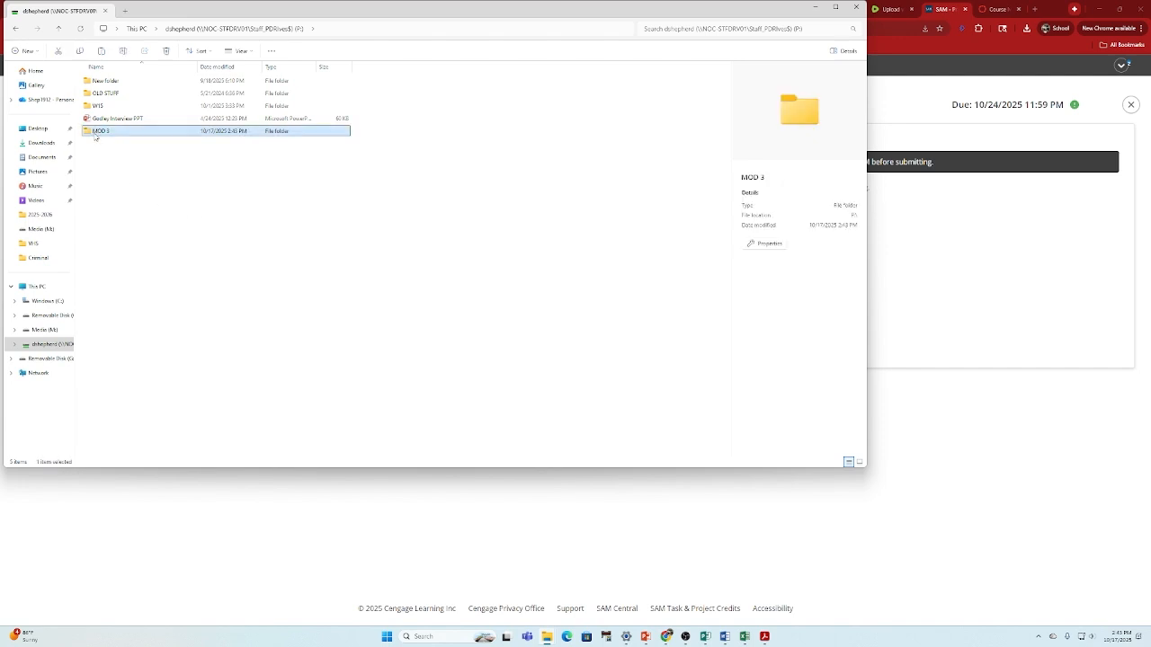
right_click(184, 140)
mouse_move(221, 227)
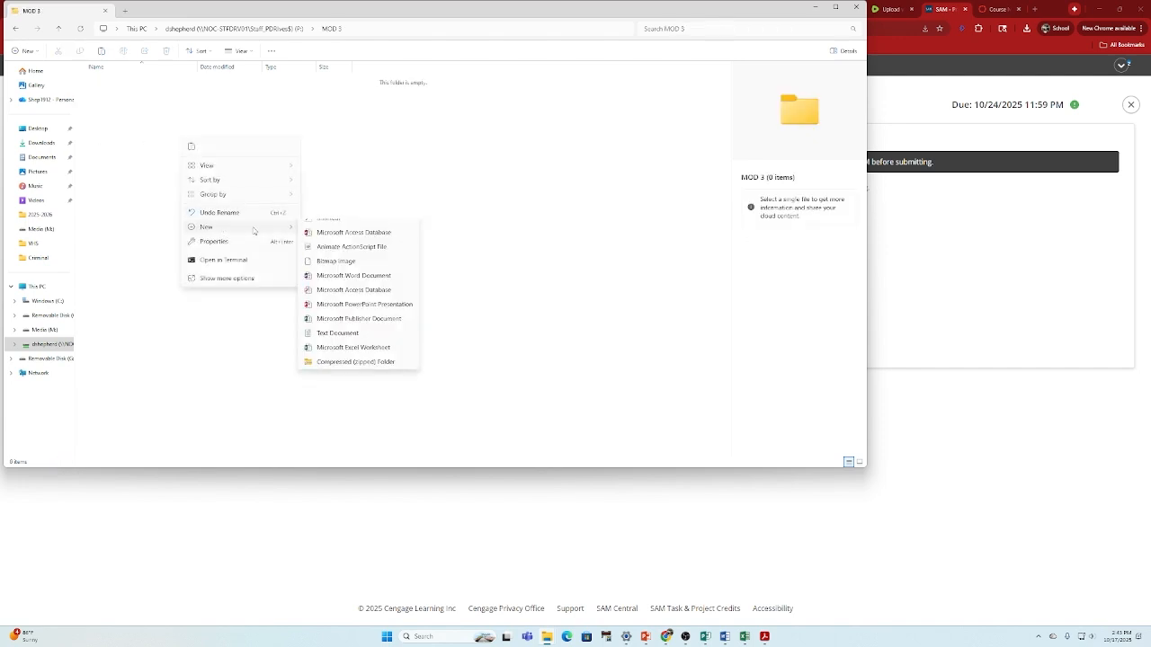
click(336, 228)
text(W)
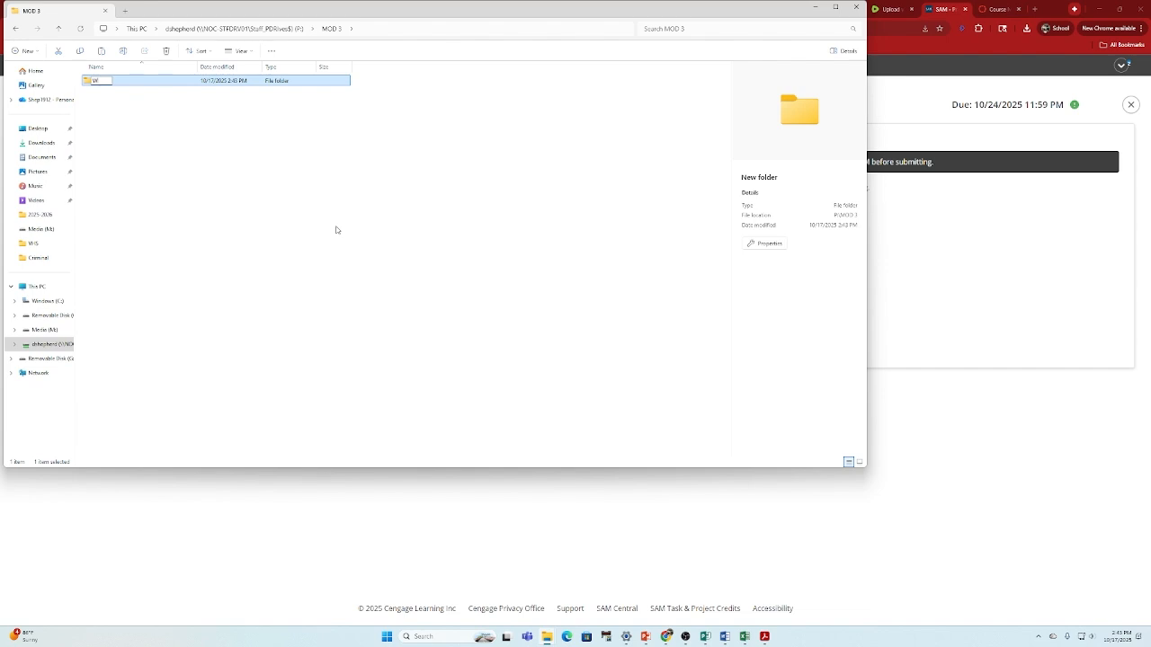
text(24)
click(141, 111)
Paste the copied instruction, start and support files into the W24 folder.
double_click(141, 80)
right_click(142, 116)
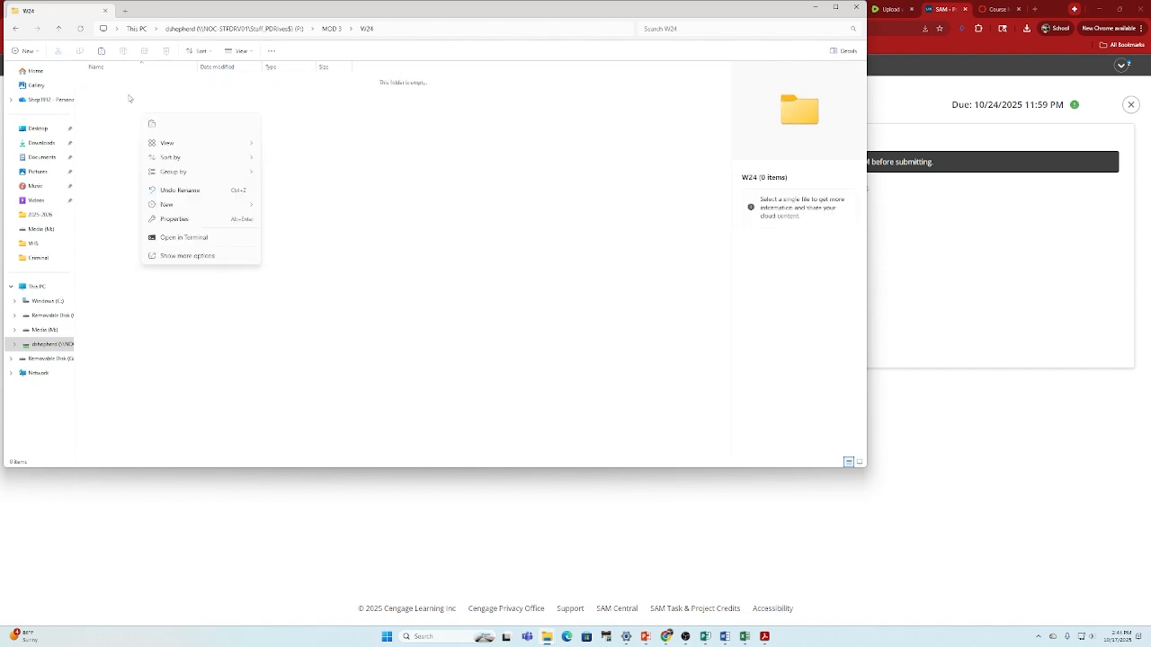
click(160, 125)
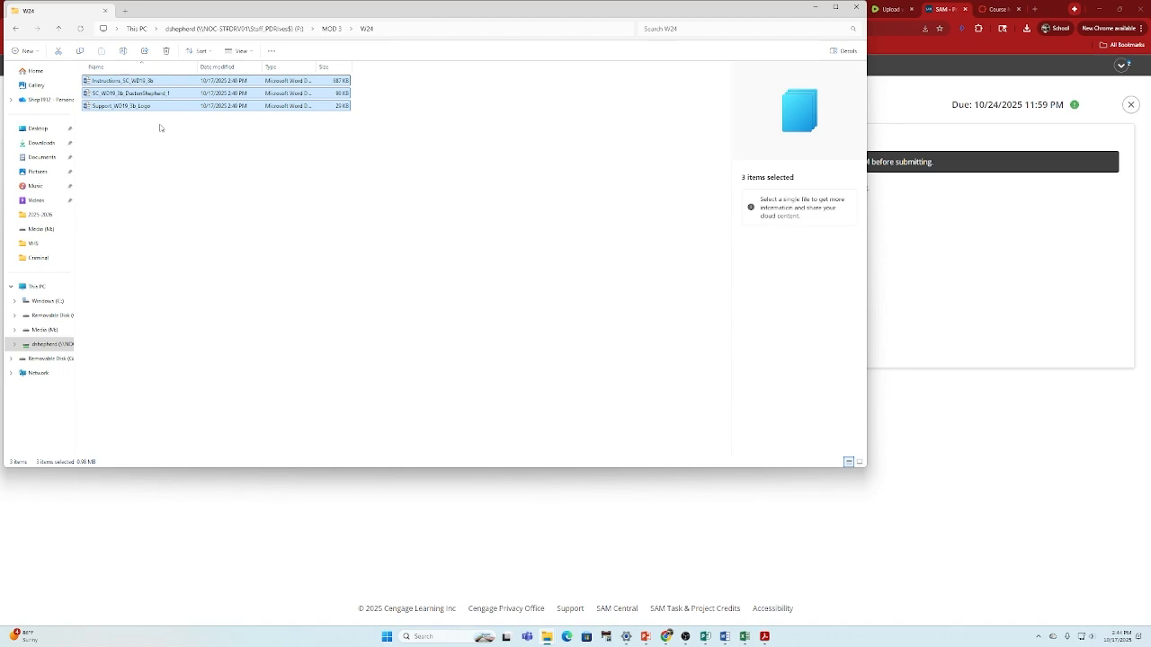
click(198, 174)
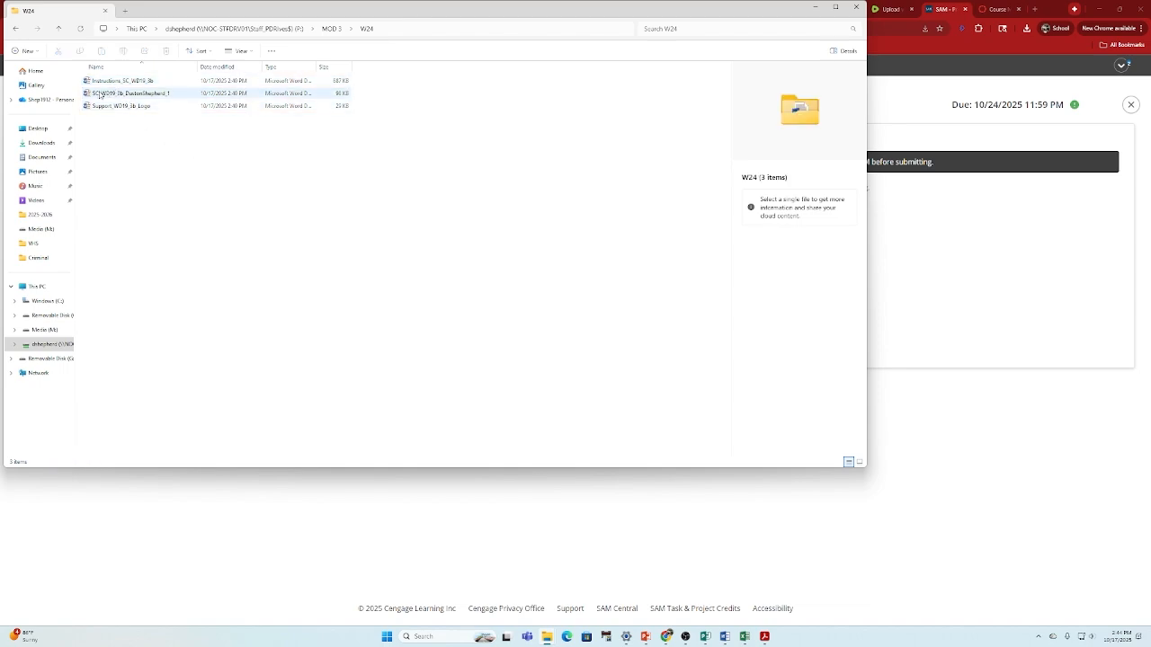
Open the SC_WD19_3b start document ending in _1 in Word, close the unrelated document window, and enable editing.
double_click(96, 93)
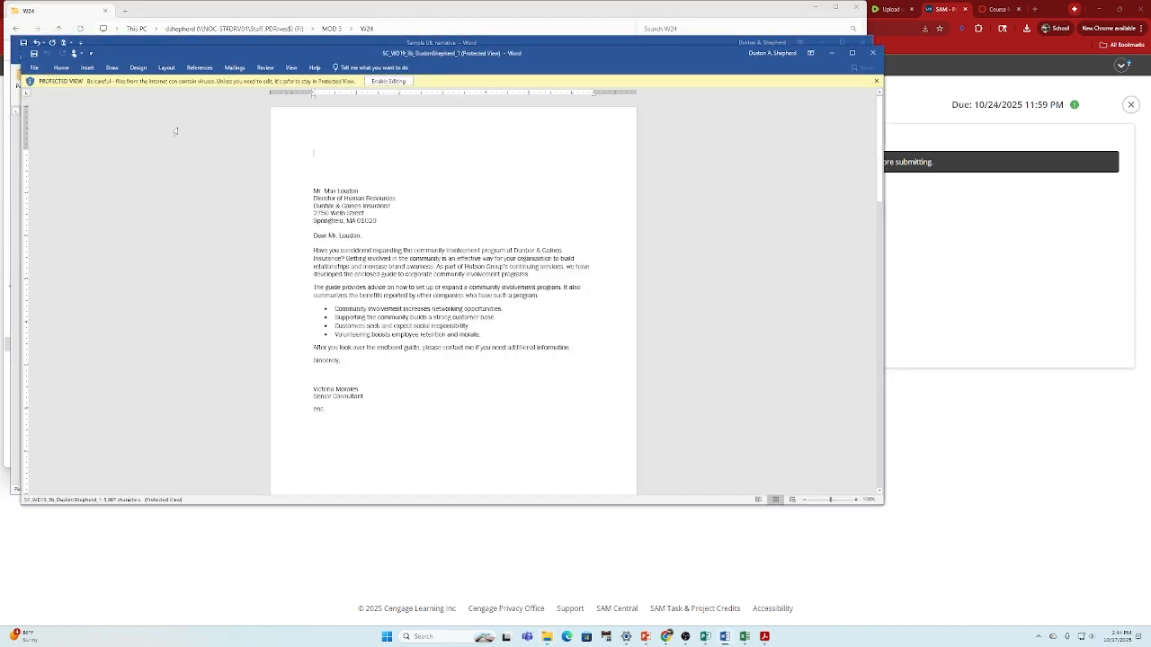
click(864, 42)
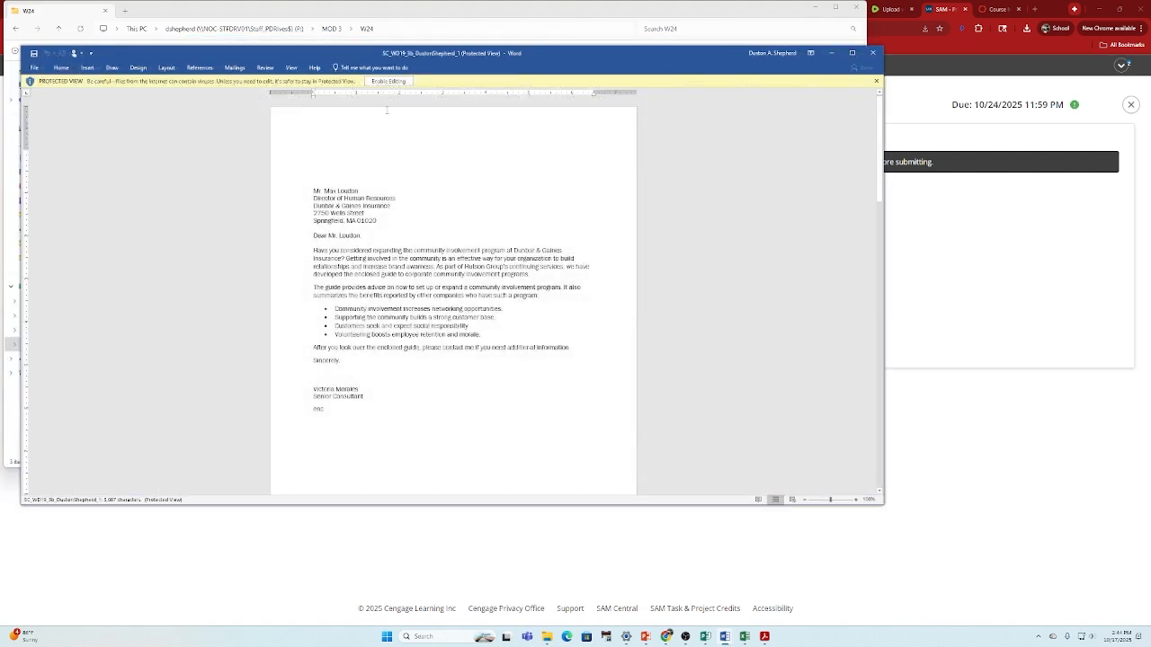
click(34, 67)
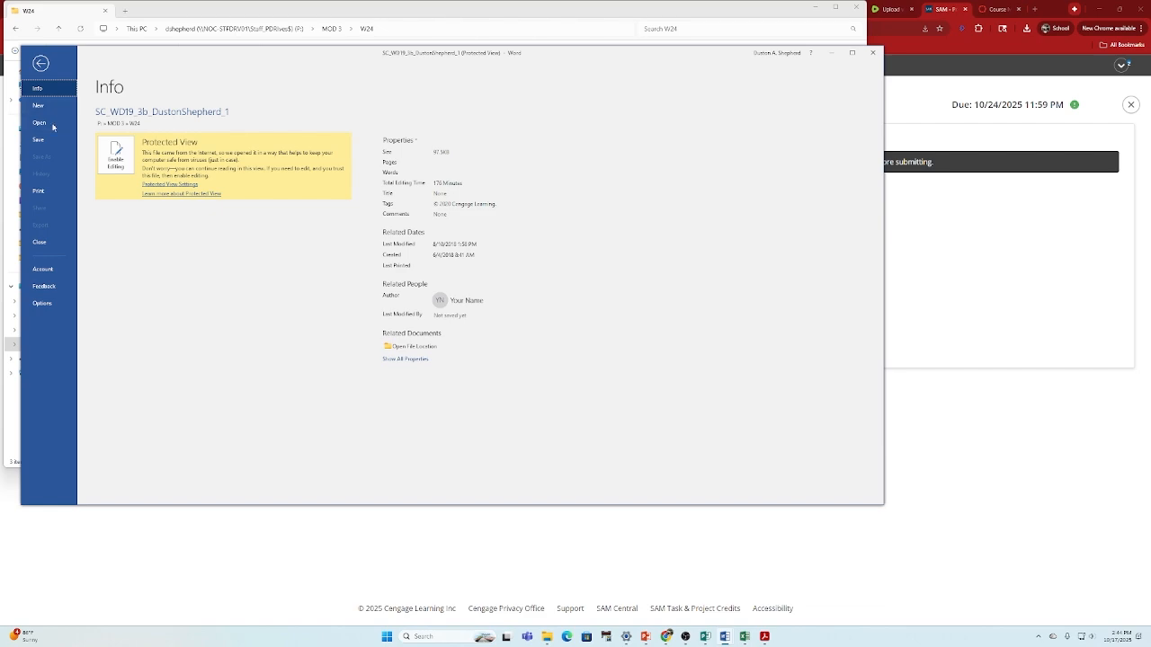
click(115, 154)
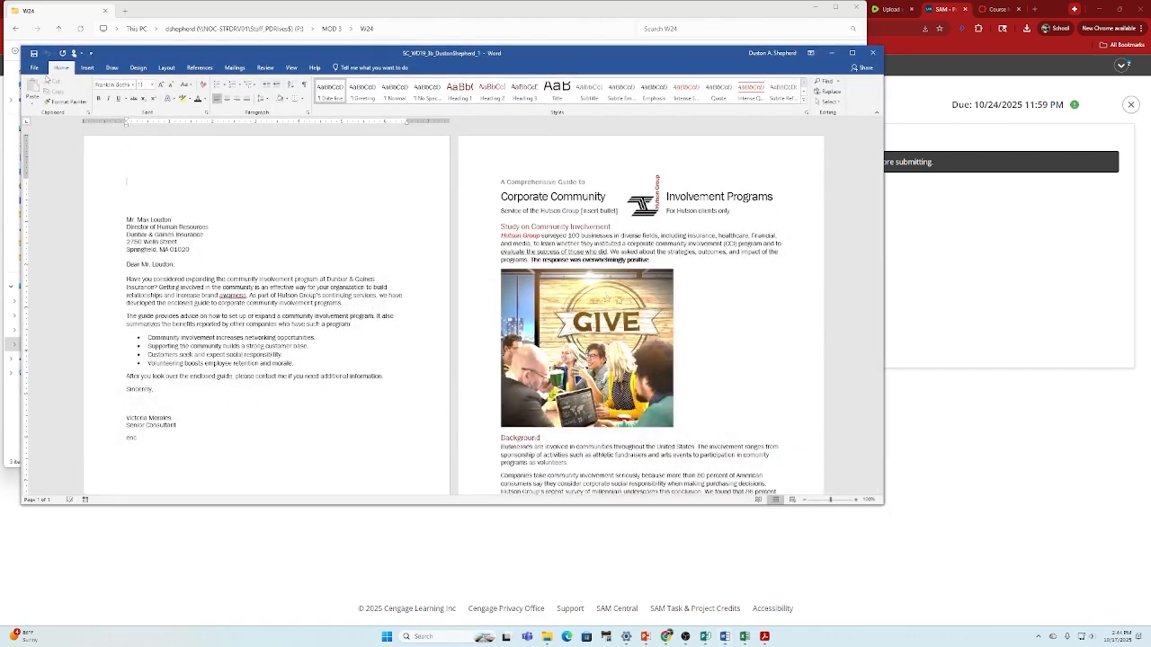
Save a copy of the start document in the W24 folder, changing the ending of its file name to _2.
click(34, 68)
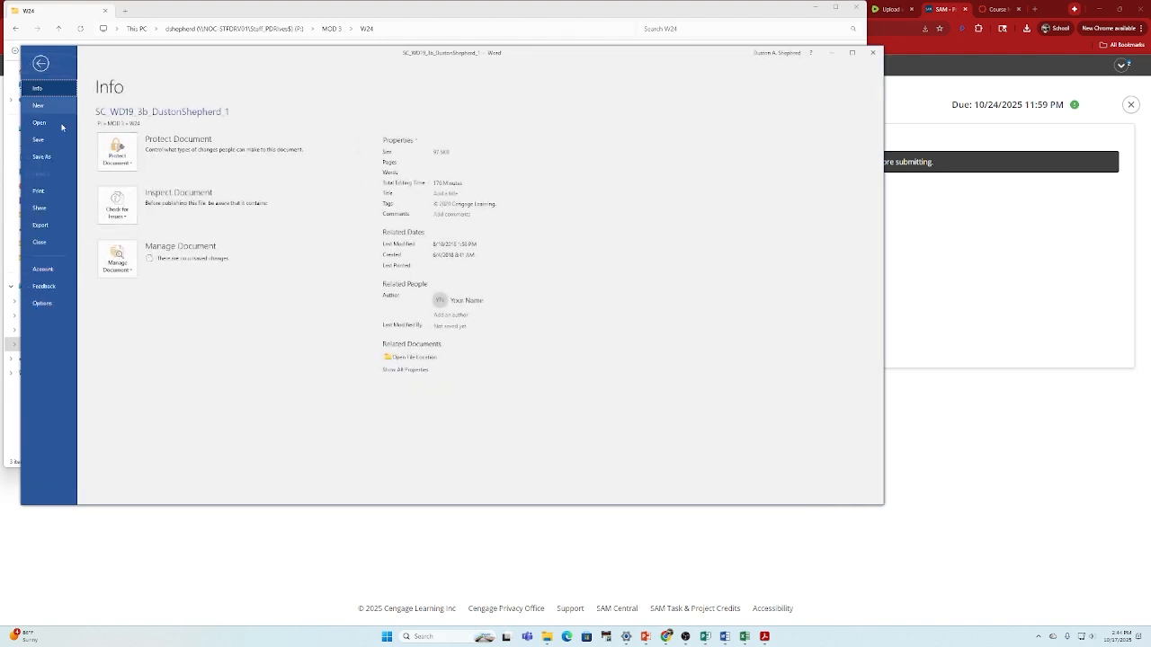
click(57, 159)
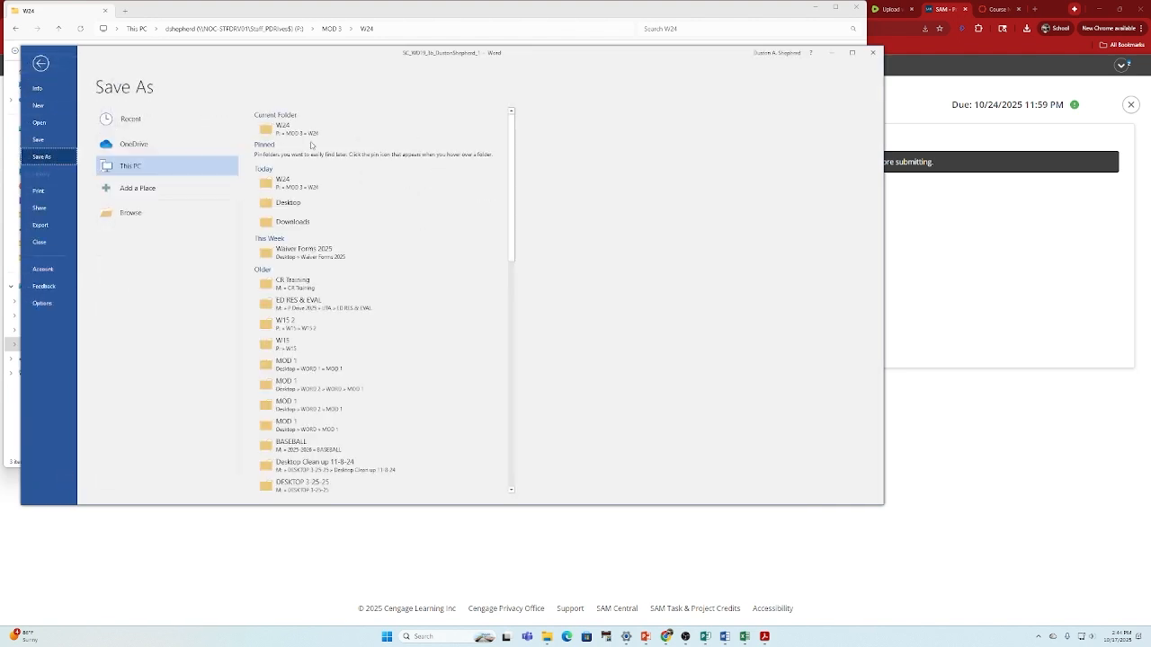
click(305, 131)
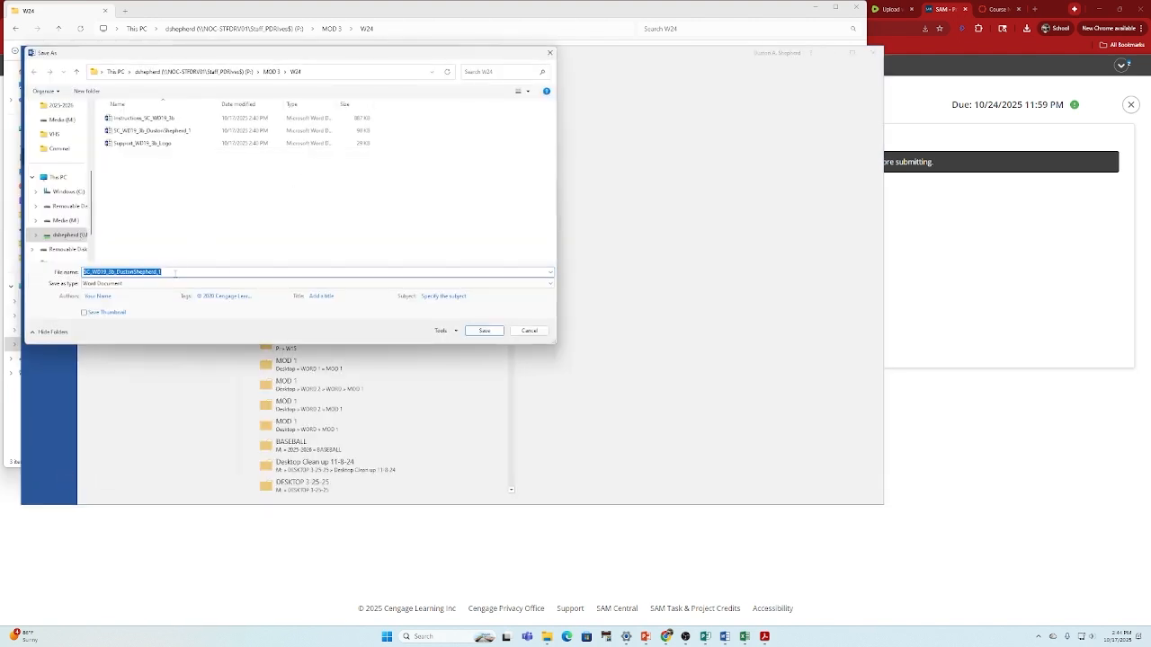
click(175, 273)
key(BackSpace)
text(2)
click(484, 331)
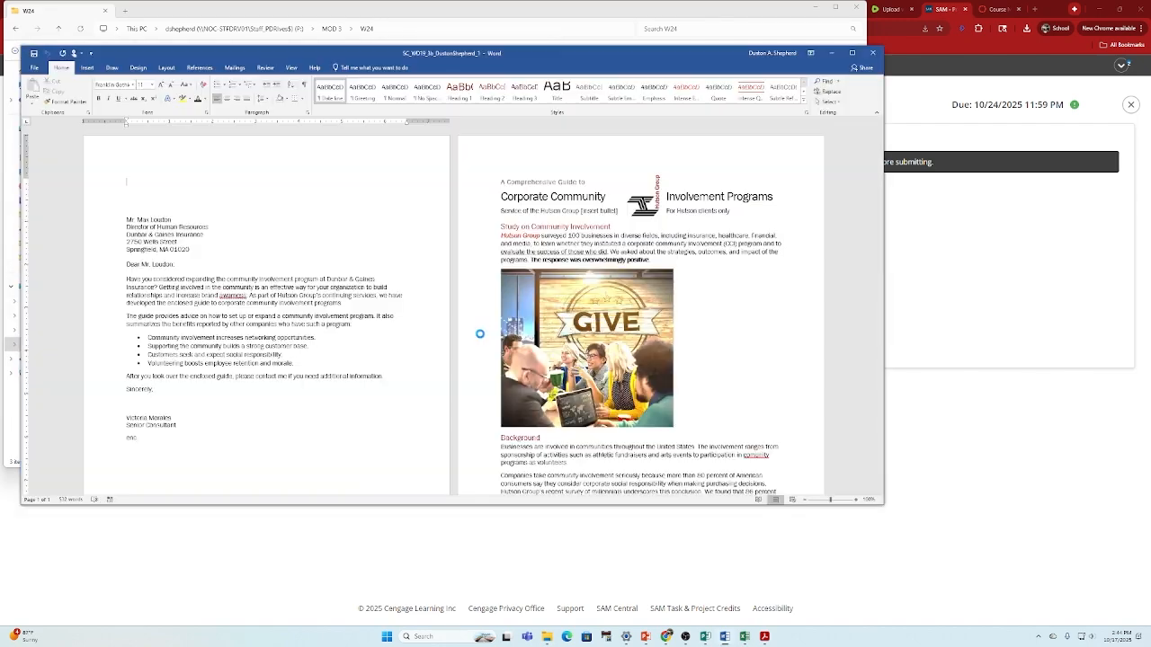
Check the W24 folder in File Explorer for the _1 and _2 documents and the instructions file.
drag(481, 64, 653, 254)
click(198, 151)
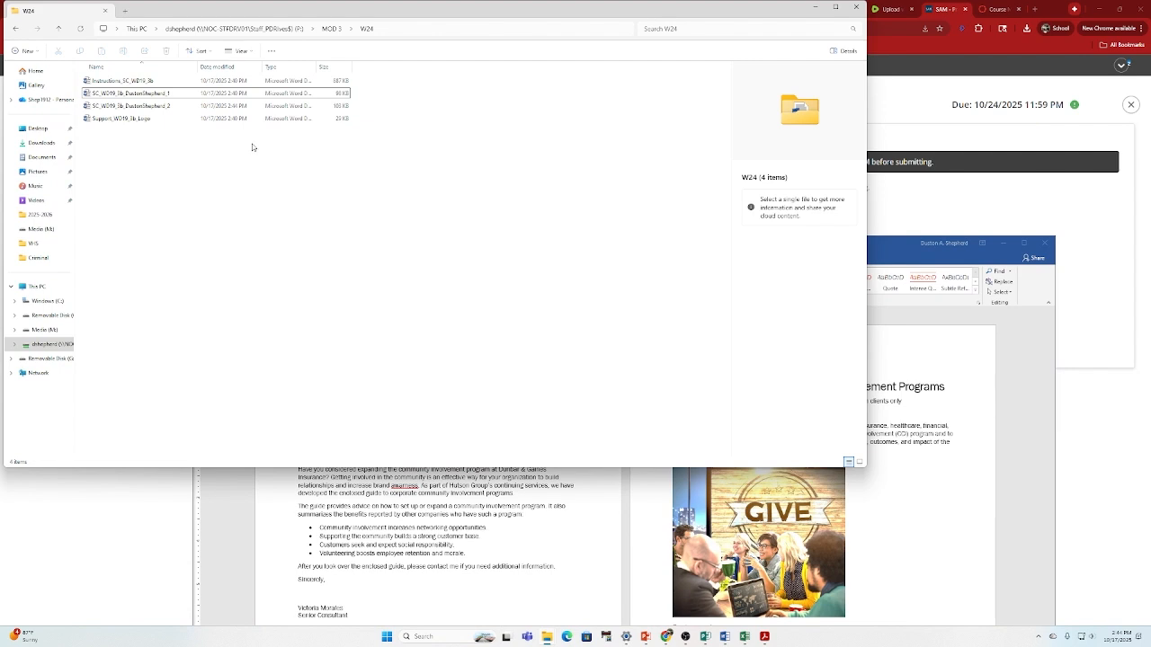
click(169, 106)
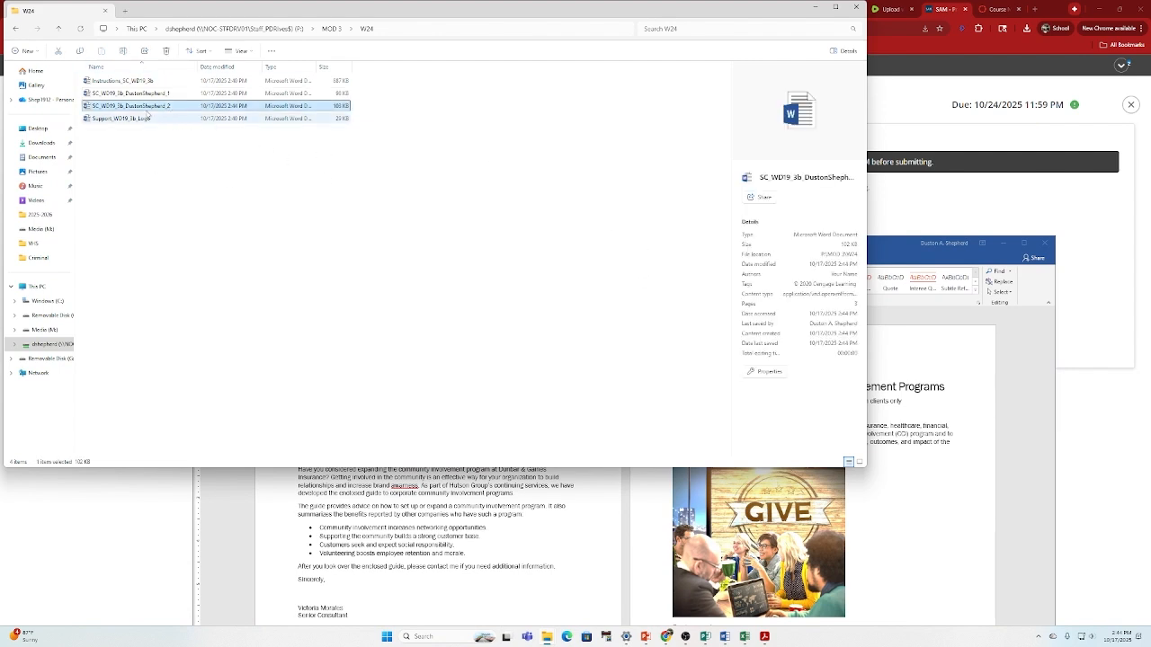
click(124, 93)
click(119, 82)
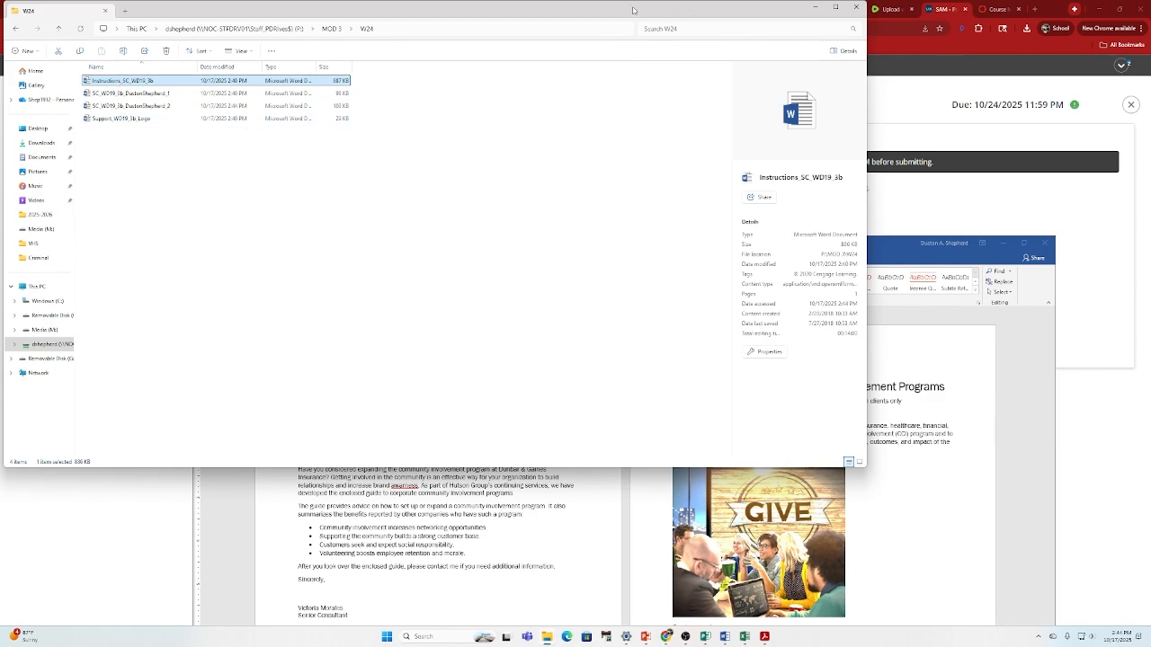
Open Instructions_SC_WD19_3b from the W24 folder and enable editing.
drag(633, 10, 415, 255)
drag(771, 253, 820, 311)
drag(464, 262, 783, 140)
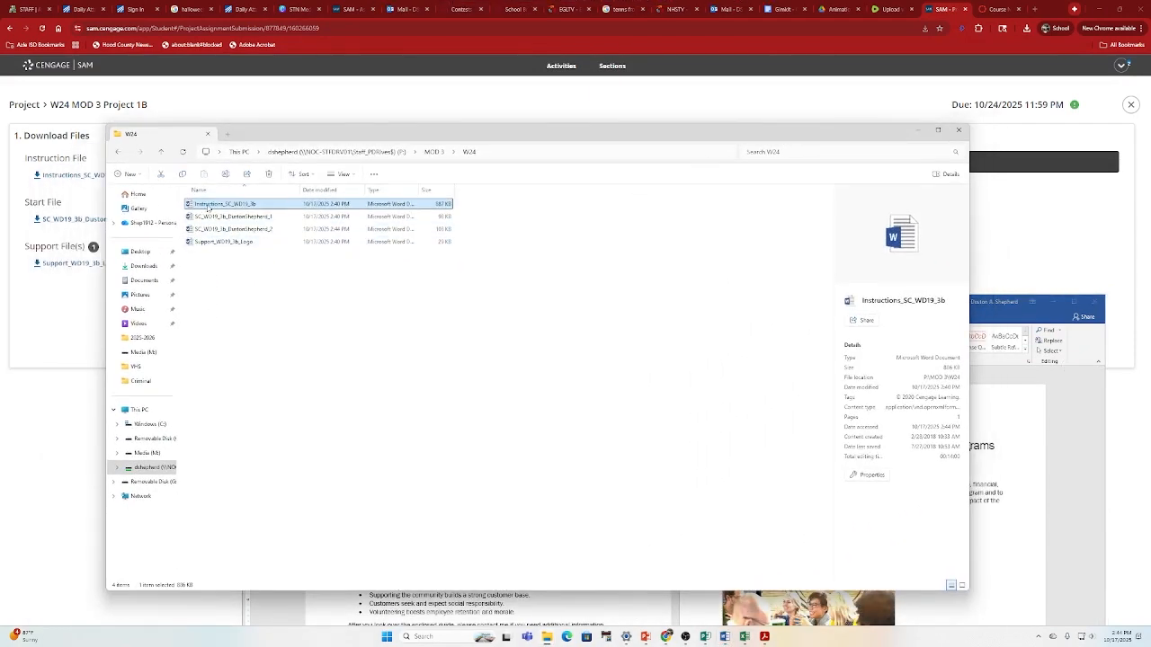
double_click(214, 205)
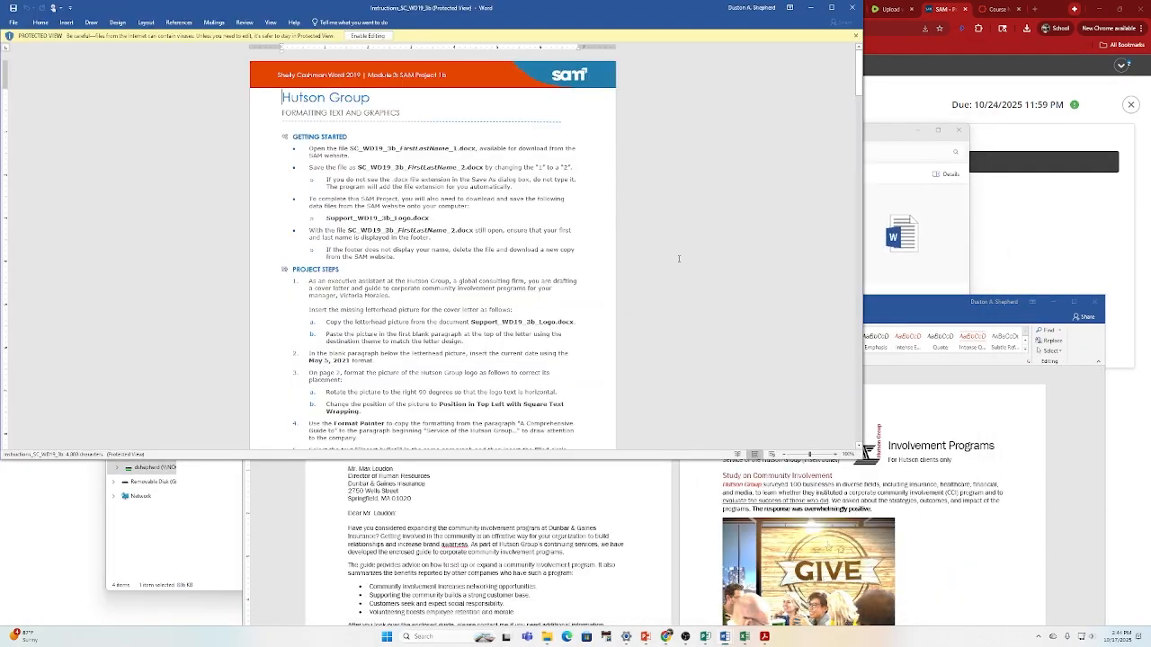
click(388, 34)
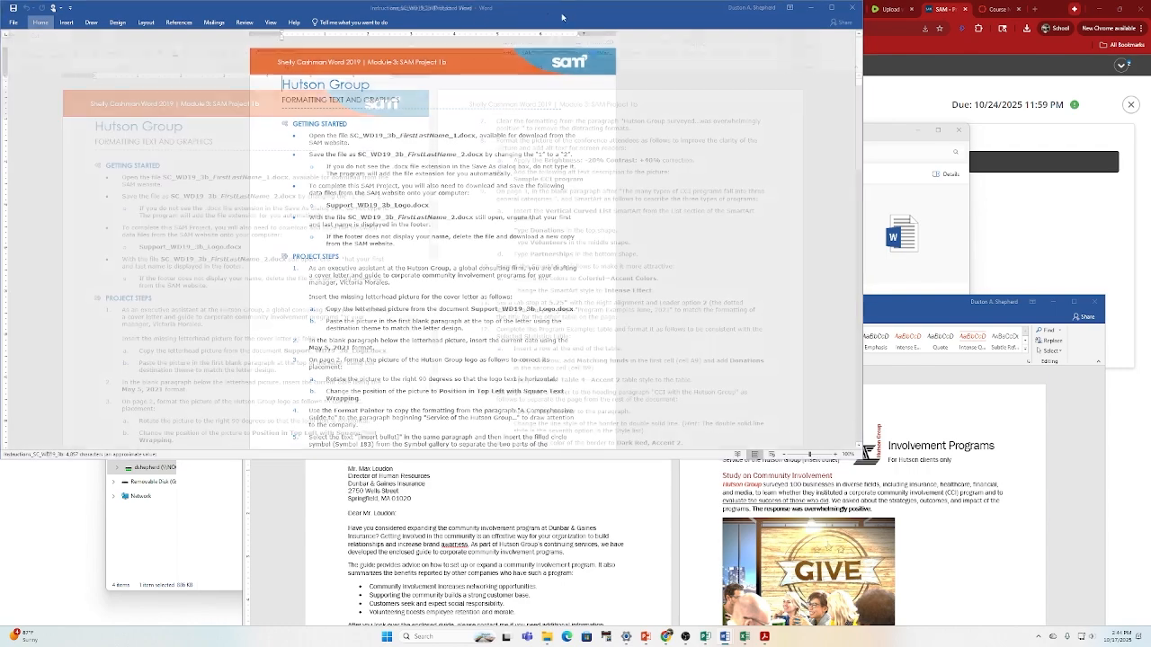
Arrange the instructions document and the project document ending in _2 side by side, with the instructions active.
drag(390, 9, 2, 261)
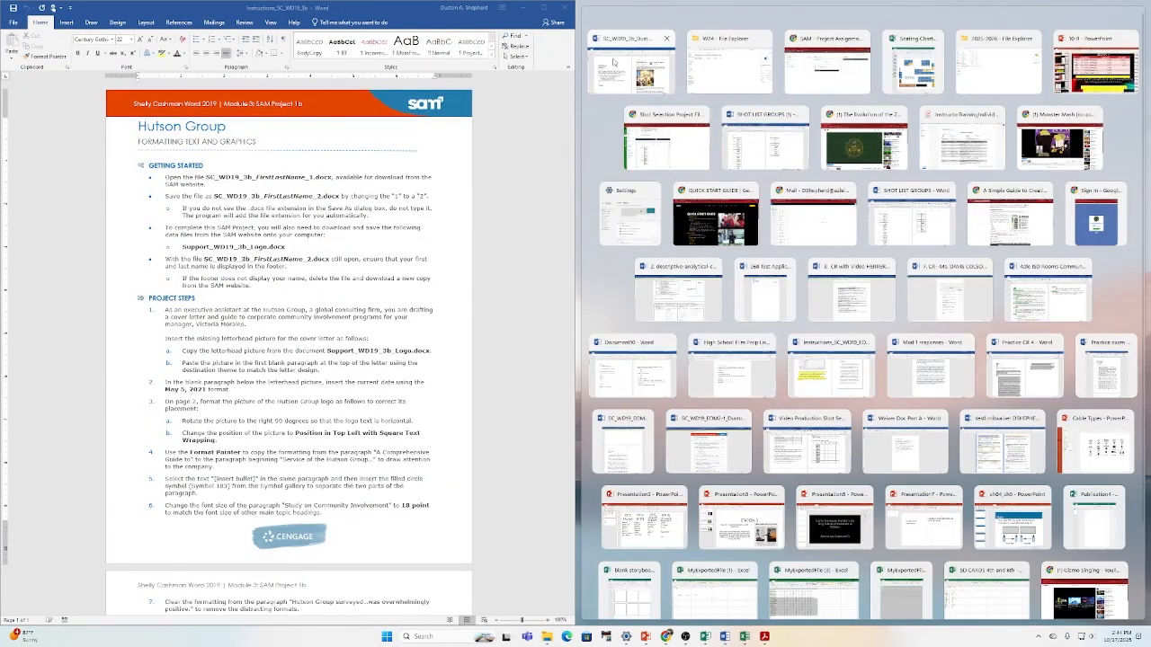
click(613, 61)
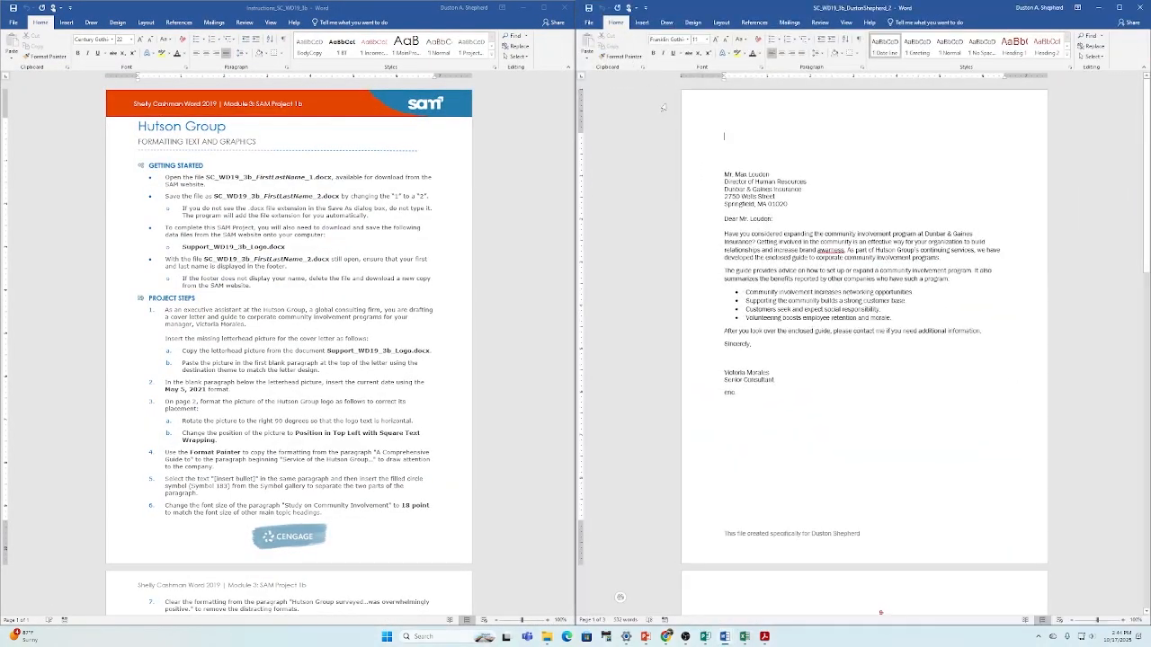
click(180, 174)
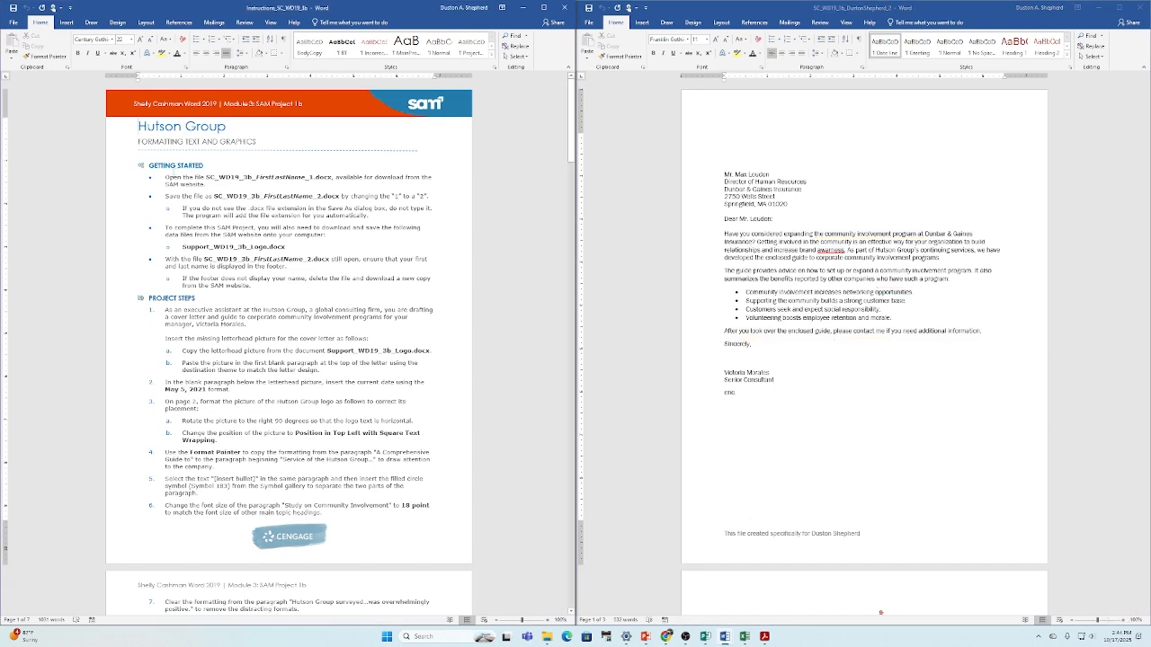
Highlight the Getting Started bullets, the step 1 introduction and the sentence about inserting the missing letterhead picture in yellow.
drag(165, 176, 444, 276)
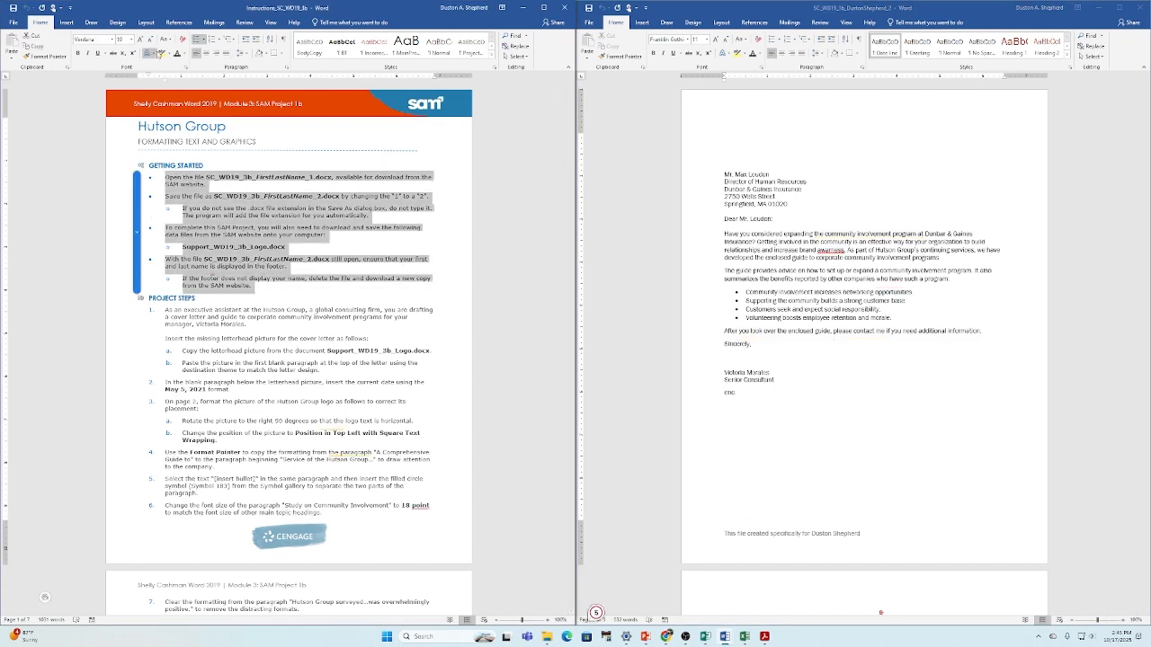
click(162, 53)
scroll(362, 328, down, 5)
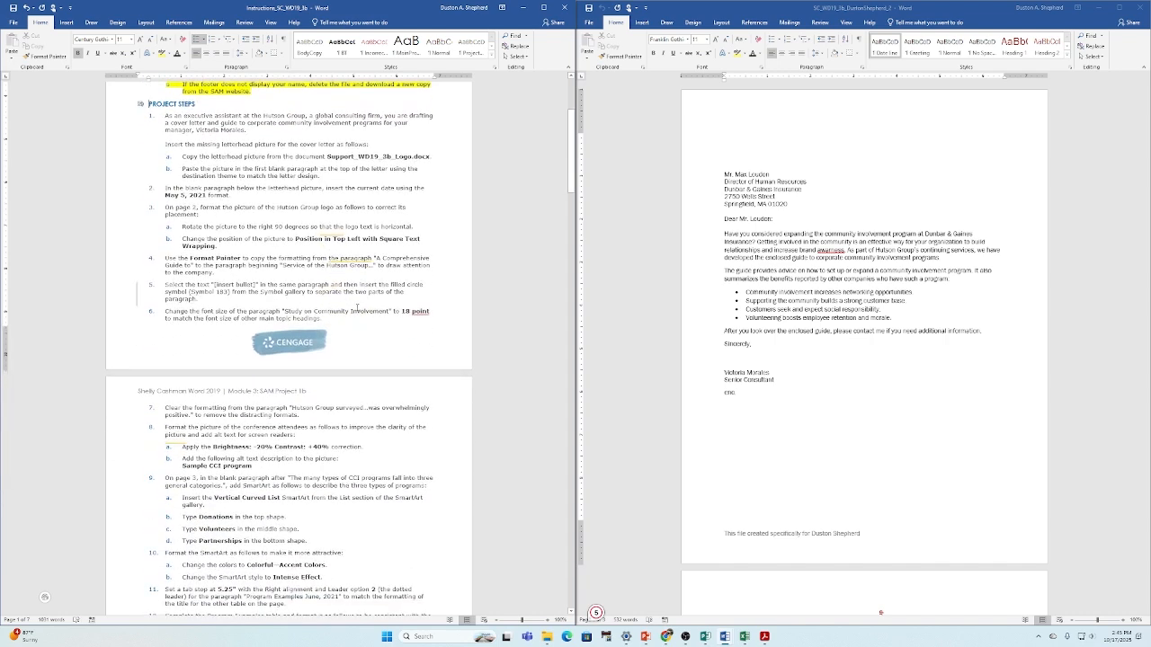
triple_click(214, 139)
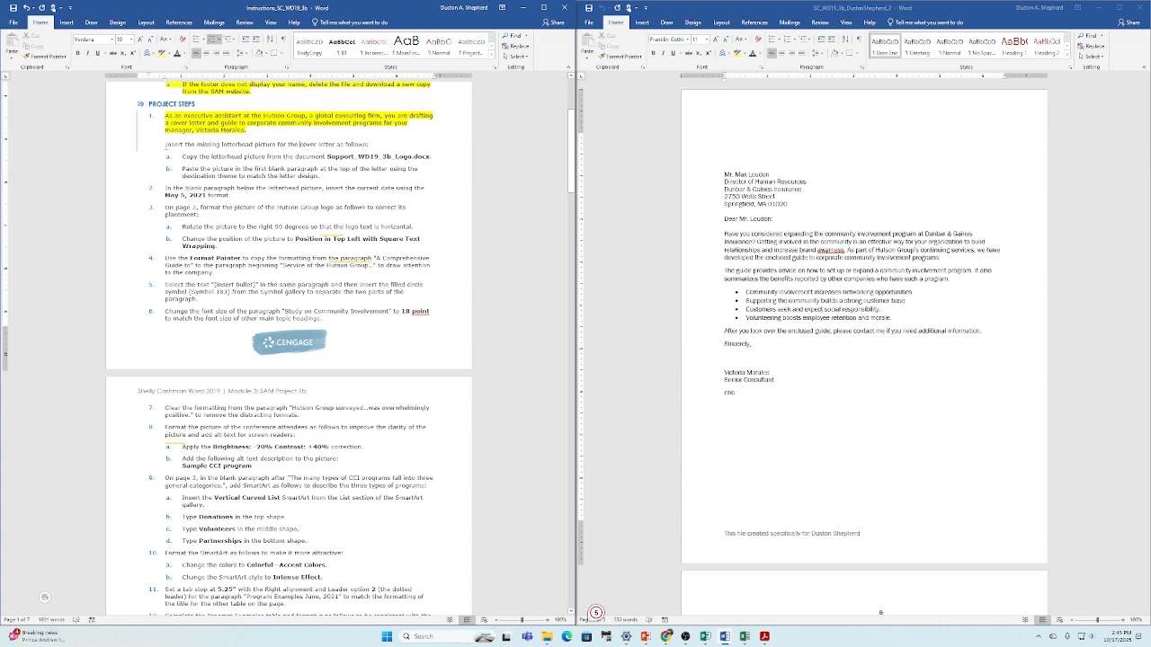
mouse_move(166, 144)
mouse_down()
mouse_move(349, 159)
mouse_move(373, 146)
mouse_up()
click(353, 157)
drag(164, 143, 364, 145)
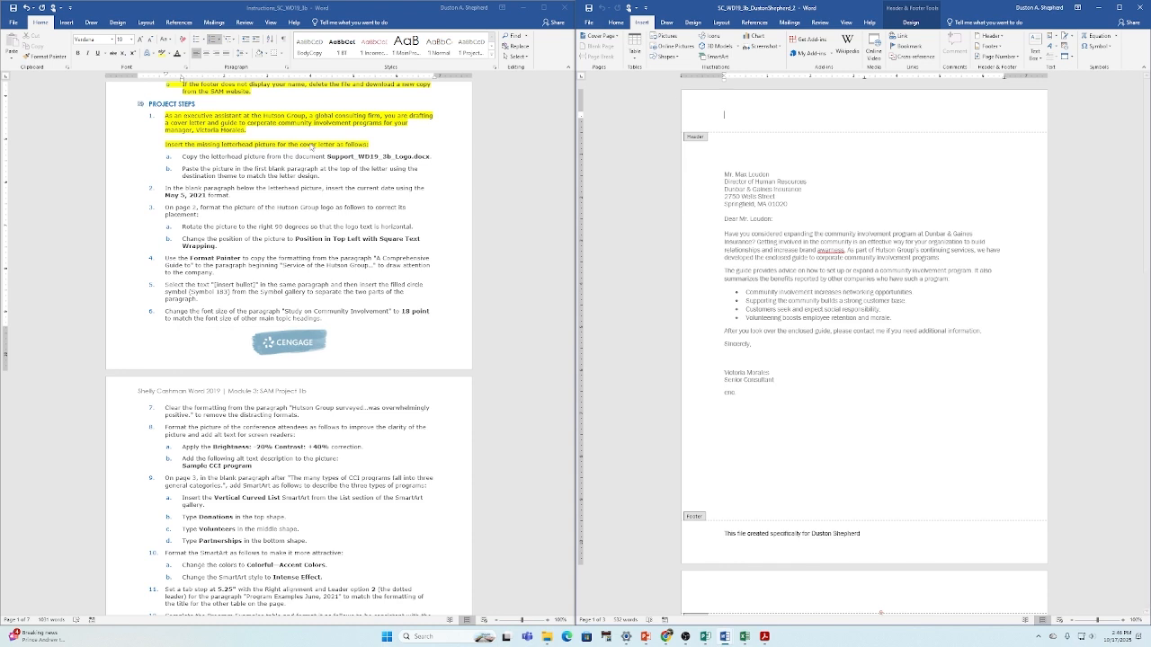
Select instruction 1a about copying the letterhead picture, and open Support_WD19_3b_Logo from the W24 folder.
click(222, 157)
drag(181, 156, 433, 159)
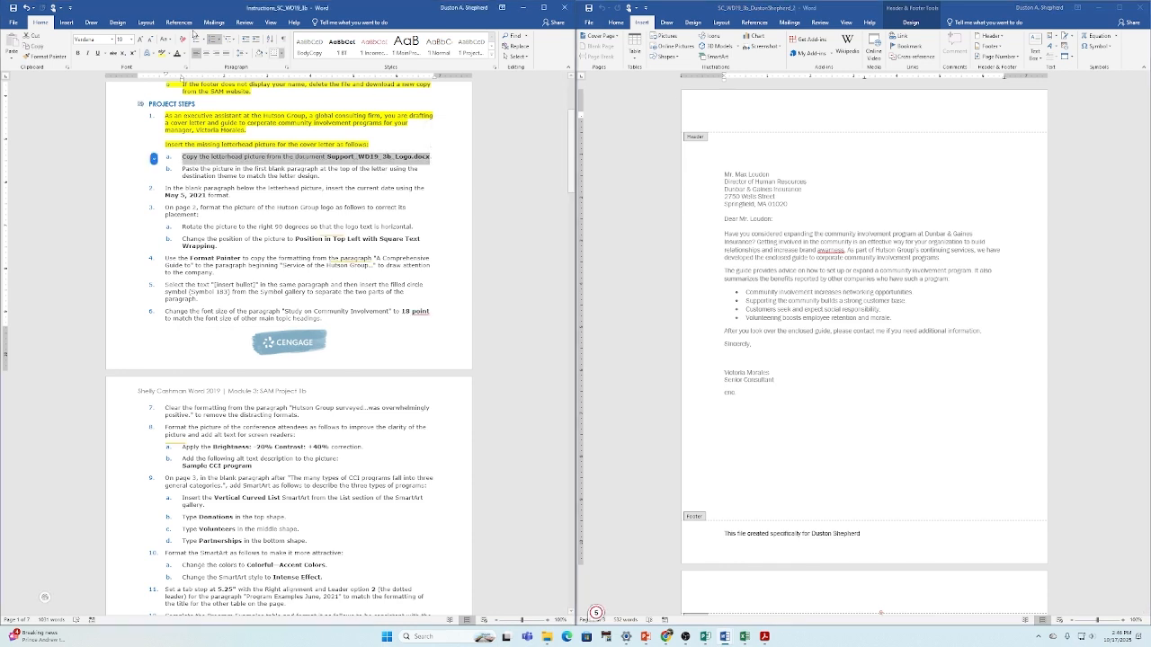
click(13, 22)
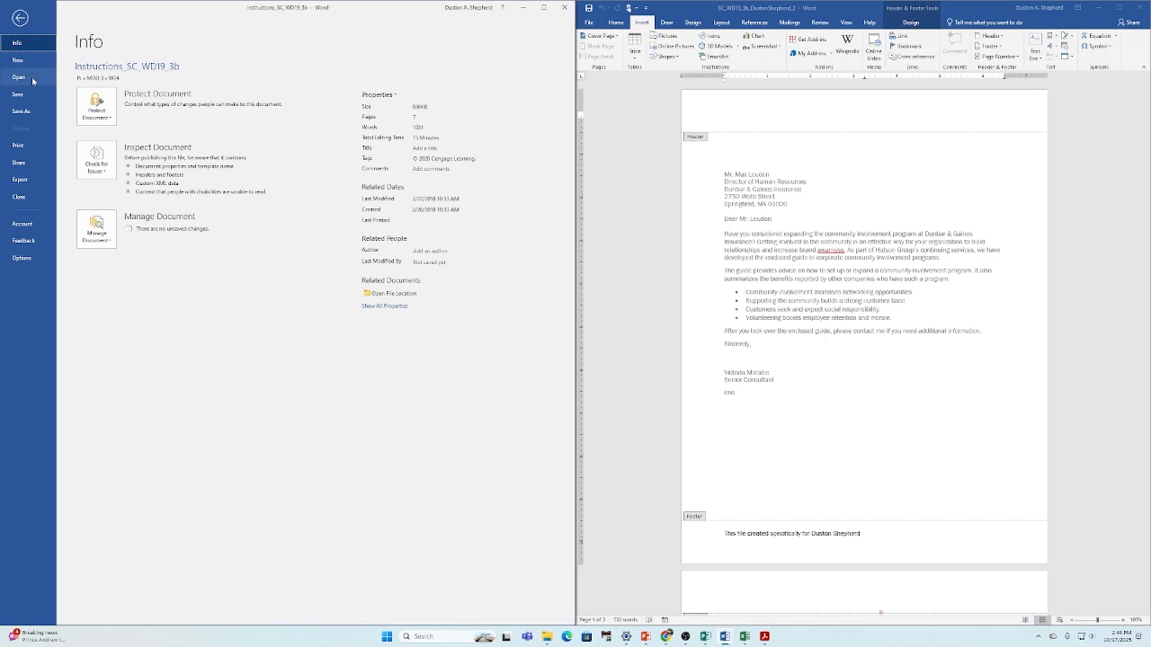
click(19, 76)
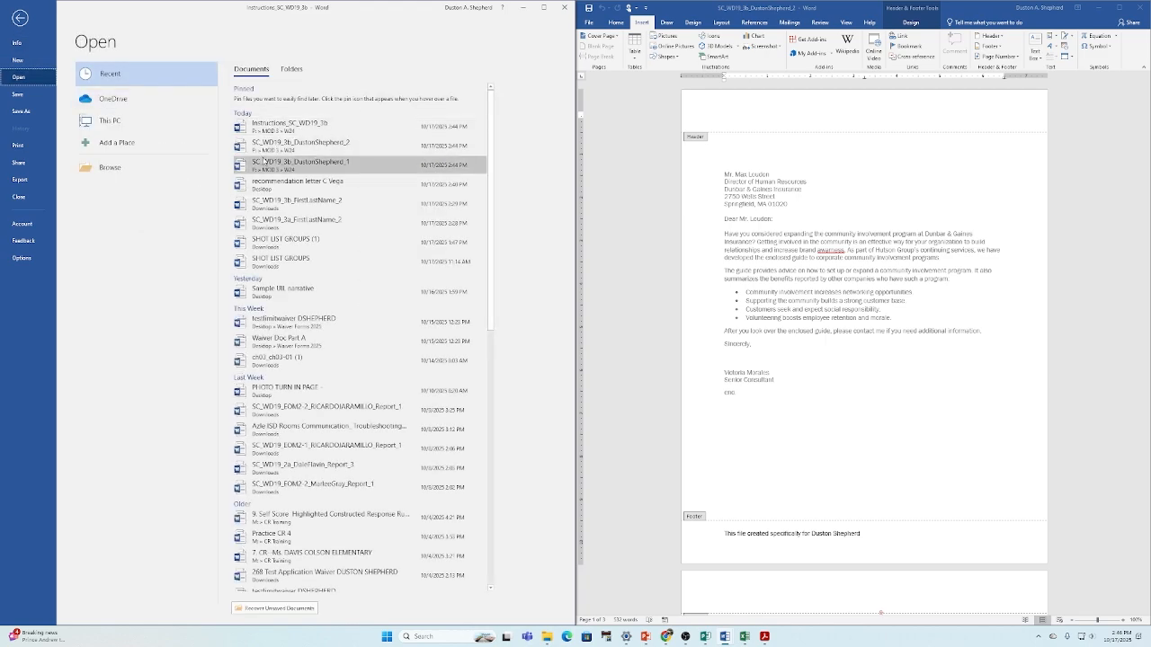
click(110, 167)
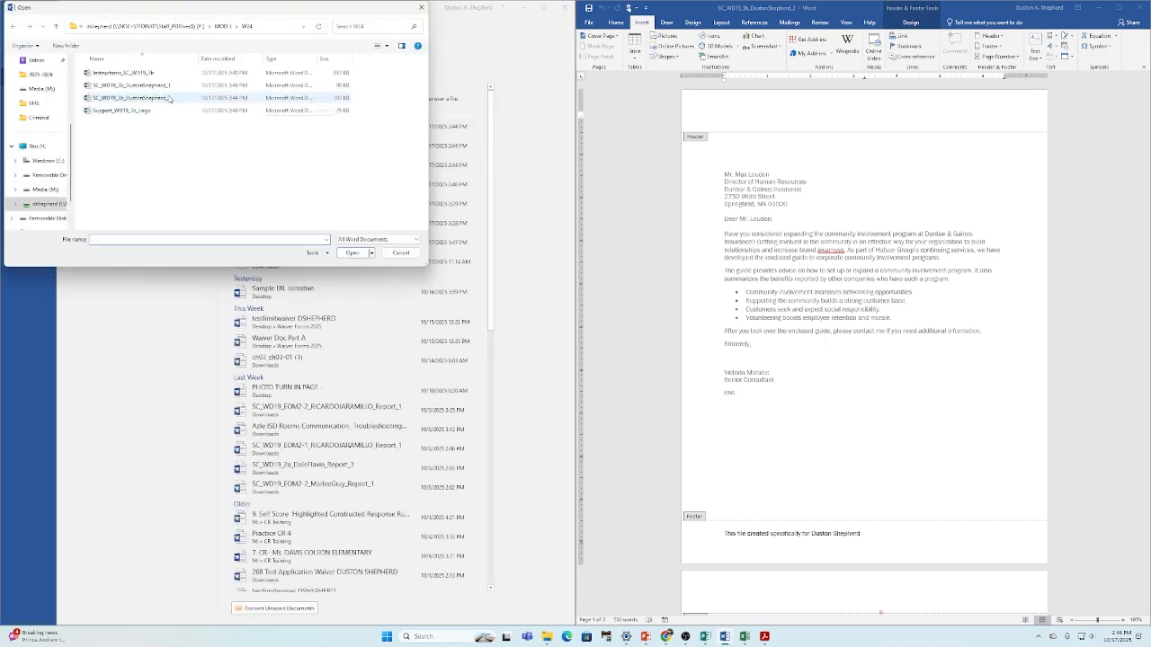
double_click(333, 109)
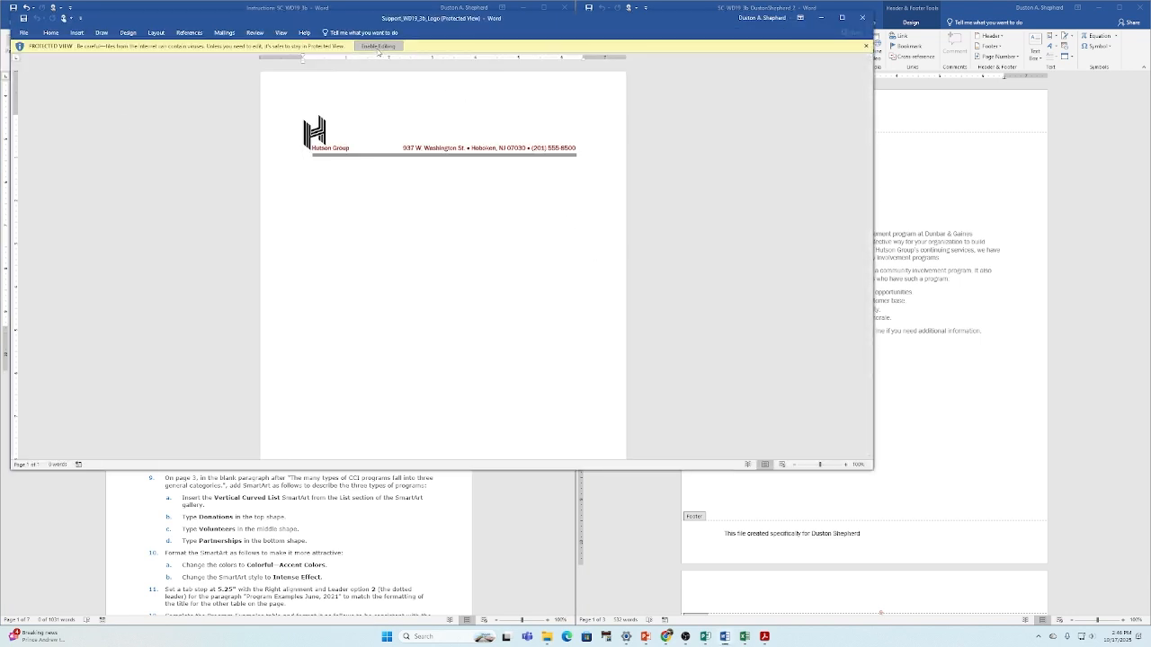
Enable editing in Support_WD19_3b_Logo, copy its letterhead picture, and minimize that document.
click(378, 47)
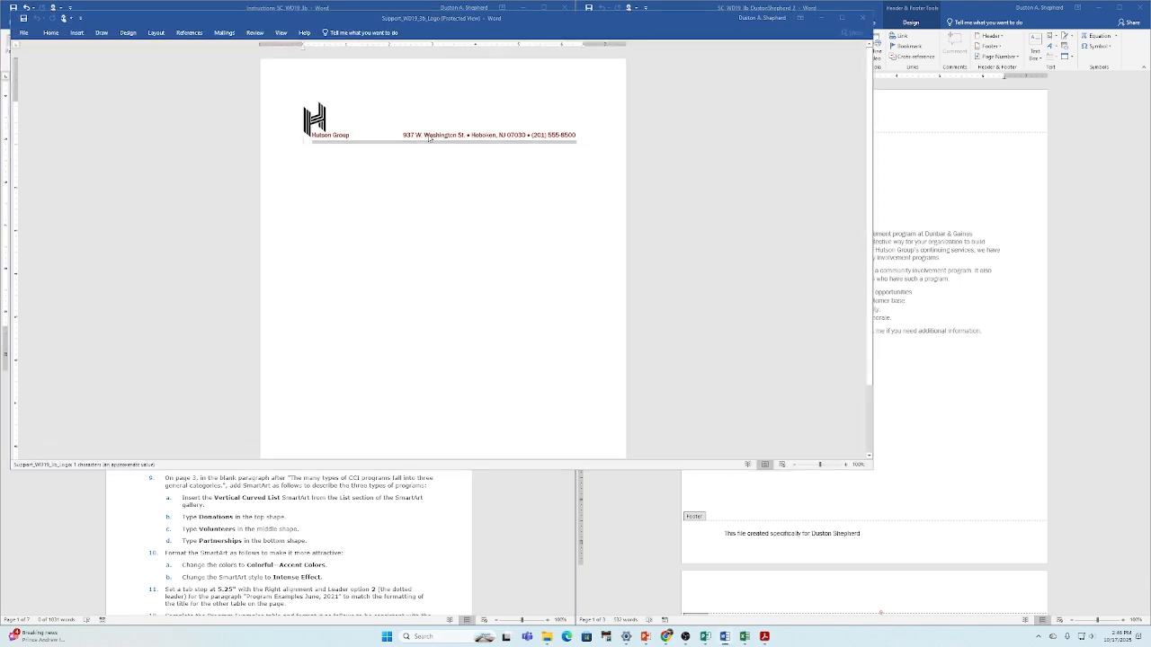
click(370, 169)
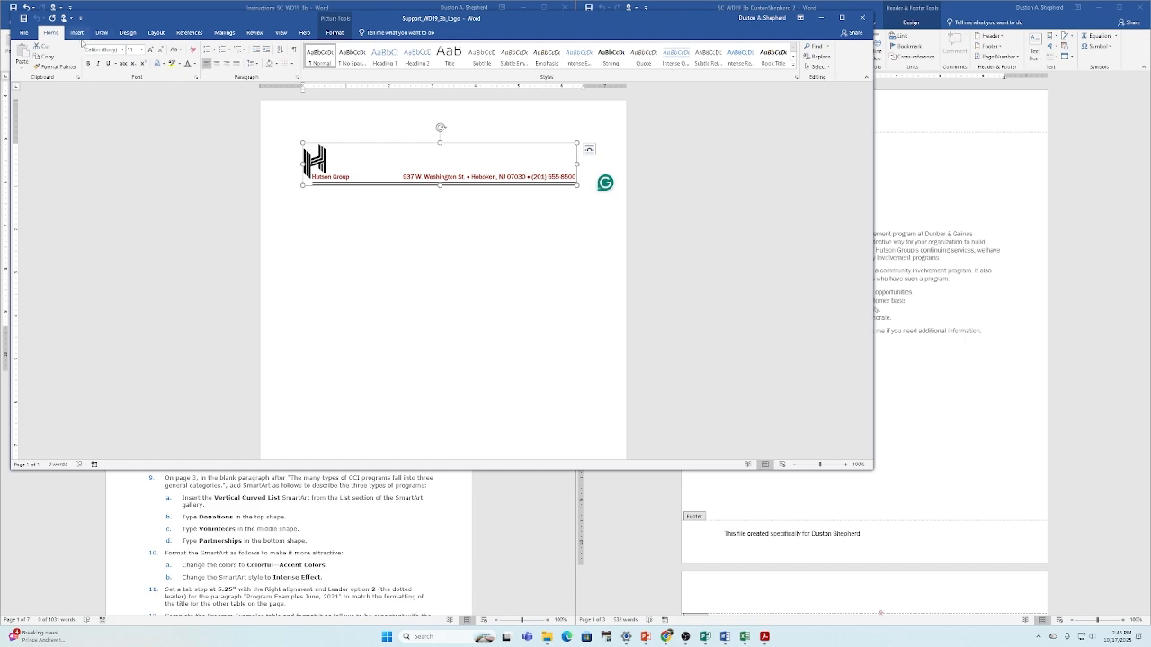
click(46, 58)
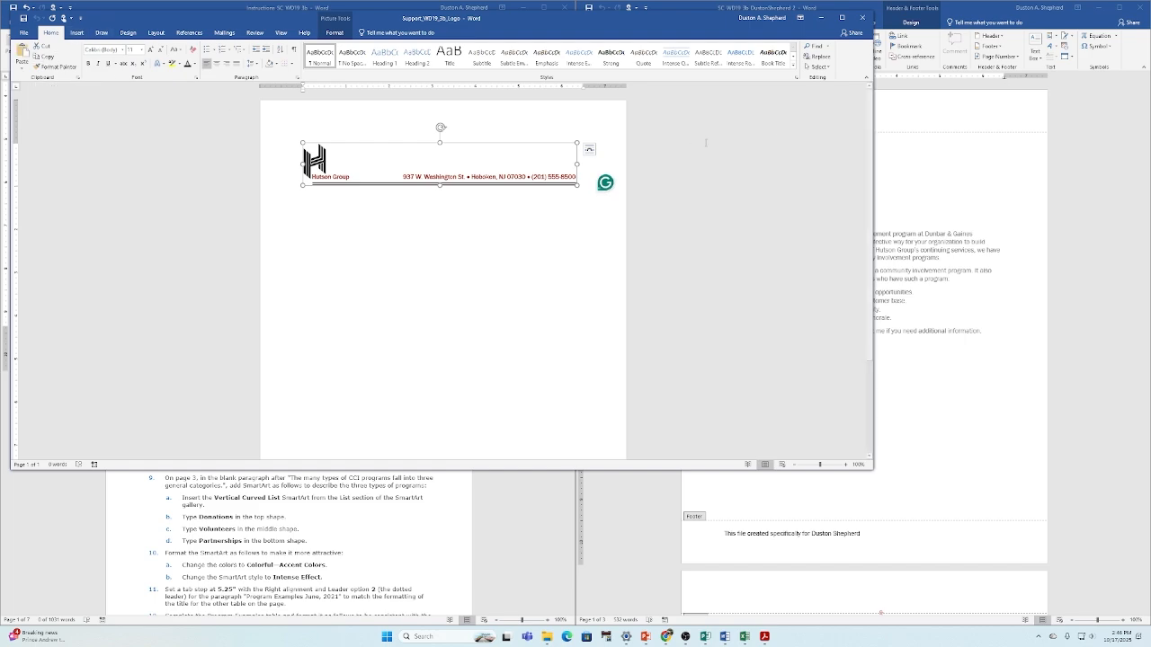
click(820, 17)
Try to paste the copied letterhead picture into the page header of the cover letter.
click(804, 107)
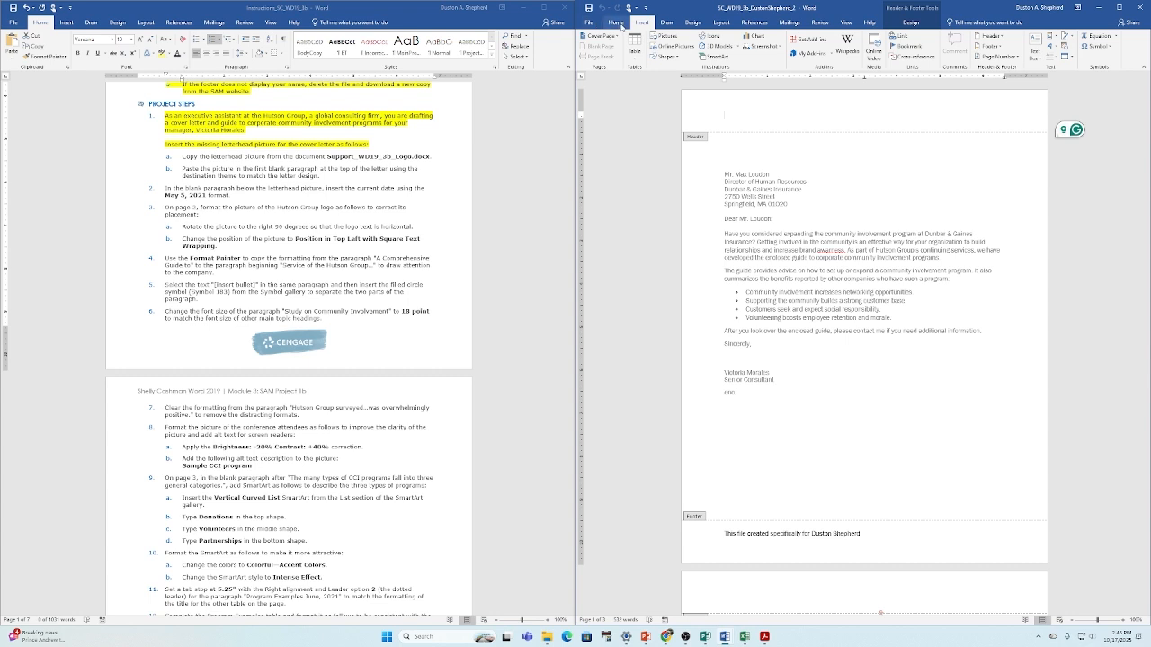
click(614, 22)
click(590, 47)
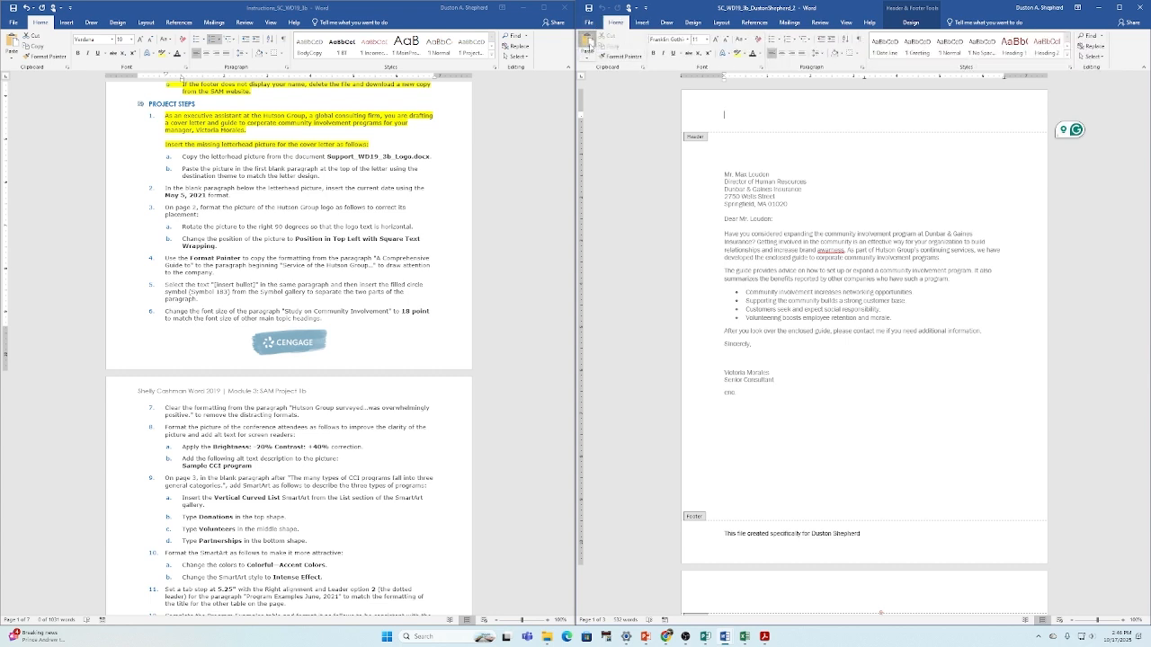
Highlight instructions 1a and 1b about copying and pasting the letterhead picture in yellow.
click(294, 211)
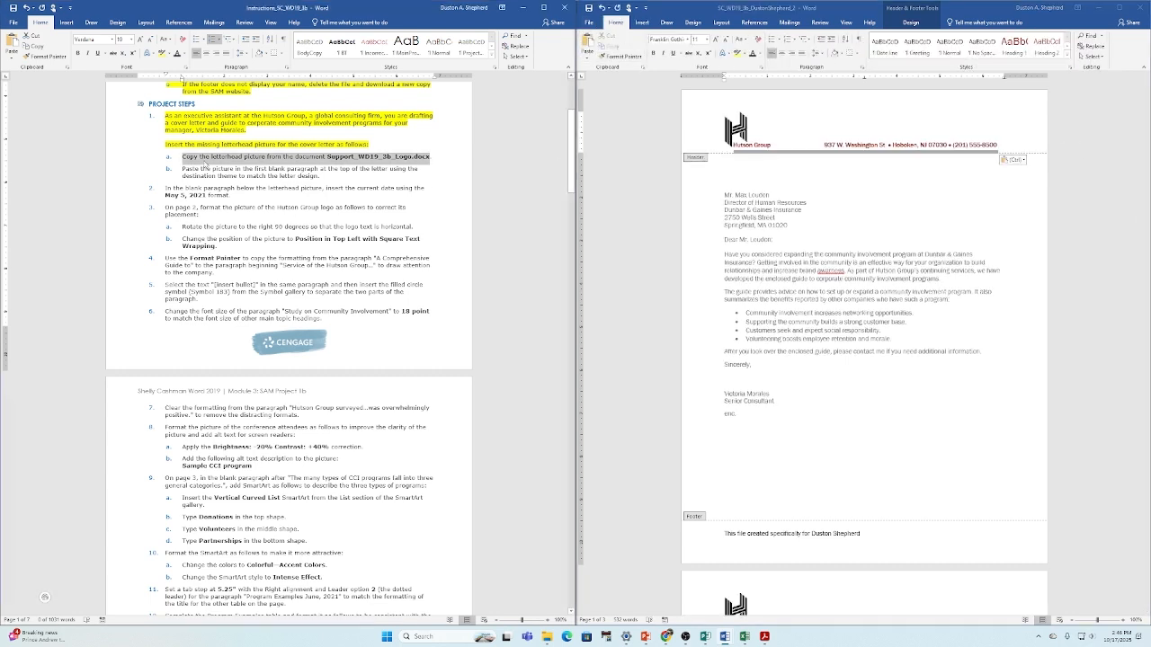
click(47, 56)
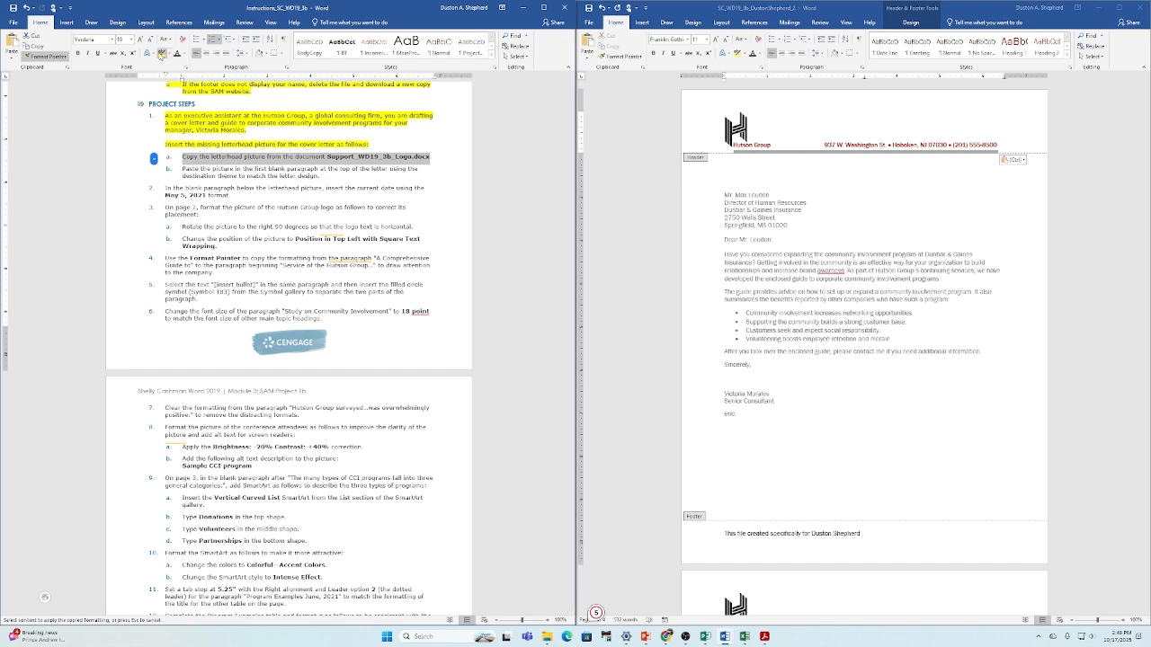
click(163, 54)
click(183, 167)
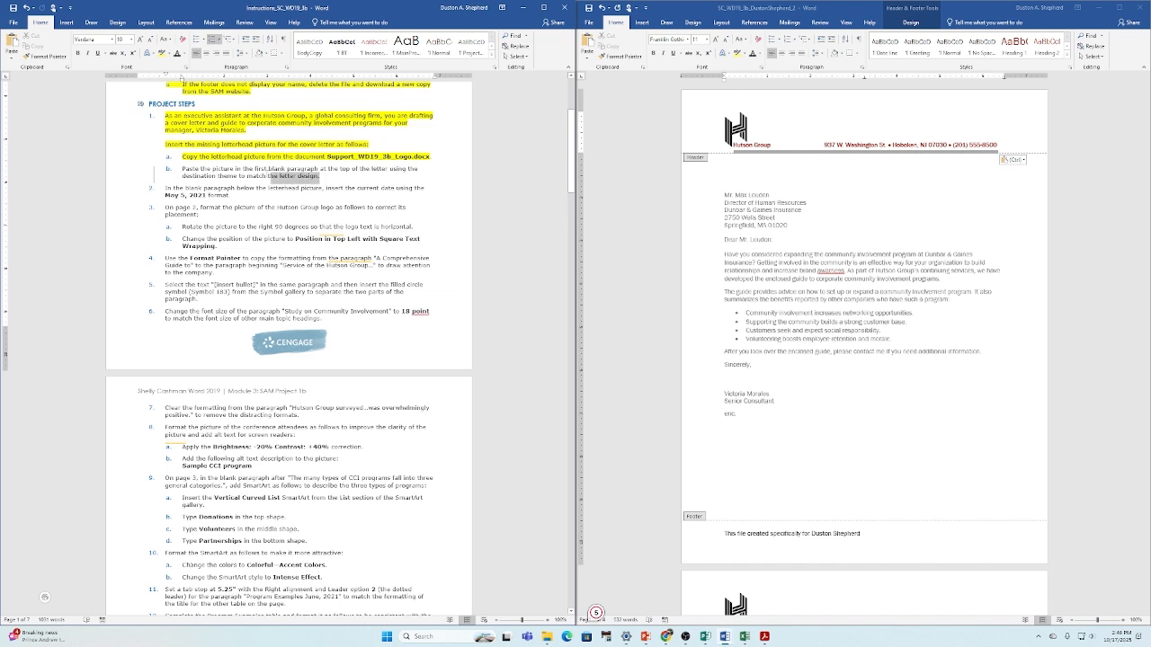
triple_click(191, 169)
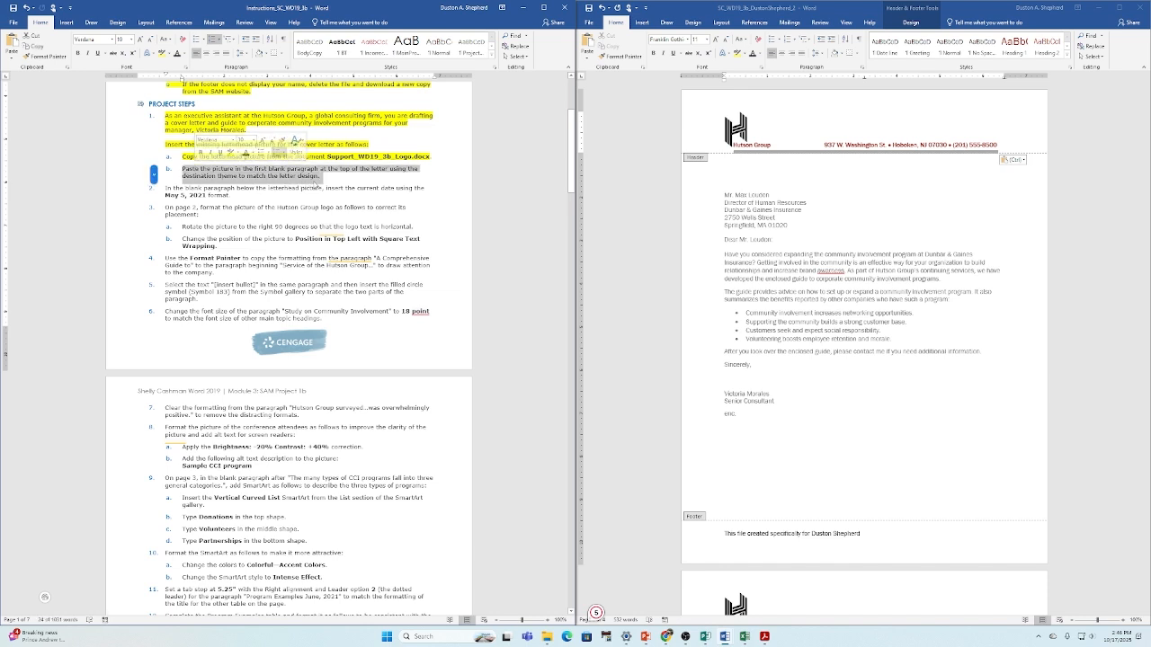
click(162, 53)
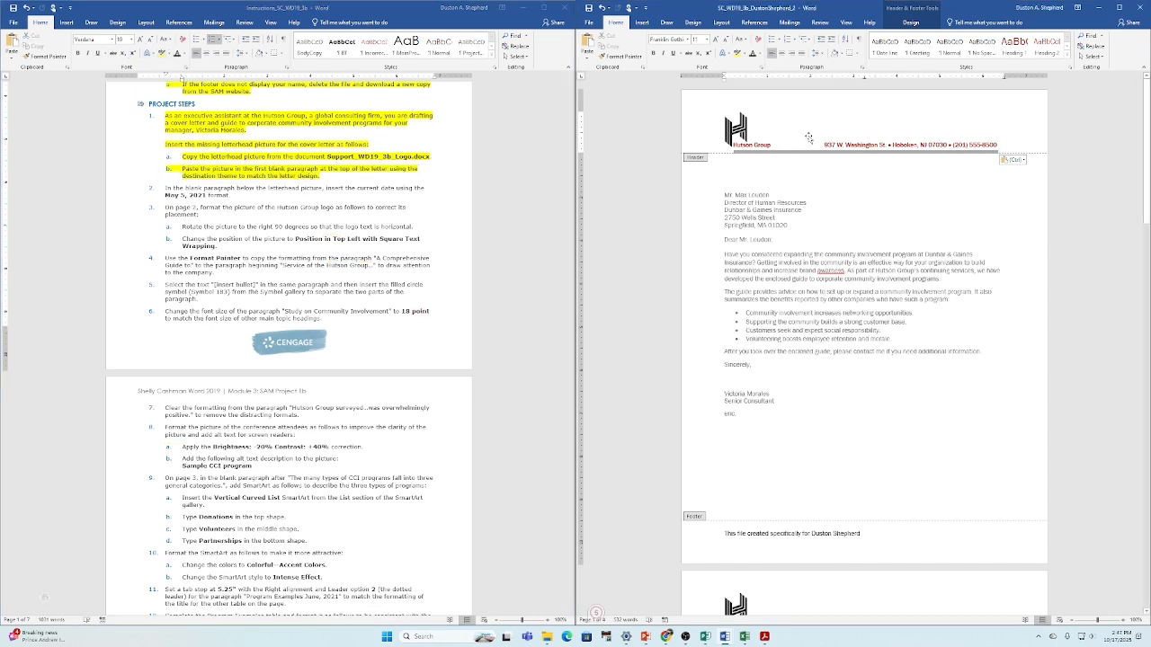
Delete the letterhead picture from the header and paste it at the top of the letter body, without an extra blank paragraph above it.
click(846, 140)
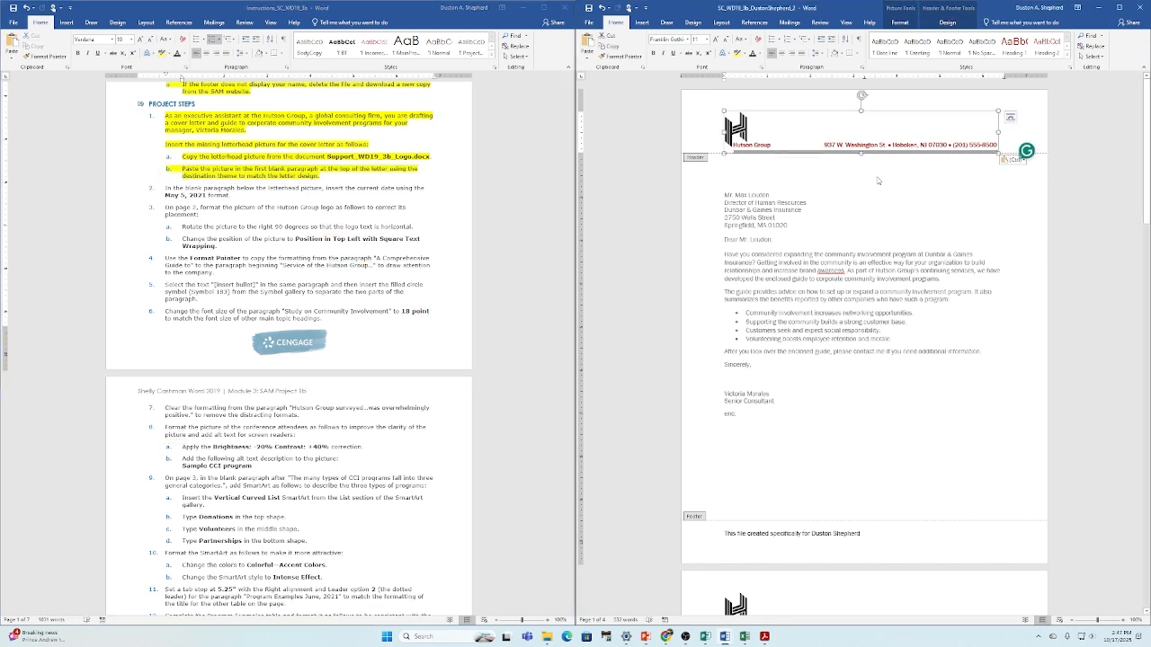
key(Delete)
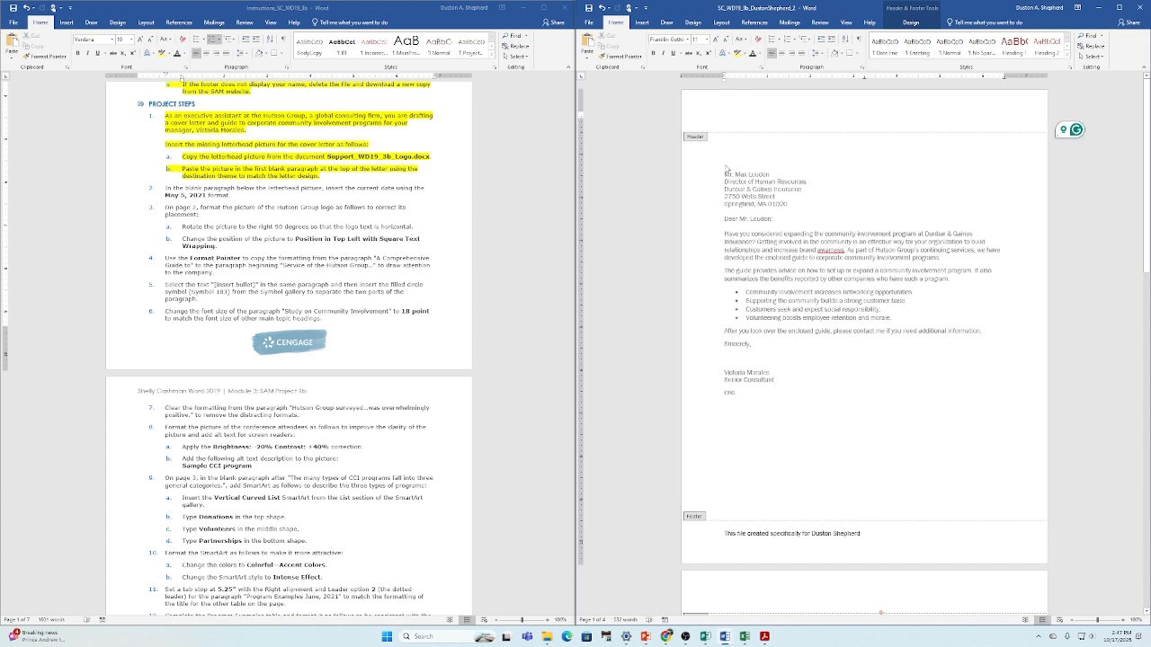
double_click(727, 167)
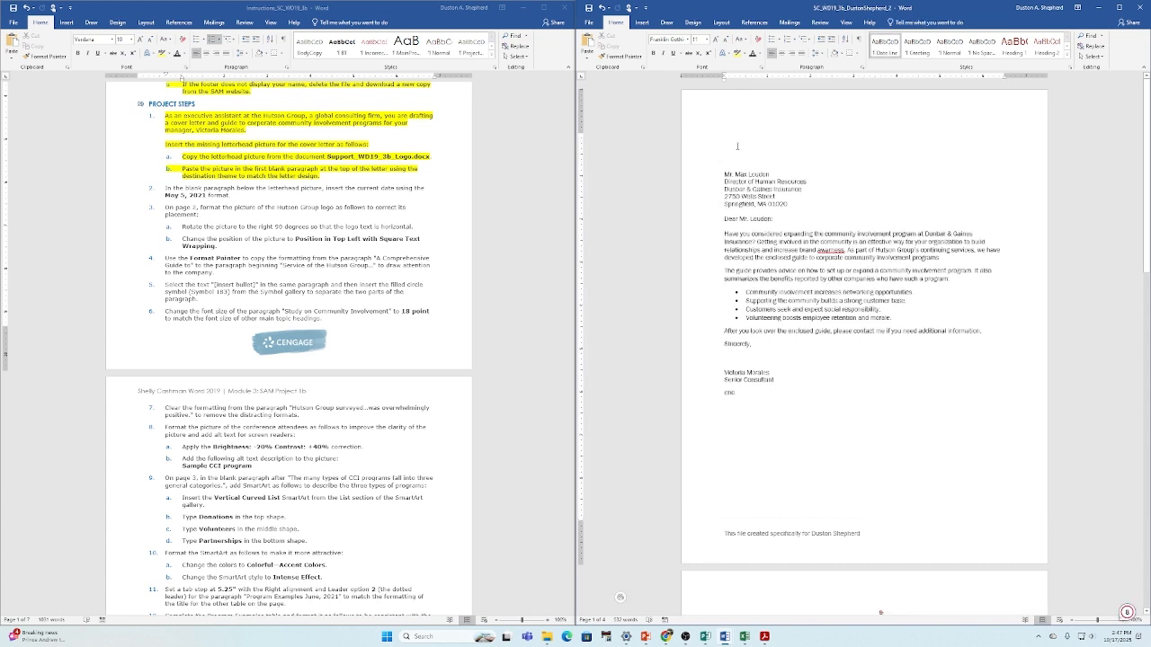
click(589, 40)
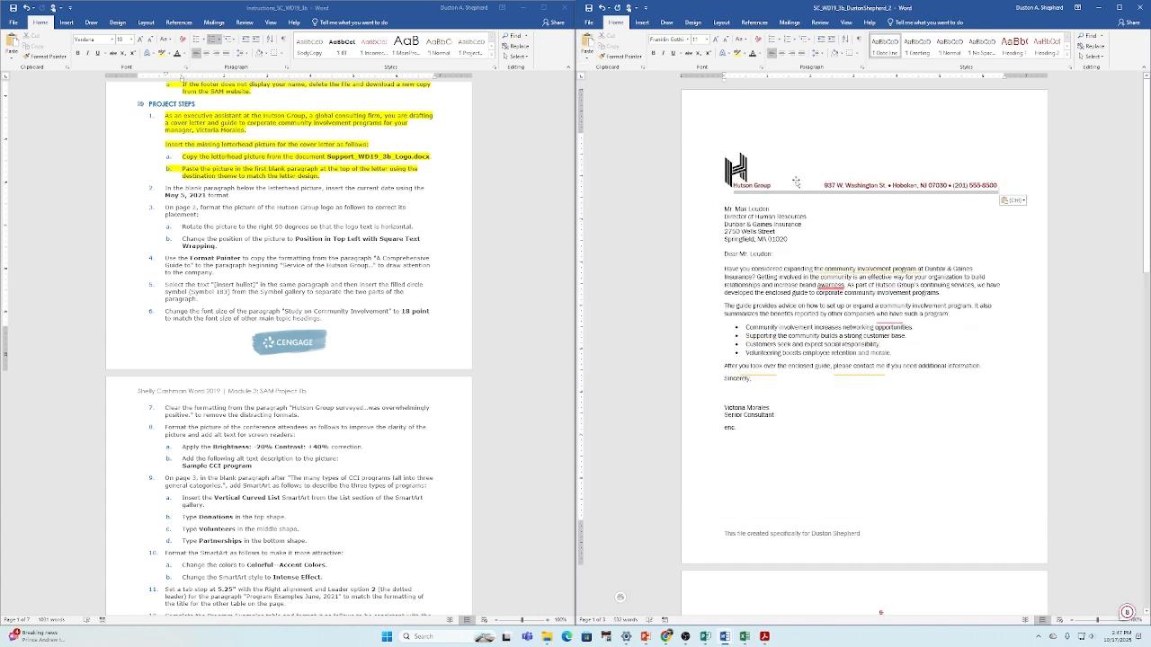
key(BackSpace)
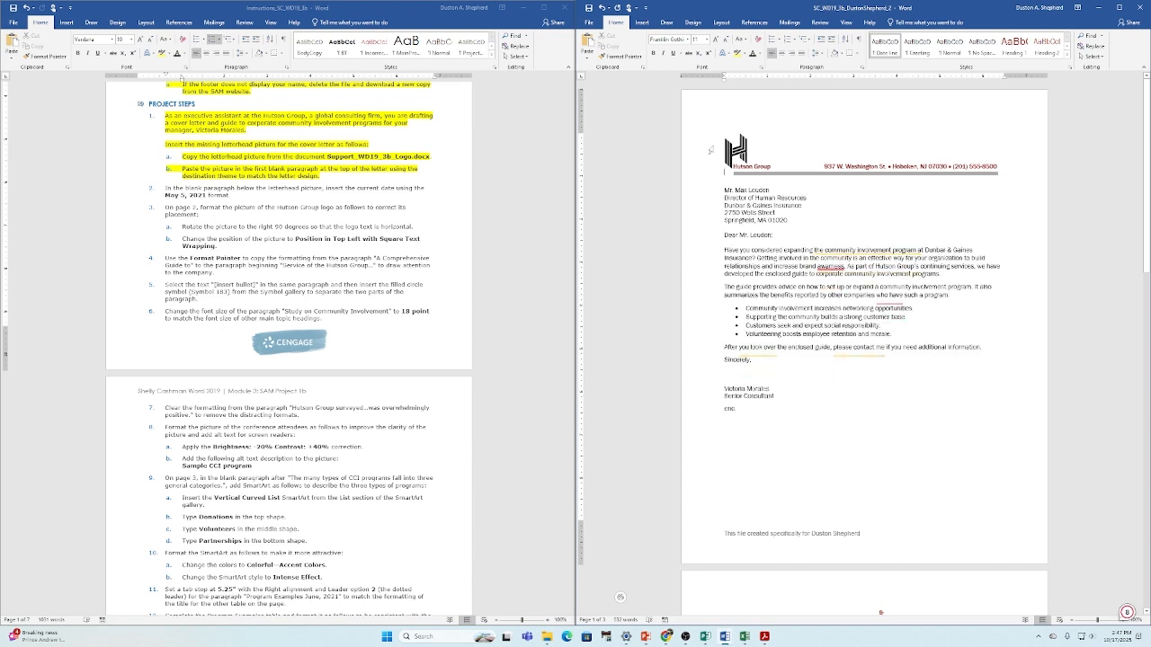
Highlight instruction 2 about inserting the current date in the May 5, 2021 format in yellow.
click(399, 216)
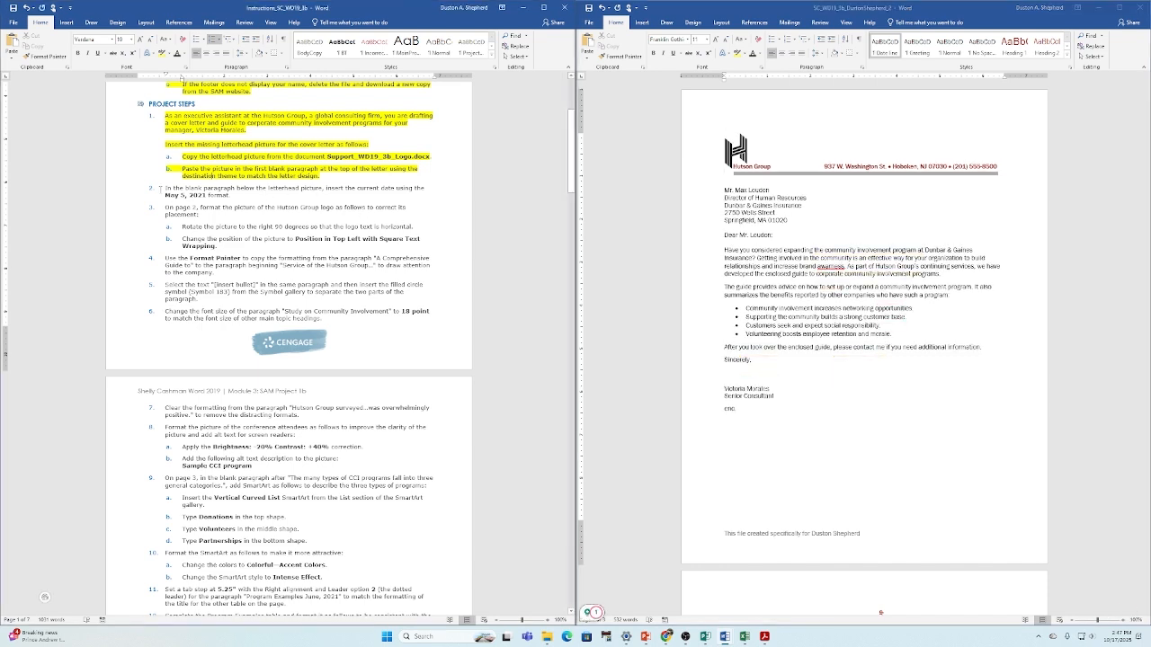
drag(164, 188, 270, 195)
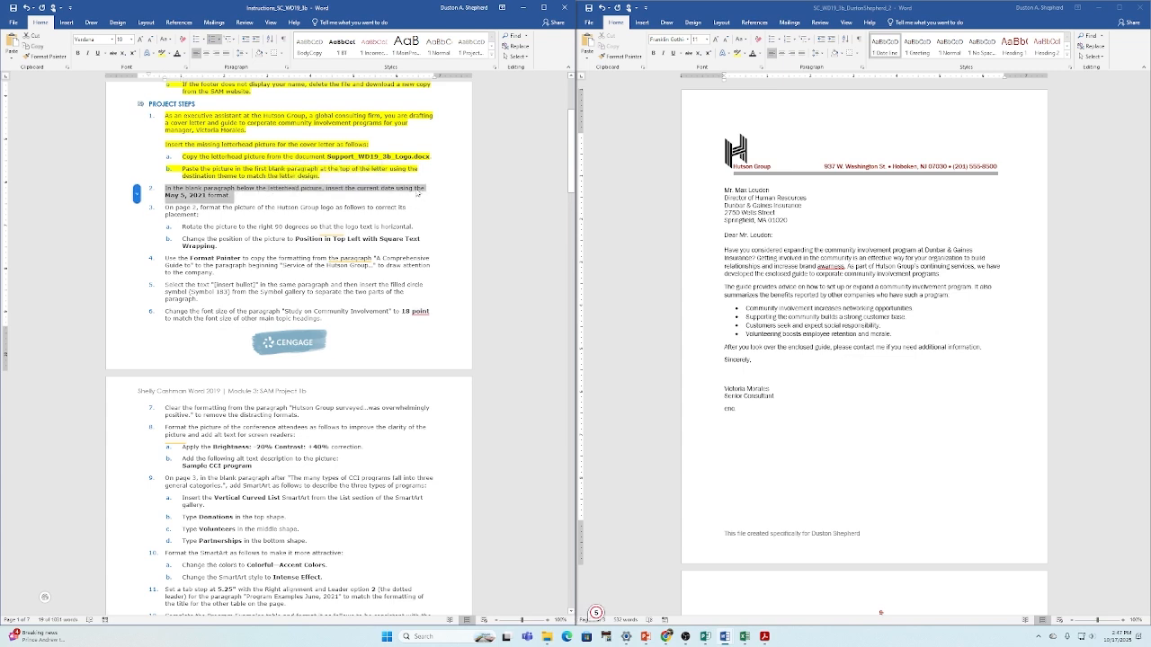
click(161, 53)
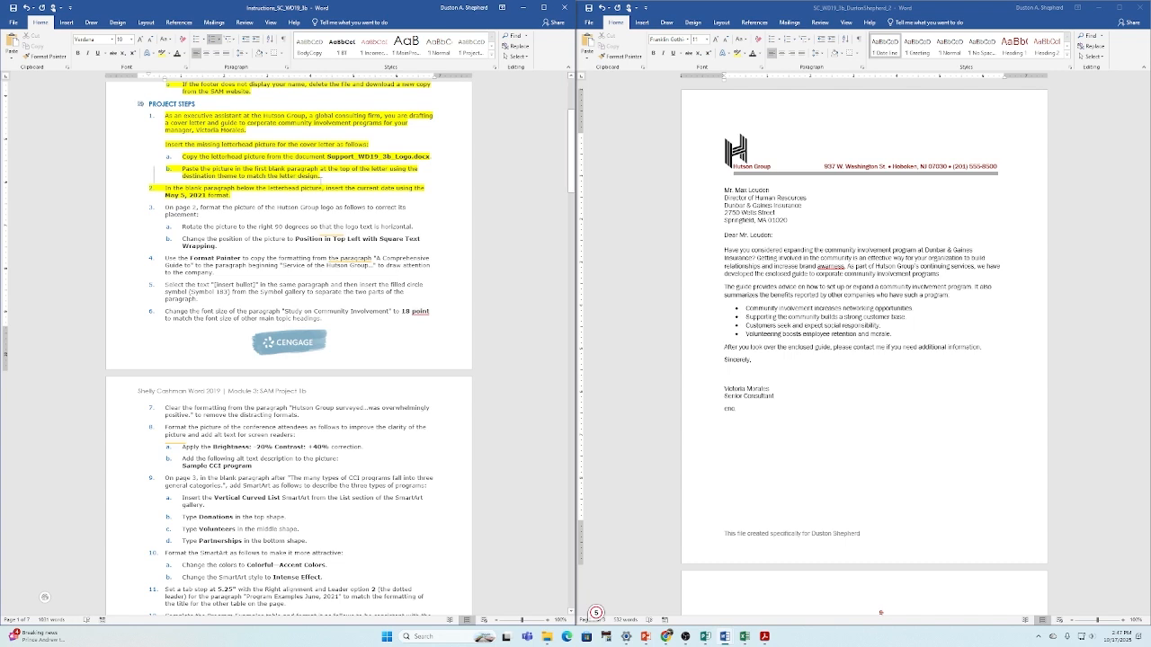
Add a blank paragraph below the letterhead picture and insert the current date there in the October 17, 2025 format.
click(728, 174)
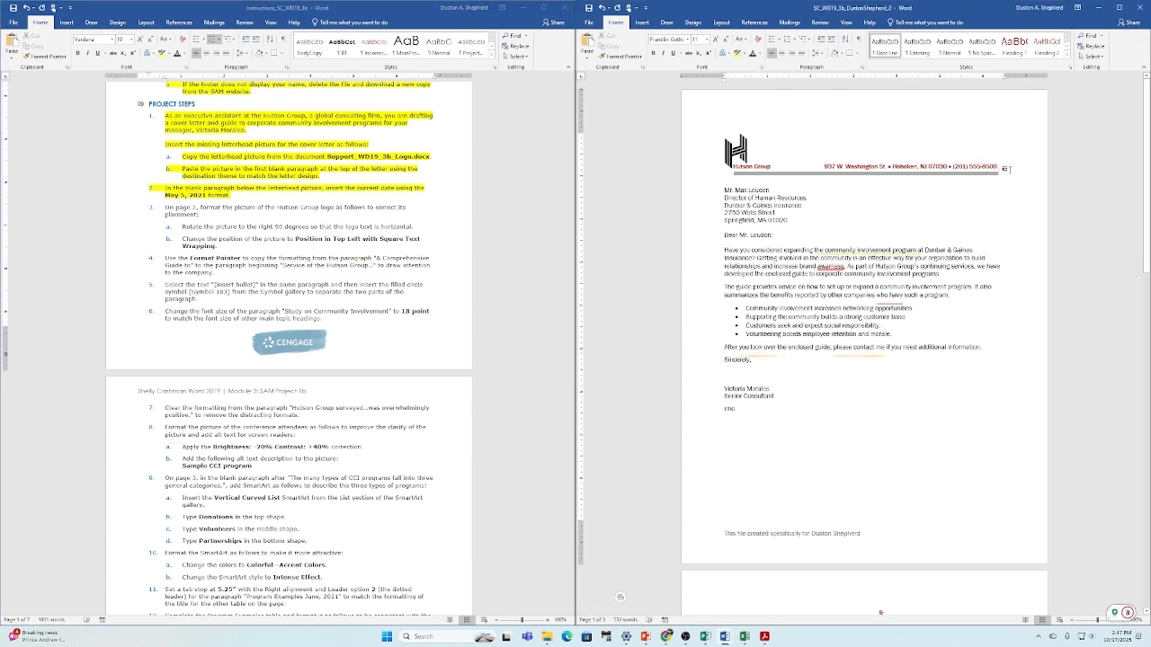
key(Return)
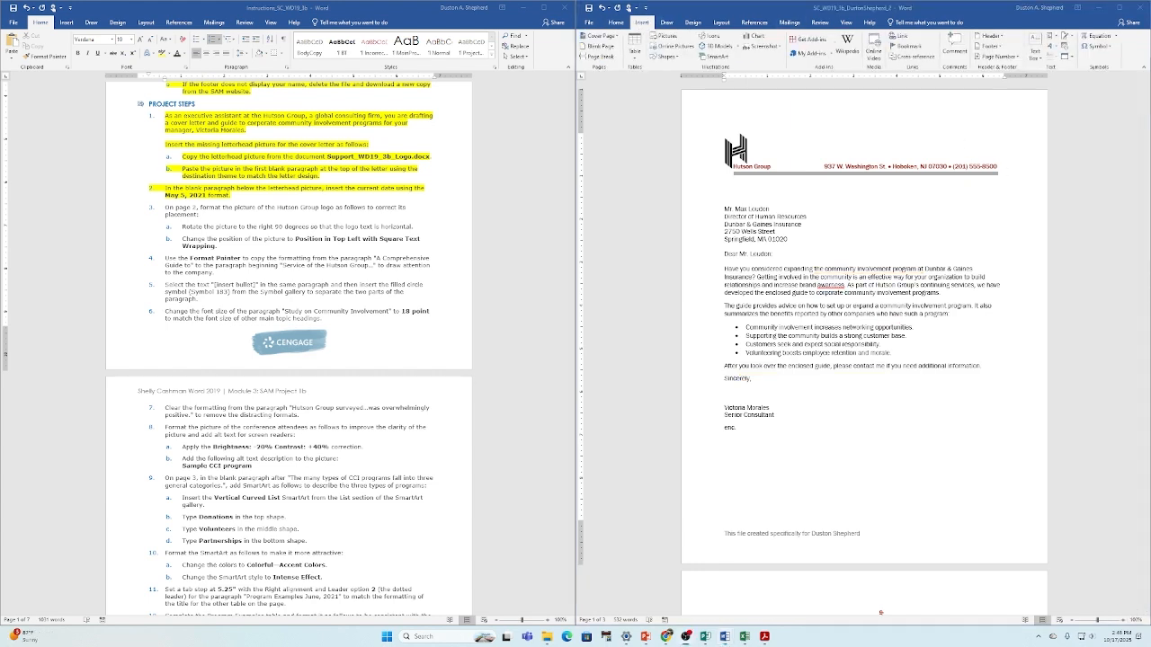
click(642, 23)
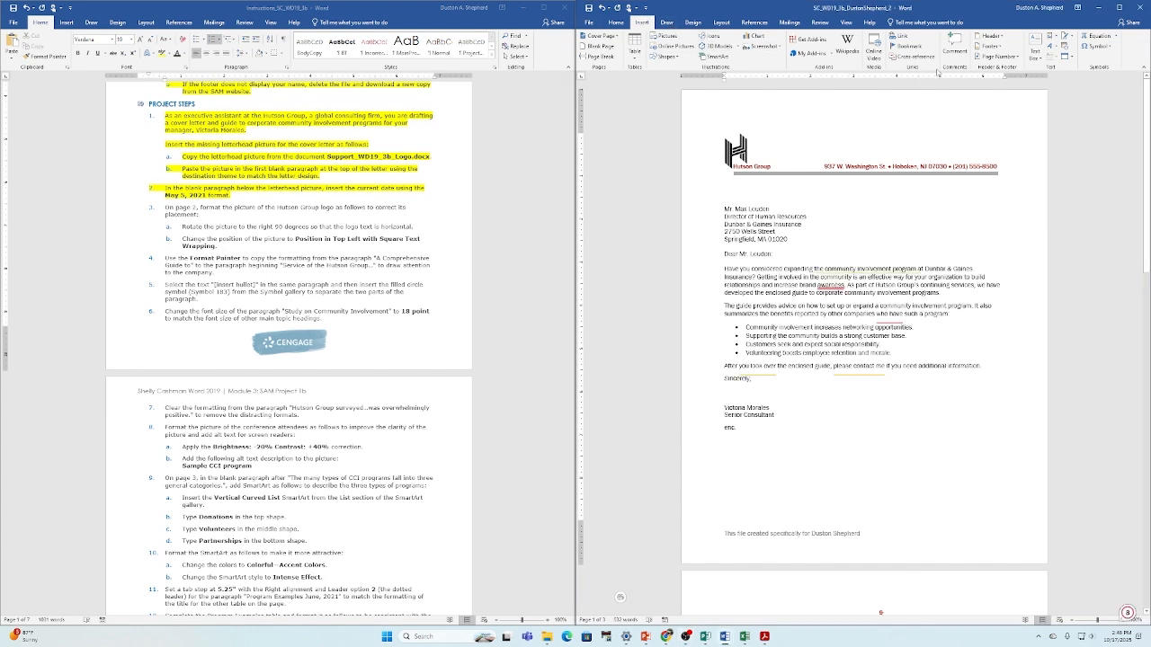
click(1064, 46)
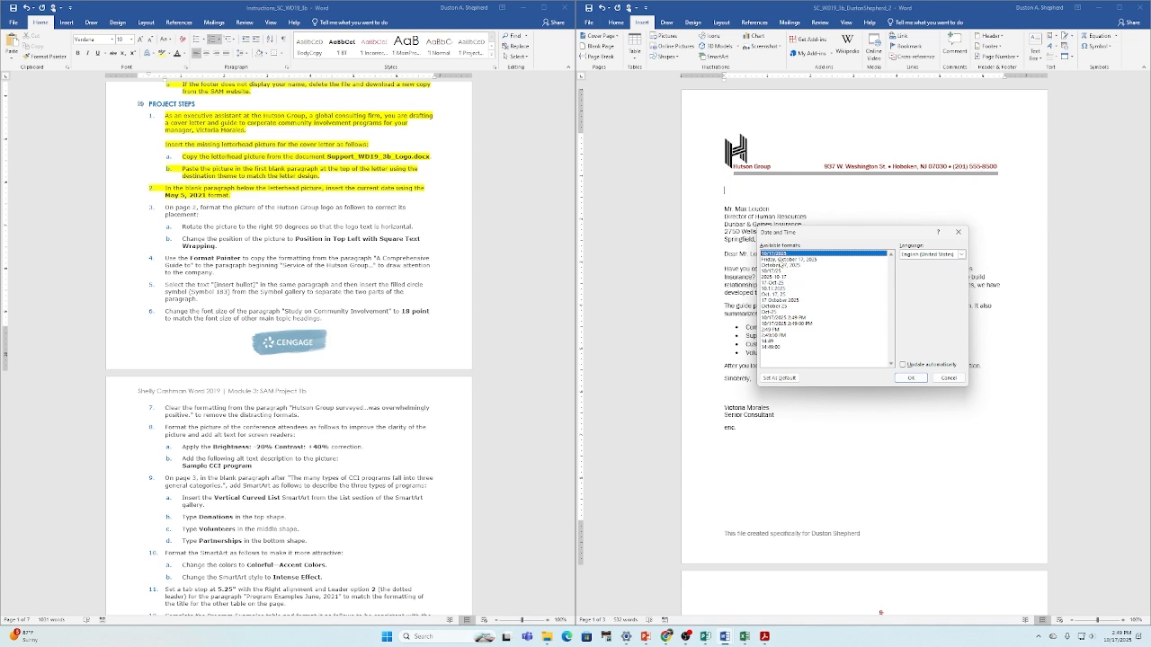
click(781, 266)
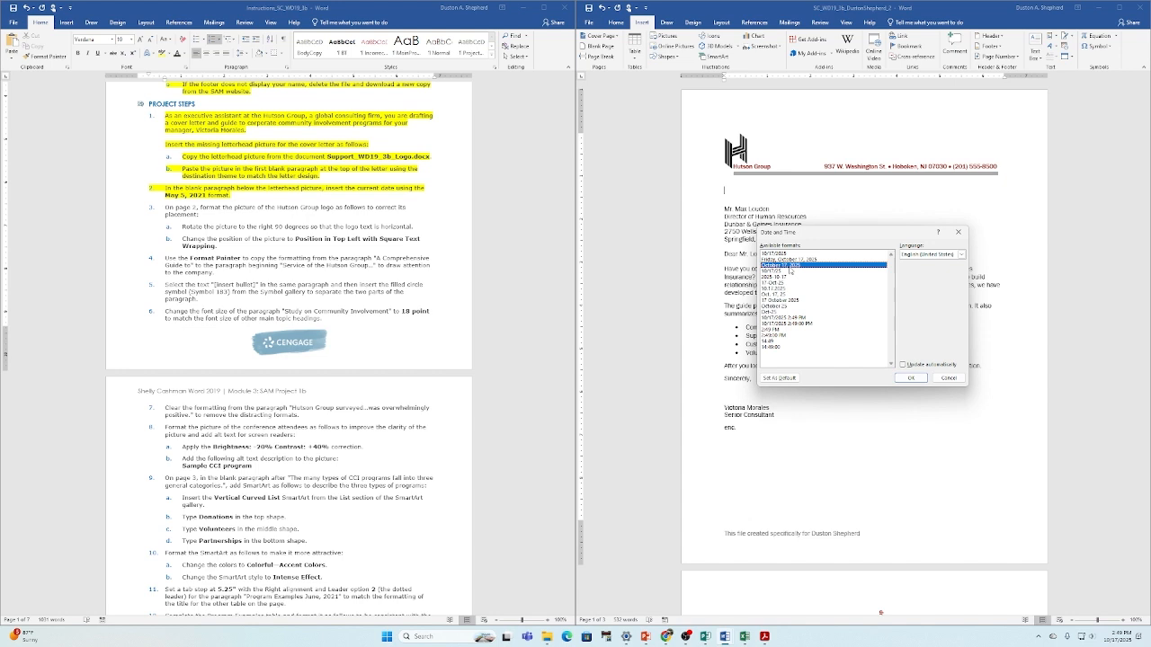
click(909, 378)
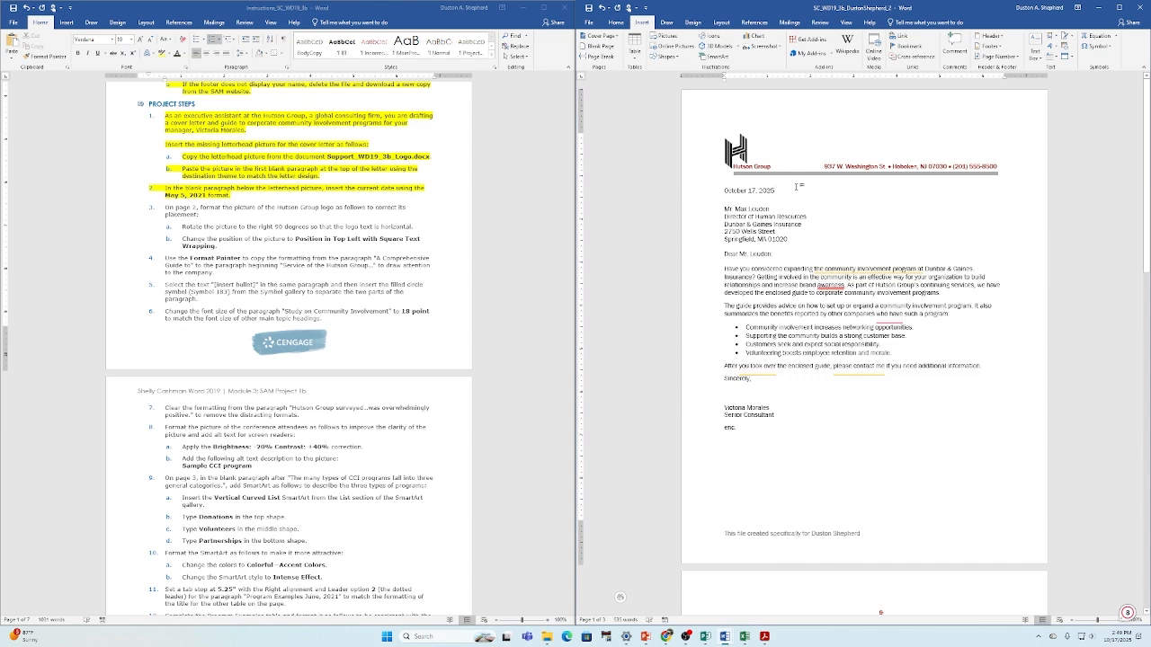
Highlight the introduction of instruction 3 about formatting the Hutson Group logo on page 2 in yellow.
click(230, 210)
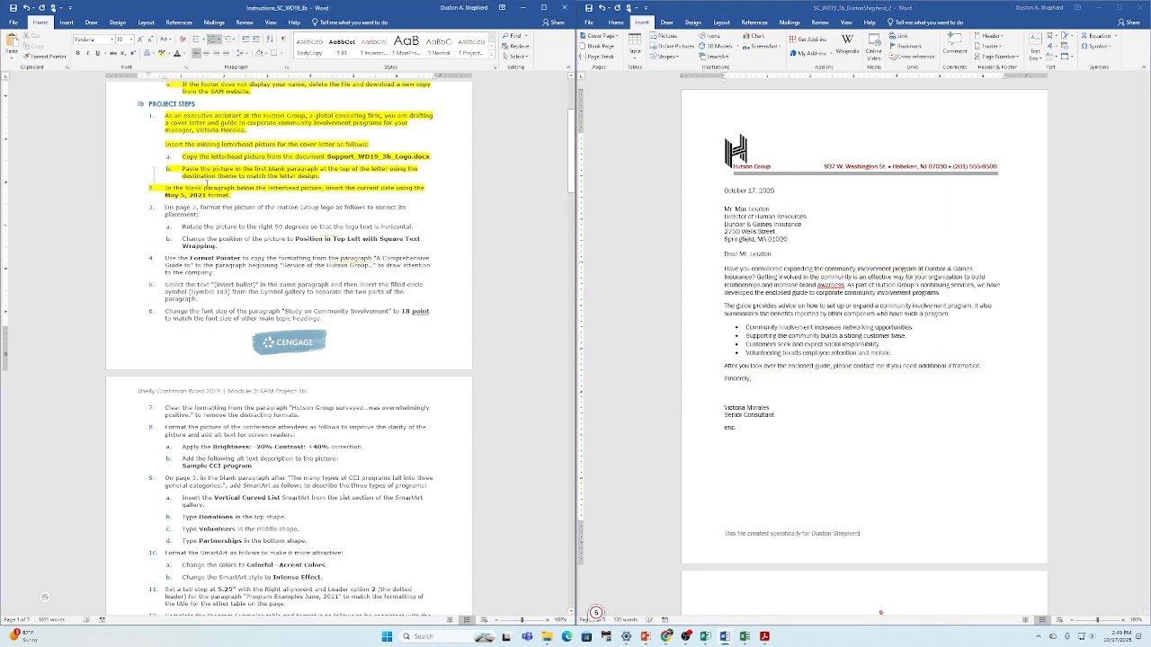
click(880, 612)
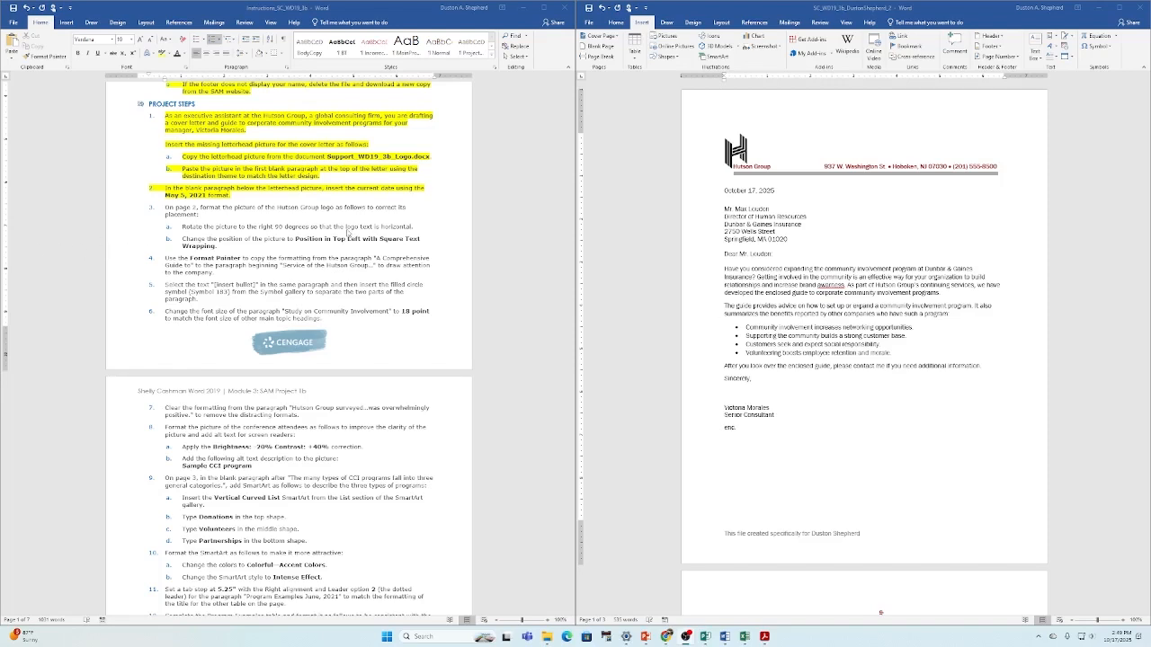
click(165, 207)
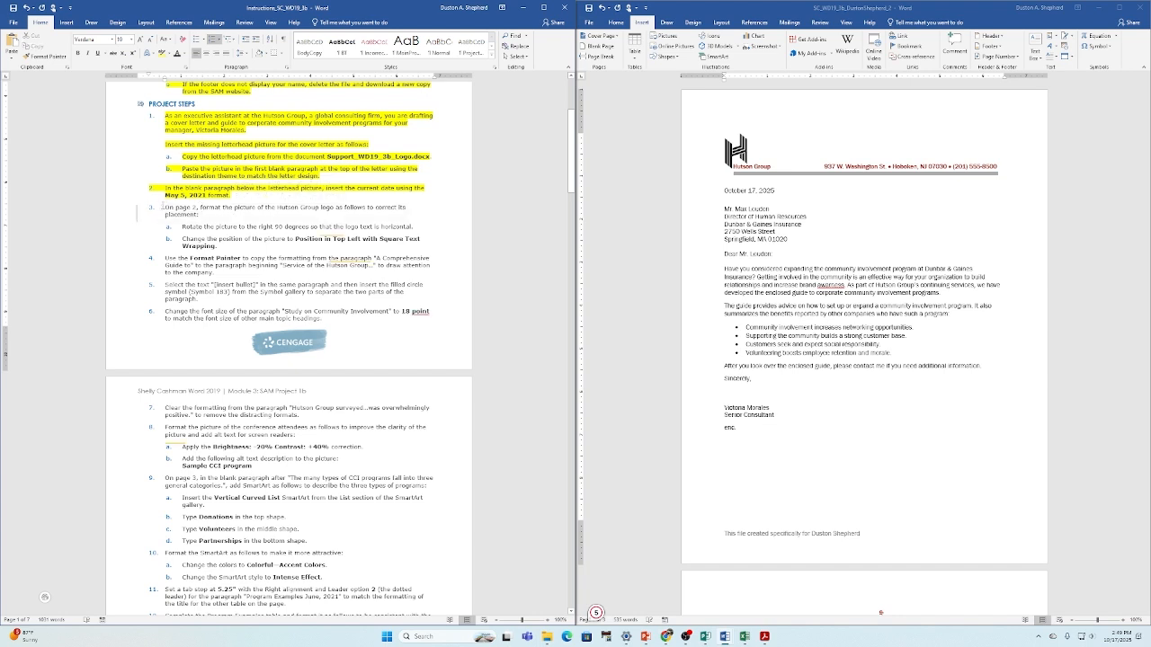
drag(162, 206, 201, 215)
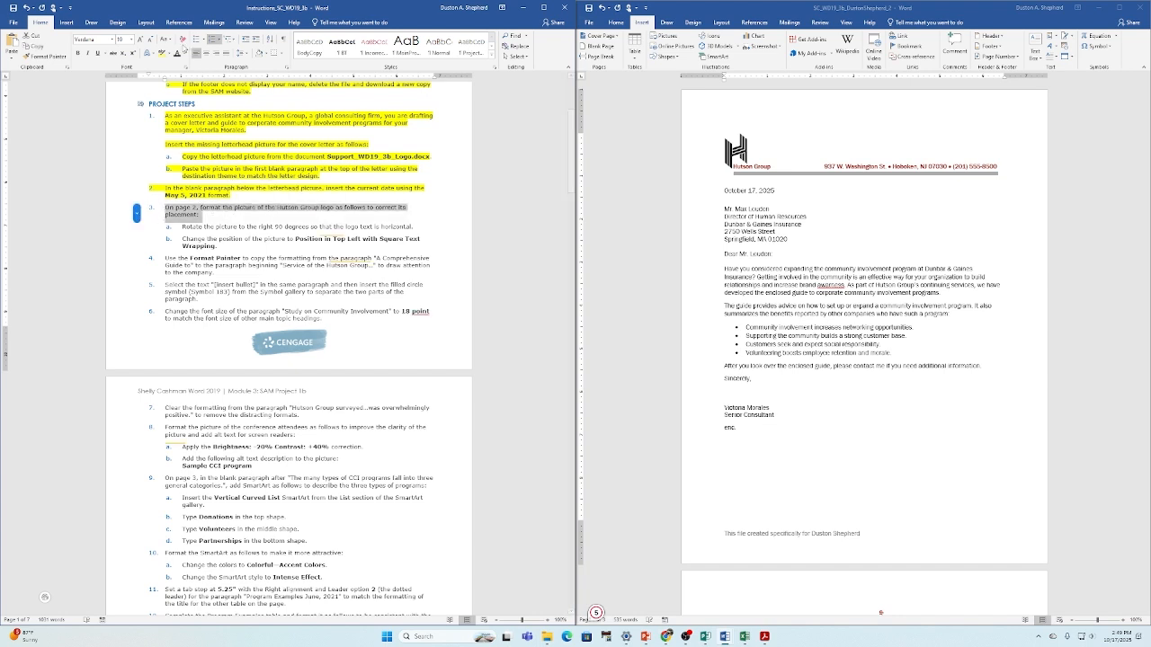
click(161, 52)
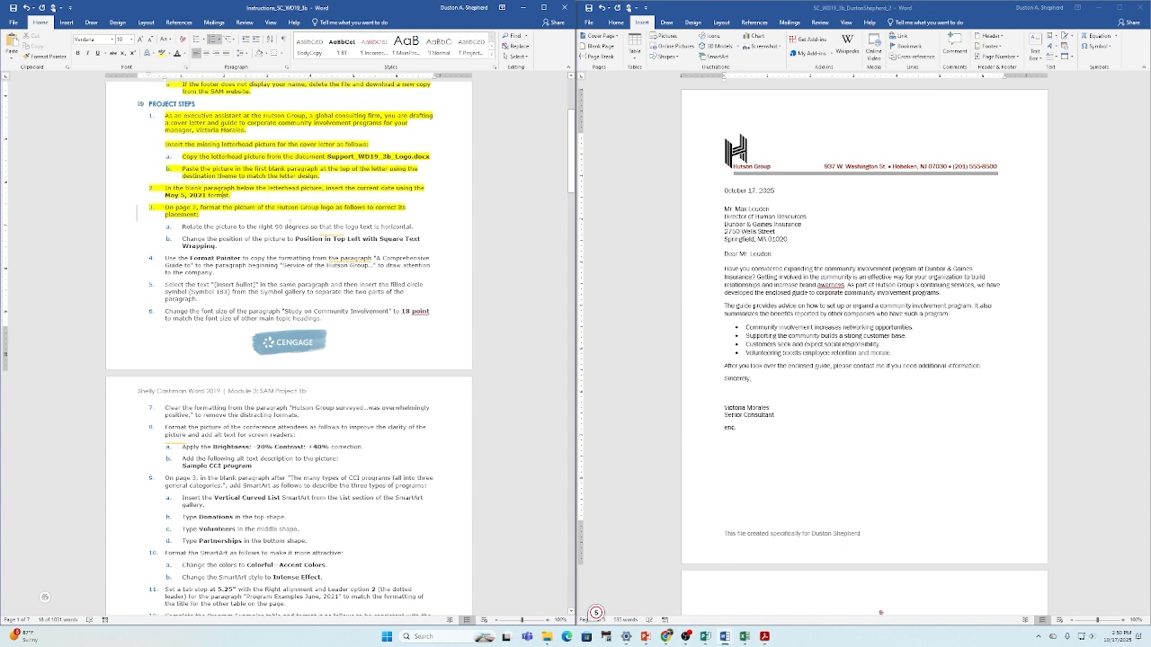
click(232, 212)
Locate the Hutson Group logo on page 2 and highlight instruction 3a about rotating the picture right 90 degrees in yellow.
scroll(630, 287, down, 6)
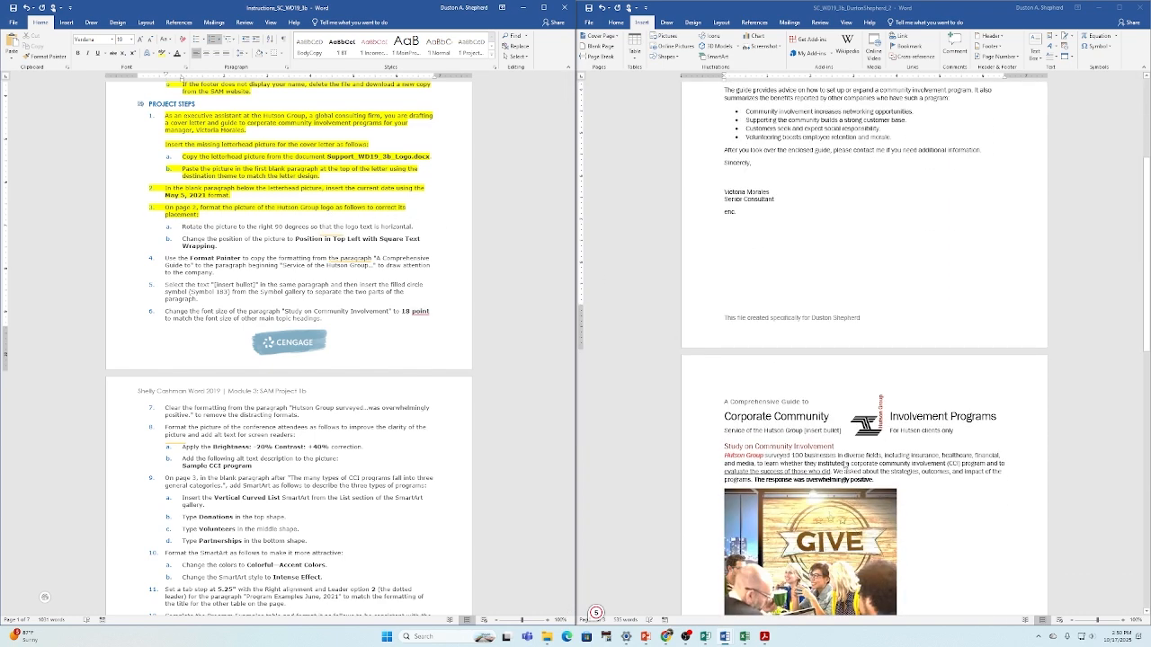
click(863, 346)
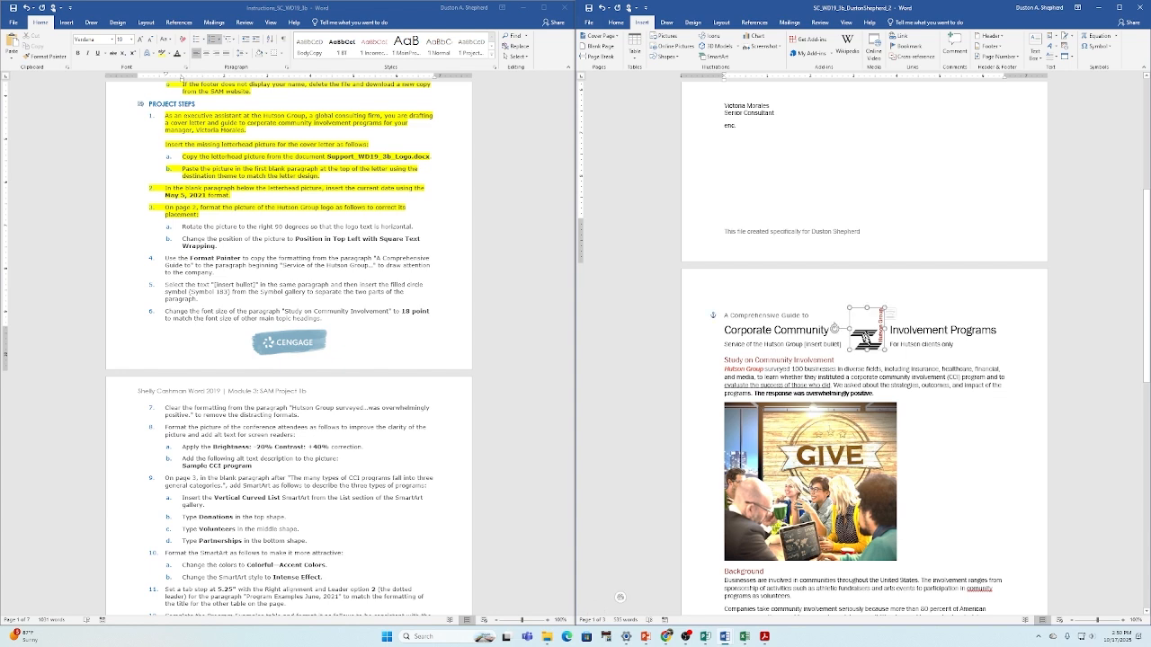
click(184, 227)
drag(183, 226, 418, 227)
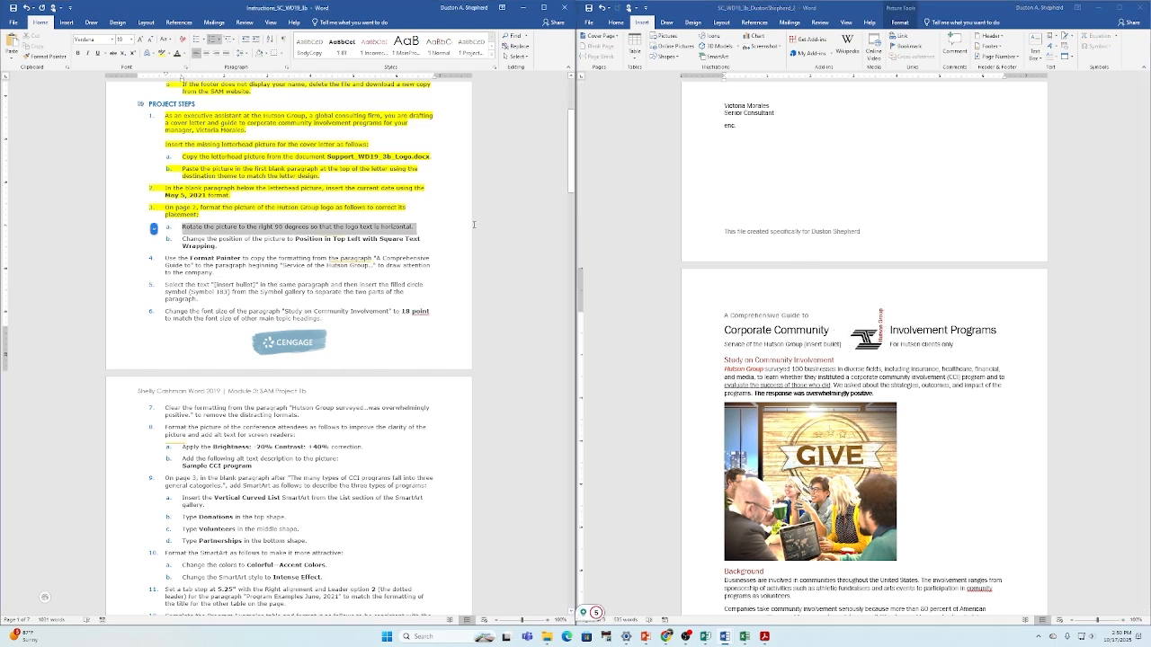
click(163, 53)
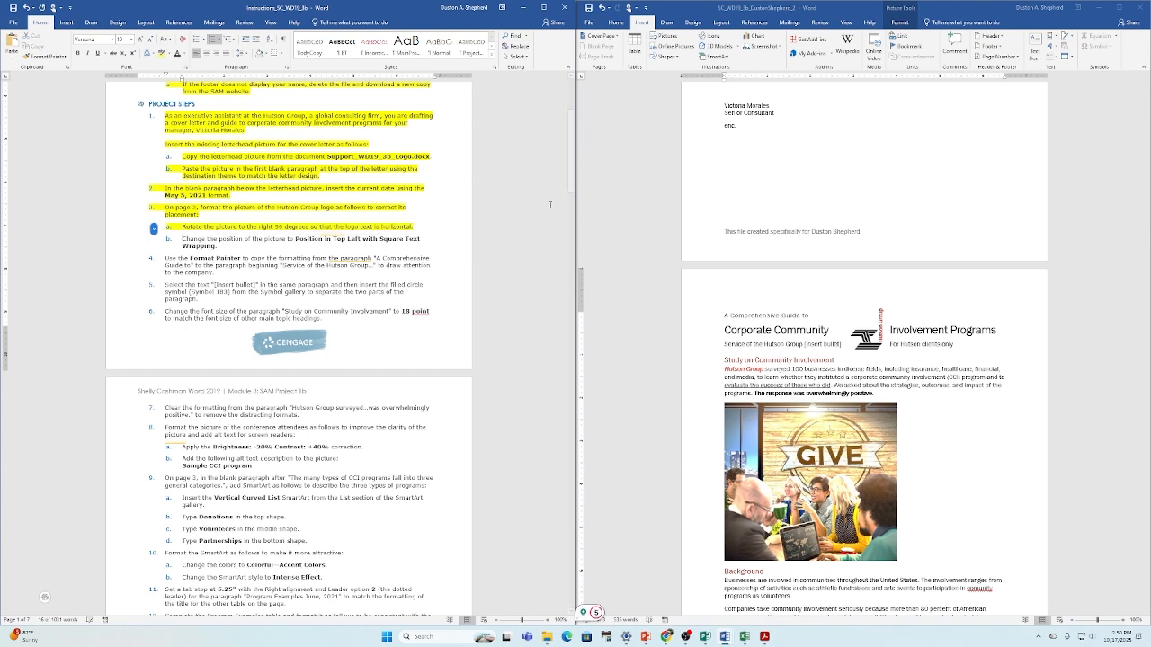
Rotate the Hutson Group logo on page 2 right 90 degrees.
click(870, 326)
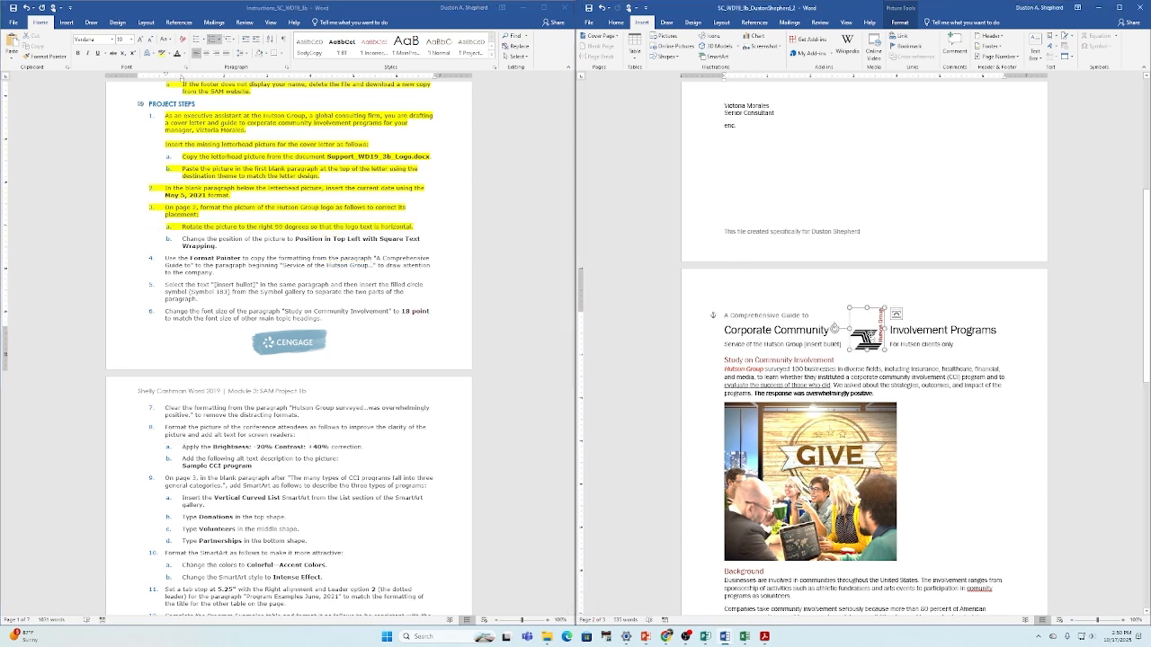
click(902, 23)
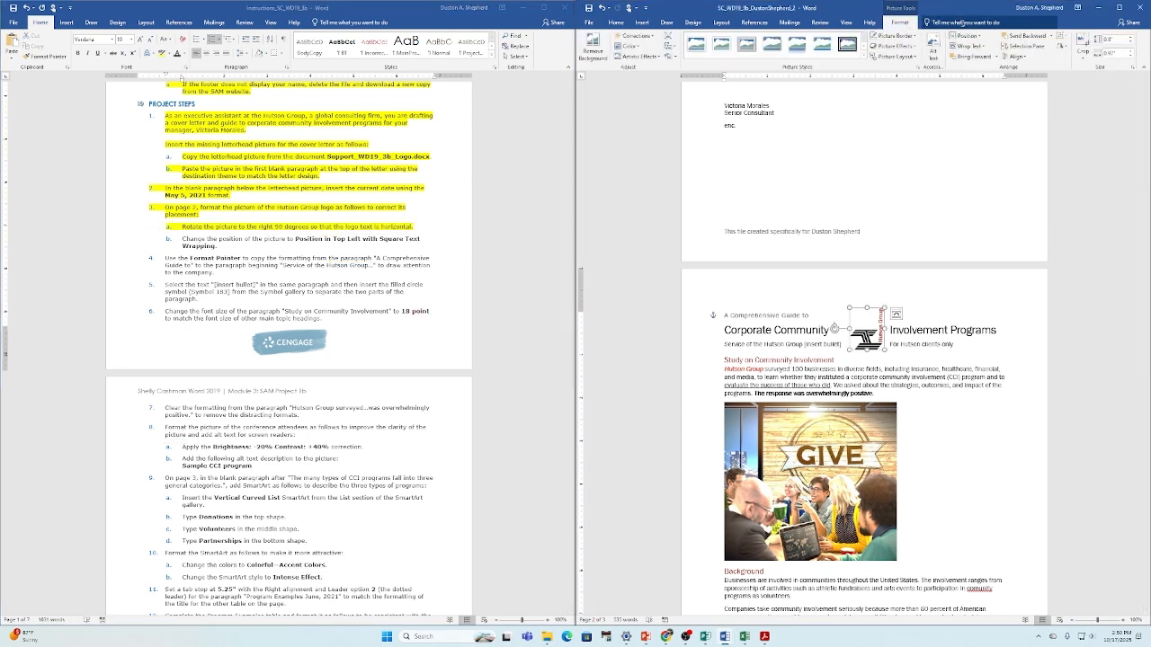
click(1062, 46)
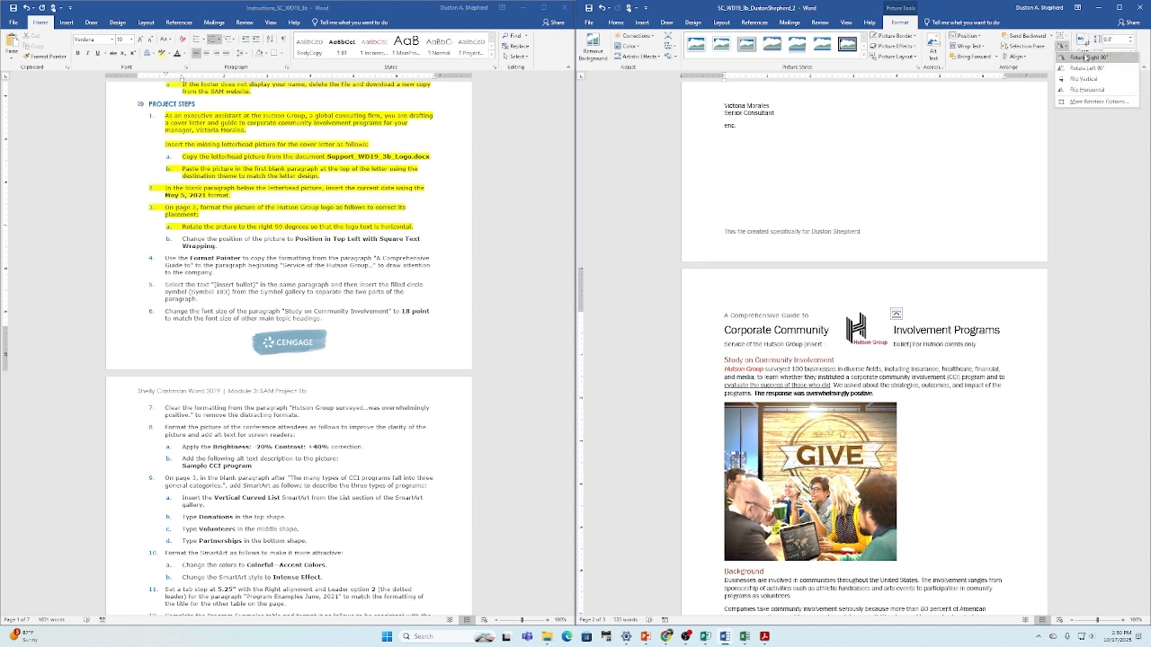
click(1087, 57)
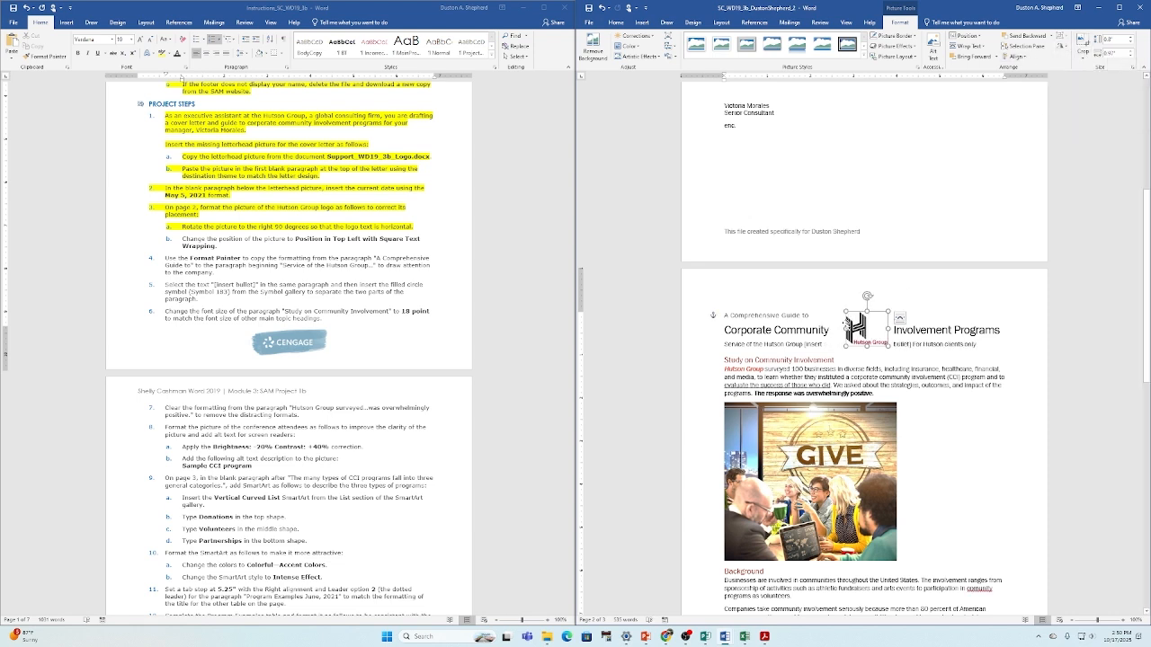
Highlight instruction 3b about changing the picture's position to Top Left with Square Text Wrapping in yellow.
click(190, 221)
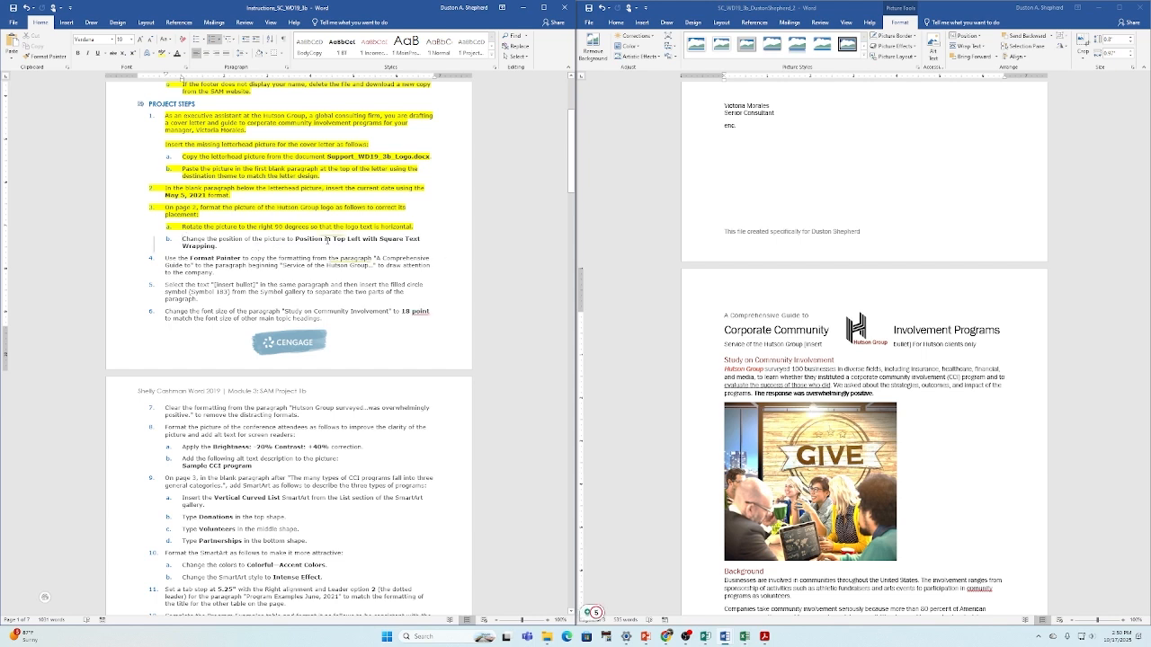
triple_click(206, 243)
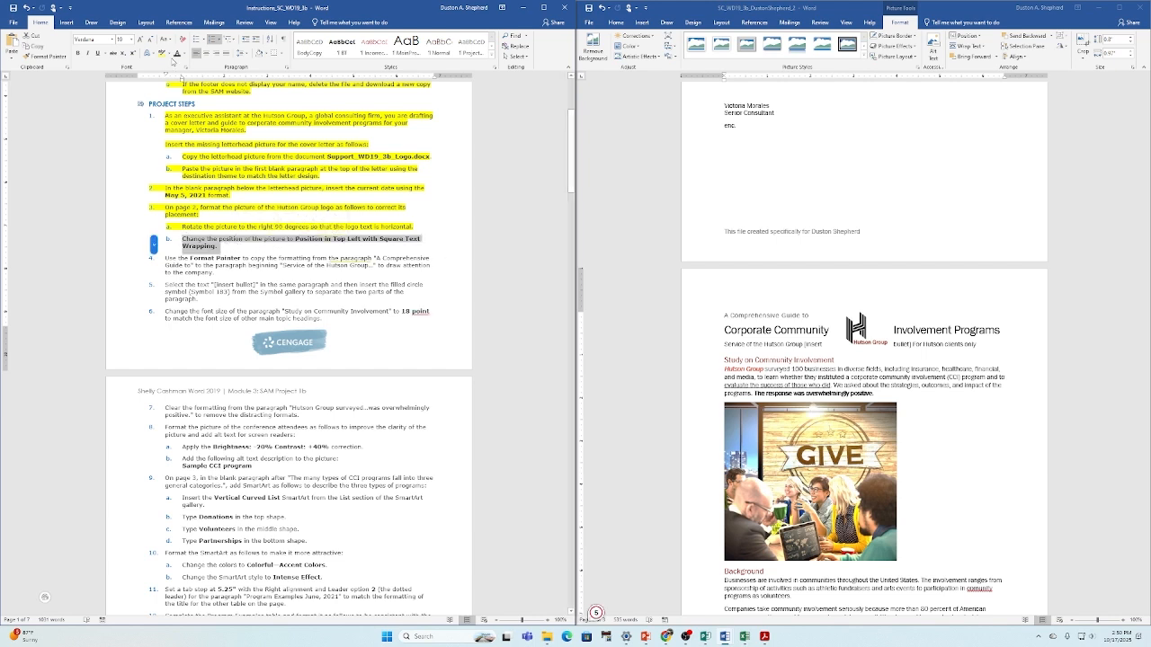
click(163, 53)
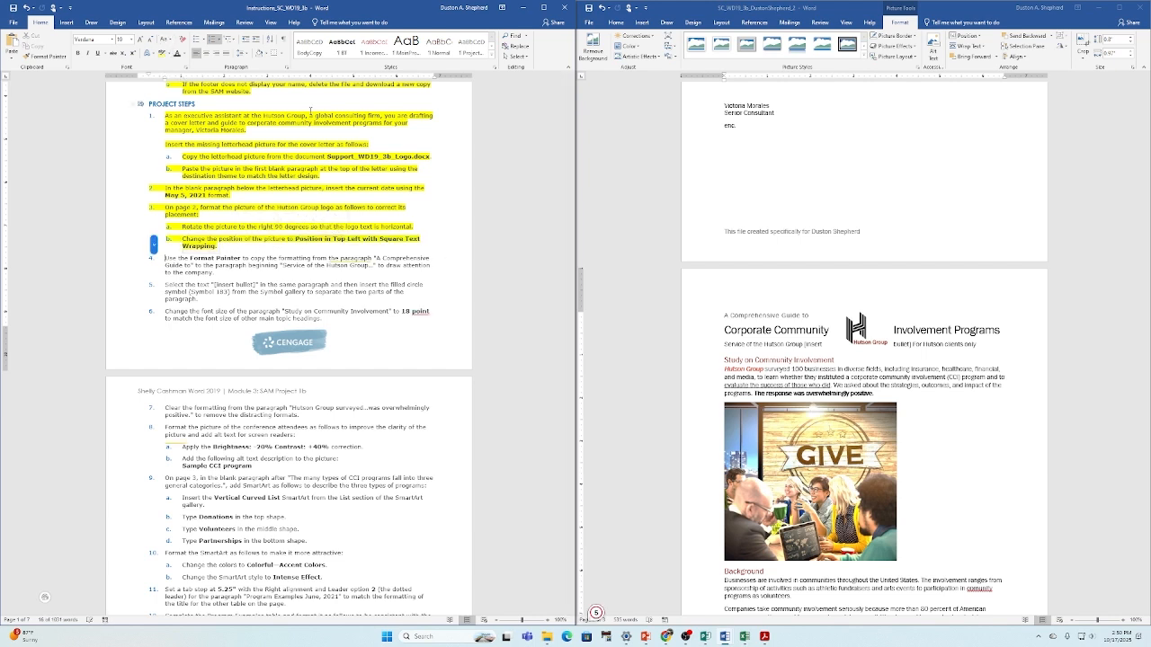
Set the Hutson Group logo's position to Top Left with Square Text Wrapping.
click(858, 328)
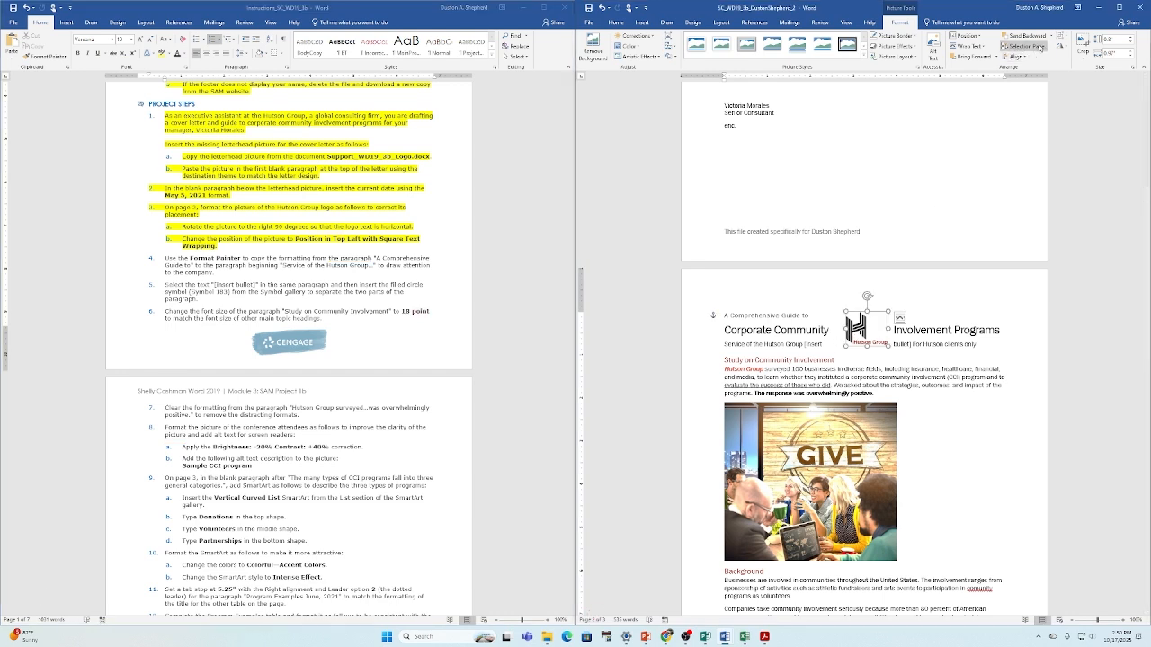
click(984, 46)
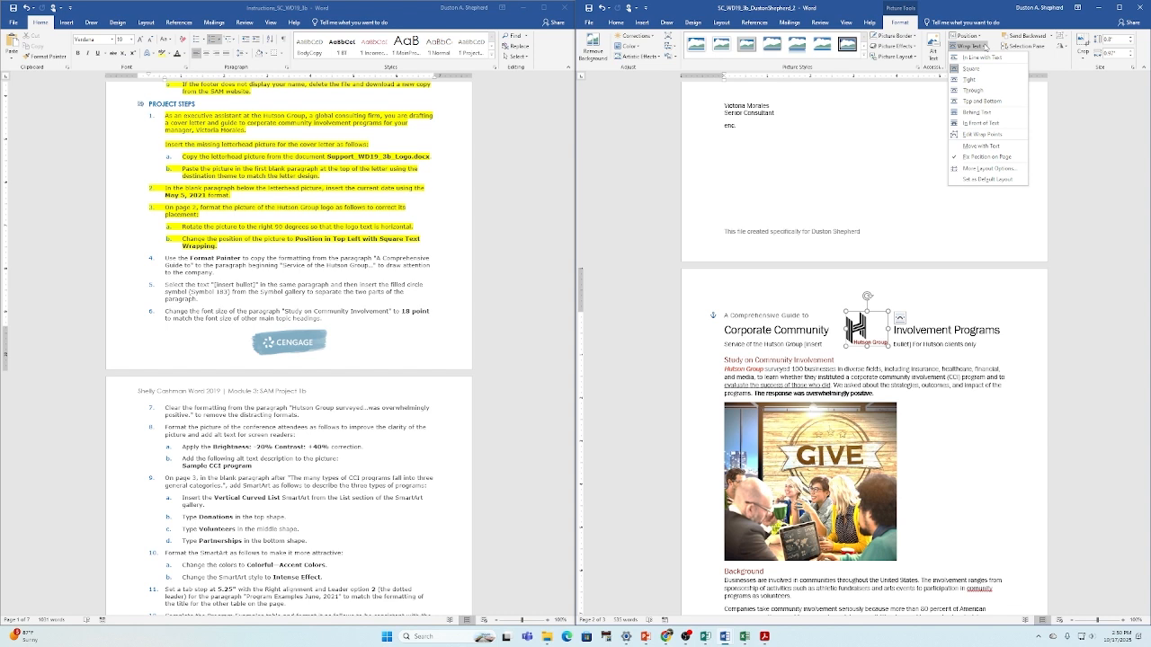
click(985, 46)
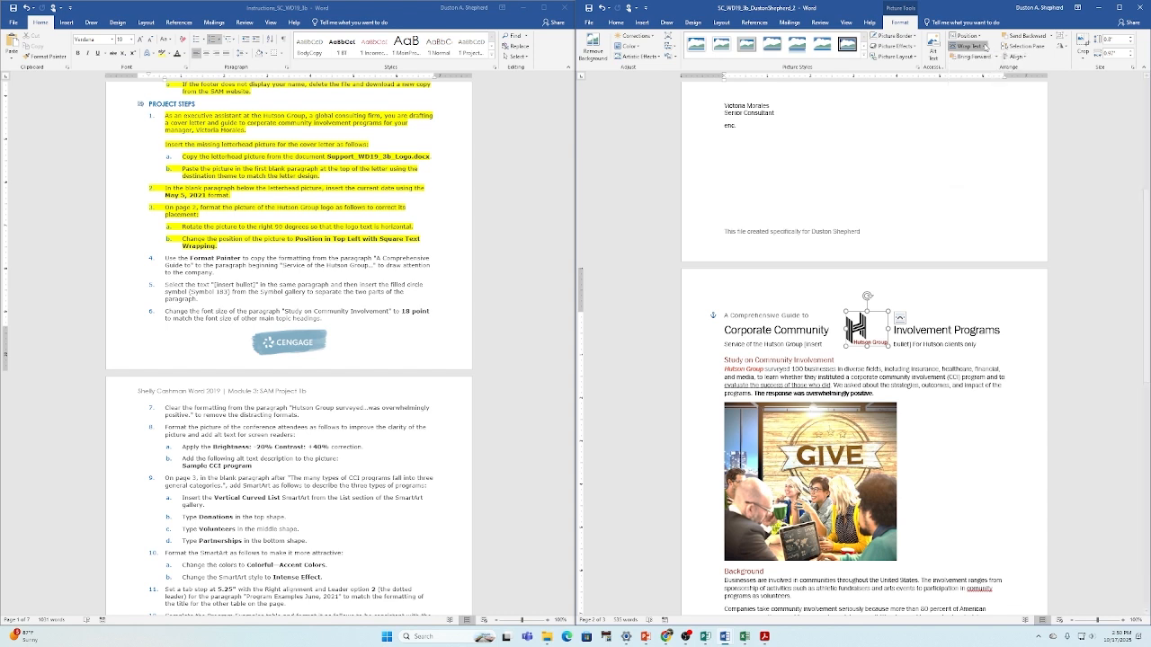
click(983, 39)
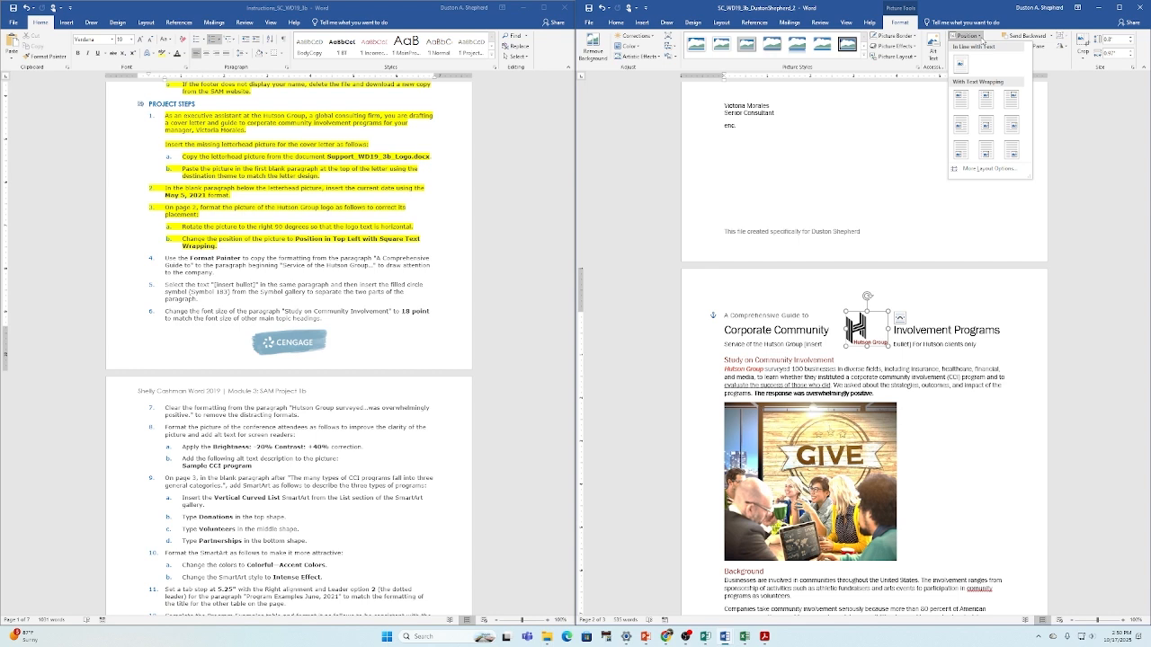
click(959, 104)
Highlight instruction 4 about copying formatting with the Format Painter in yellow.
click(165, 259)
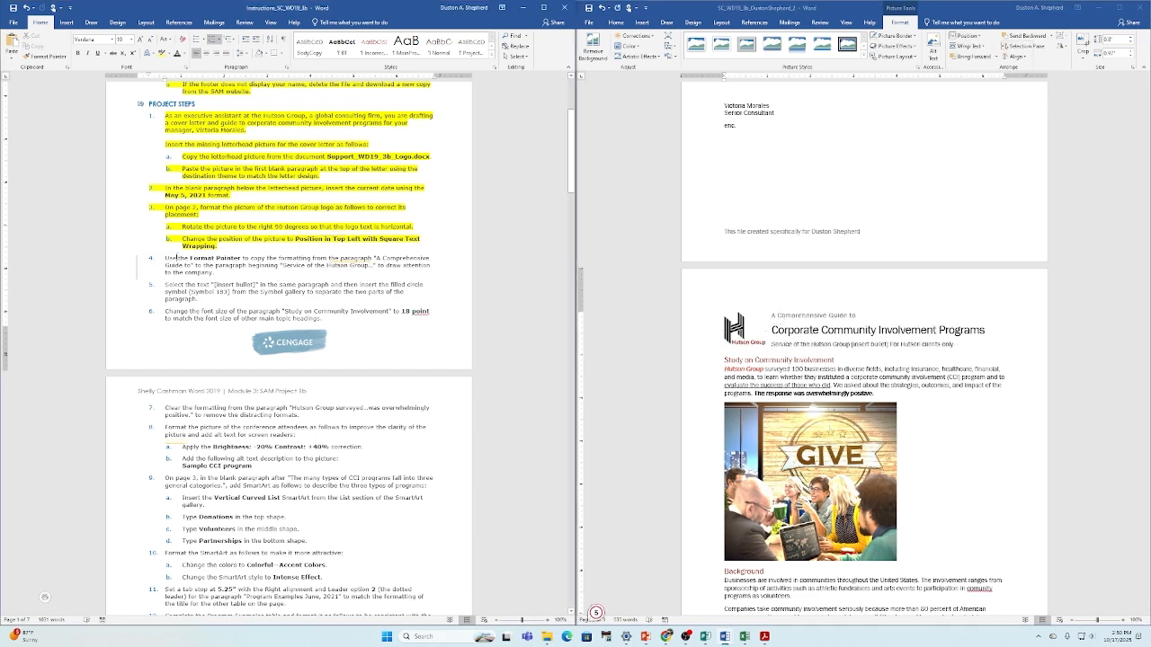
mouse_move(177, 258)
mouse_down()
mouse_move(432, 266)
mouse_move(219, 273)
mouse_up()
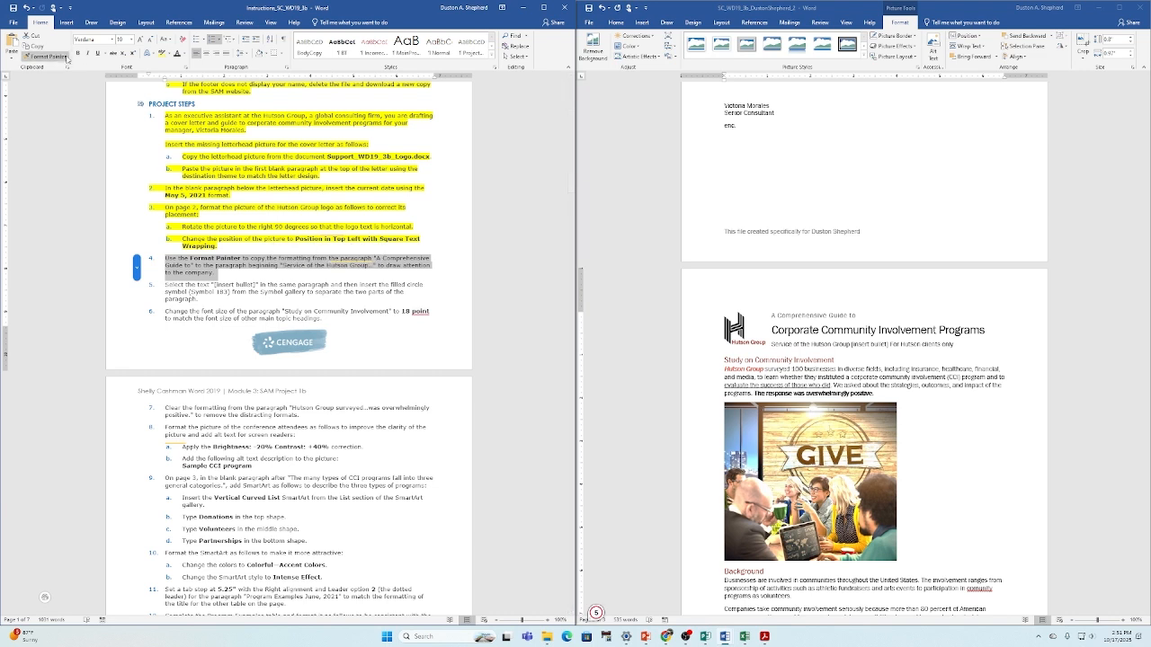
click(160, 53)
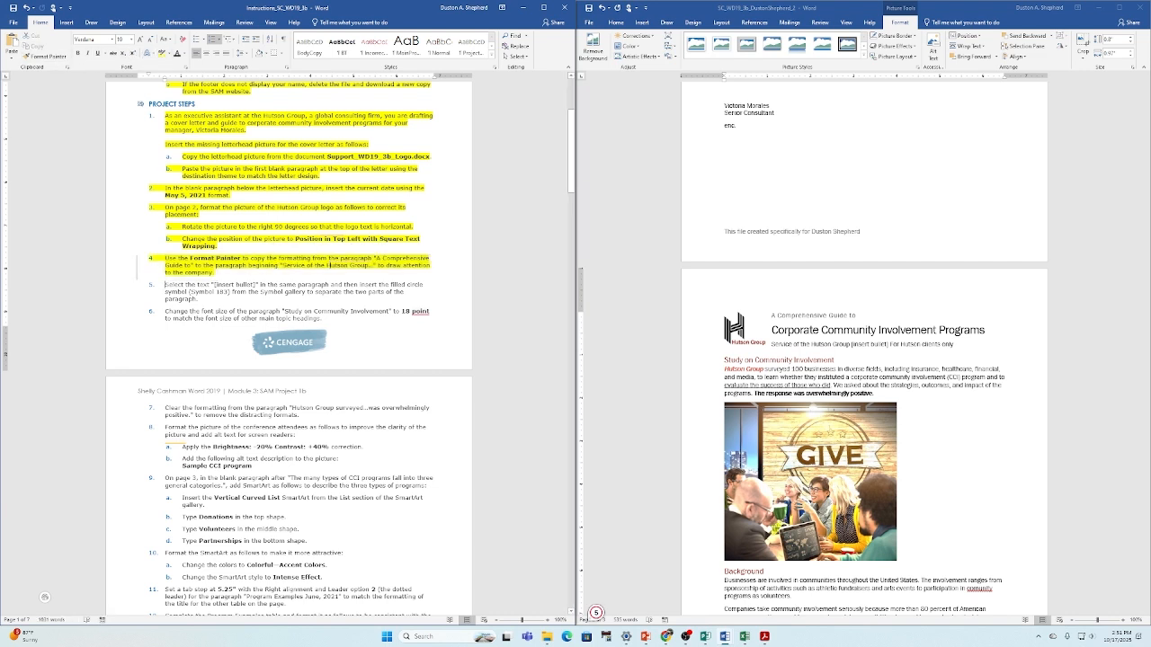
Copy the formatting of the "A Comprehensive Guide to" paragraph to the "Service of the Hutson Group" paragraph with the Format Painter.
scroll(769, 376, down, 1)
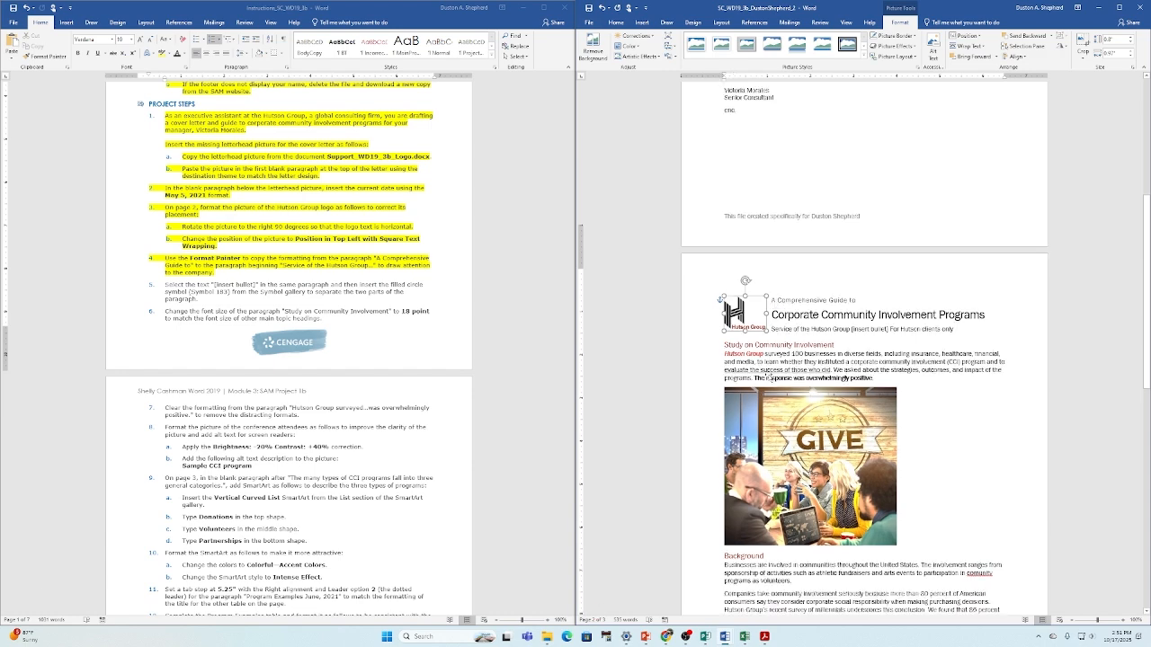
scroll(769, 376, down, 5)
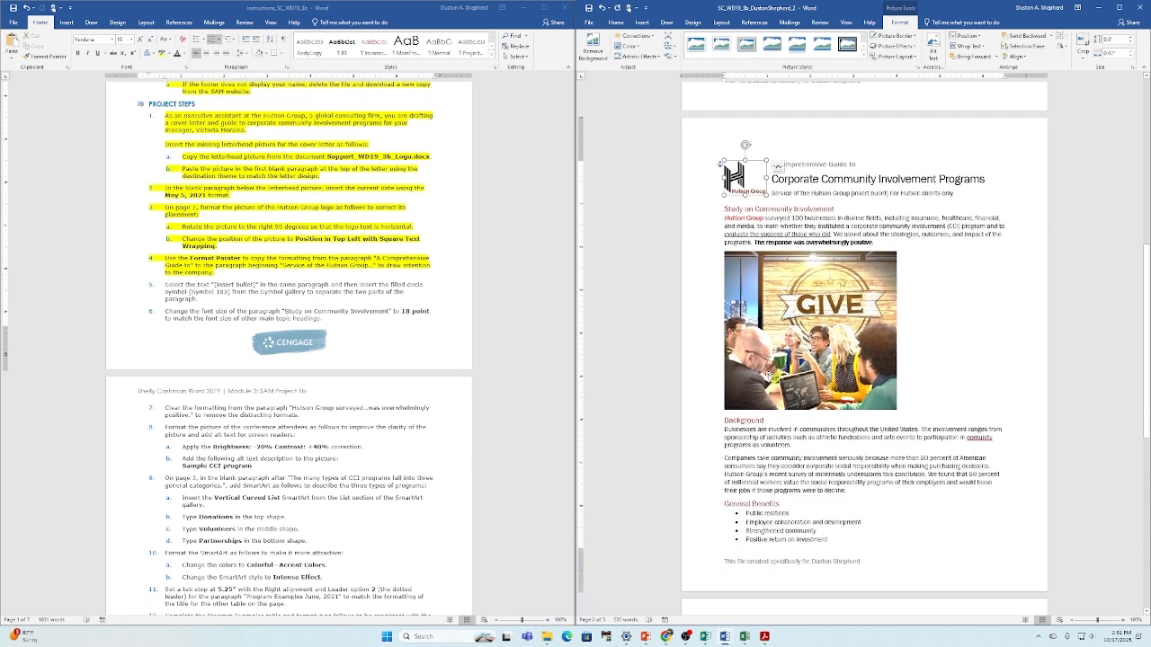
scroll(769, 374, up, 8)
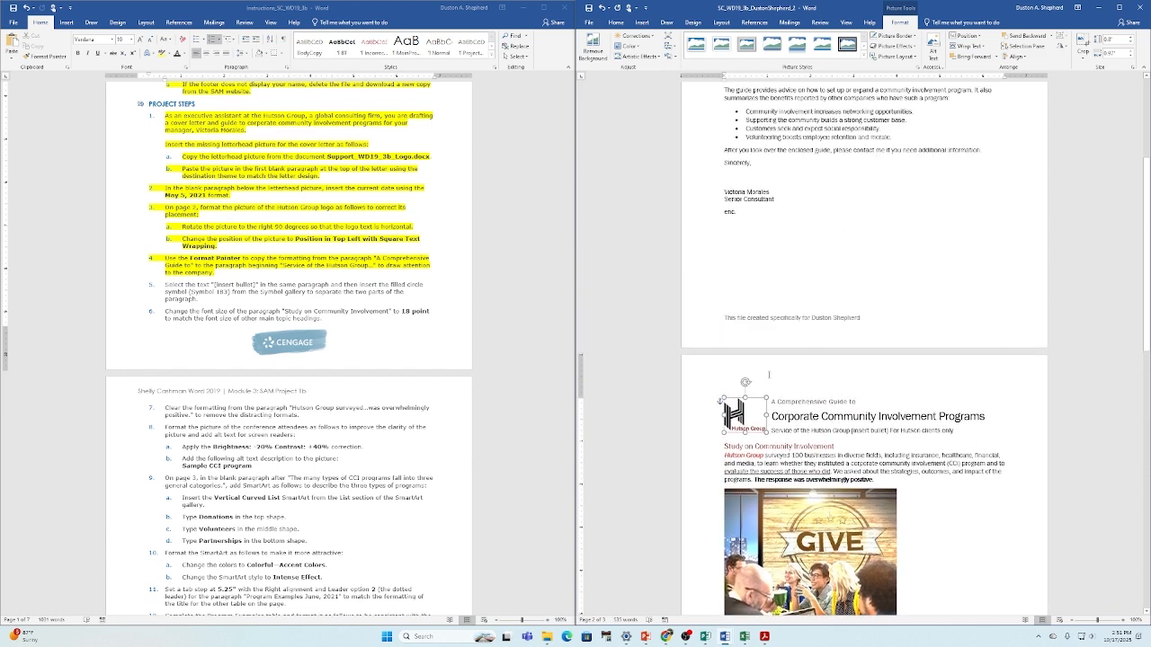
scroll(769, 374, up, 1)
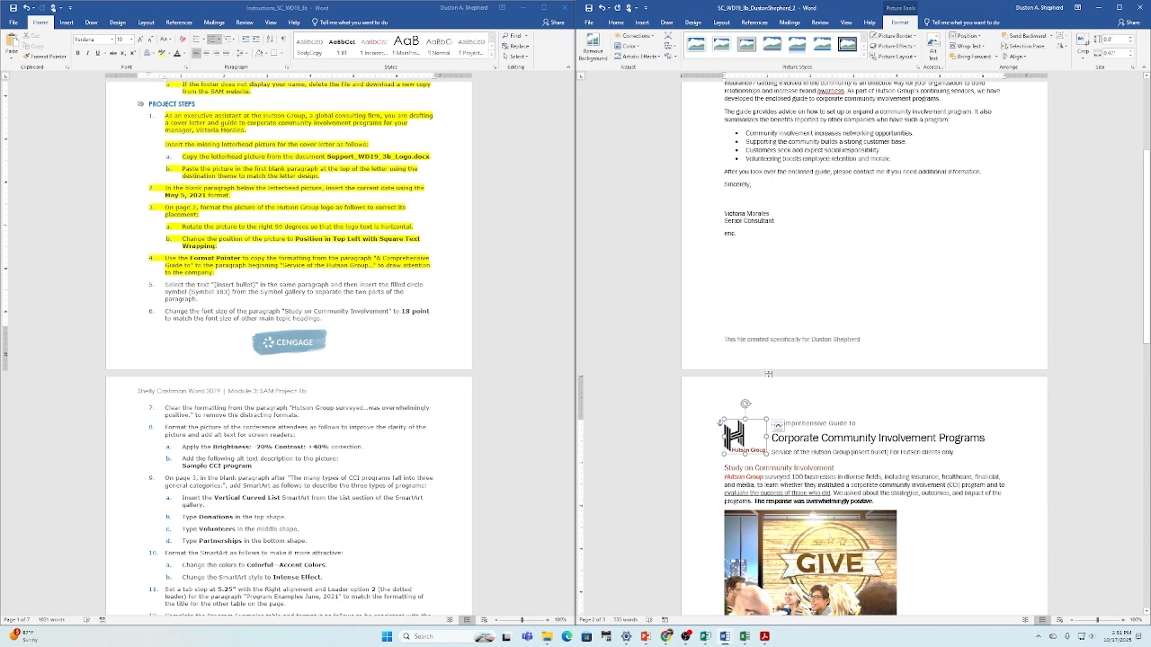
scroll(768, 374, up, 3)
scroll(800, 412, down, 2)
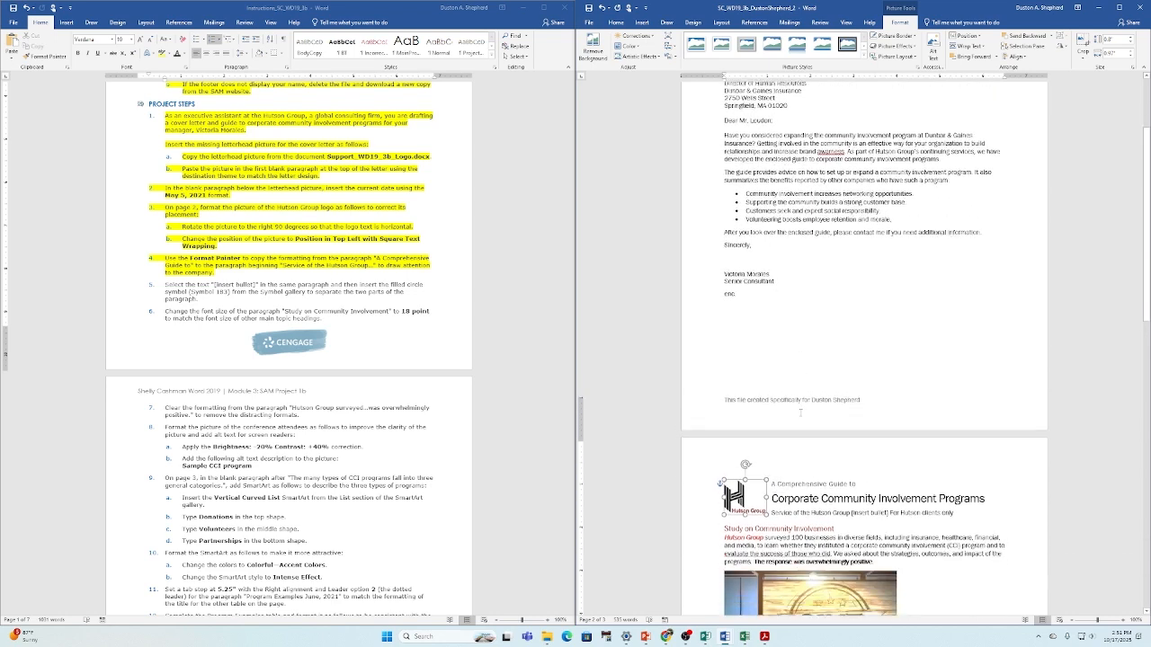
scroll(801, 413, down, 6)
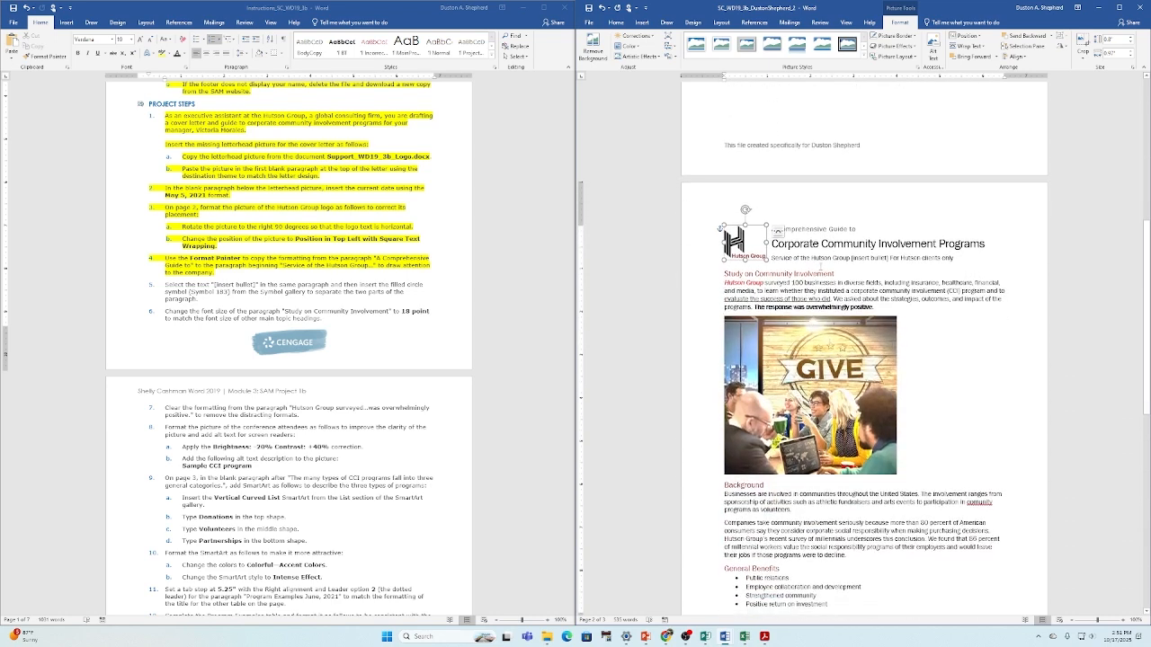
click(762, 230)
scroll(762, 206, down, 2)
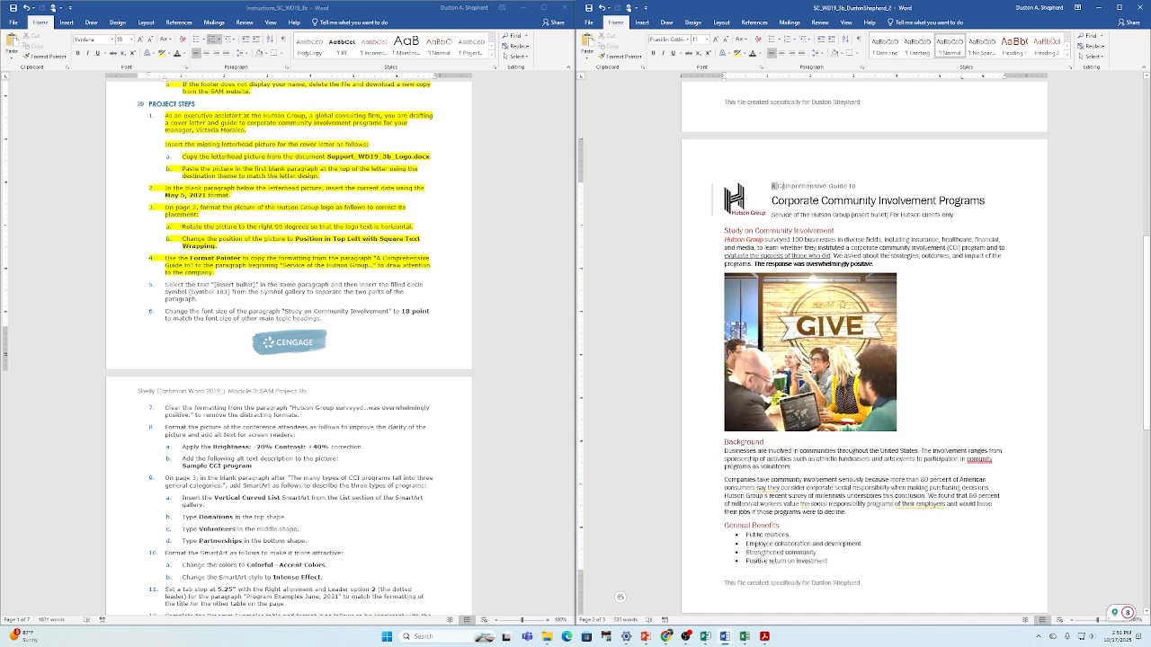
drag(773, 186, 854, 182)
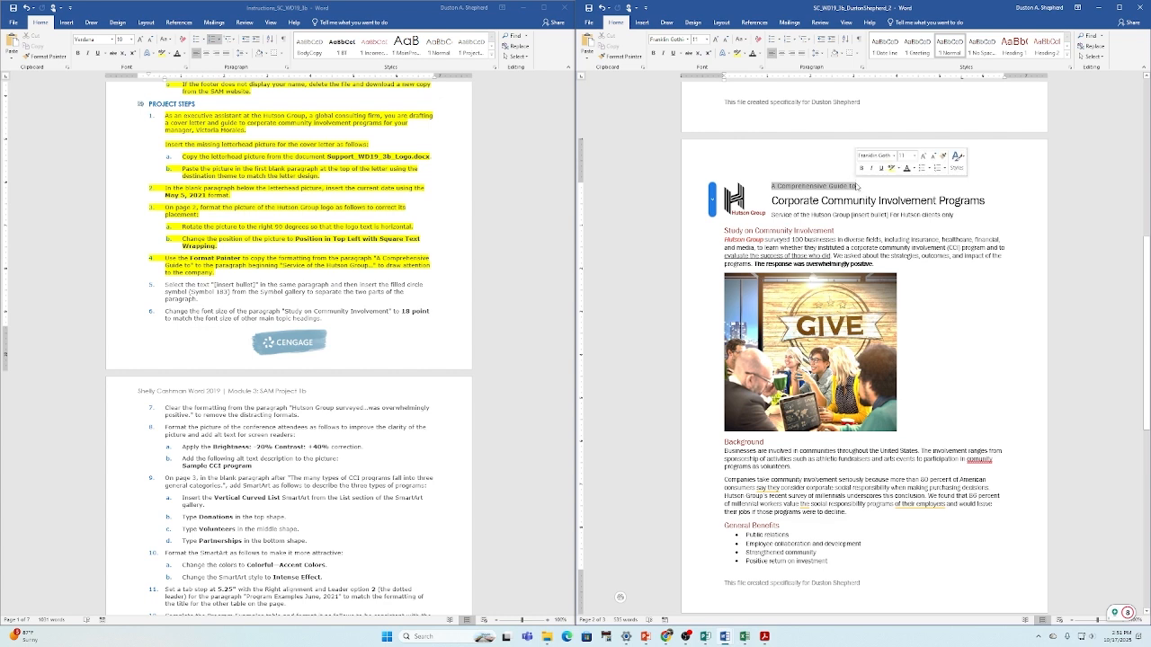
click(621, 56)
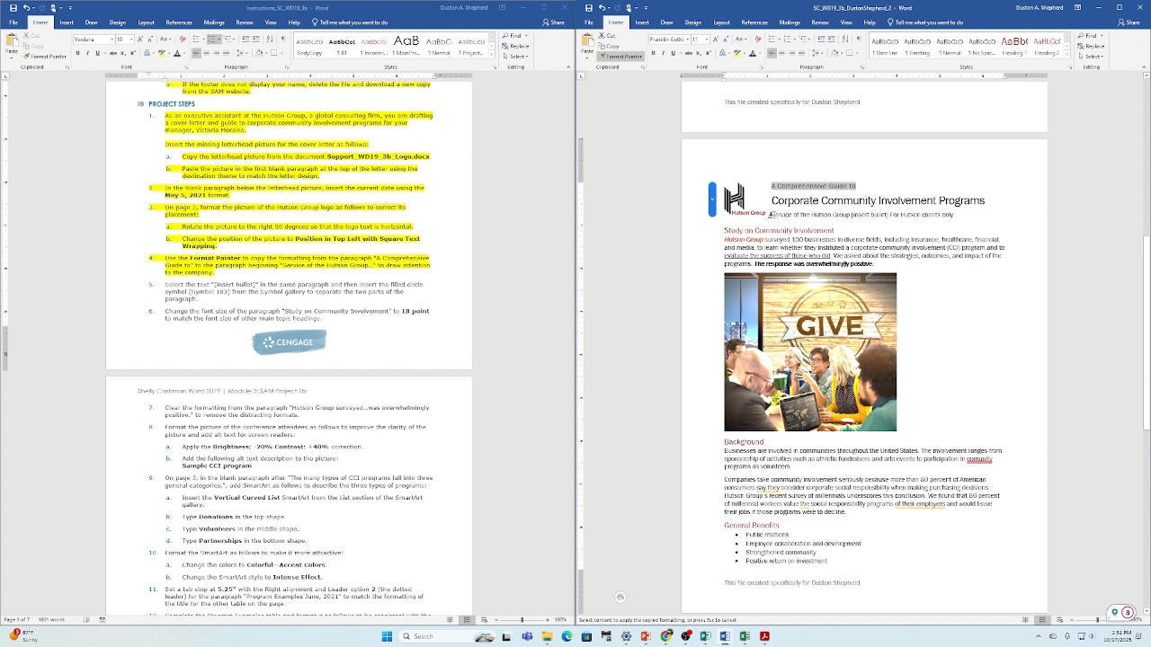
drag(770, 215, 957, 218)
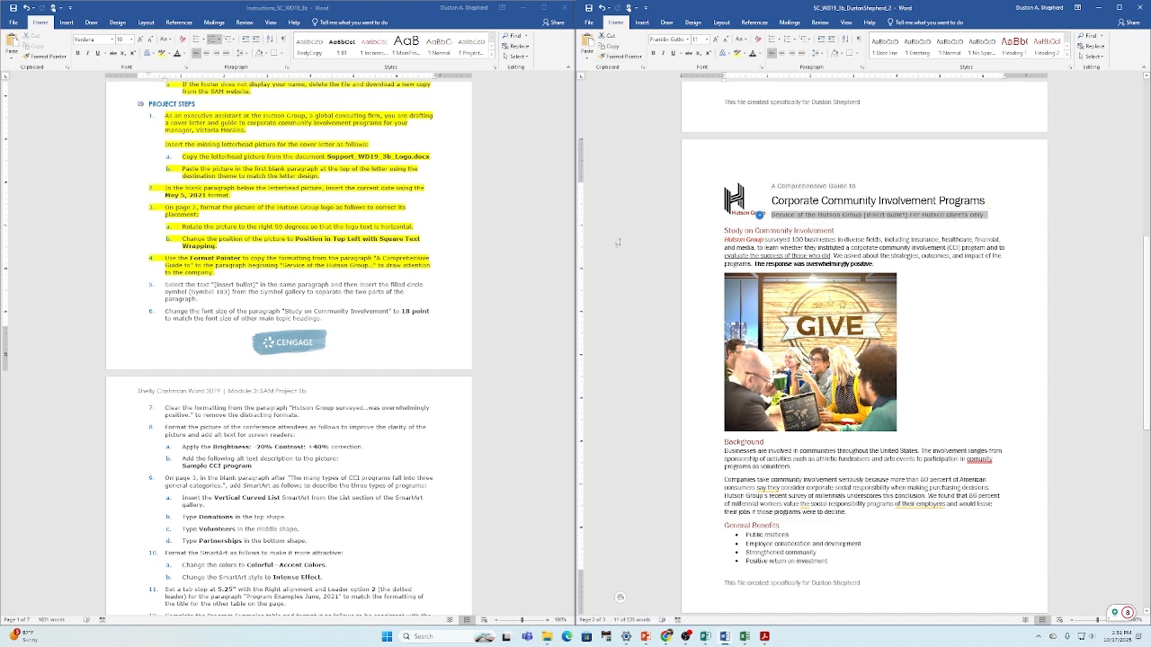
Highlight instruction 5 about replacing "[Insert bullet]" with the filled circle symbol in yellow.
click(221, 279)
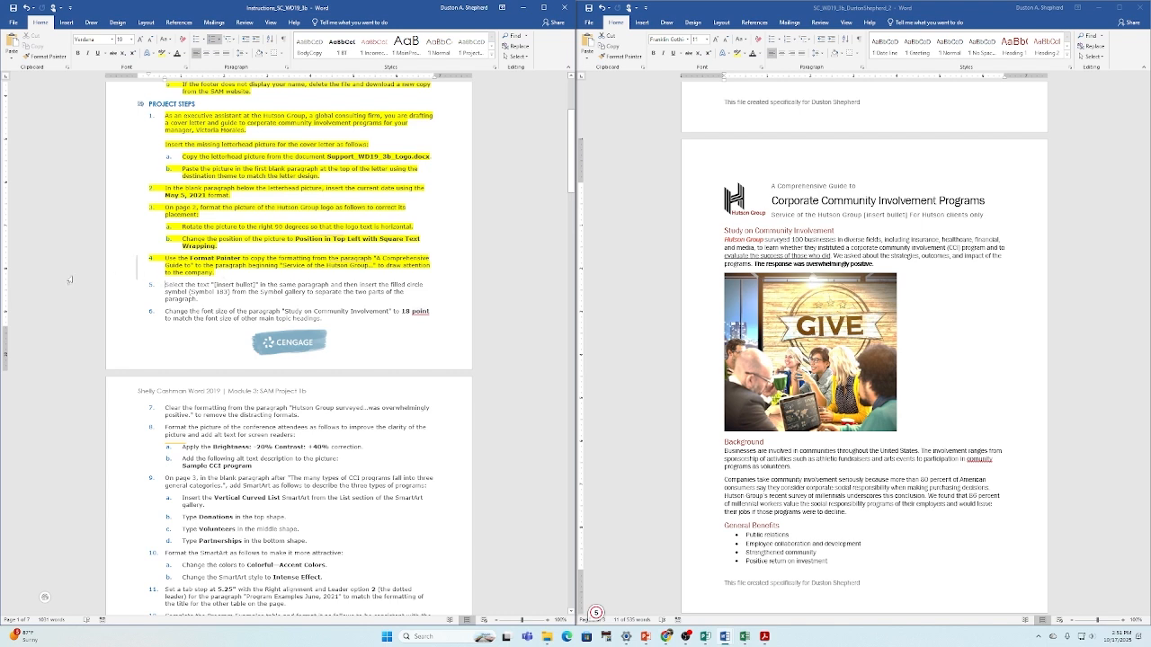
click(170, 284)
drag(183, 285, 406, 297)
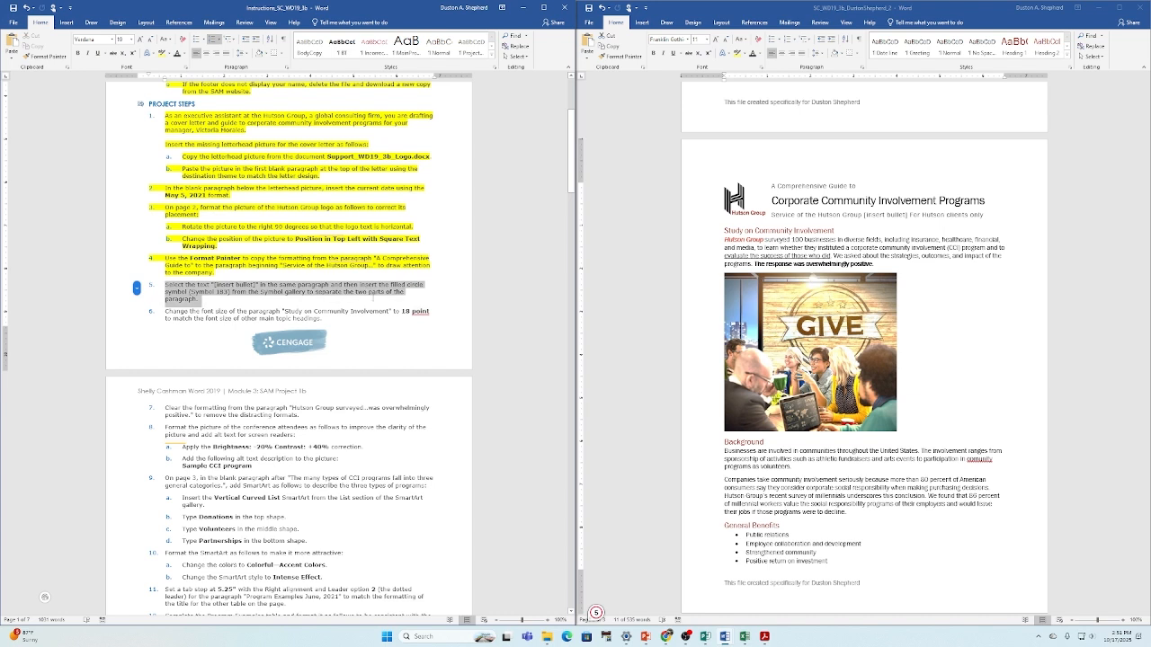
click(162, 53)
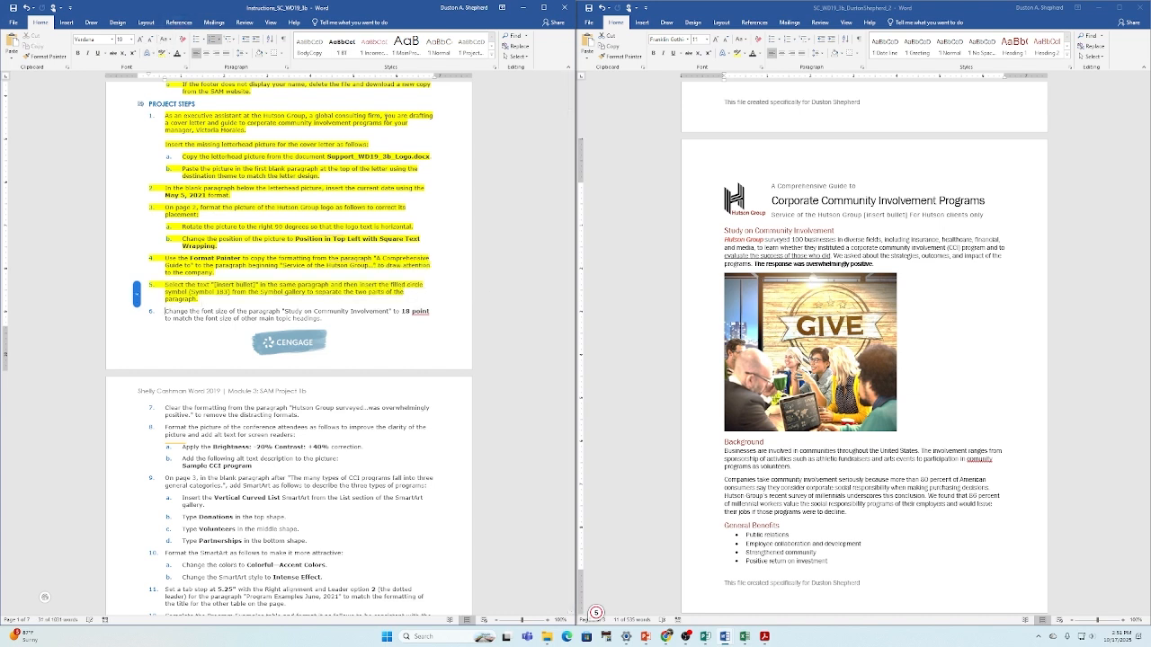
Replace "[Insert bullet]" in the "Service of the Hutson Group" paragraph with the symbol of character code 183 from ASCII (decimal).
click(619, 596)
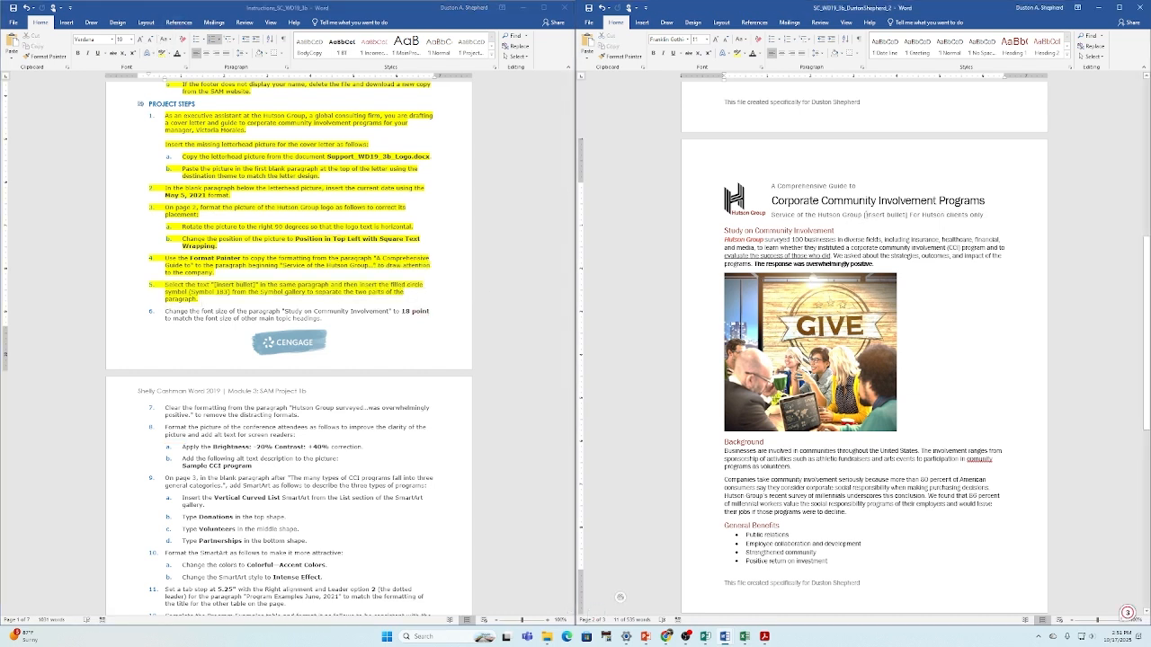
drag(864, 215, 906, 216)
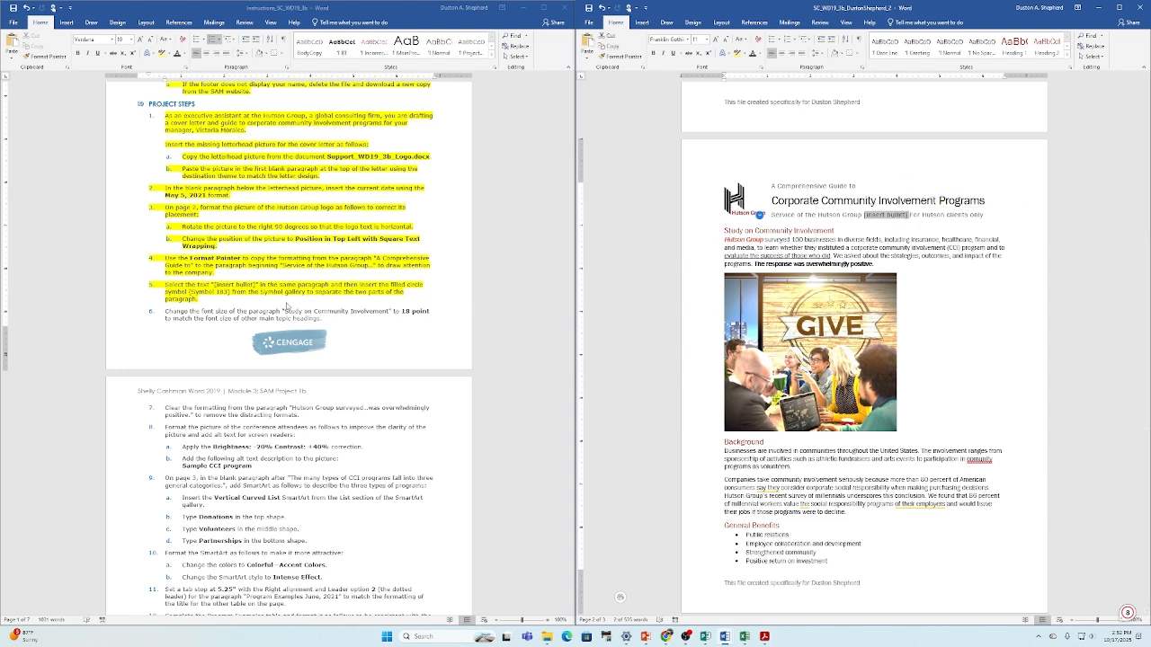
click(1109, 115)
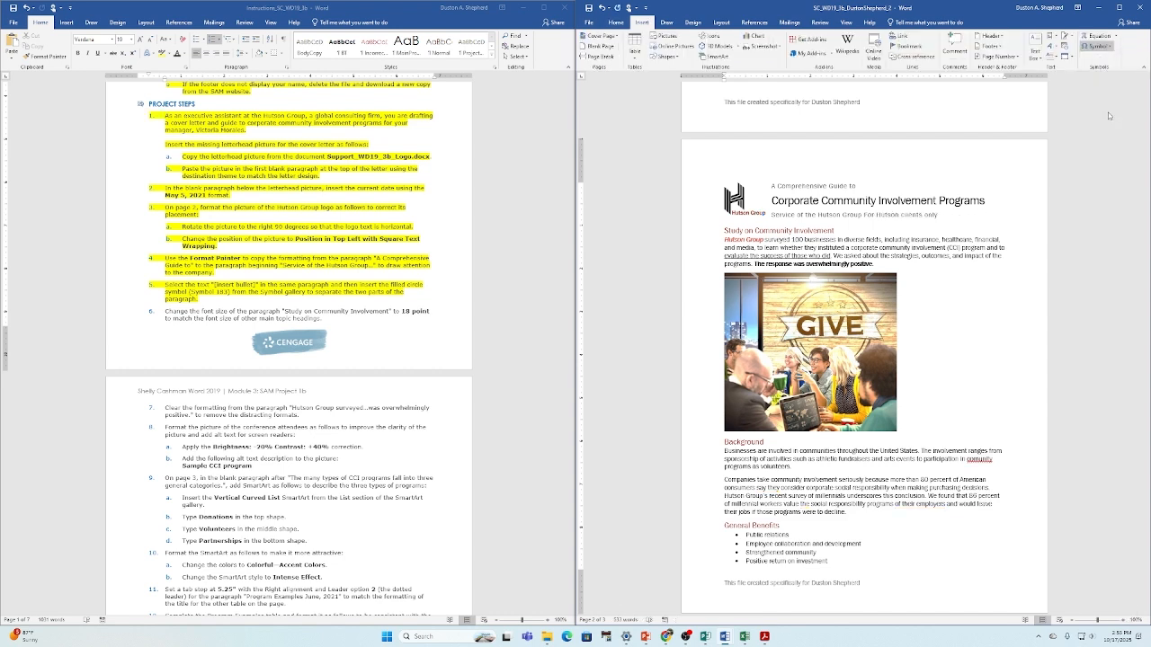
click(957, 359)
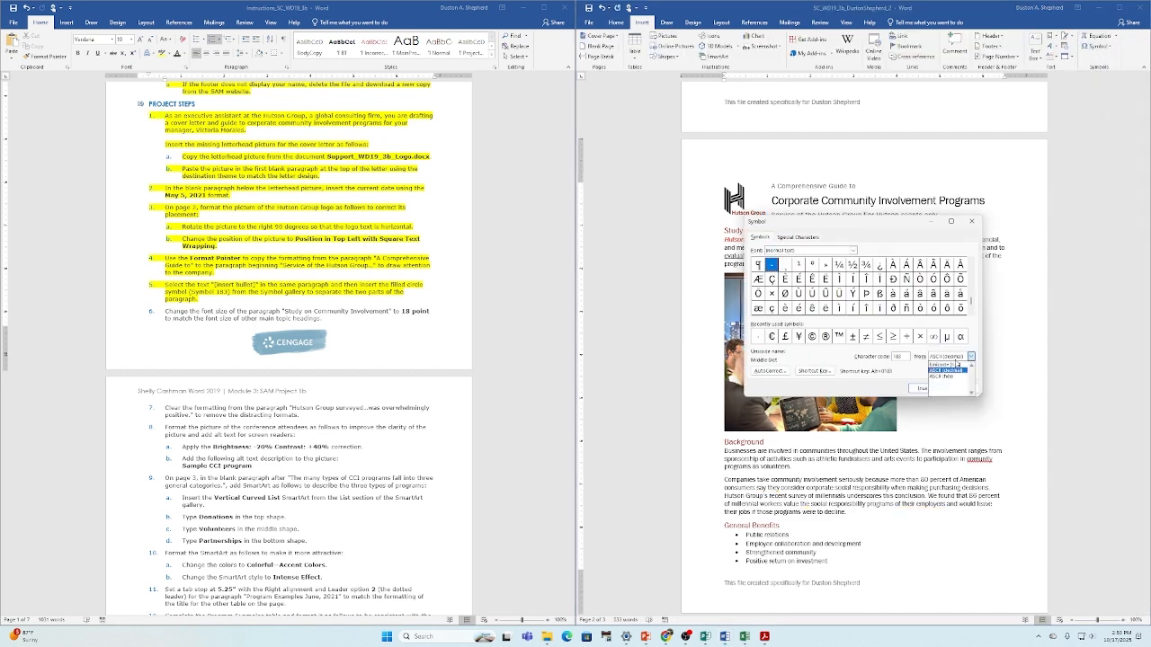
click(946, 369)
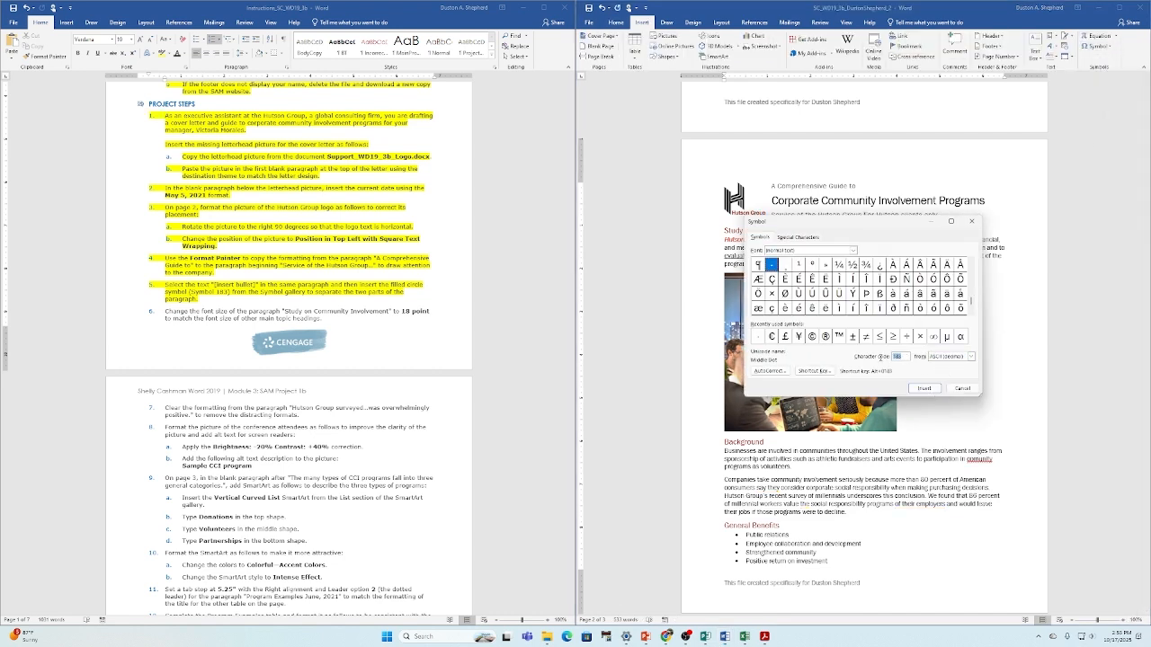
text(183)
click(923, 388)
click(962, 388)
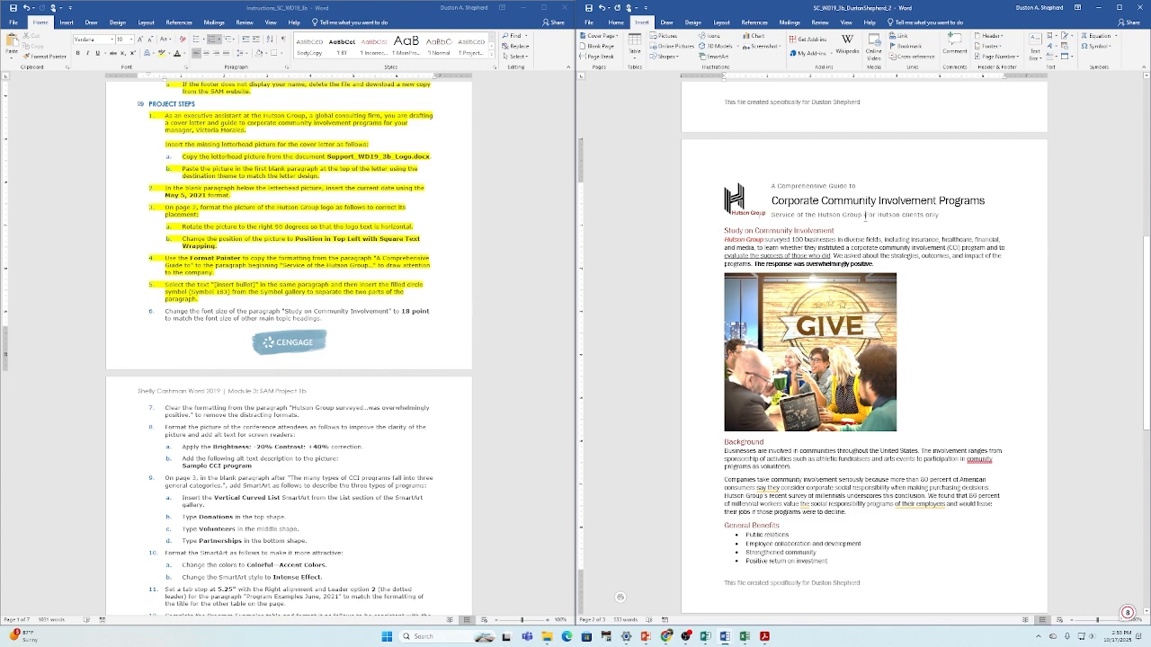
click(878, 323)
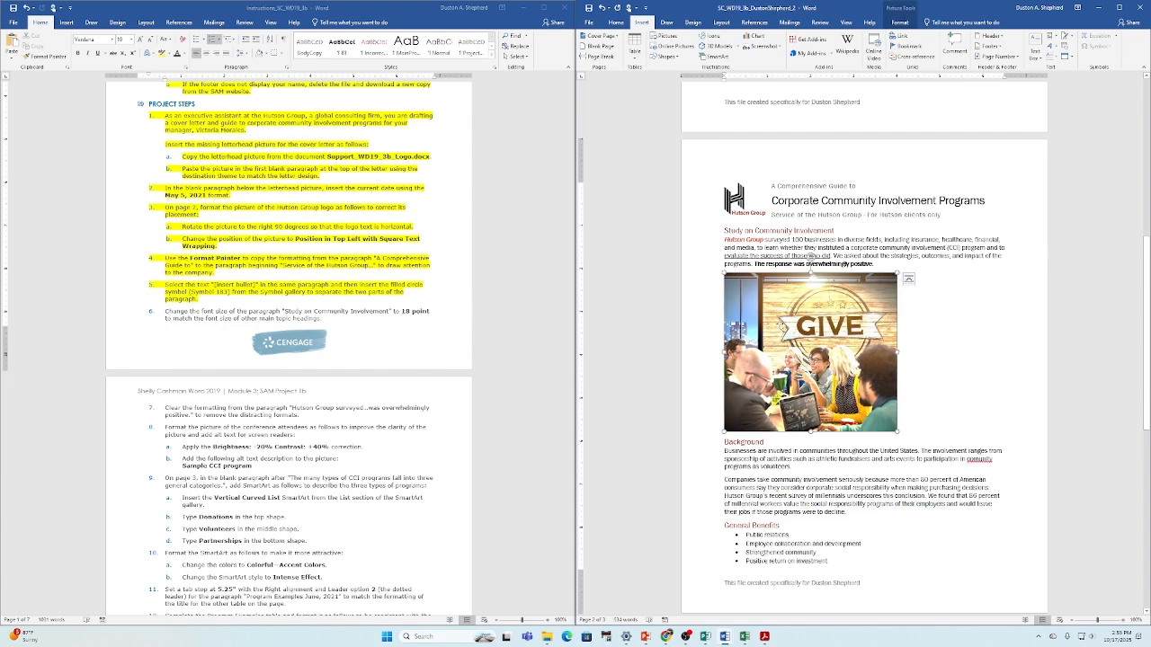
click(254, 248)
scroll(254, 247, down, 1)
scroll(255, 247, up, 1)
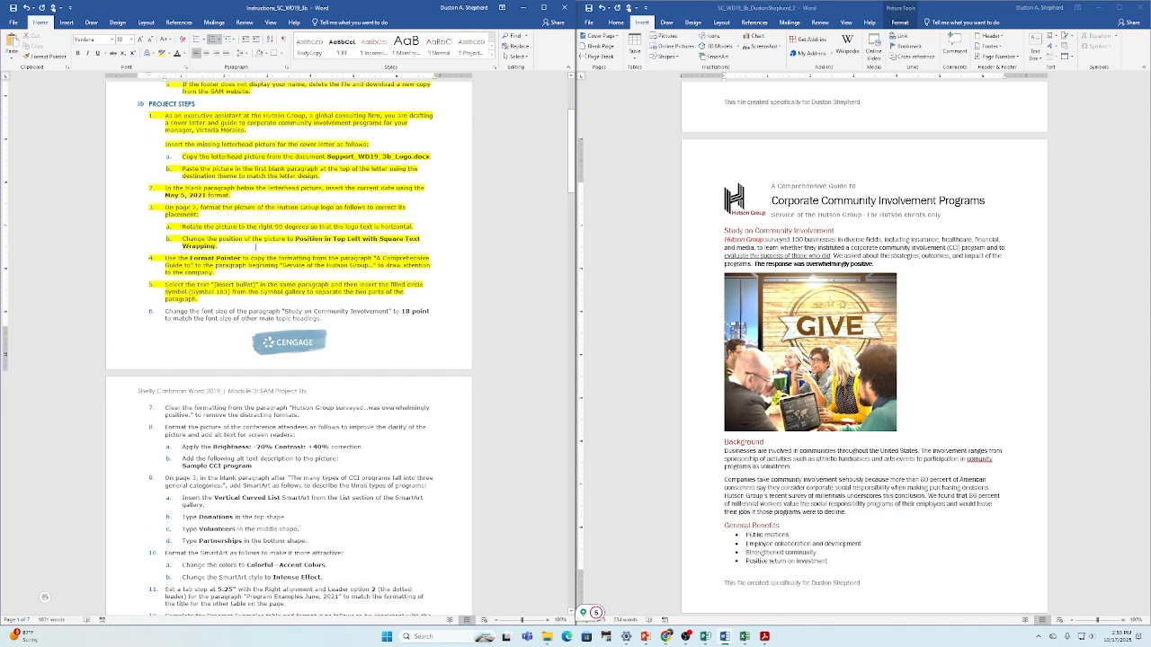
Highlight instruction 6 about the font size of "Study on Community Involvement" in yellow.
scroll(130, 287, down, 1)
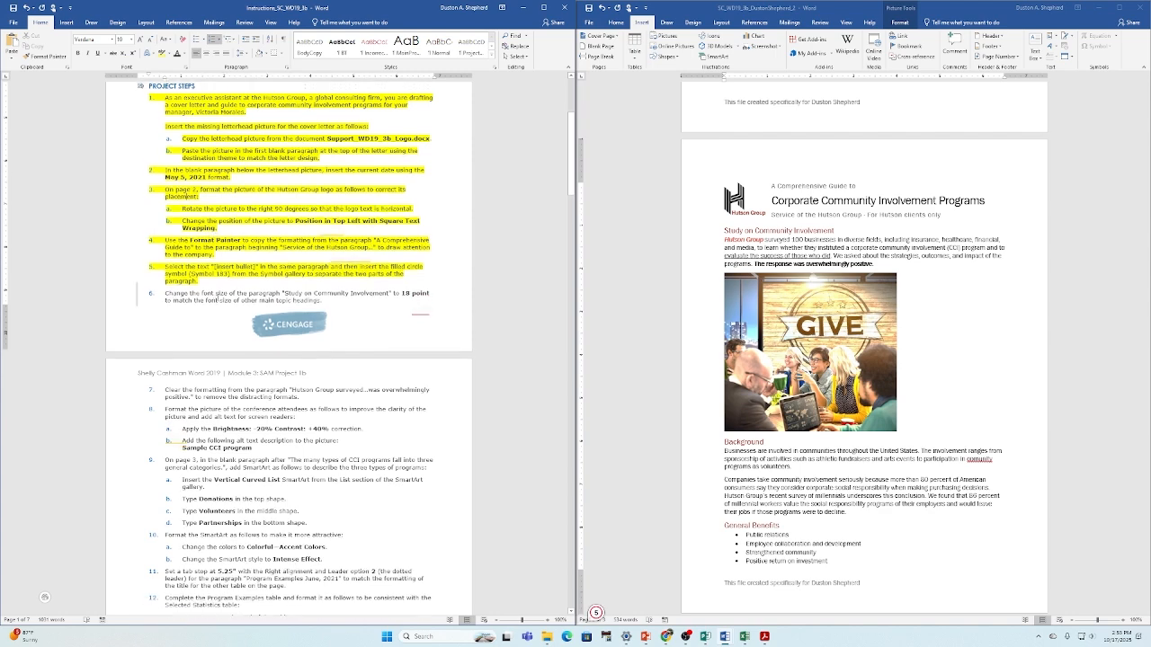
triple_click(192, 292)
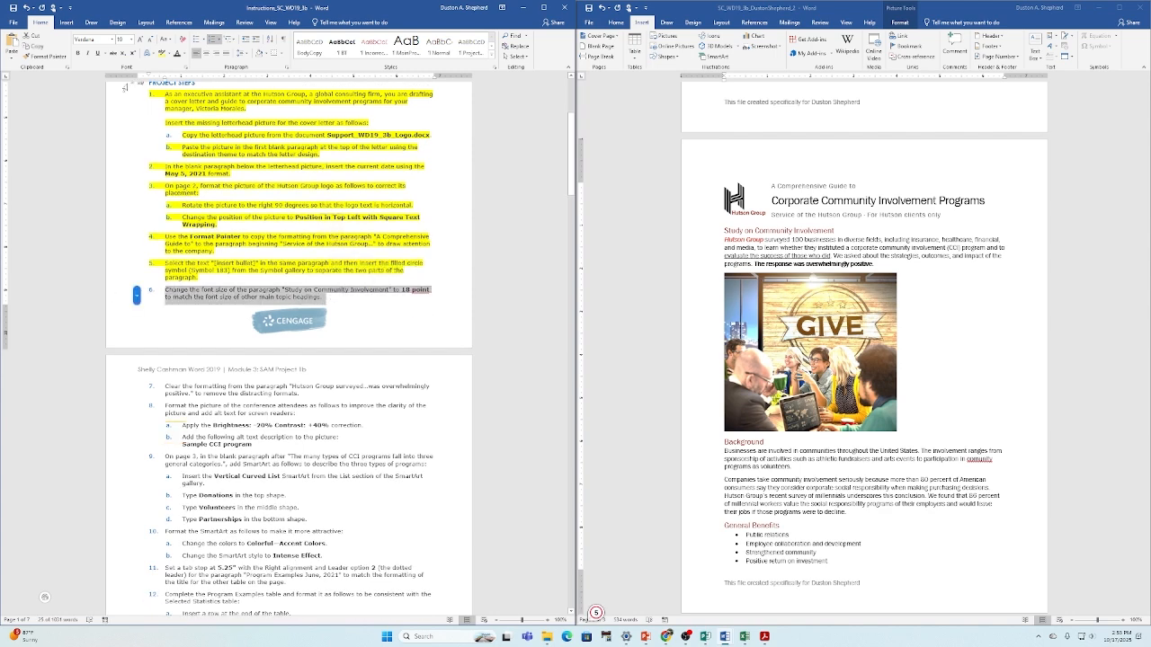
click(163, 53)
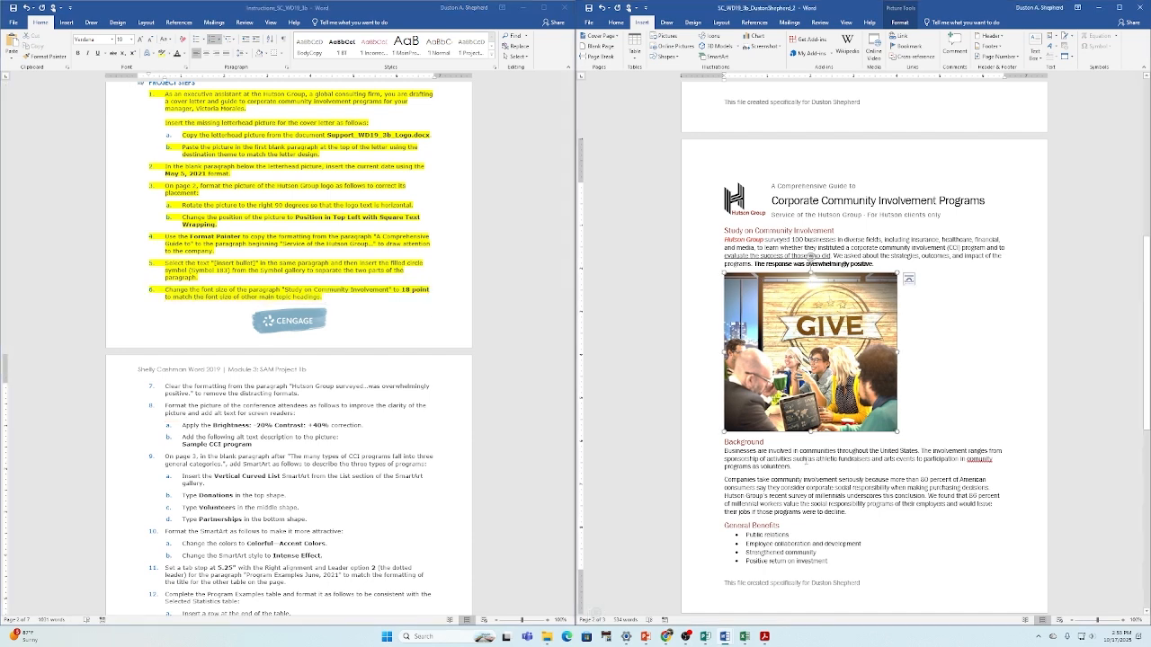
Set the font size of the "Study on Community Involvement" heading on page 2 to 18 point.
click(922, 428)
scroll(923, 429, down, 3)
scroll(805, 460, up, 10)
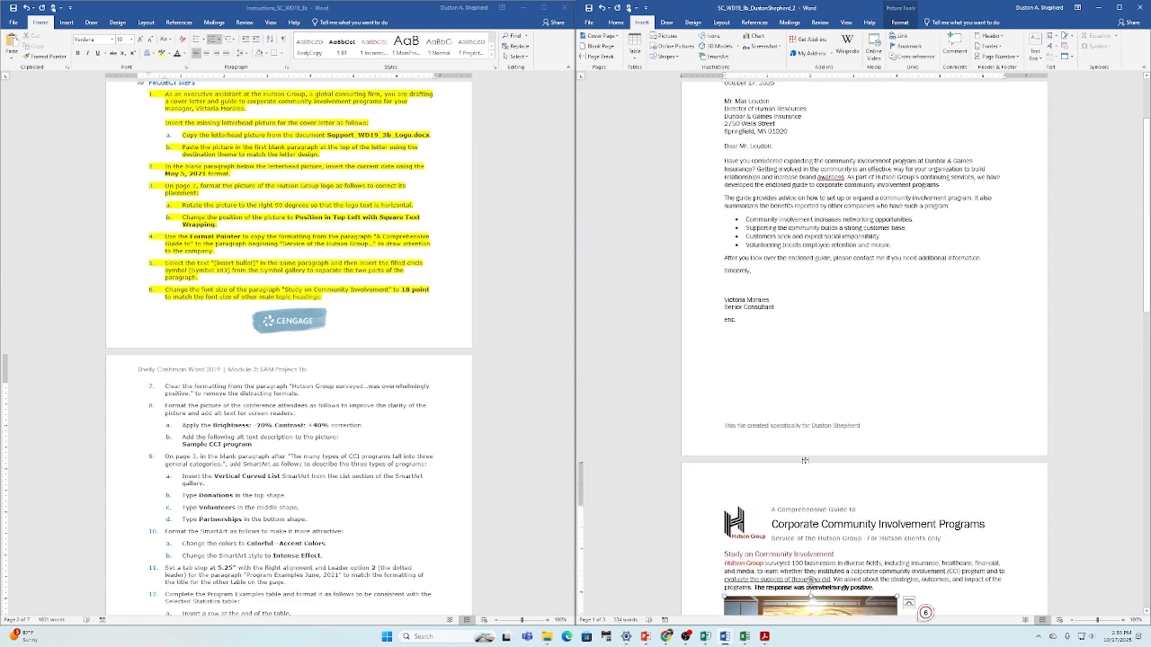
scroll(805, 460, down, 2)
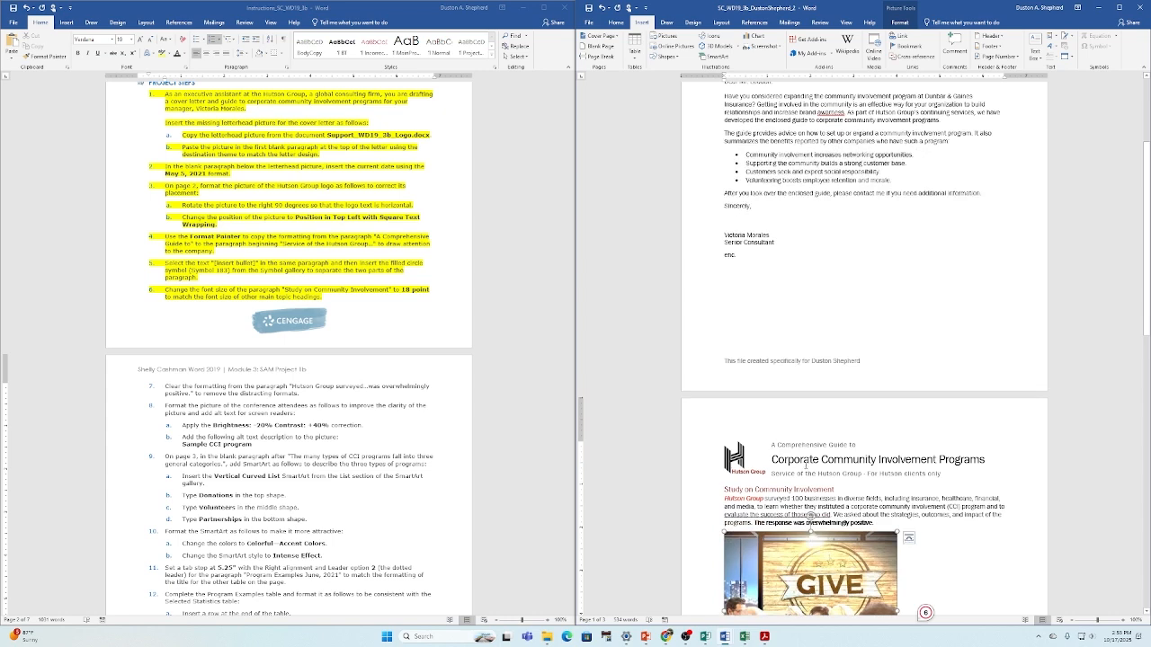
click(697, 448)
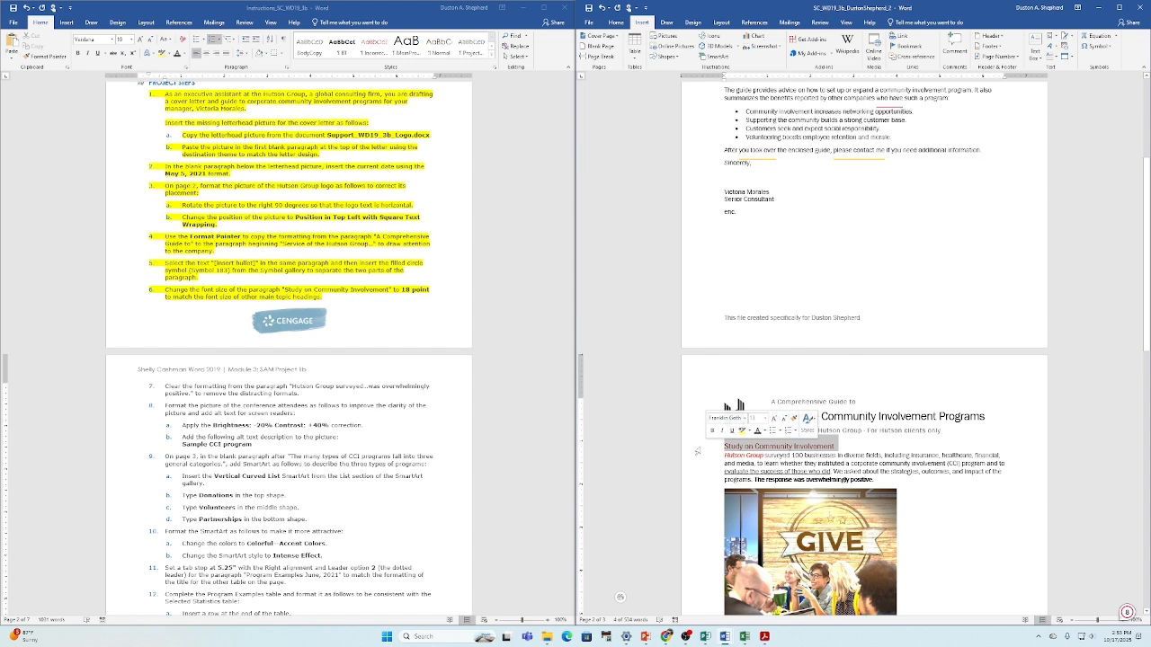
click(615, 22)
click(714, 40)
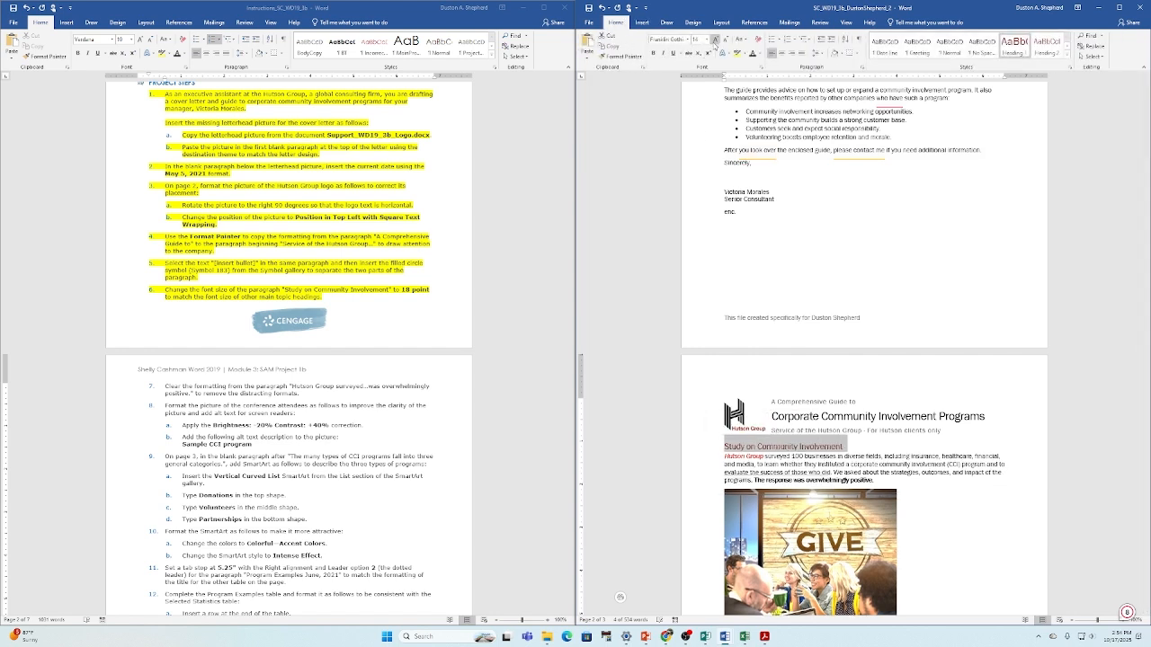
click(715, 41)
click(715, 41)
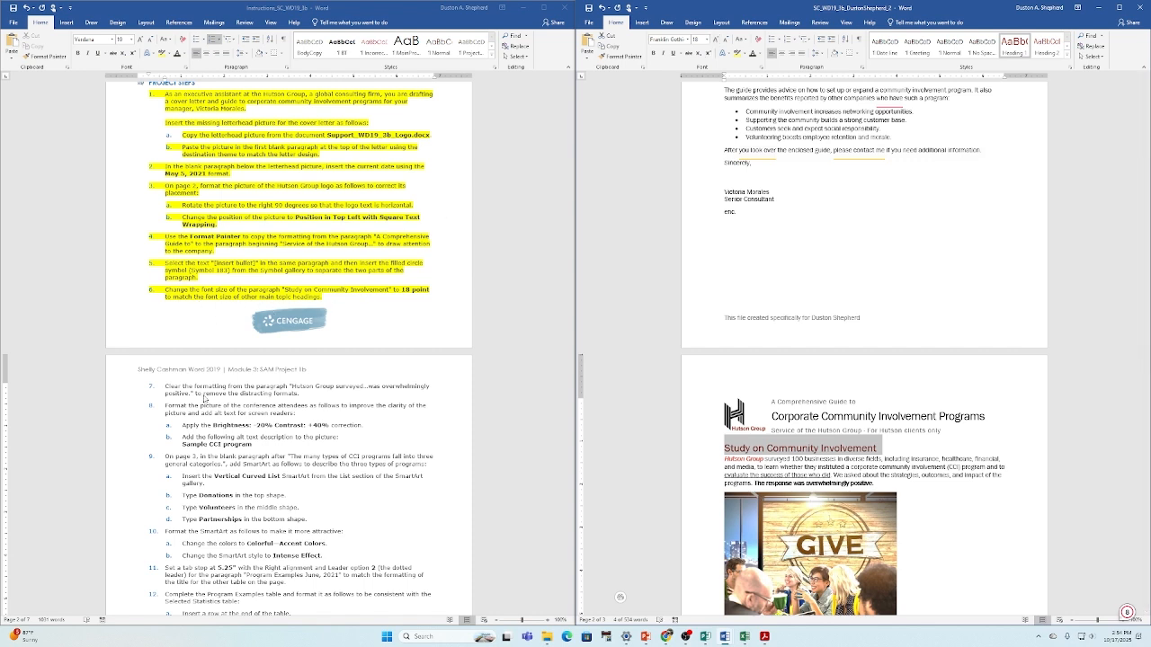
Clear all formatting from the "Hutson Group surveyed...was overwhelmingly positive." paragraph on page 2.
click(205, 399)
drag(165, 386, 307, 393)
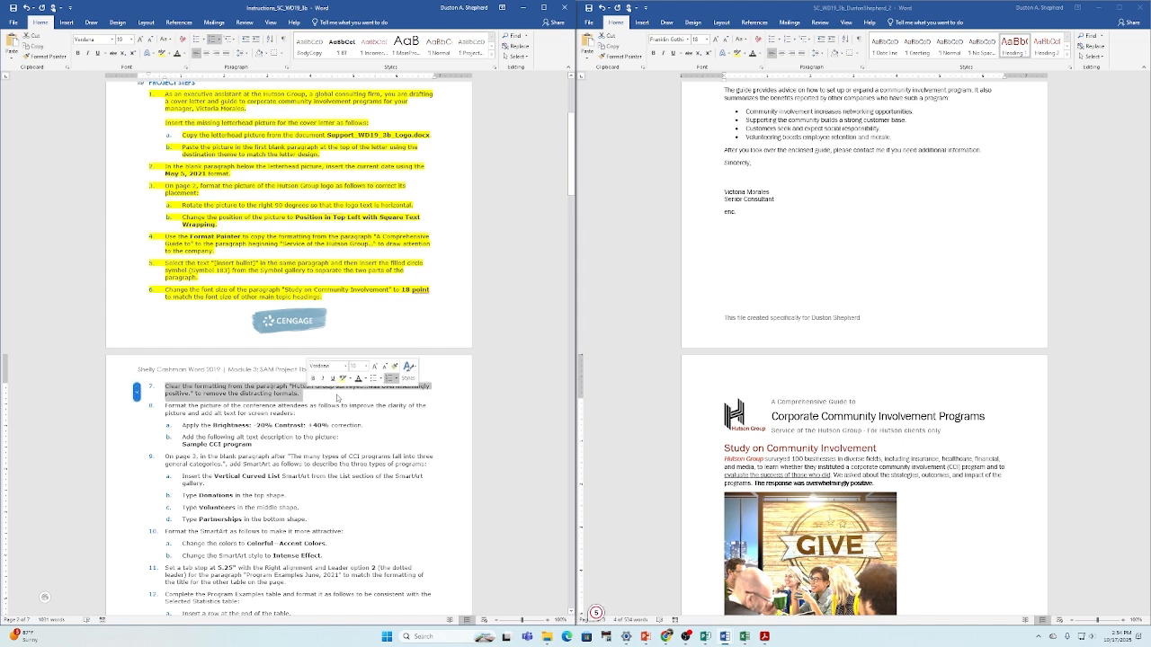
click(737, 466)
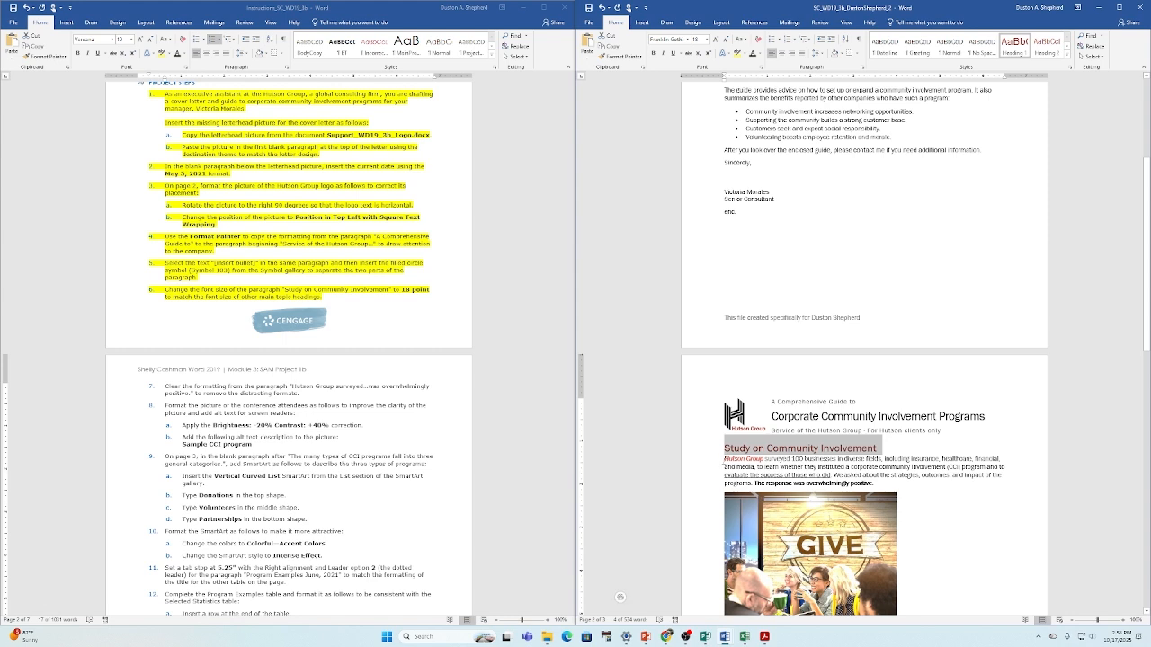
click(725, 460)
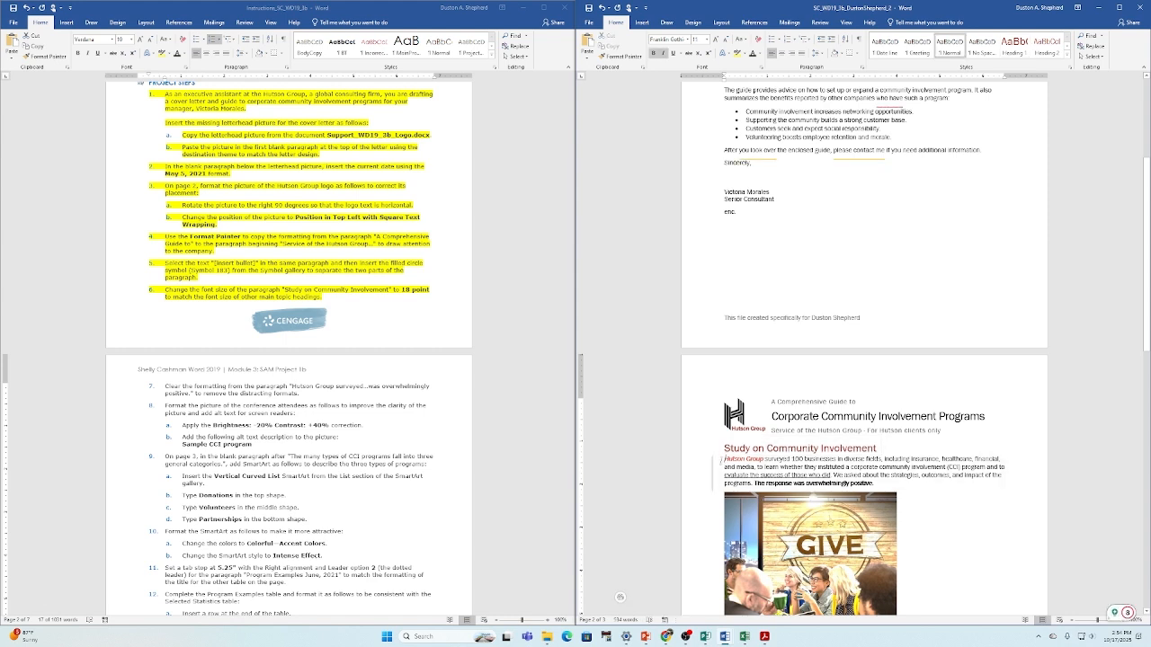
double_click(733, 460)
click(688, 462)
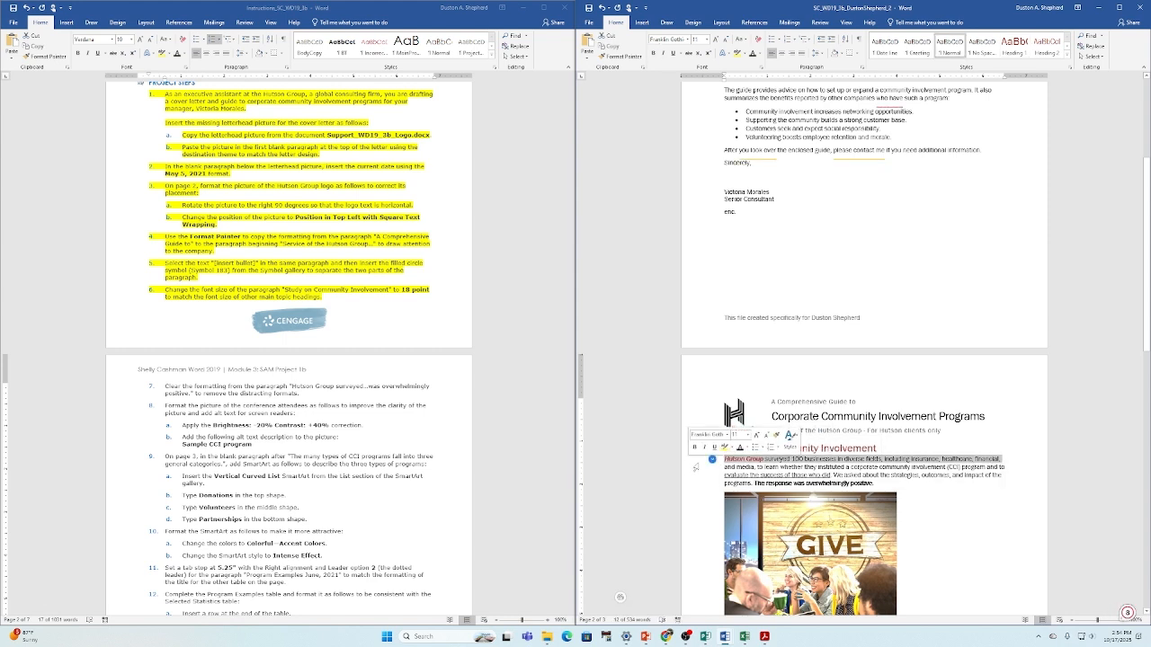
click(663, 453)
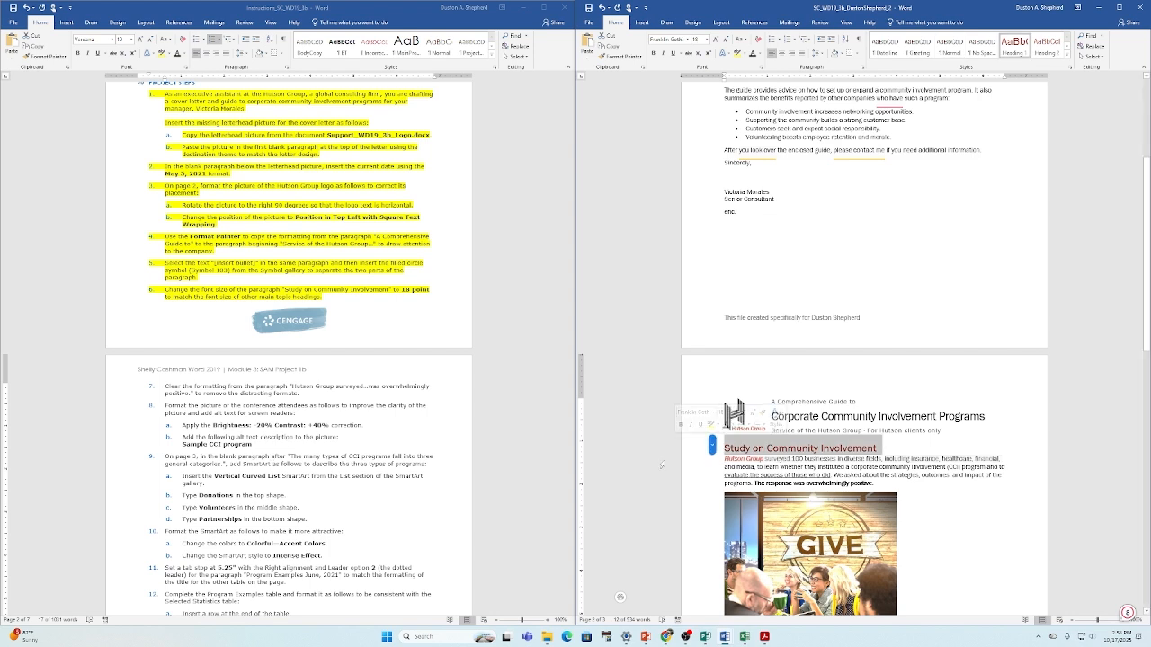
click(663, 462)
drag(662, 463, 663, 491)
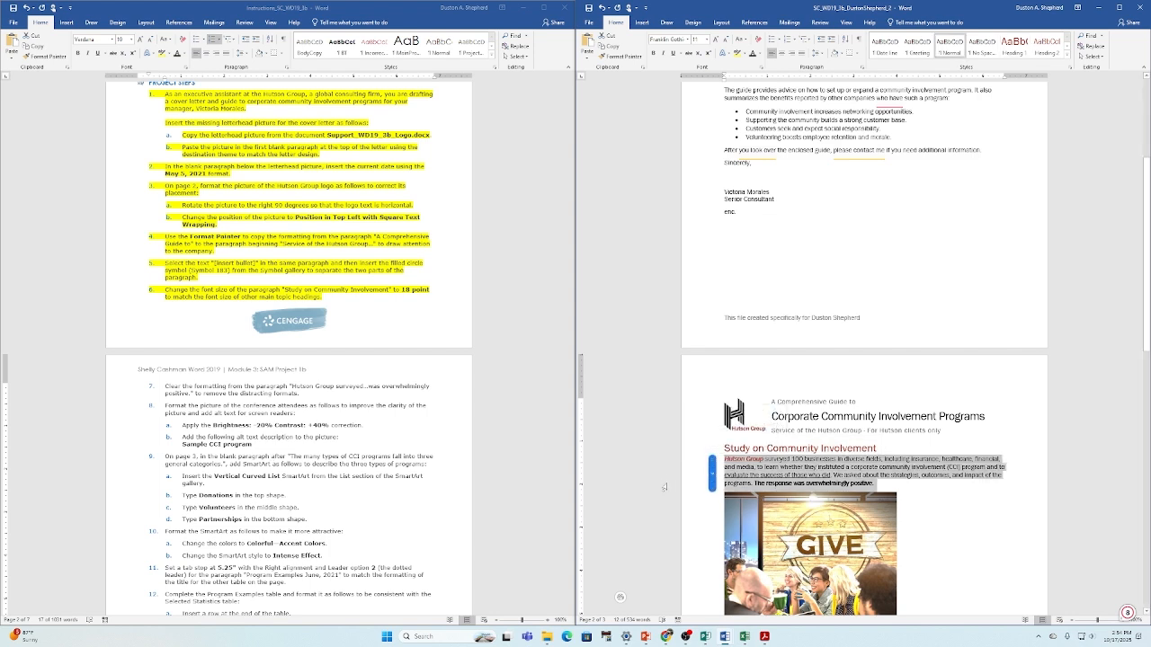
click(757, 41)
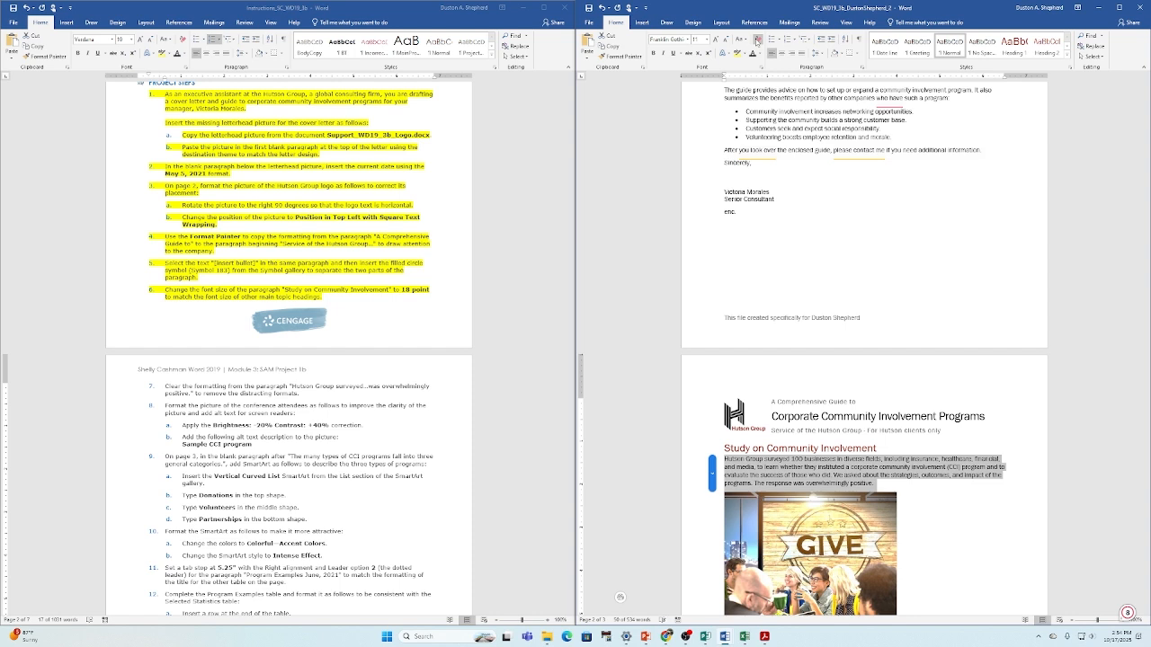
Highlight instruction 7 about clearing formatting and the introductory text of instruction 8 about the conference attendees picture in yellow.
triple_click(238, 390)
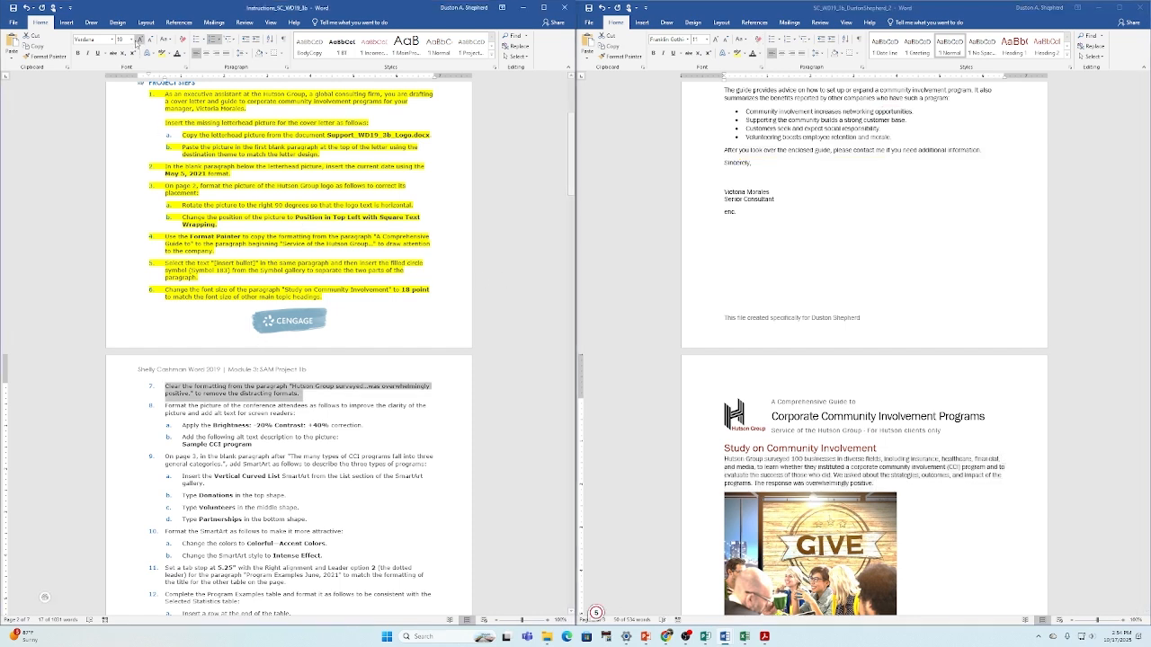
click(161, 53)
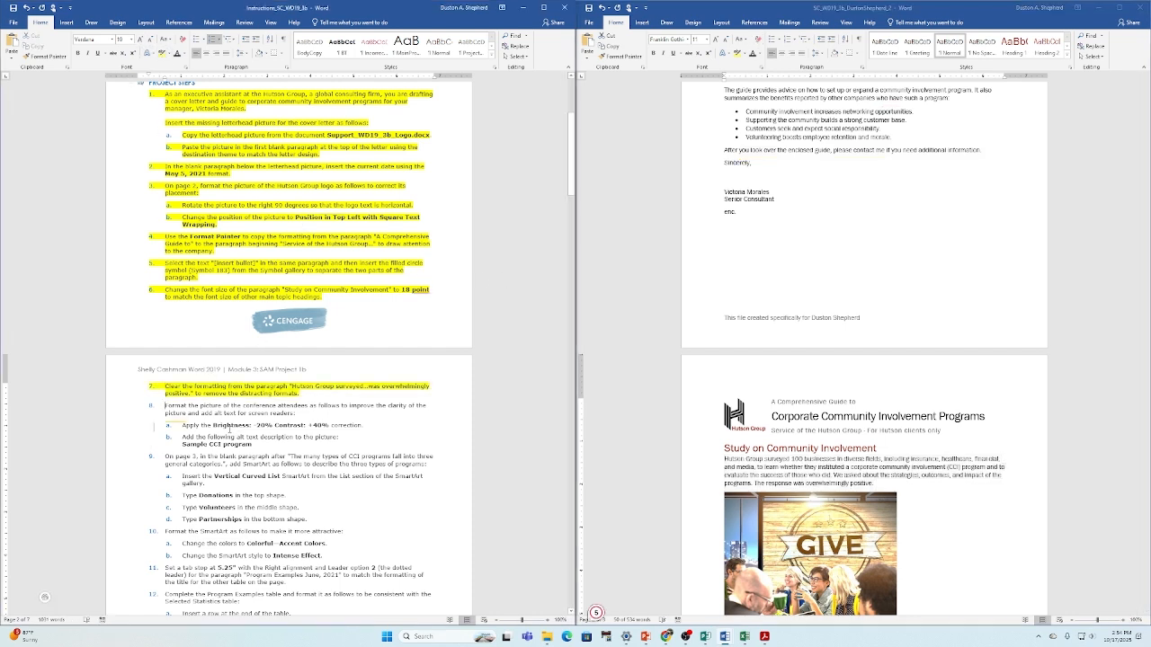
click(164, 425)
drag(165, 405, 294, 413)
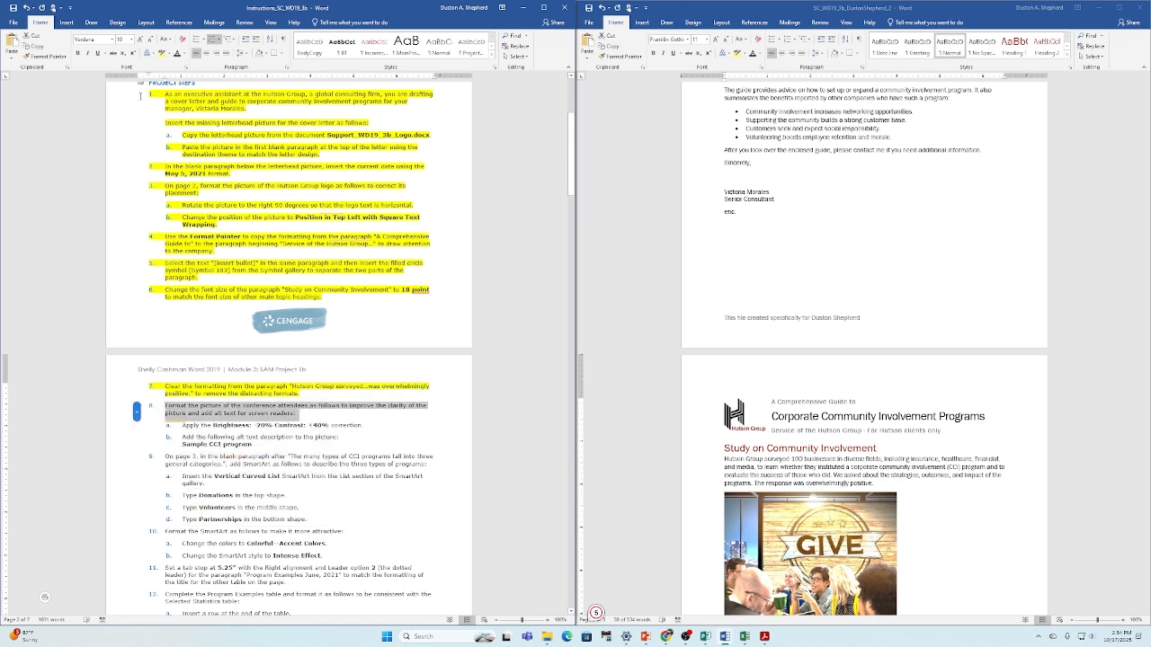
click(161, 53)
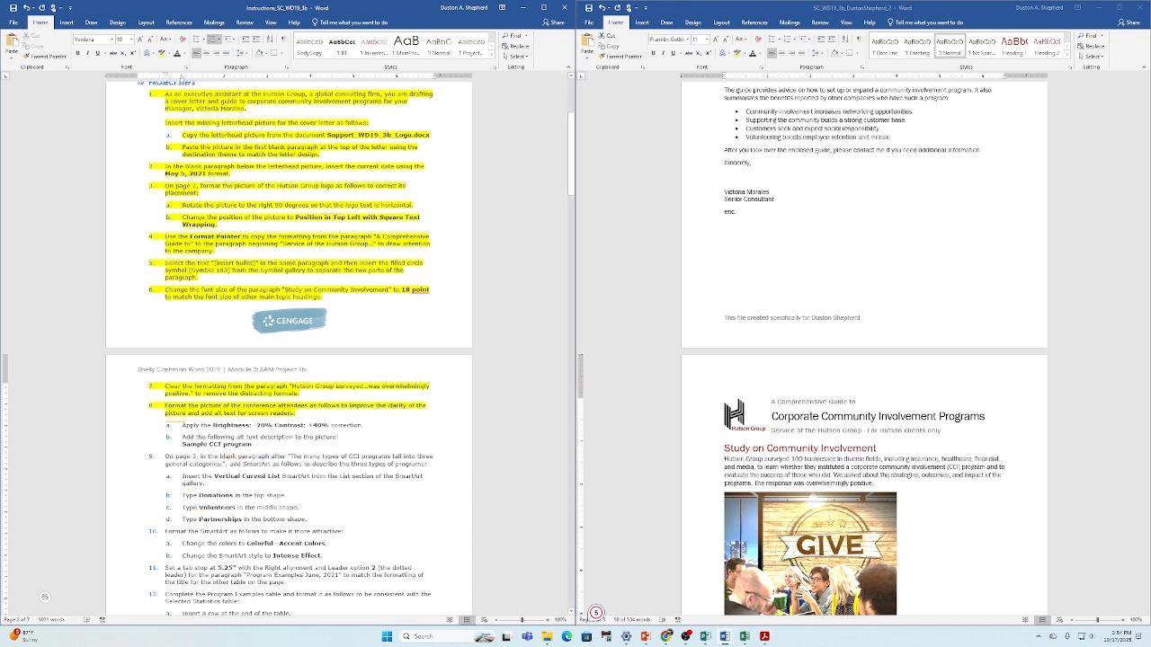
Highlight instruction 8a about the brightness and contrast correction in yellow.
click(859, 566)
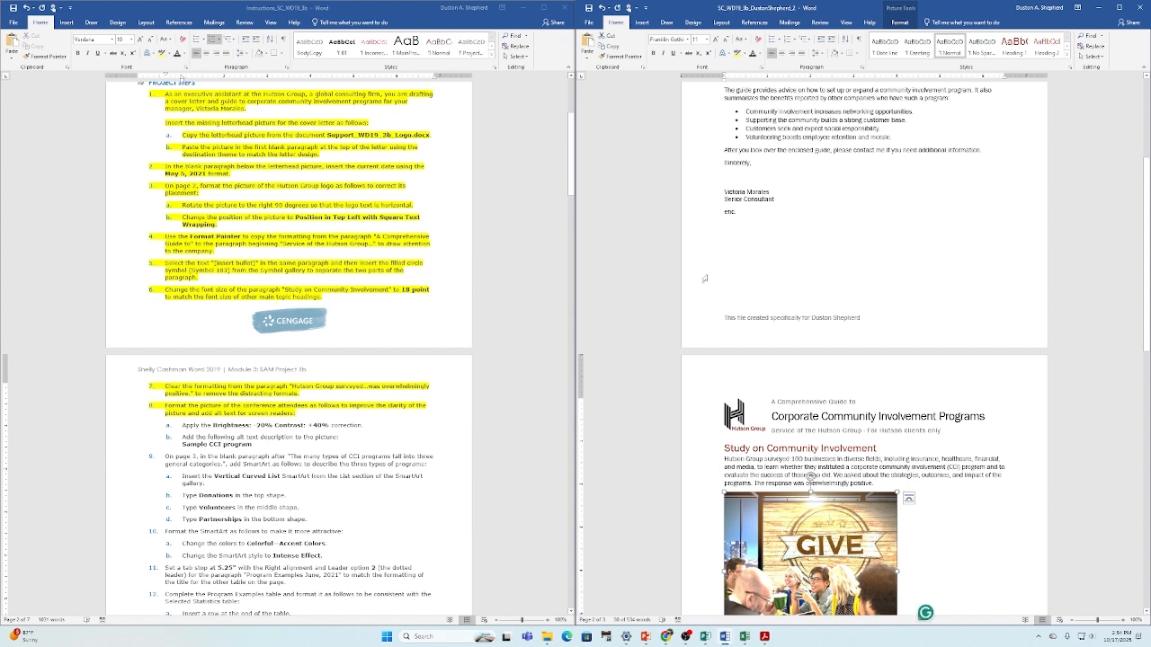
click(899, 21)
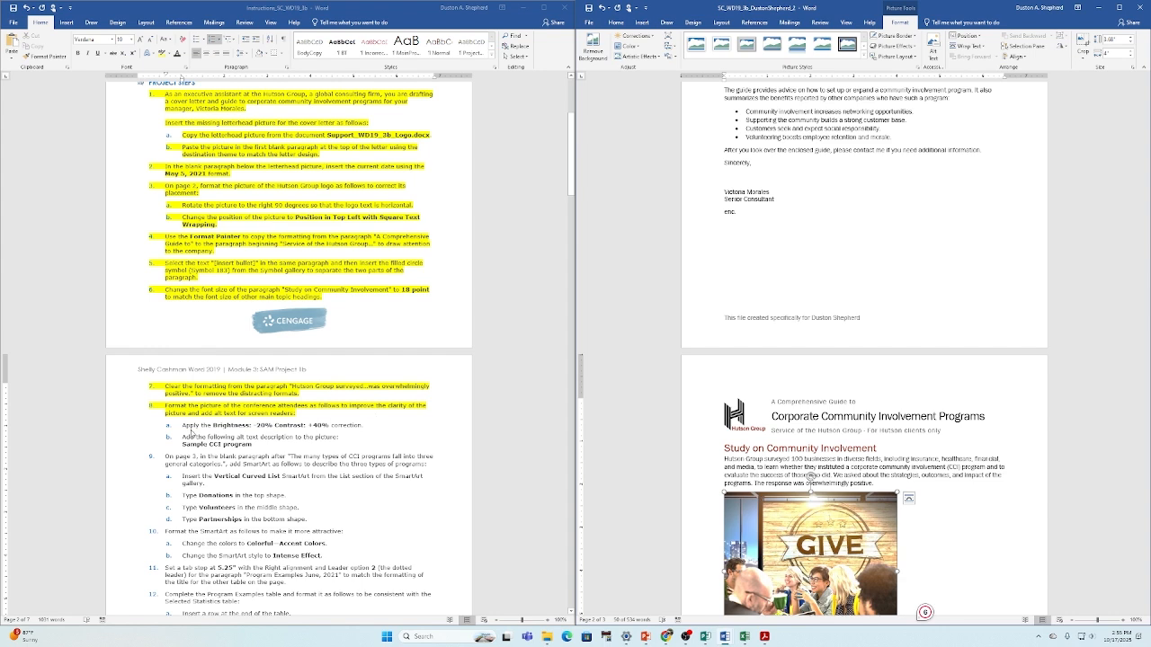
click(191, 430)
drag(182, 426, 368, 426)
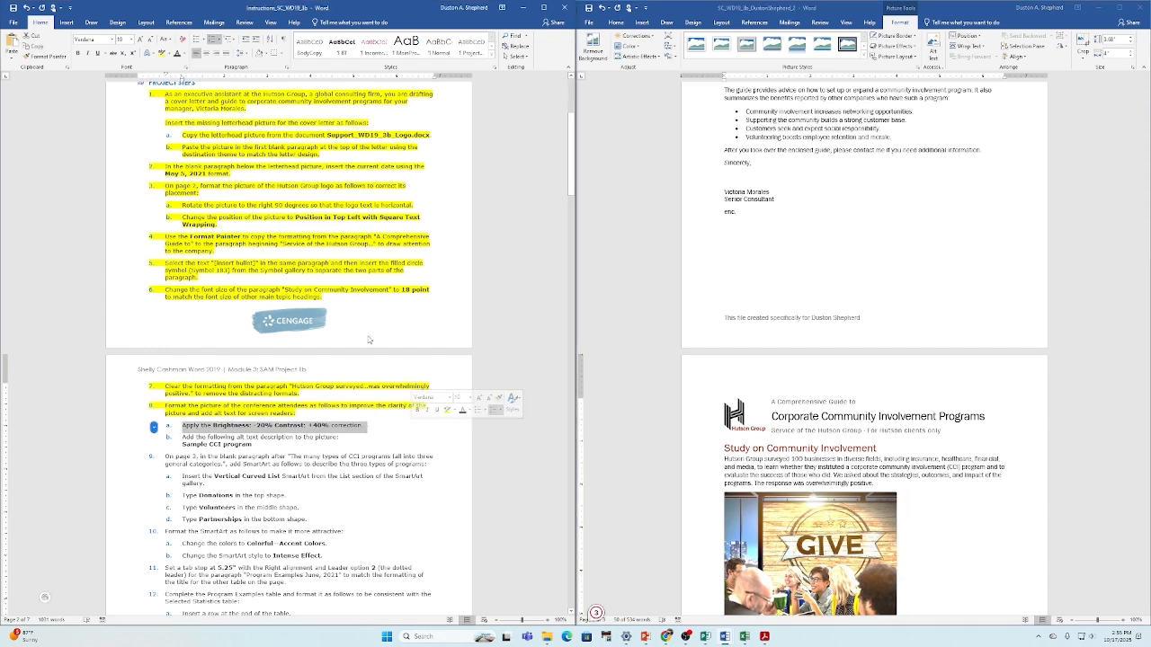
click(159, 53)
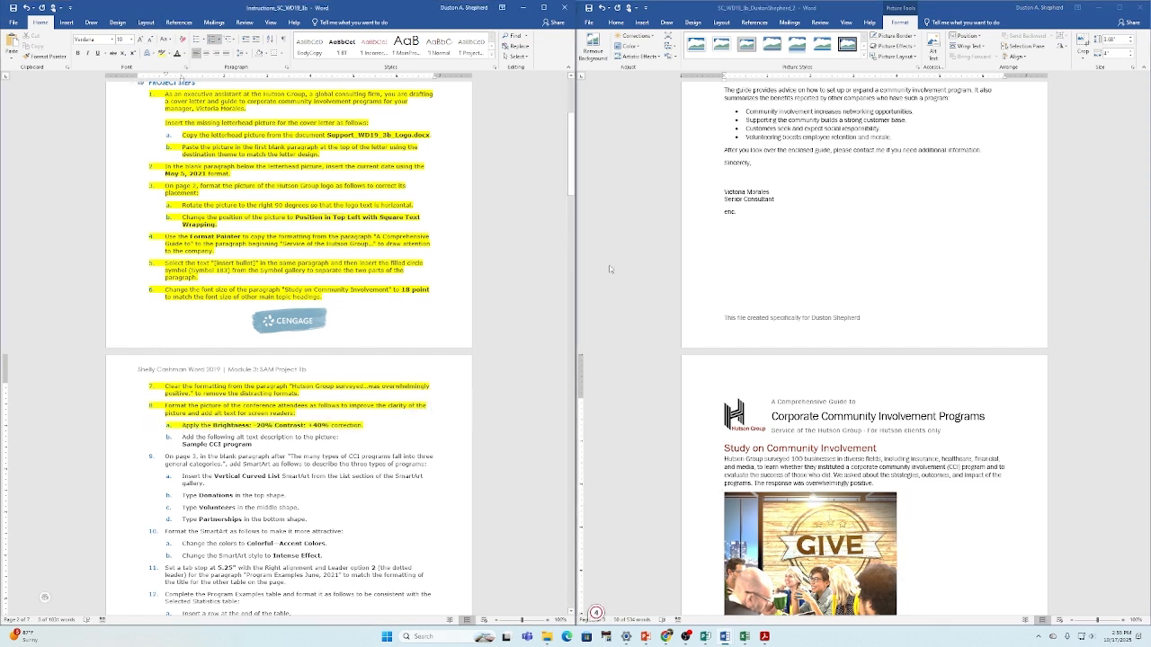
Apply the Brightness: -20% Contrast: +40% correction to the picture of the conference attendees.
click(816, 520)
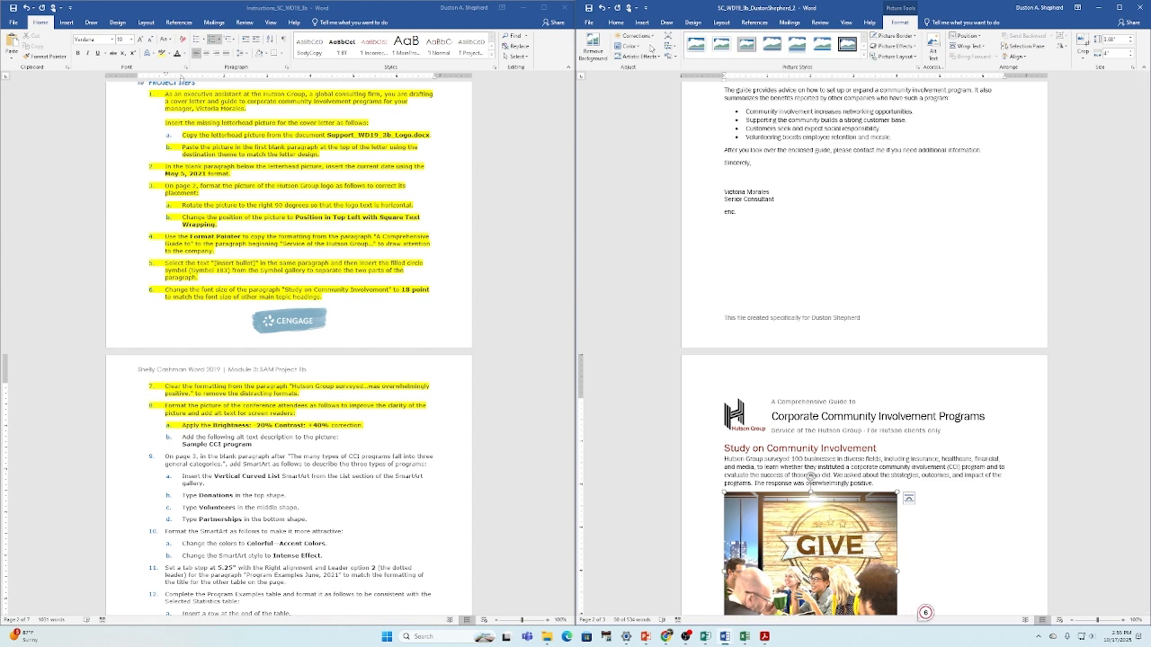
click(651, 36)
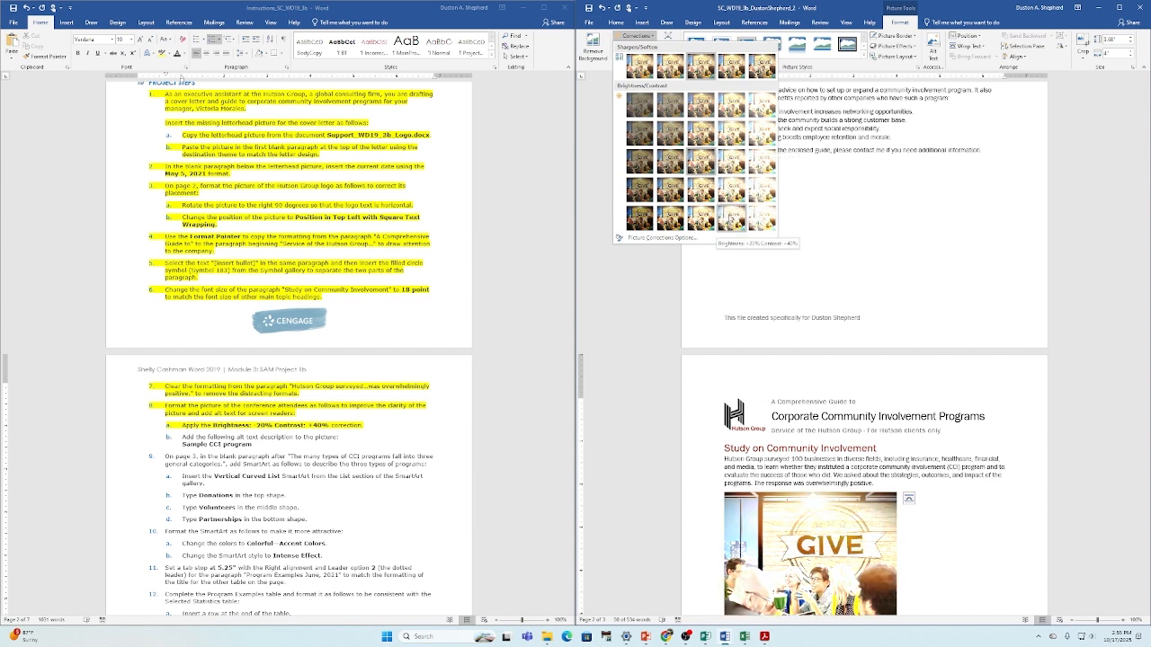
click(730, 221)
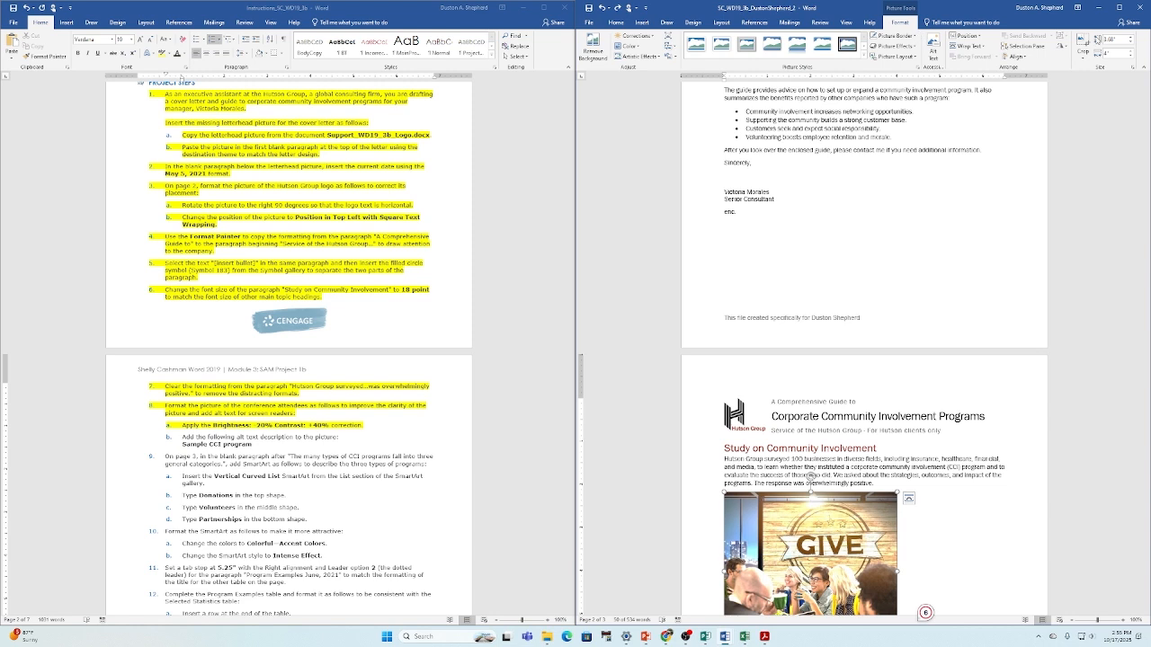
click(653, 37)
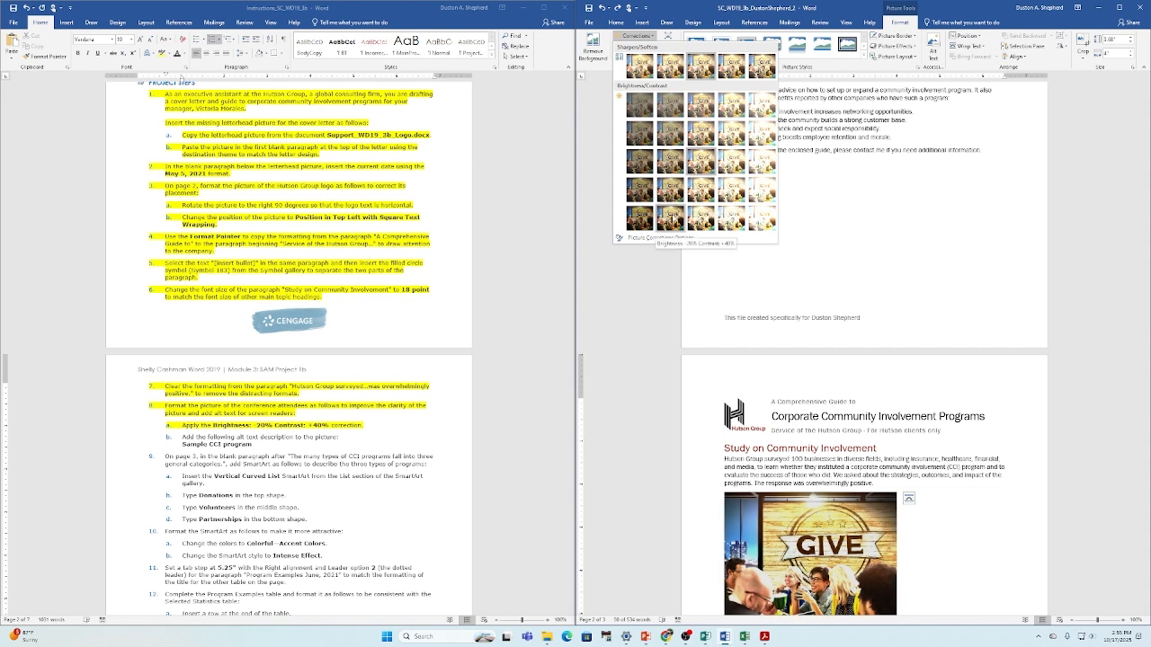
click(668, 220)
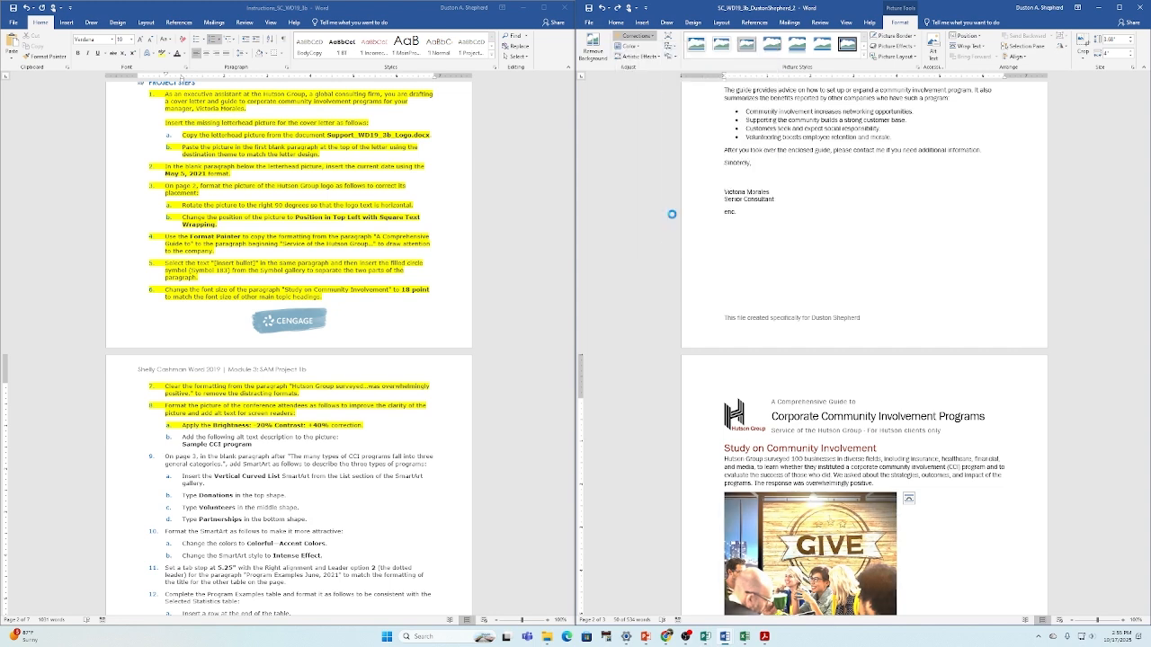
Highlight instruction 8b about adding the alt text description in yellow.
click(305, 439)
drag(181, 436, 291, 448)
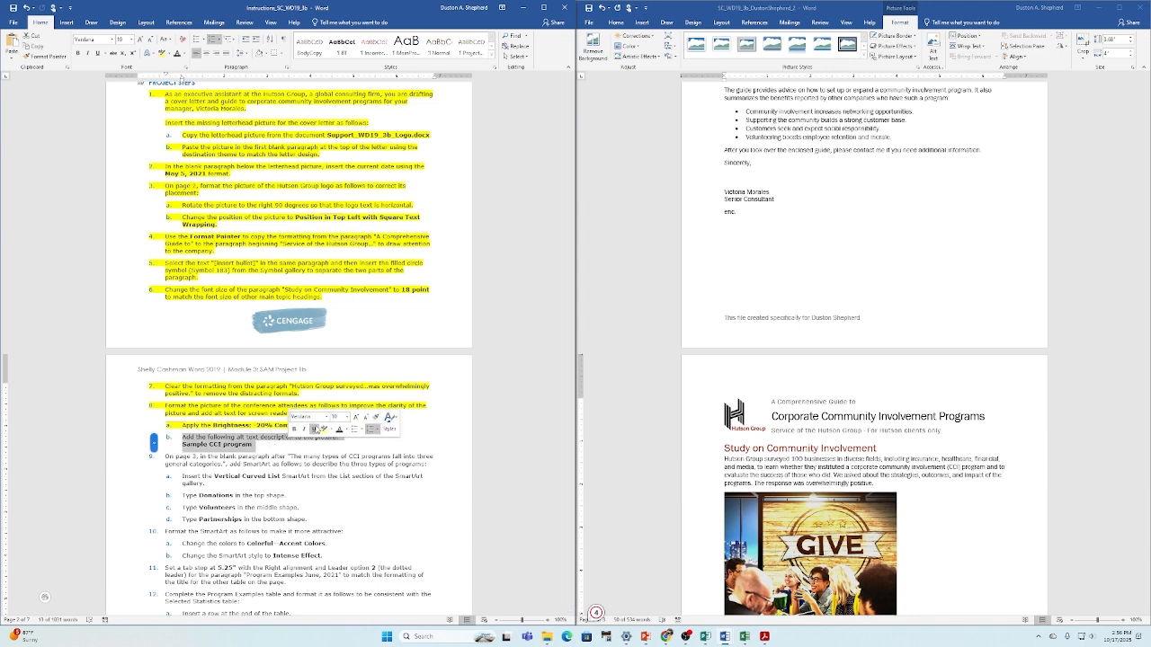
click(324, 428)
Add the alt text "Sample CCI program" to the picture of the conference attendees.
scroll(859, 515, down, 3)
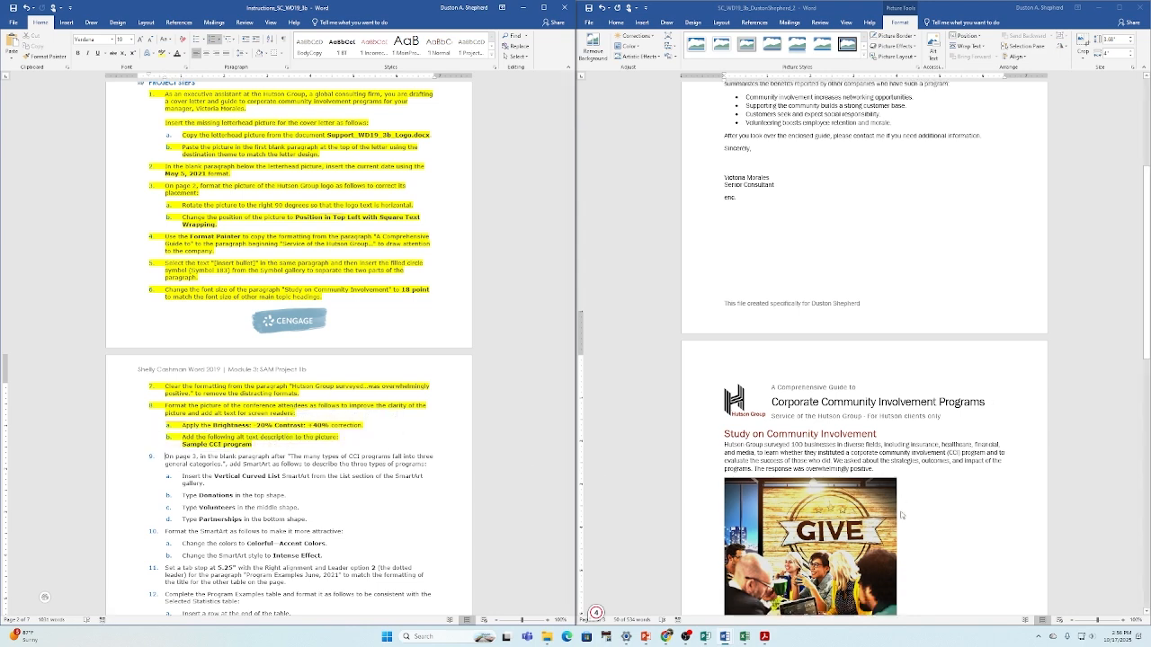
click(859, 515)
scroll(863, 511, down, 4)
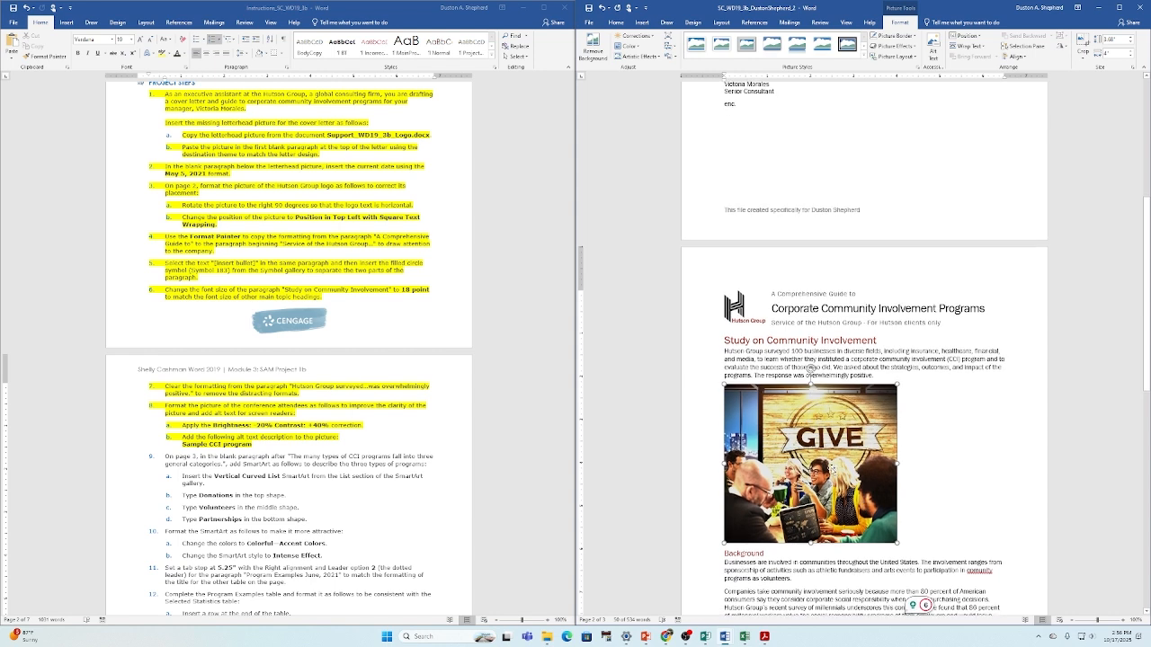
right_click(828, 445)
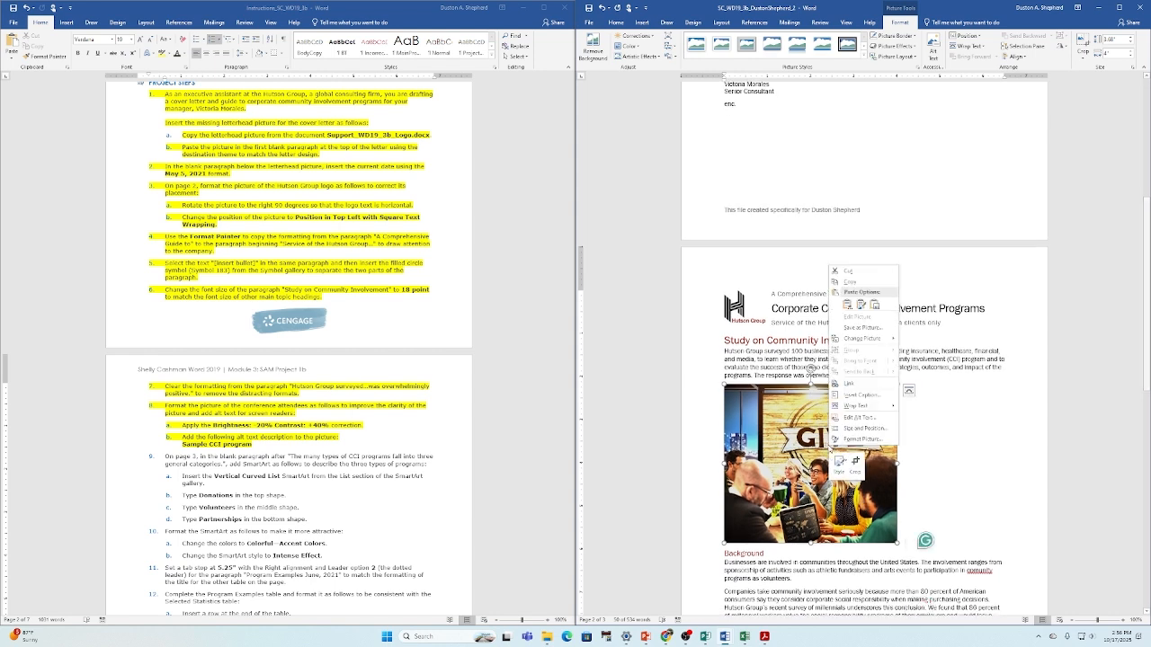
click(857, 418)
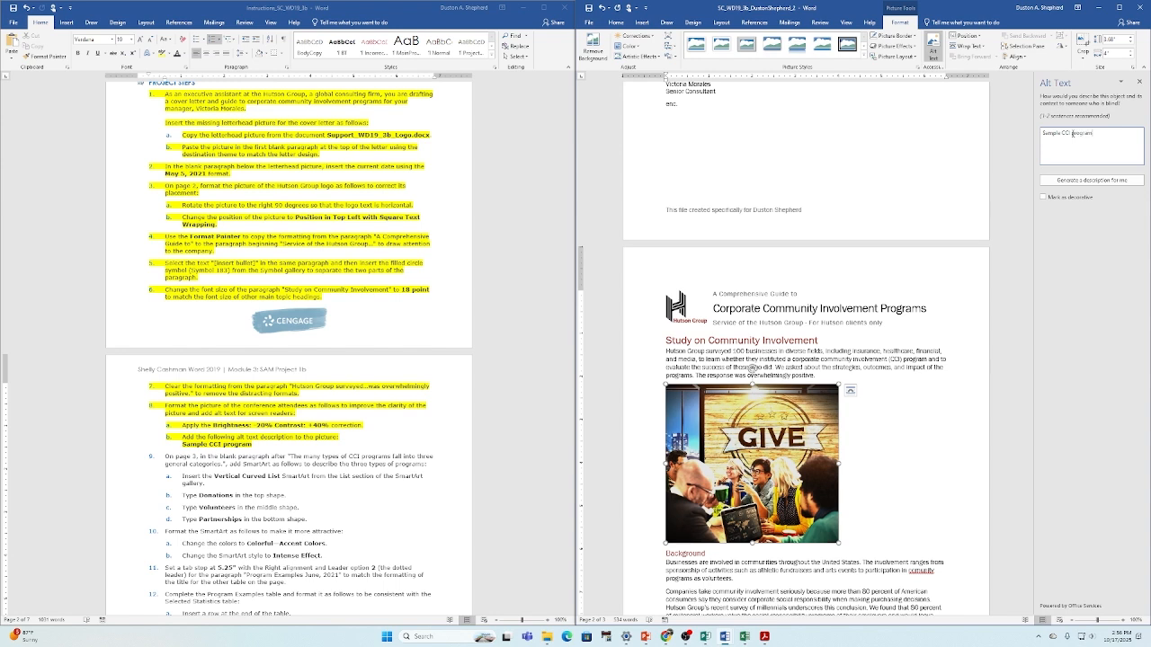
click(1139, 81)
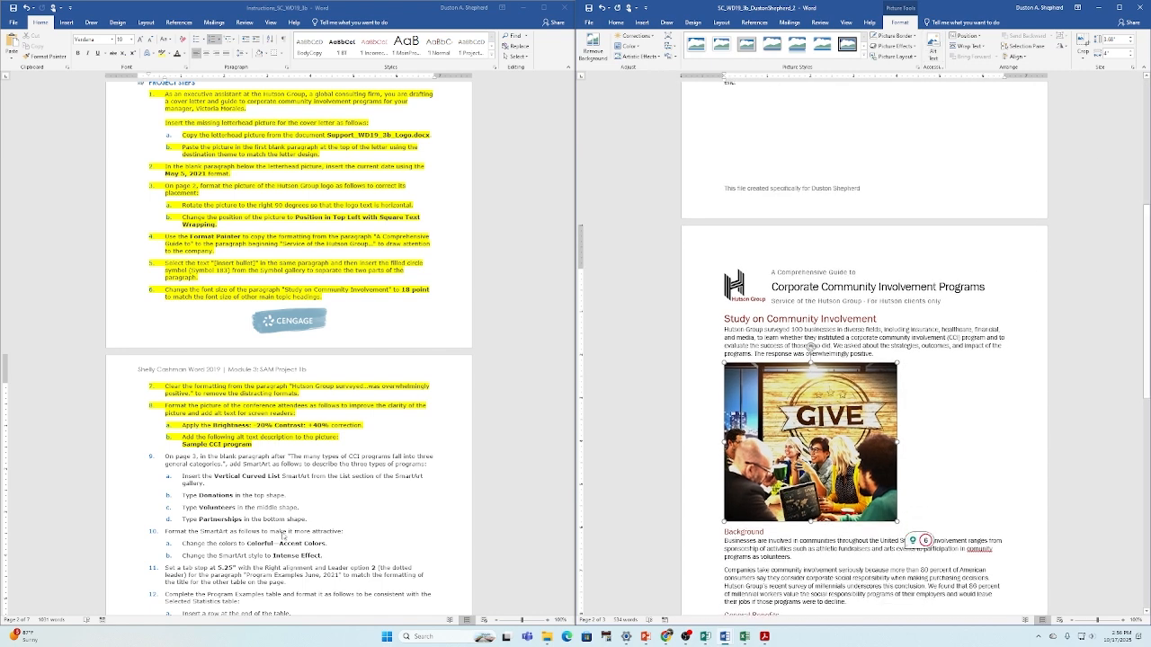
Highlight instruction 9 about adding SmartArt on page 3 in yellow.
click(168, 456)
scroll(172, 453, down, 1)
scroll(175, 445, down, 1)
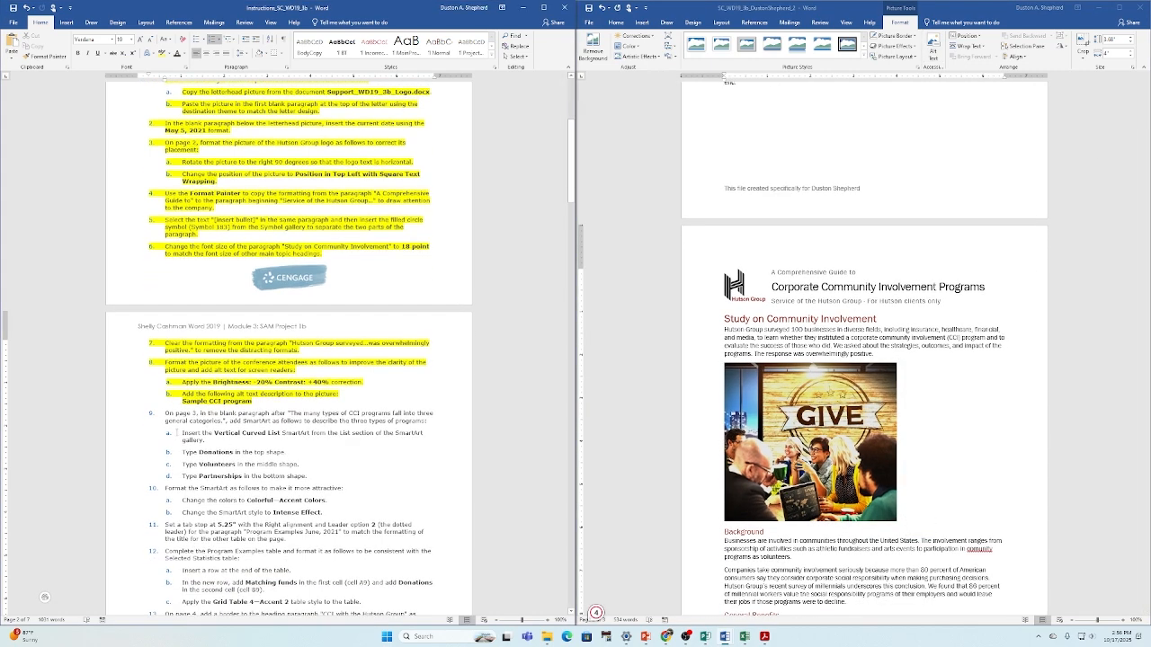
scroll(815, 428, down, 10)
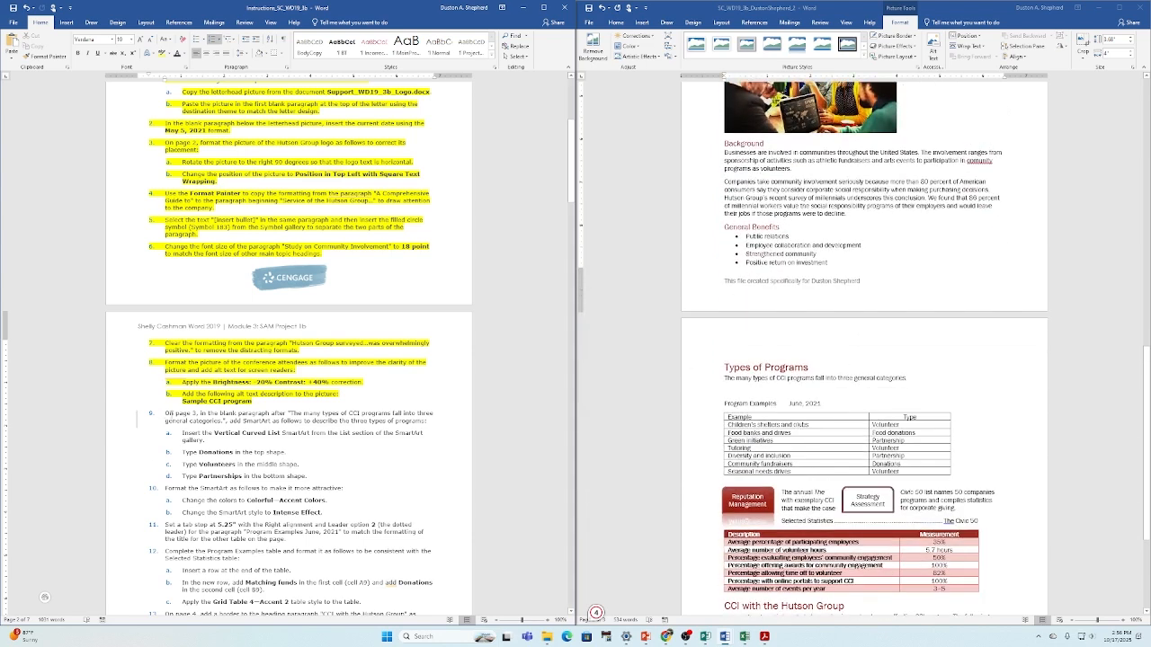
drag(164, 412, 424, 421)
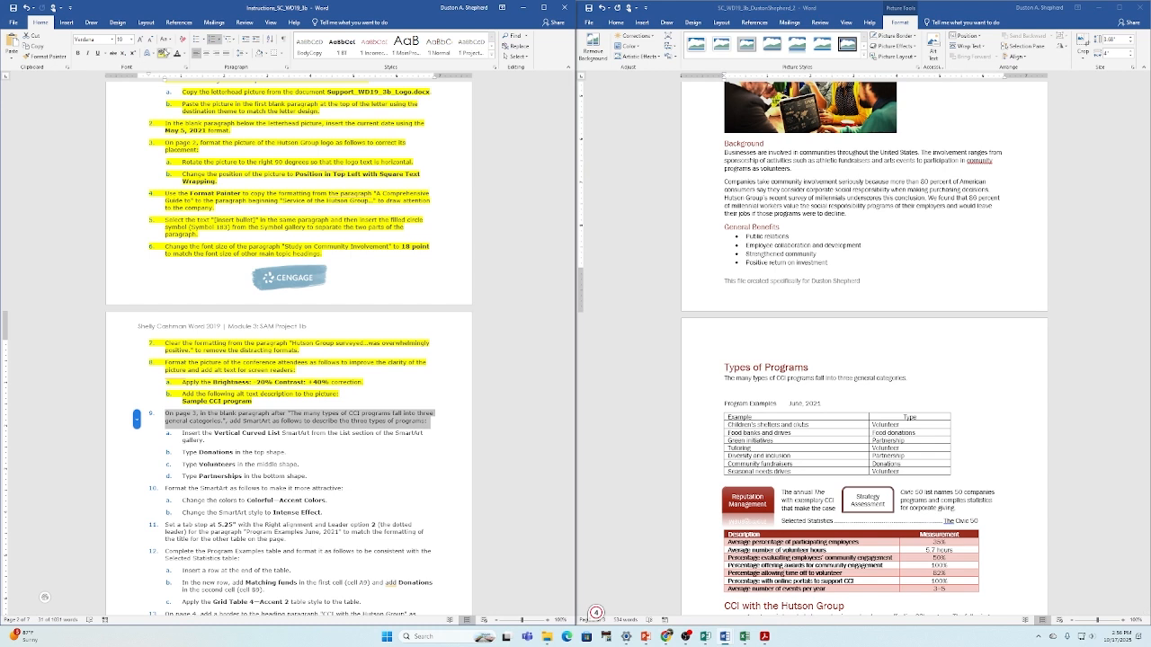
click(164, 53)
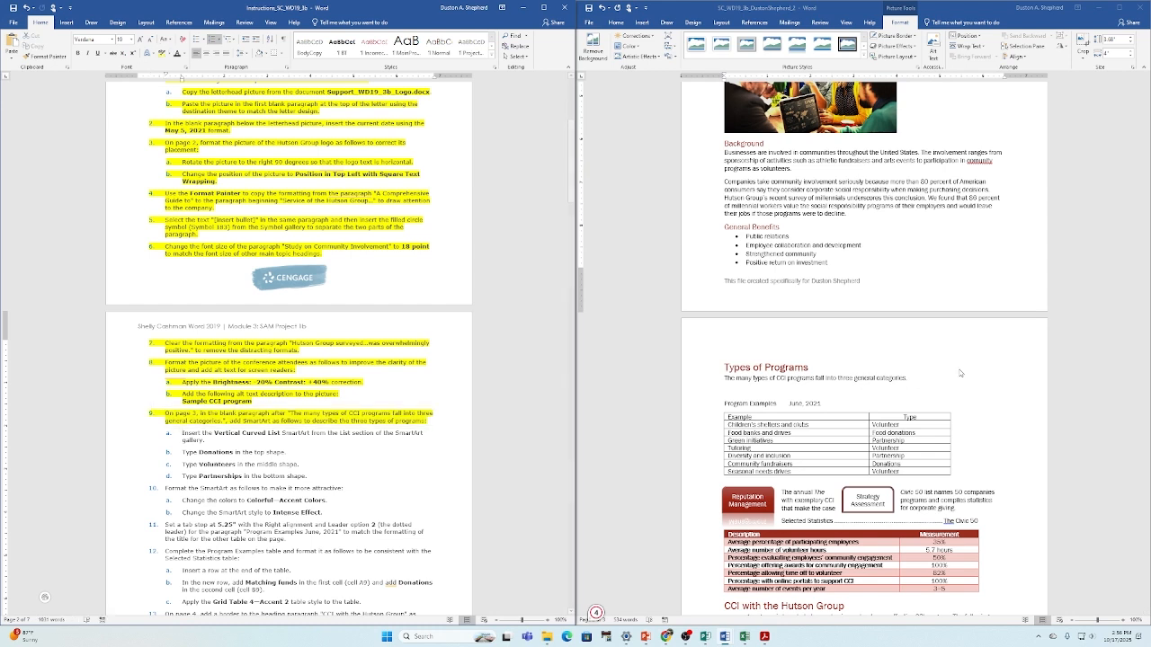
Insert a Vertical Curved List SmartArt in the blank paragraph after "The many types of CCI programs fall into three general categories.".
click(761, 393)
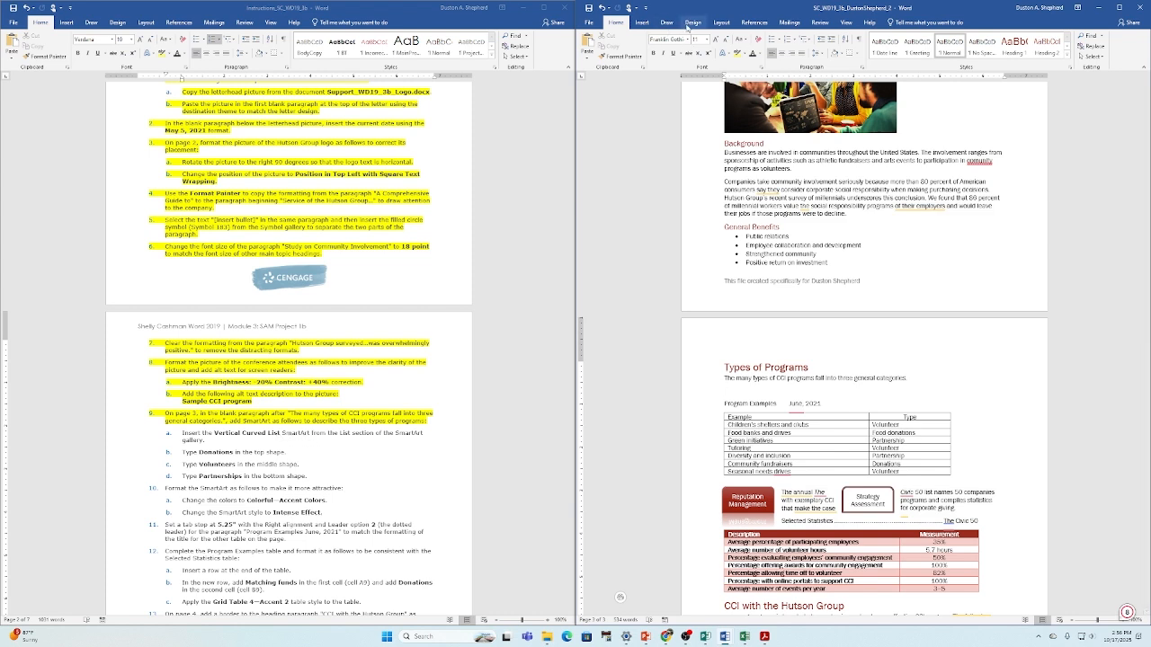
click(644, 23)
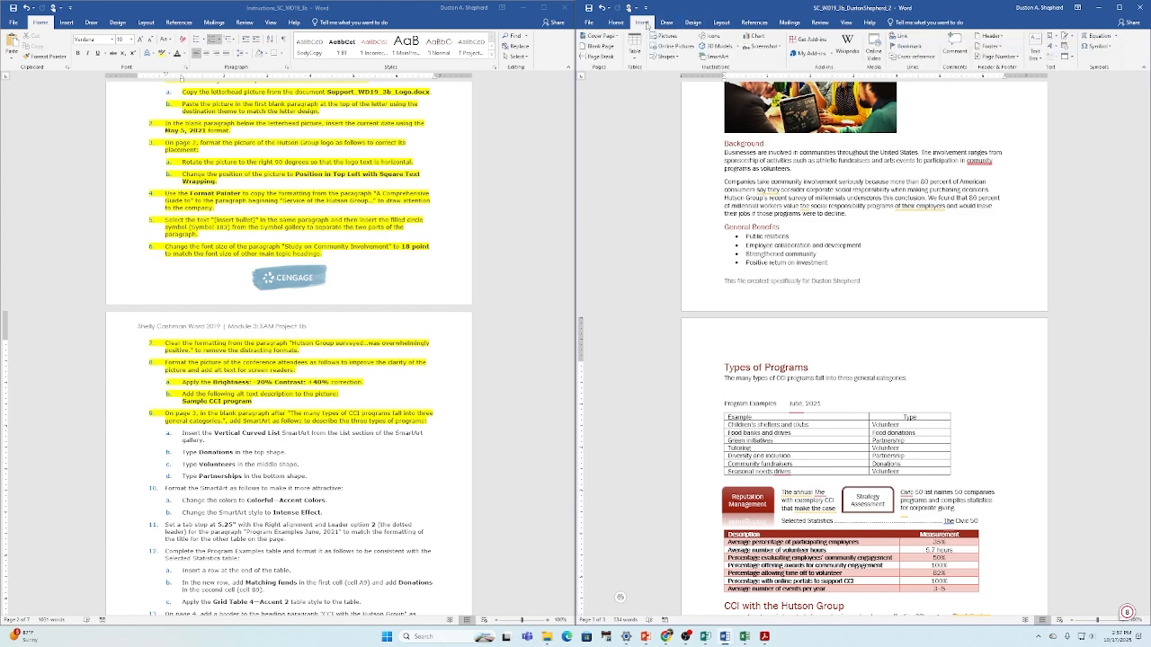
click(721, 59)
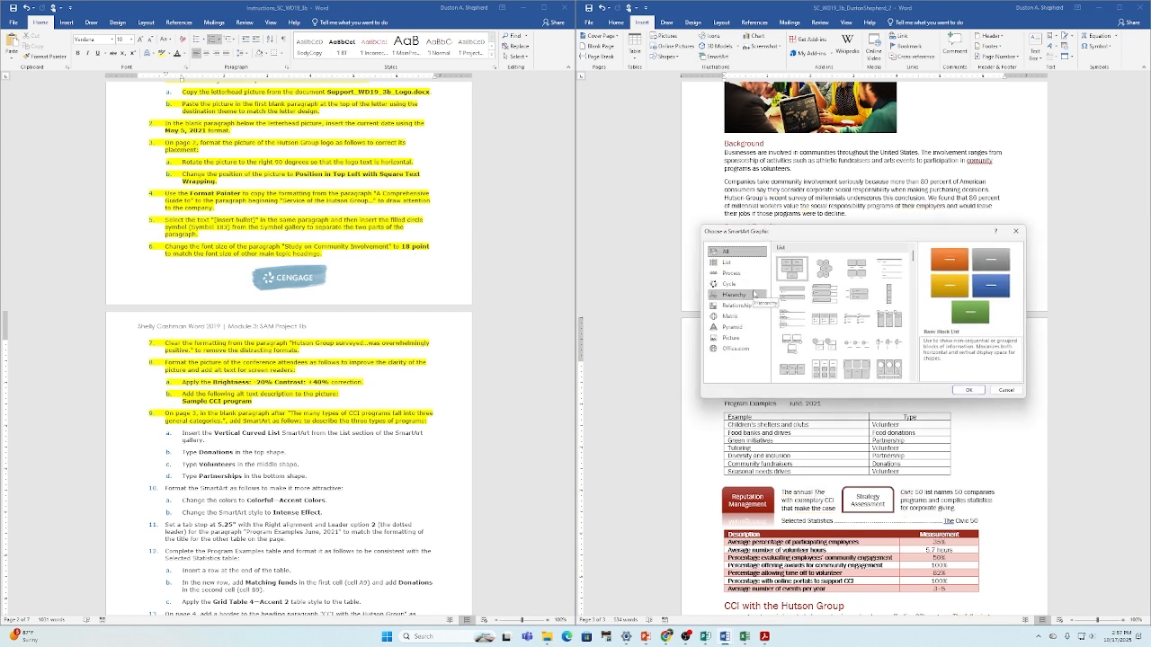
scroll(790, 351, down, 3)
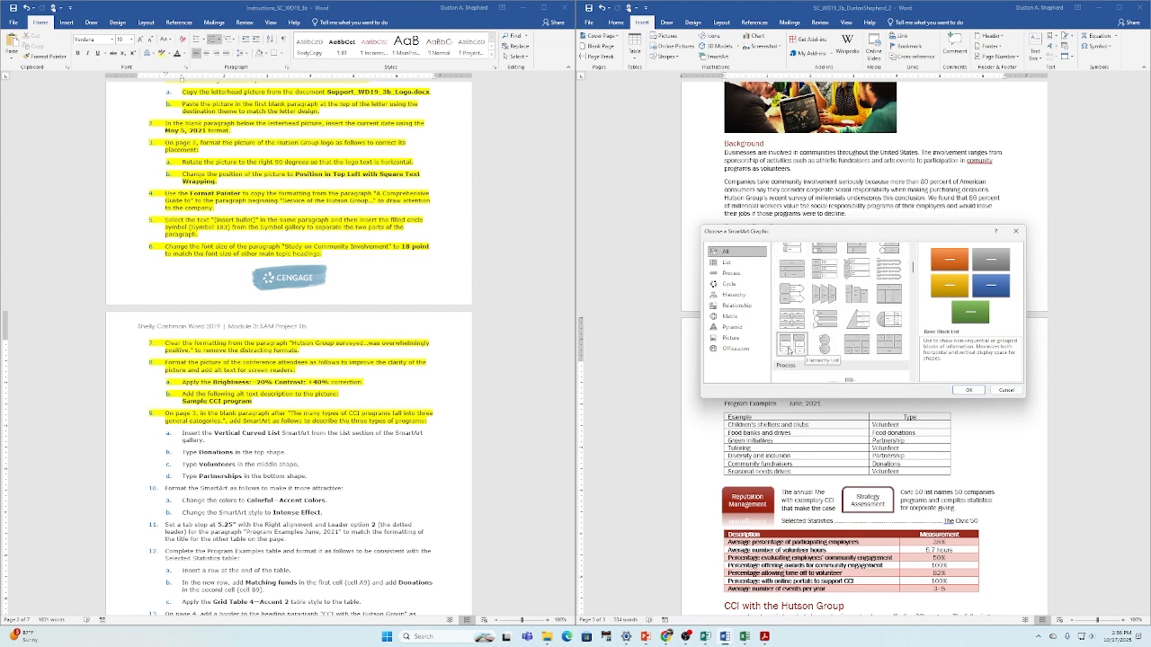
click(746, 264)
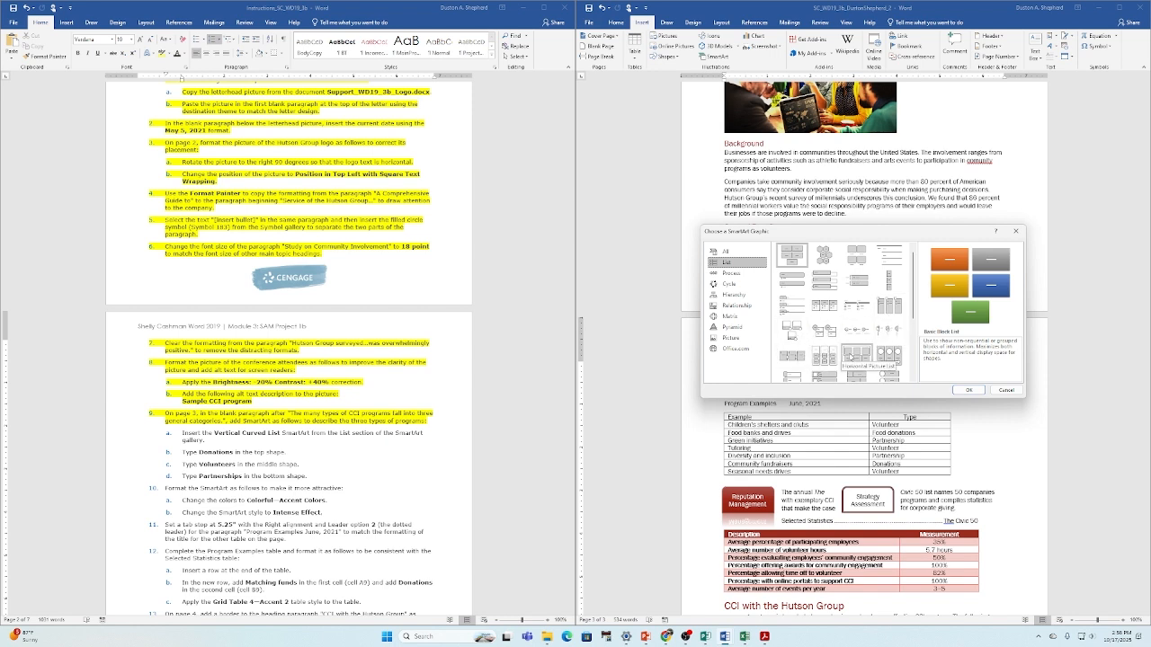
scroll(877, 350, down, 1)
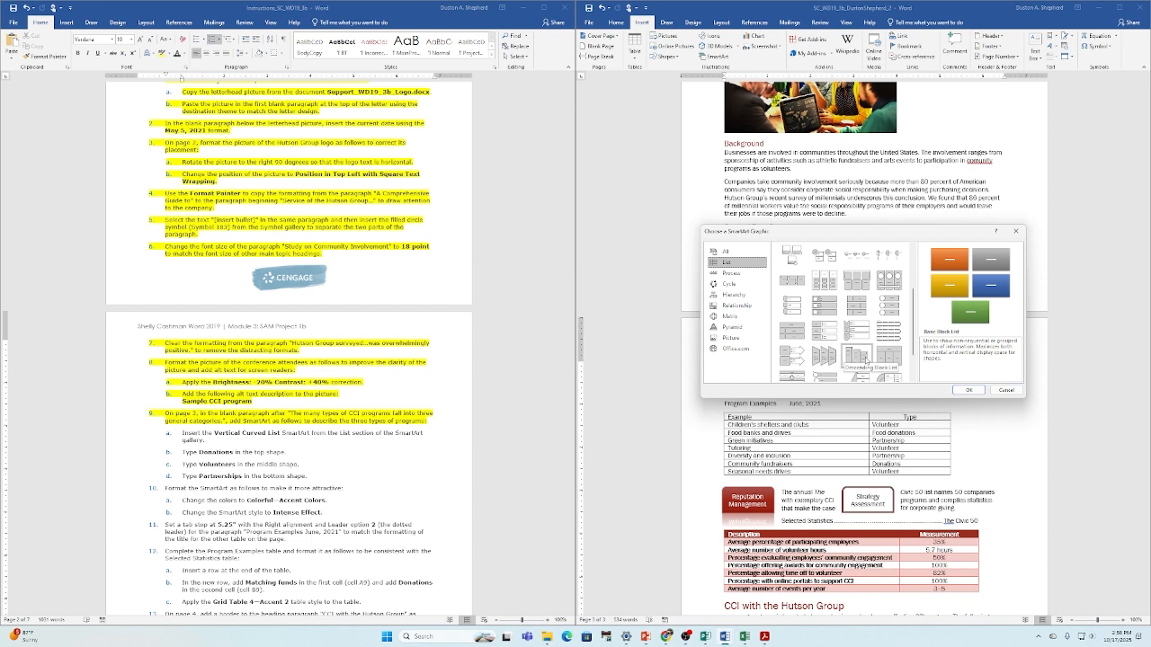
scroll(881, 357, down, 1)
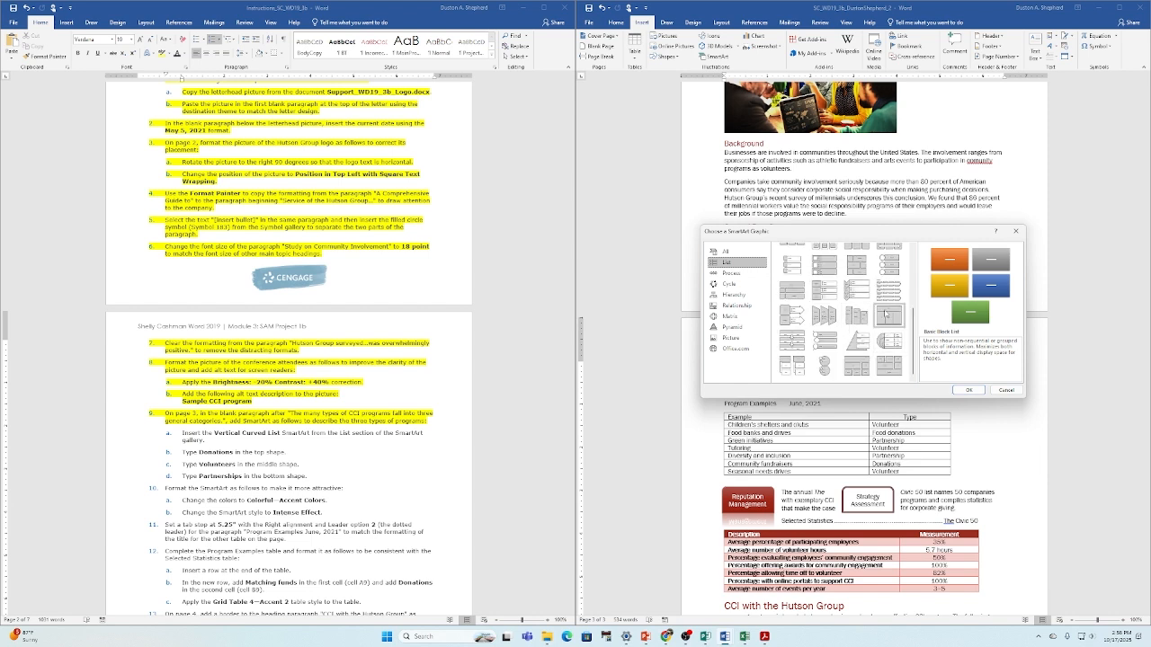
click(826, 343)
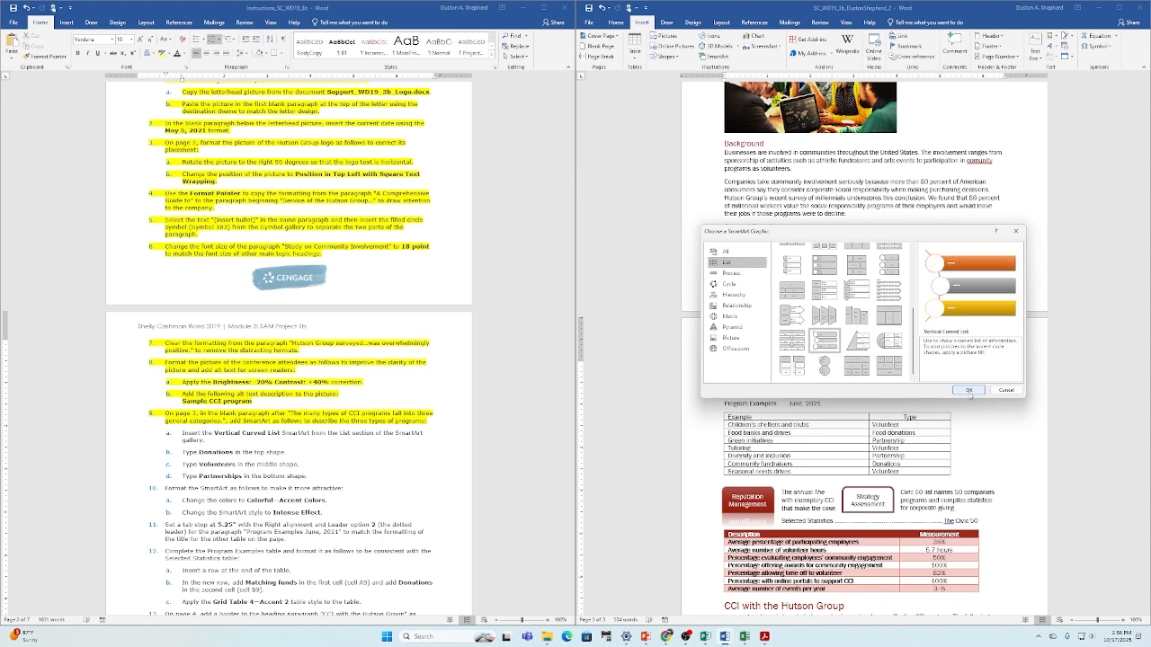
click(969, 391)
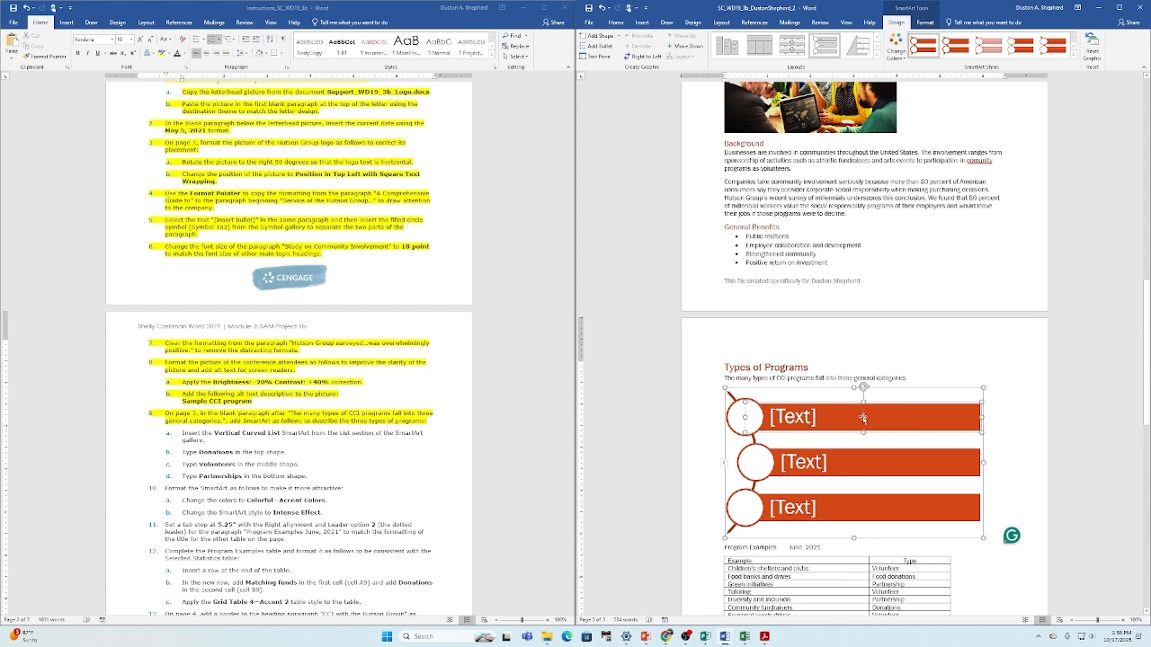
Enter Donations, Volunteers and Partnerships in the SmartArt's top, middle and bottom shapes.
click(800, 414)
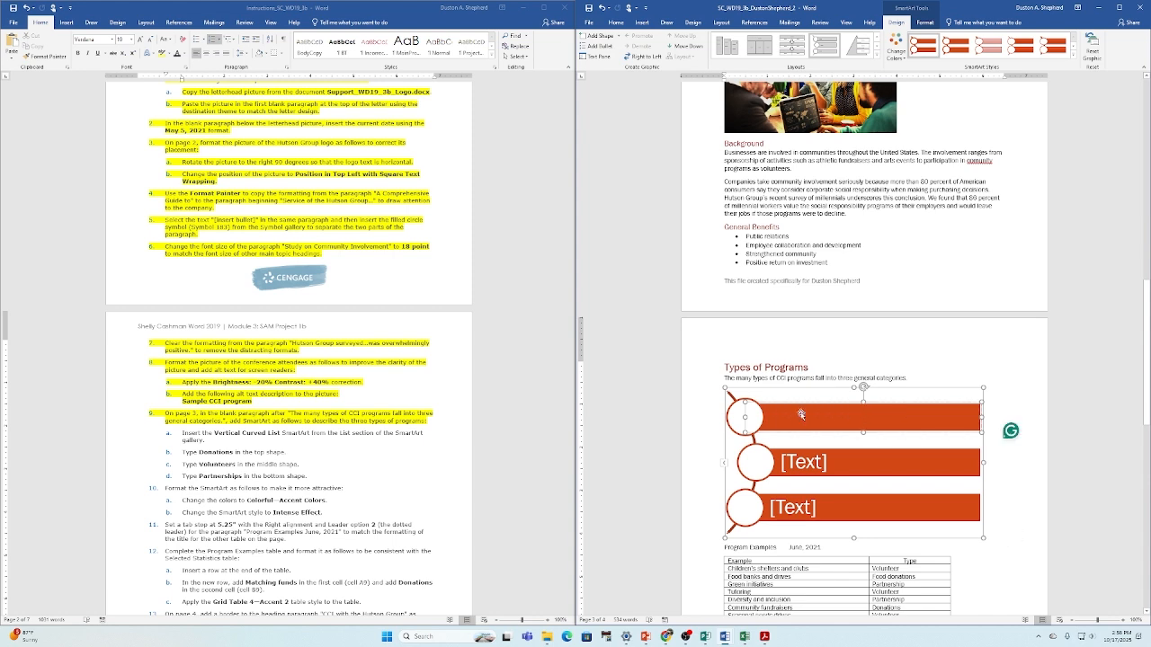
text(Dona)
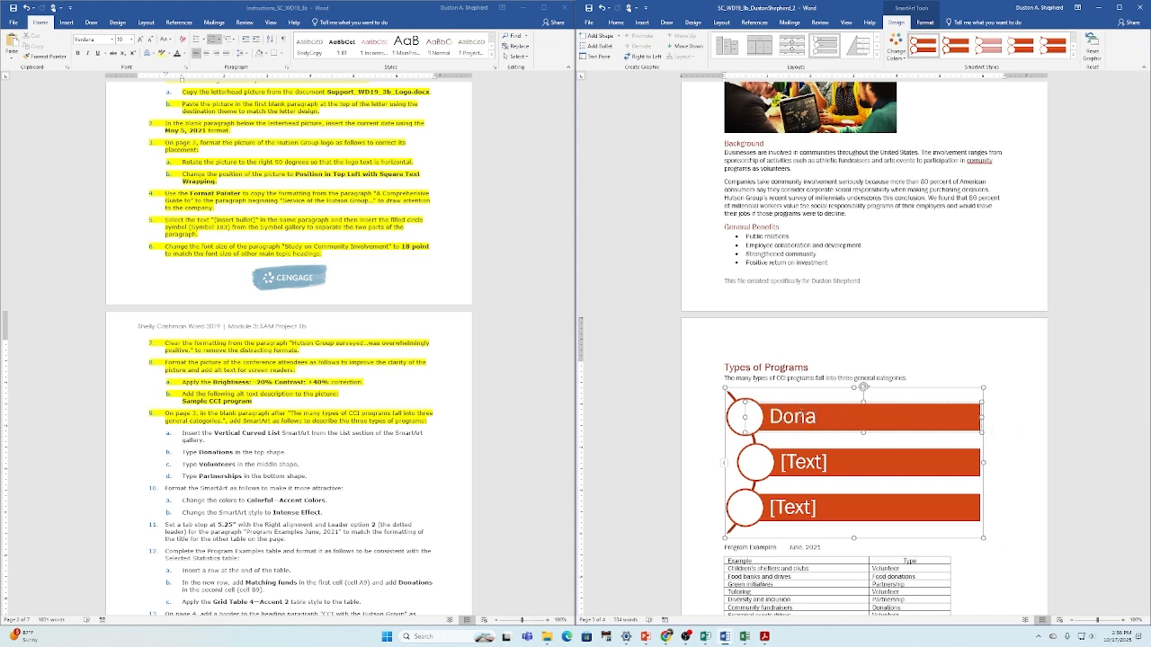
text(tions)
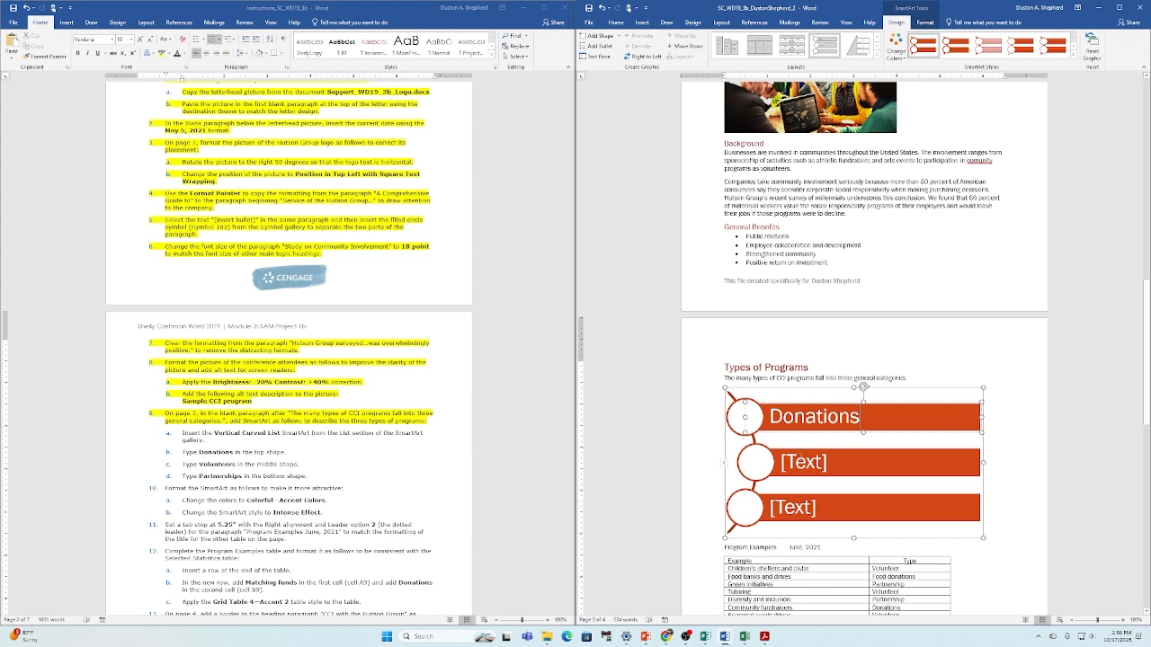
click(811, 468)
text(V)
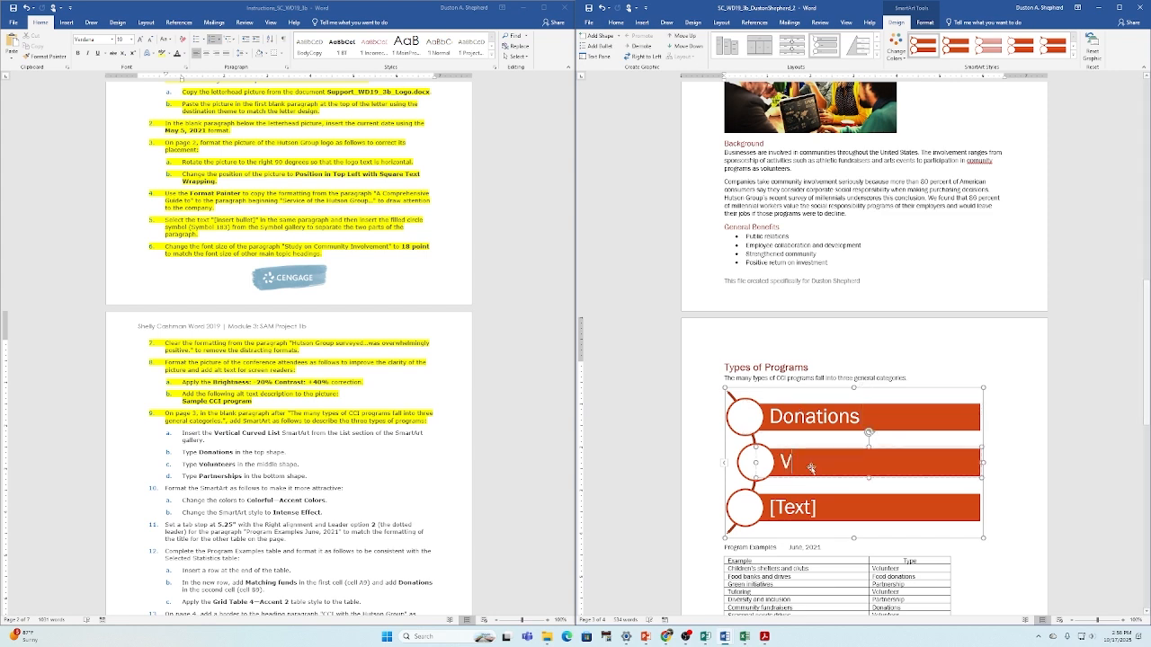
text(olun)
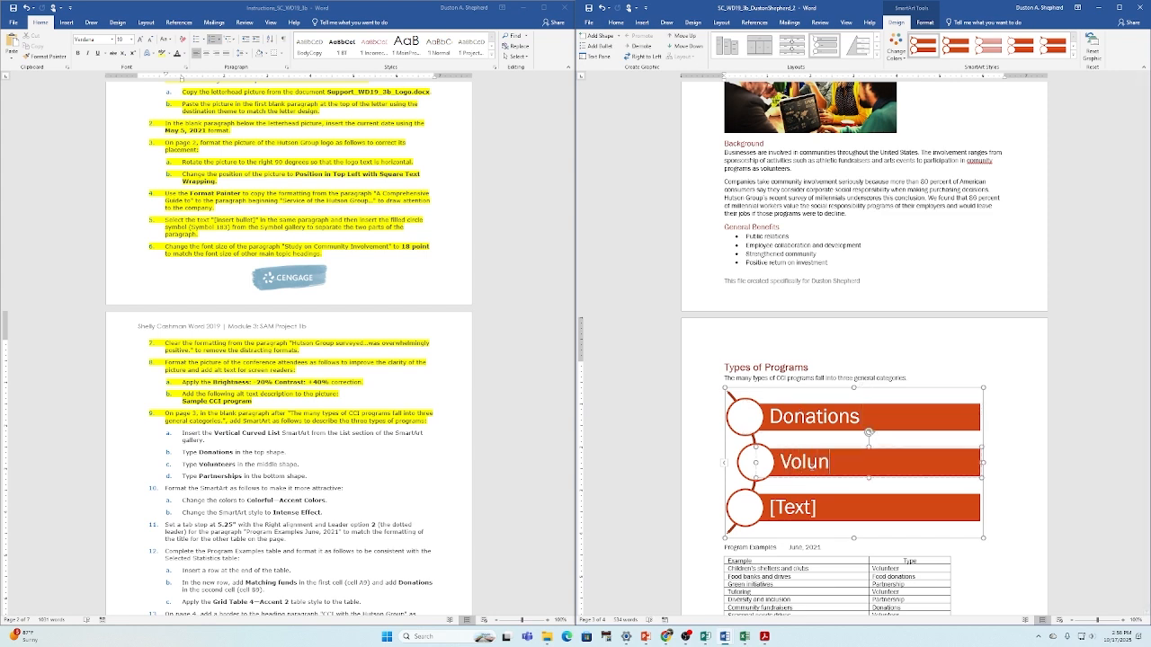
text(teers)
click(809, 511)
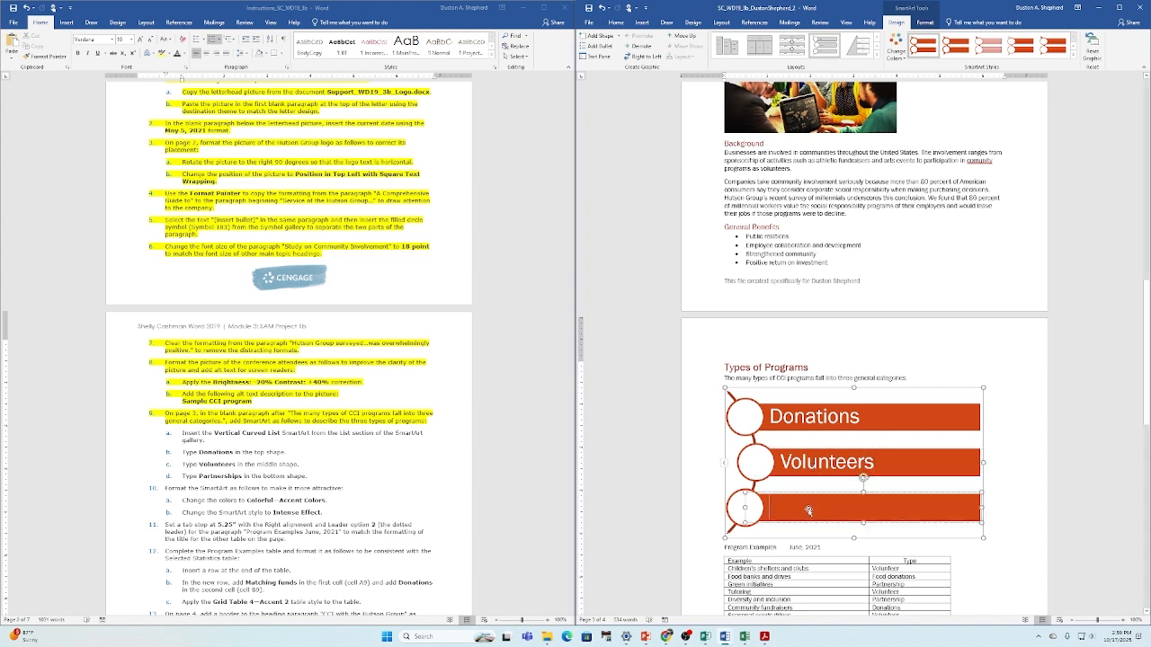
text(Par)
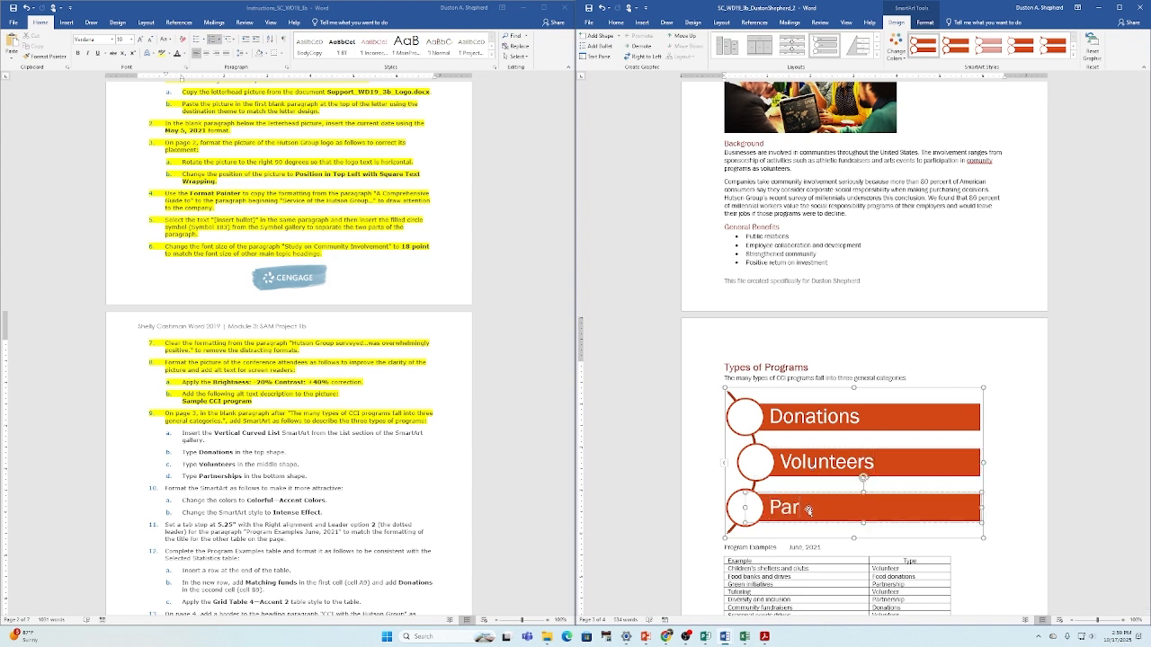
text(tnerships)
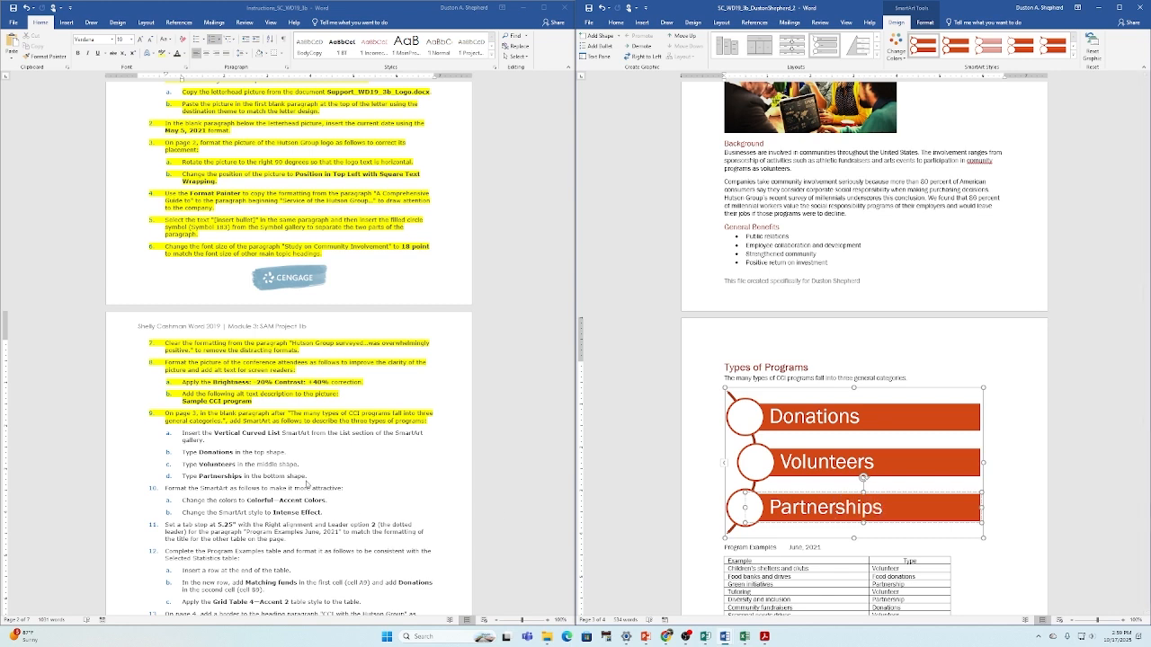
Highlight instructions 9a to 9d about the SmartArt layout and shape text in yellow.
drag(311, 477, 160, 427)
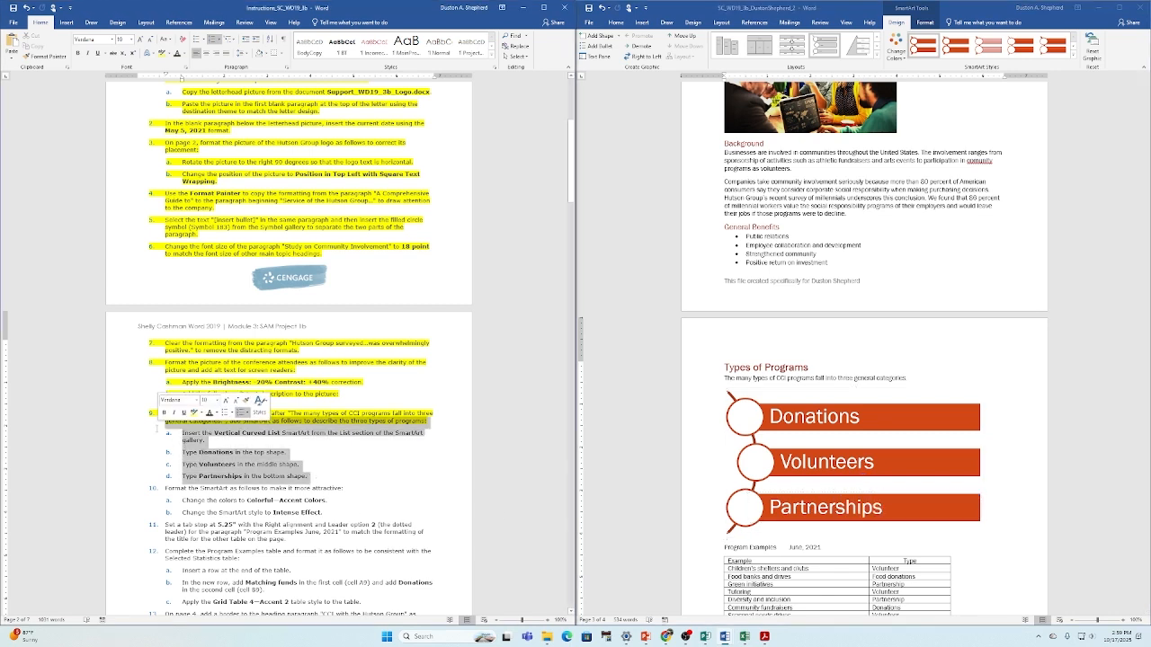
click(164, 56)
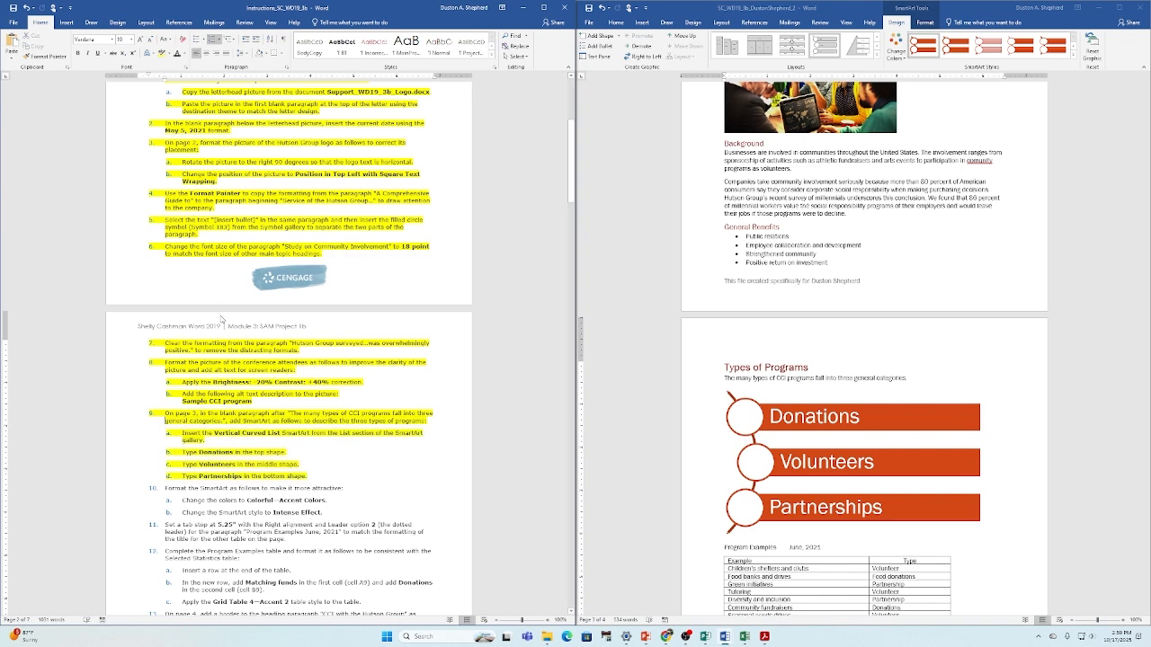
Change the SmartArt colors to Colorful - Accent Colors and highlight instructions 10 and 10a in yellow.
scroll(145, 333, down, 3)
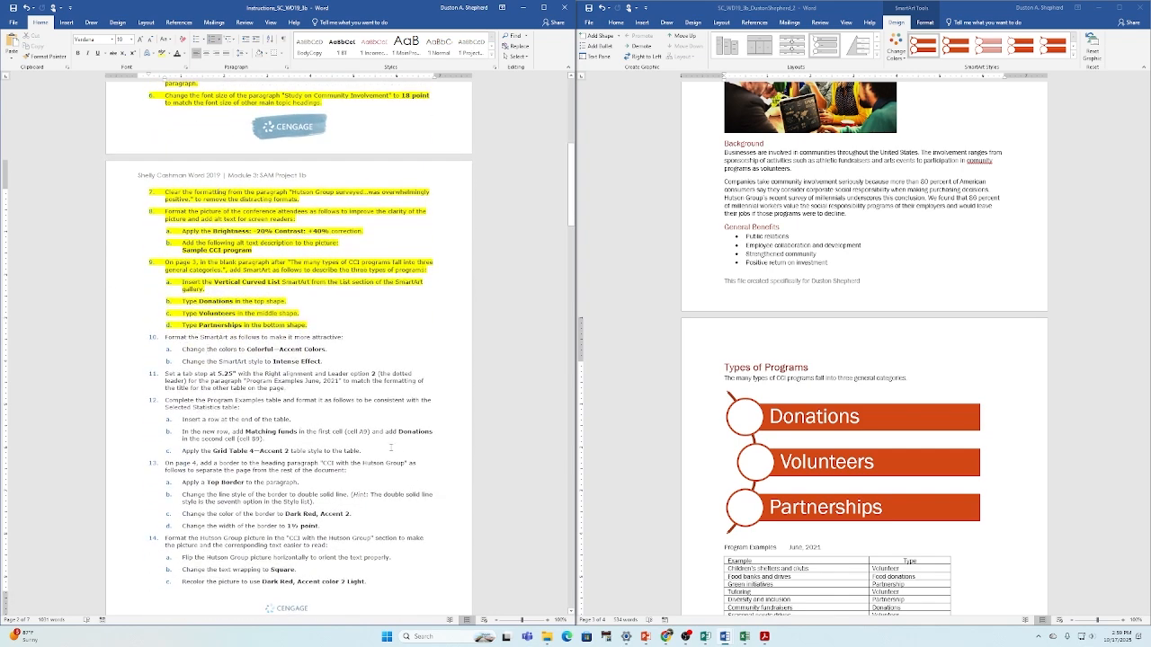
click(917, 444)
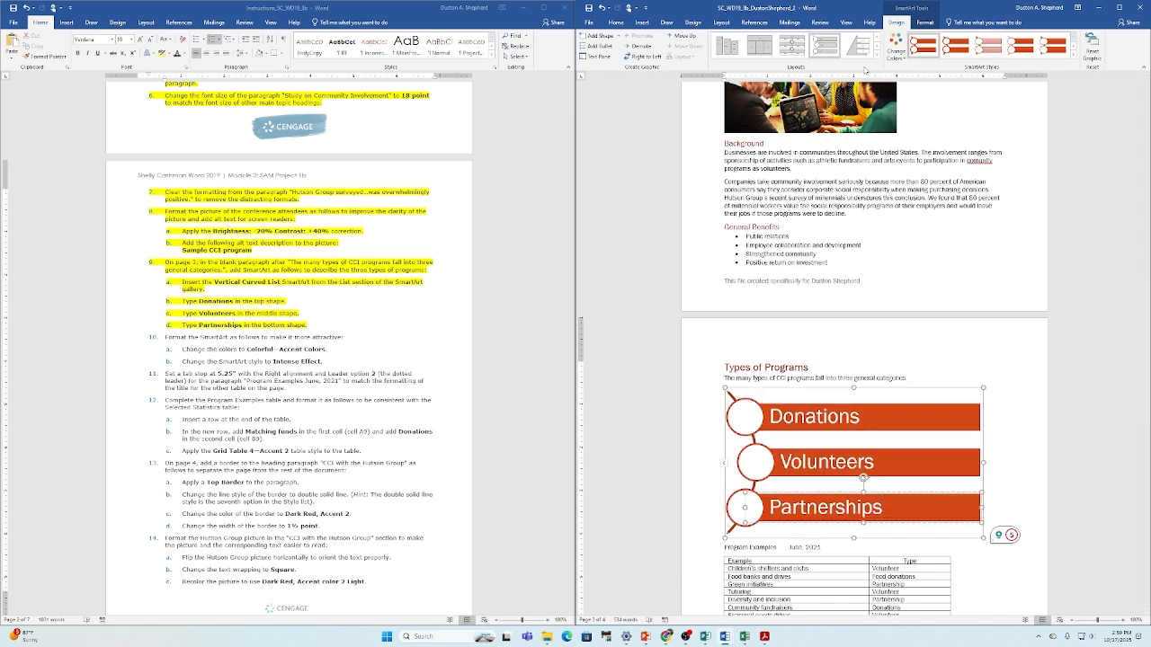
click(896, 49)
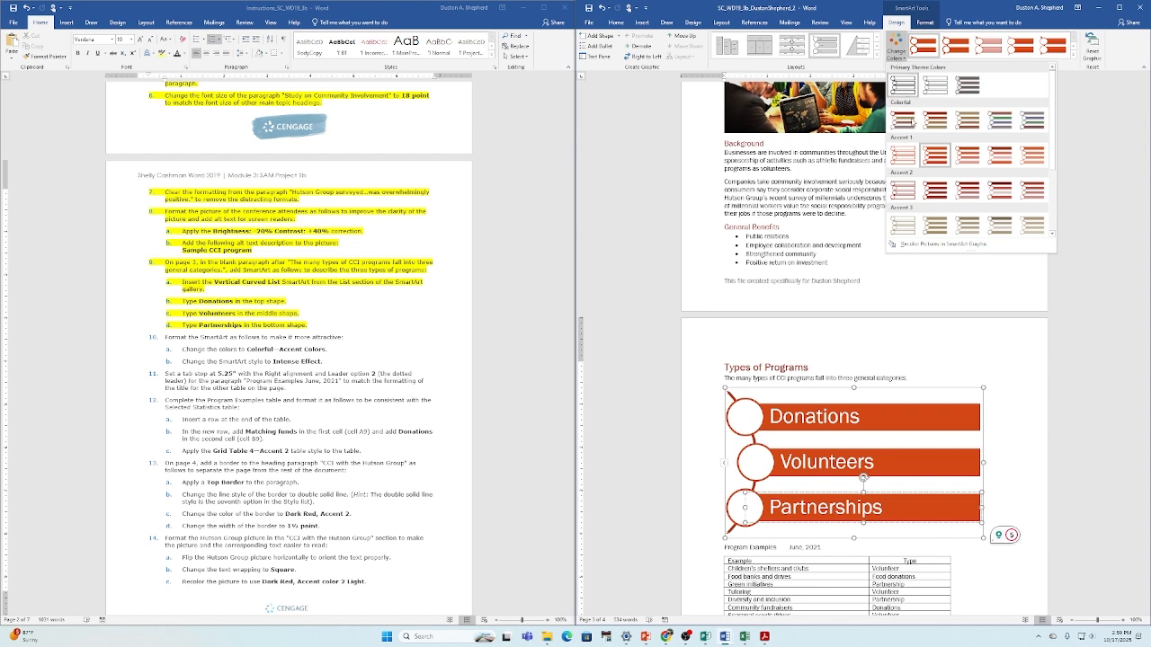
click(905, 126)
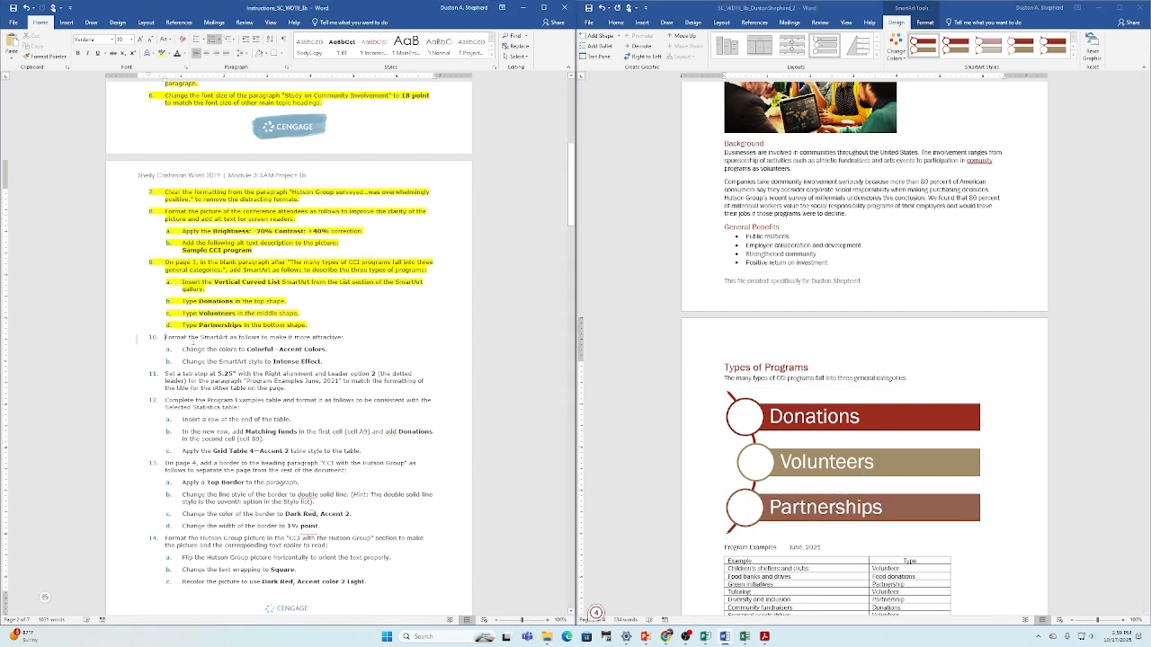
drag(165, 338, 334, 350)
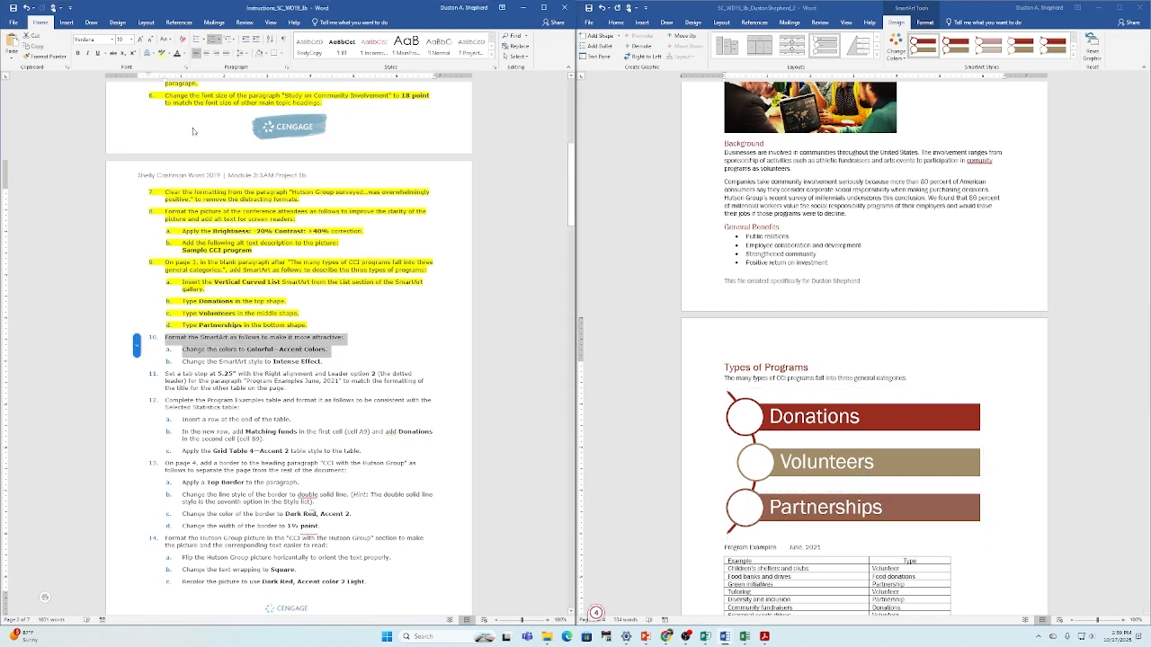
click(162, 54)
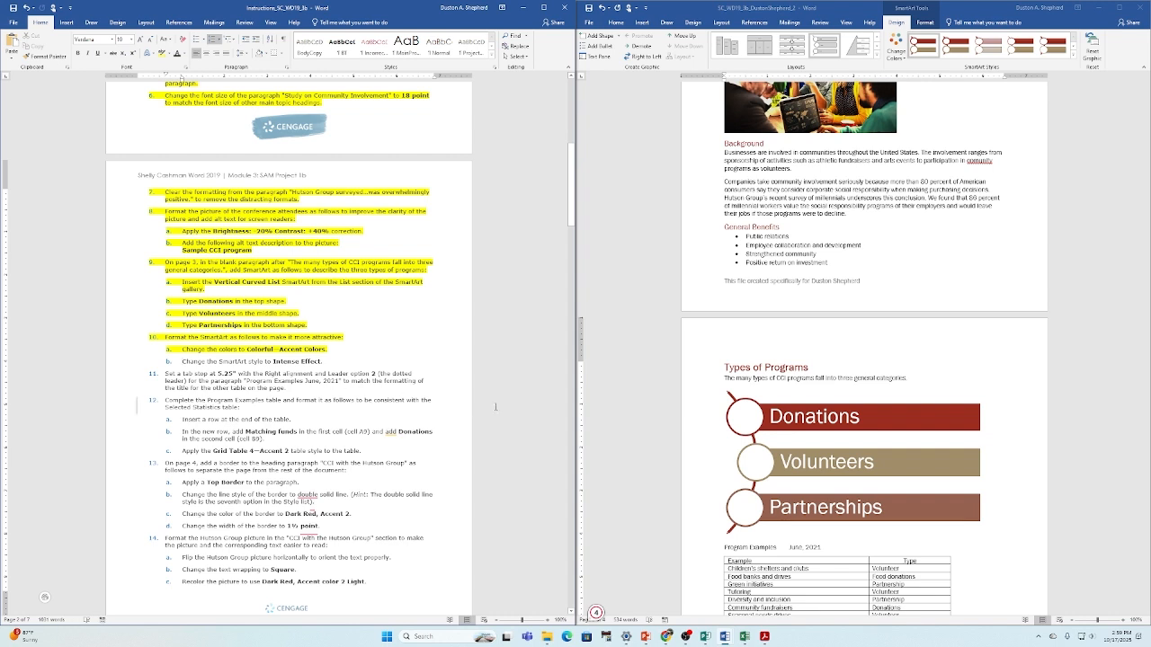
Apply the Intense Effect style to the SmartArt and highlight instruction 10b in yellow.
click(896, 411)
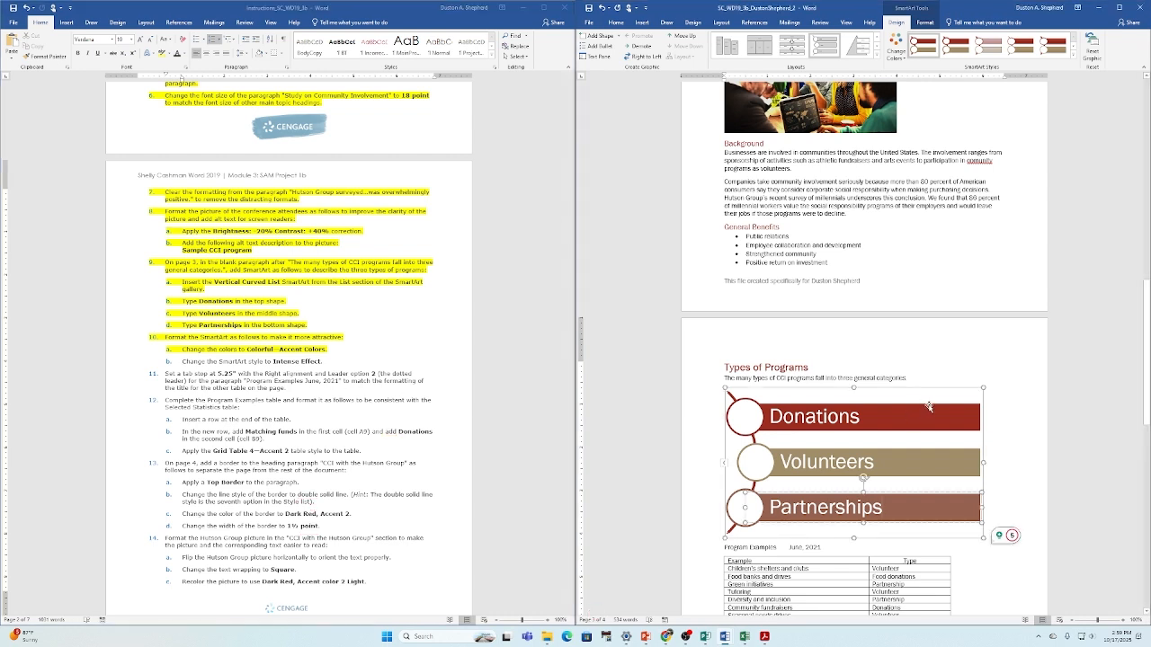
click(1074, 56)
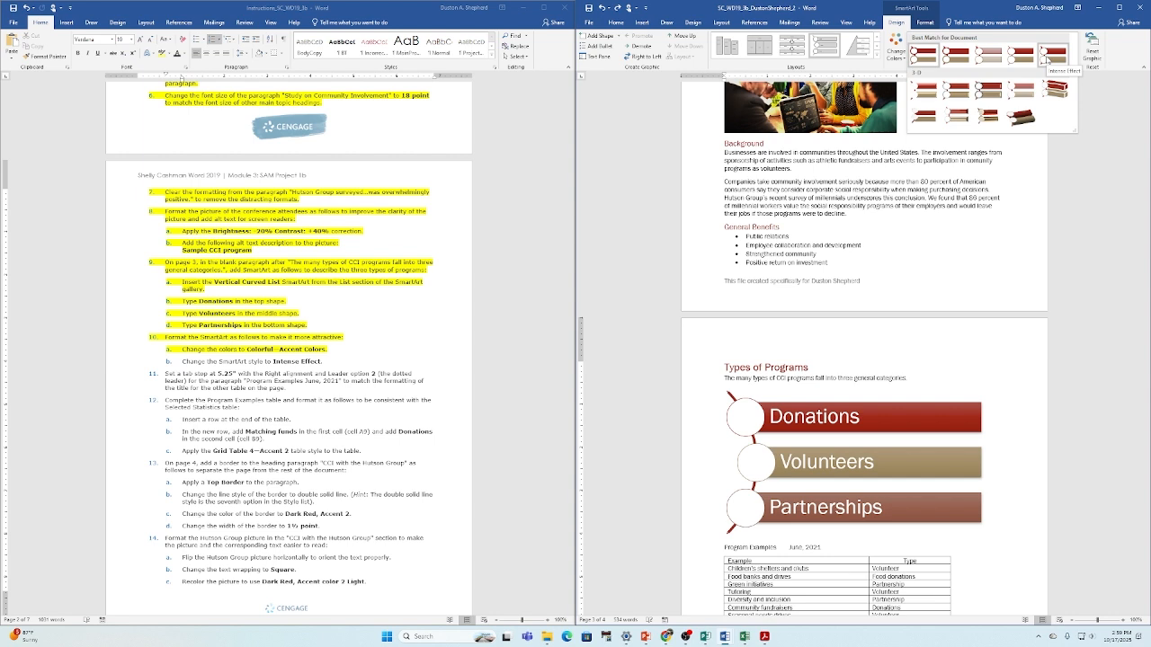
click(1045, 59)
click(185, 361)
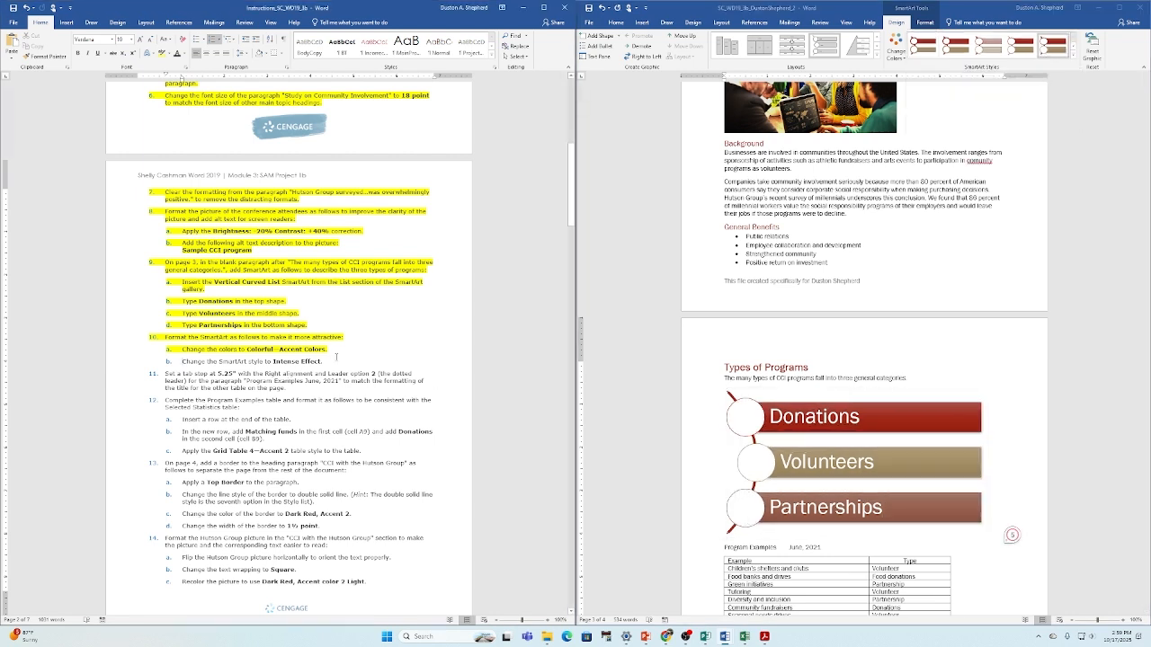
drag(183, 362, 330, 362)
click(182, 362)
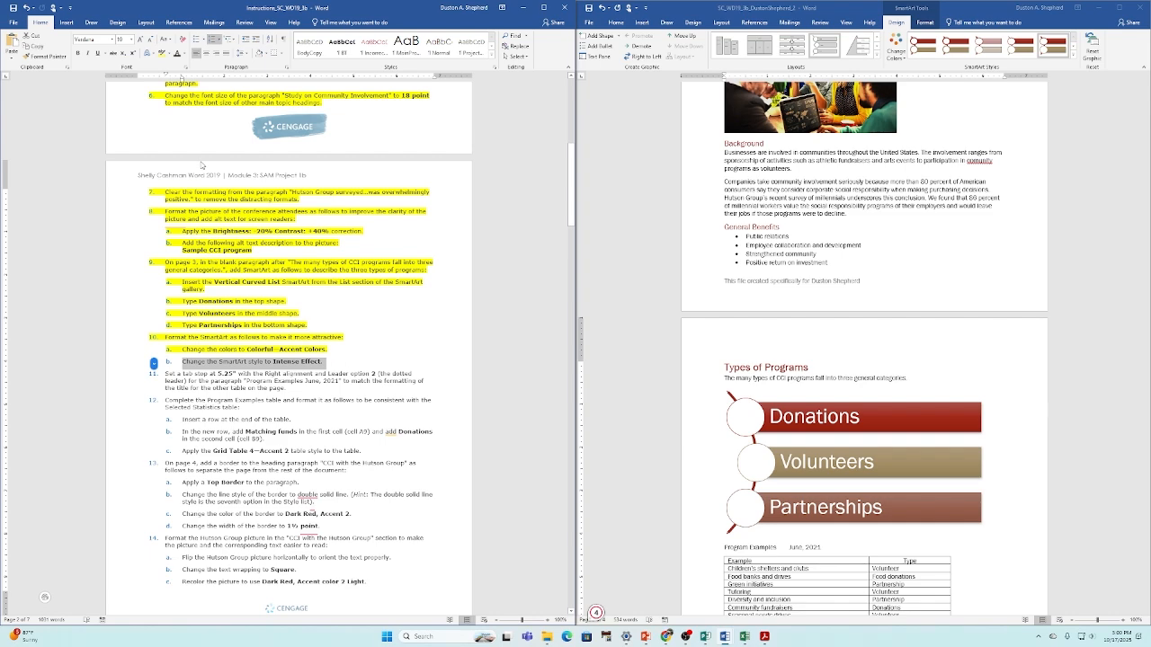
Set a 5.25" tab stop with right alignment and leader option 2 for the "Program Examples June, 2021" paragraph.
drag(725, 374, 775, 374)
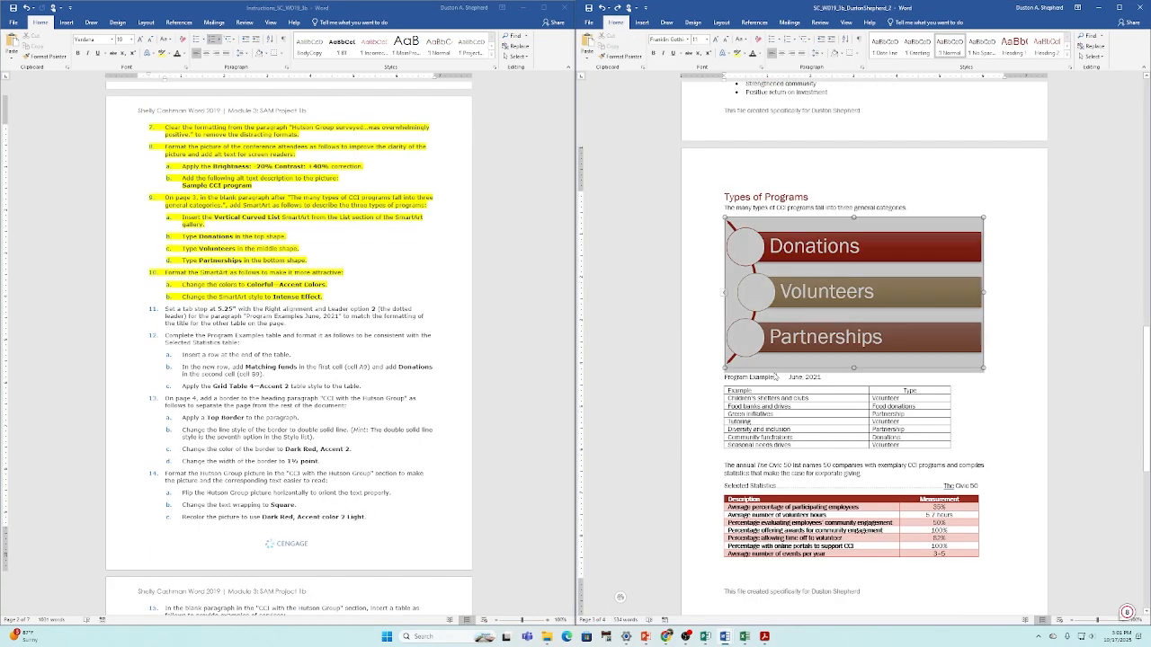
click(777, 376)
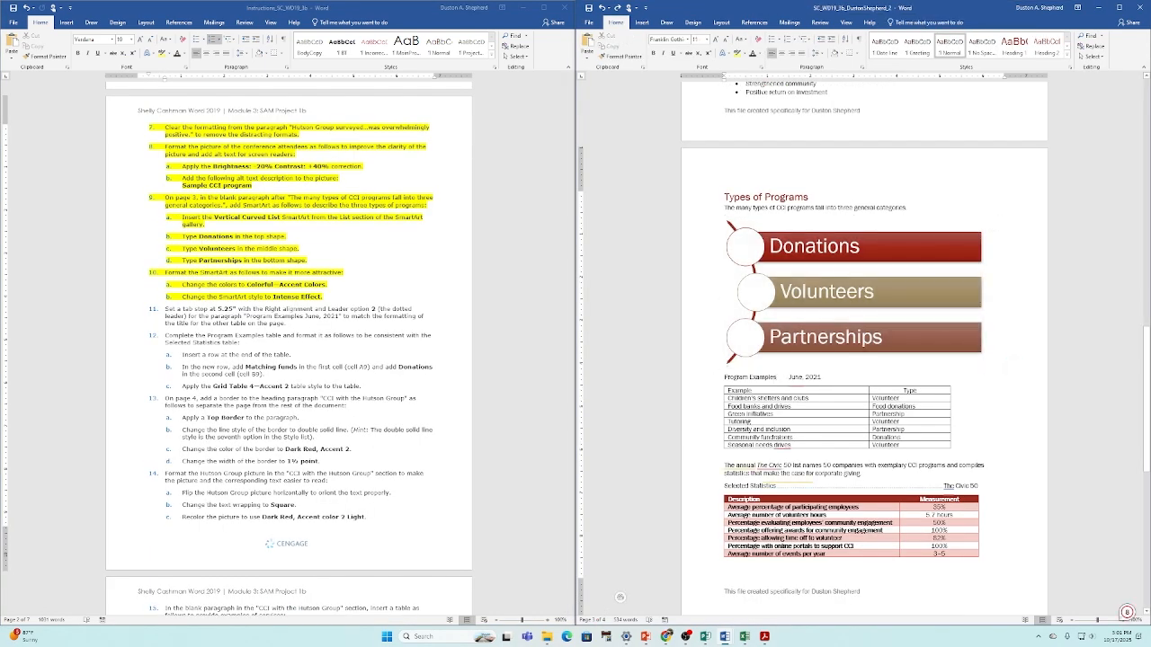
key(Tab)
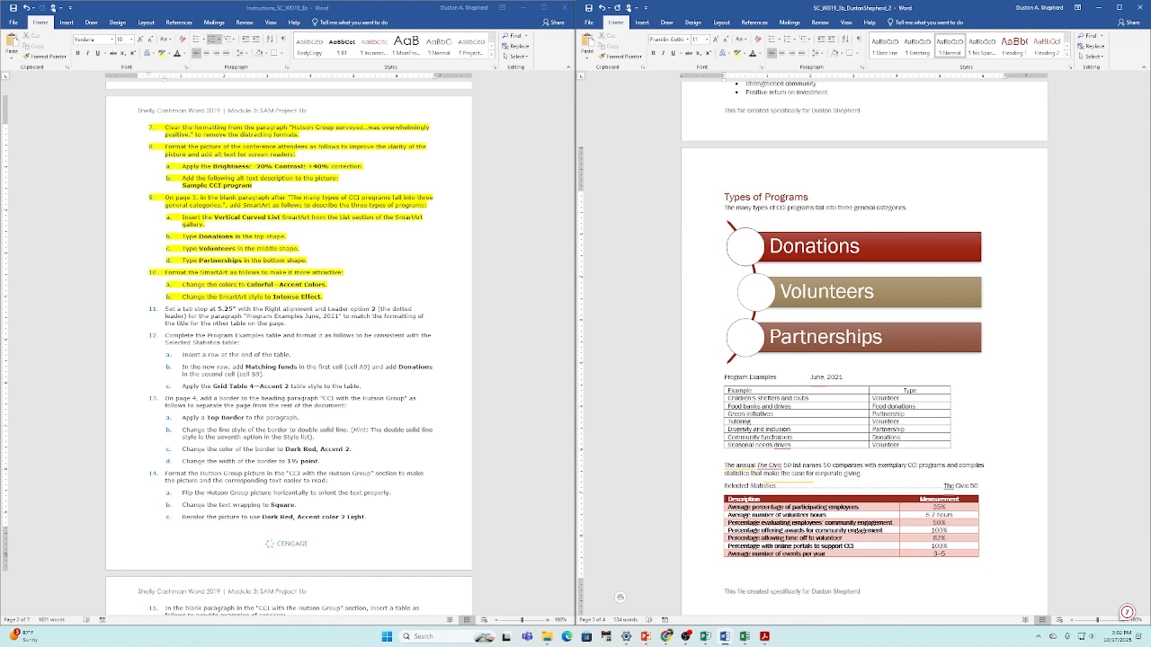
key(BackSpace)
double_click(724, 77)
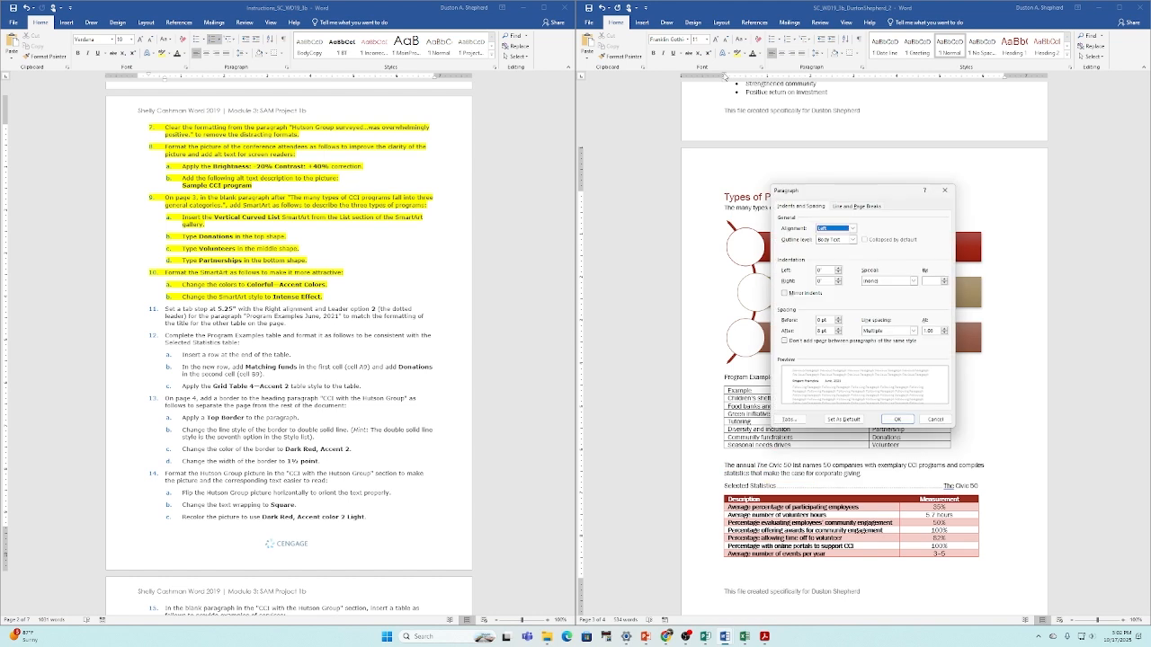
click(790, 419)
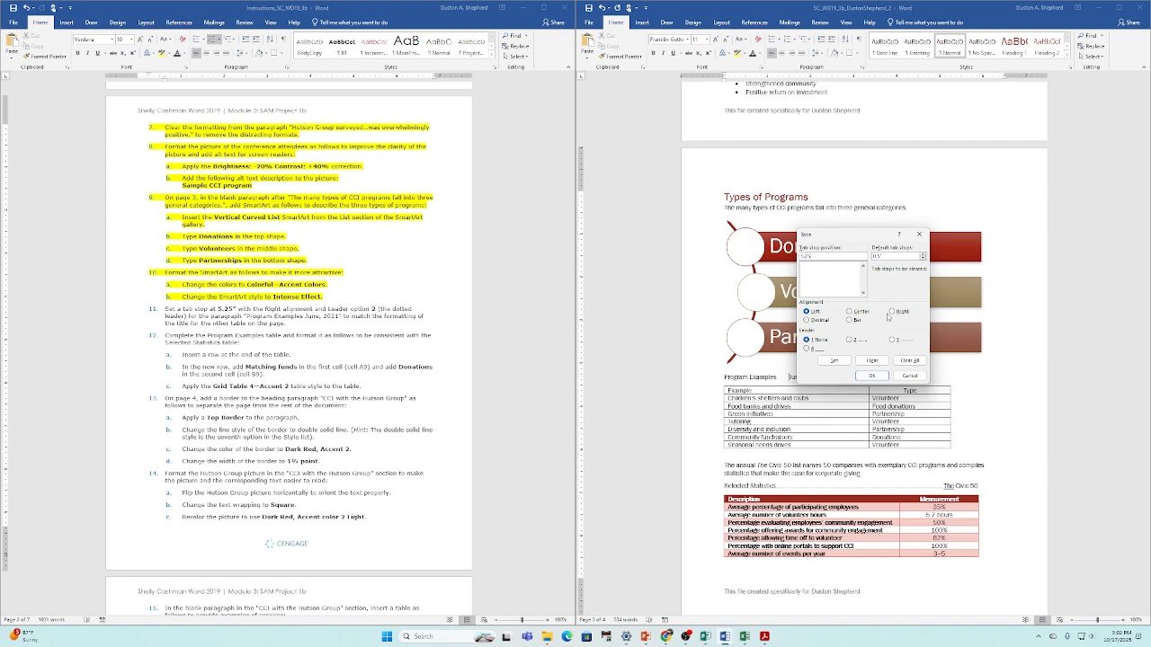
click(891, 312)
click(850, 339)
click(835, 361)
click(880, 377)
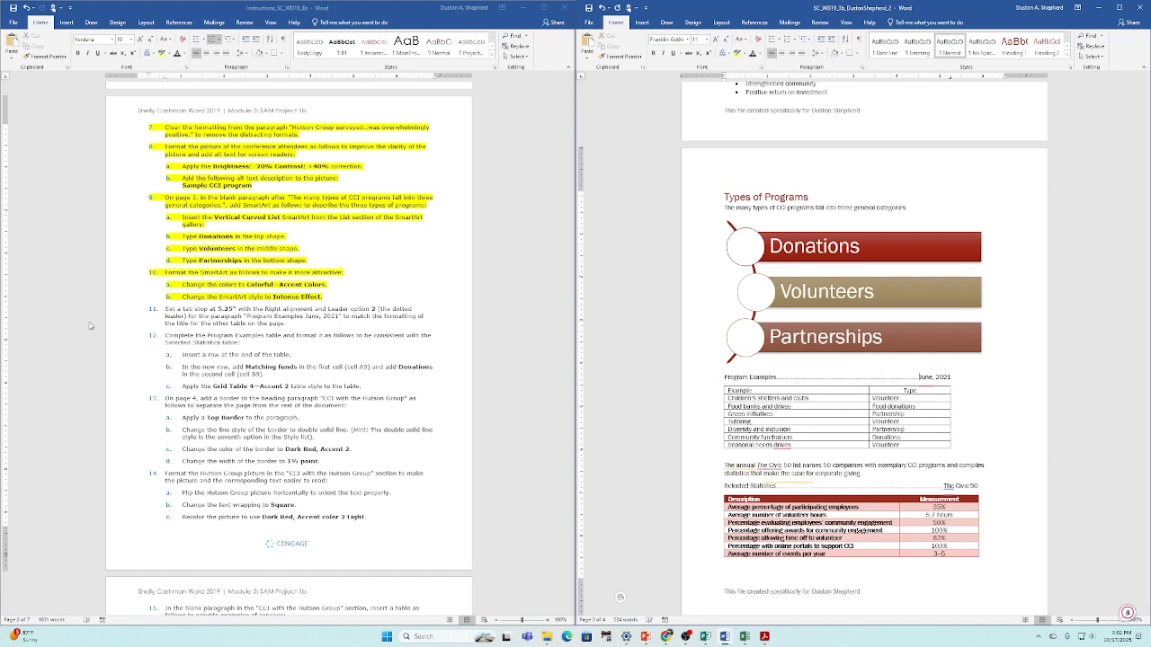
Highlight instruction 11 about the tab stop in yellow.
click(165, 314)
drag(165, 309, 288, 323)
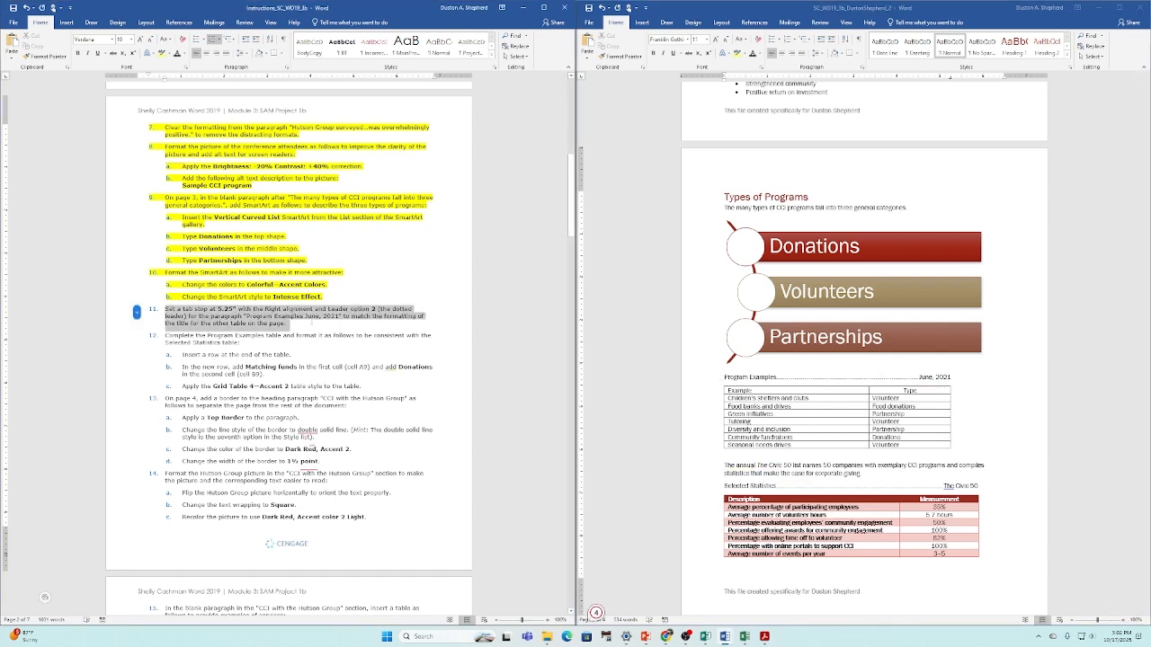
click(164, 54)
click(246, 367)
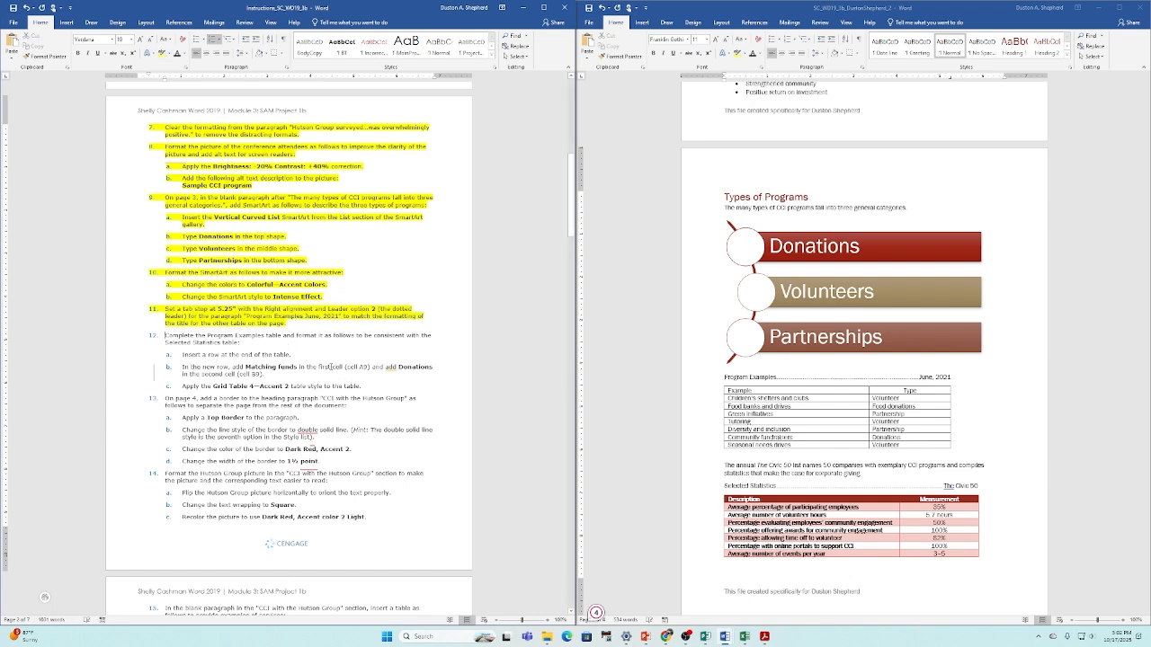
Highlight instructions 12, 12a and 12b about completing the Program Examples table in yellow.
drag(248, 355, 183, 343)
click(185, 342)
triple_click(184, 342)
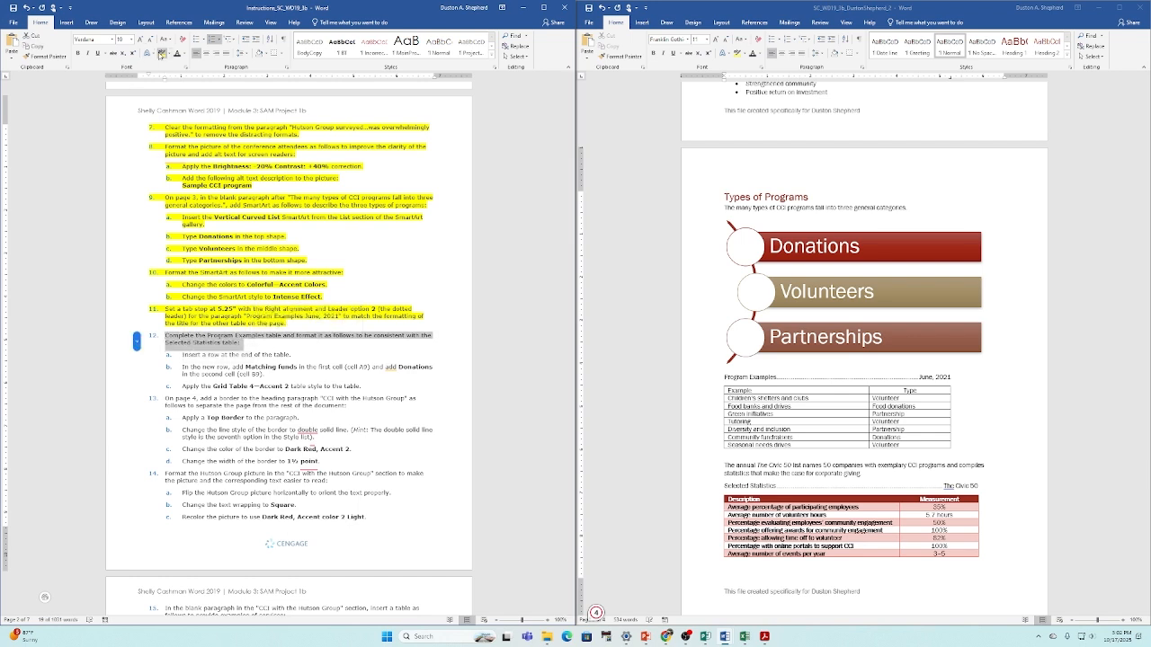
click(183, 354)
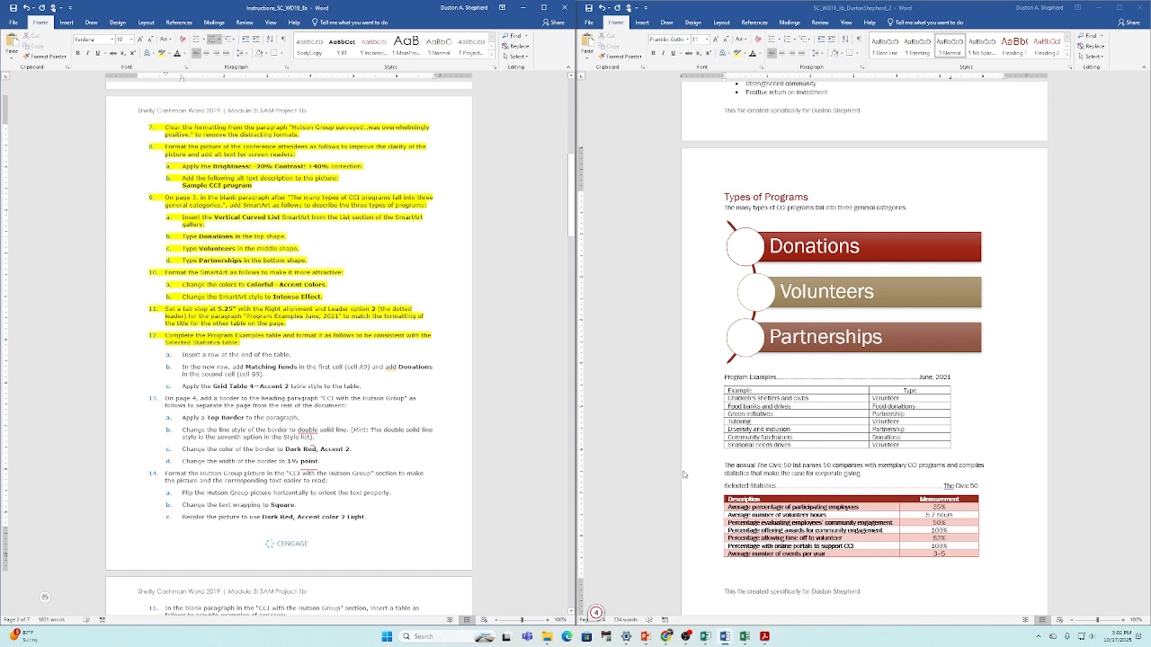
Add a row at the end of the Program Examples table containing Matching funds in the first cell and Donations in the second.
drag(727, 445, 906, 440)
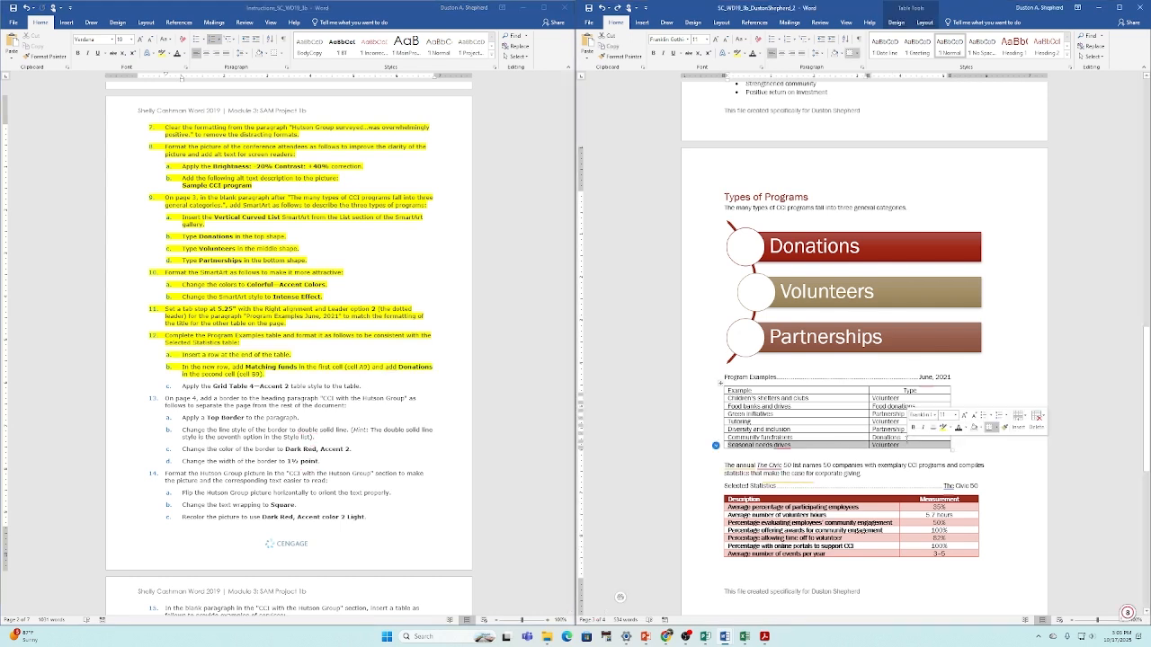
click(1018, 418)
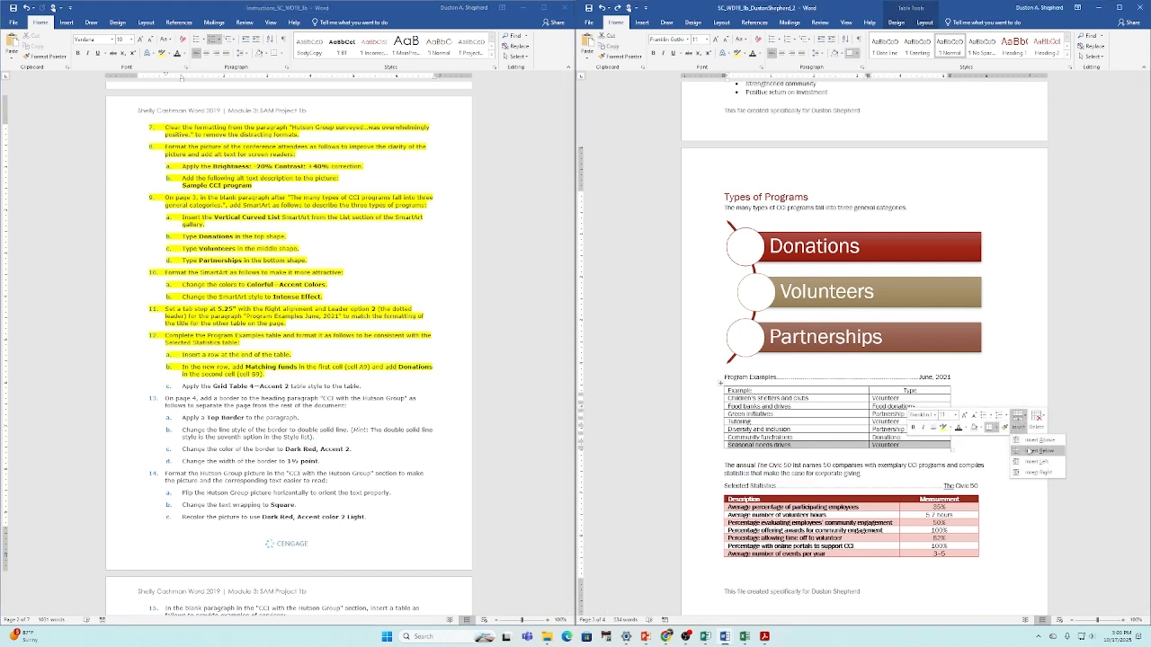
click(1038, 451)
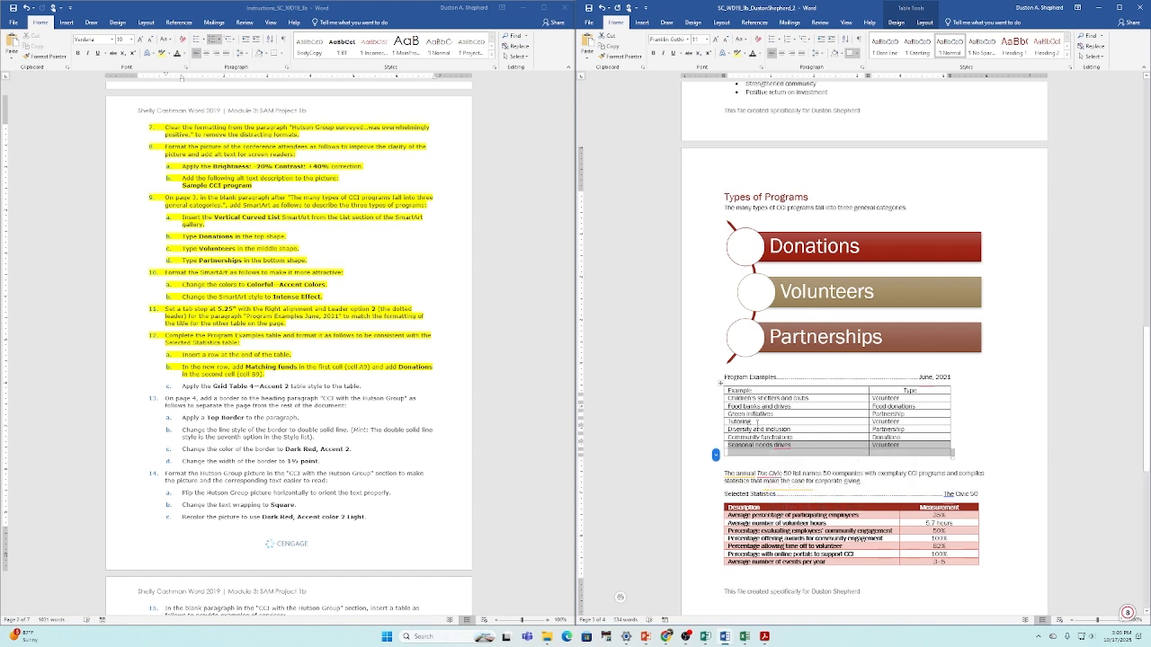
click(758, 453)
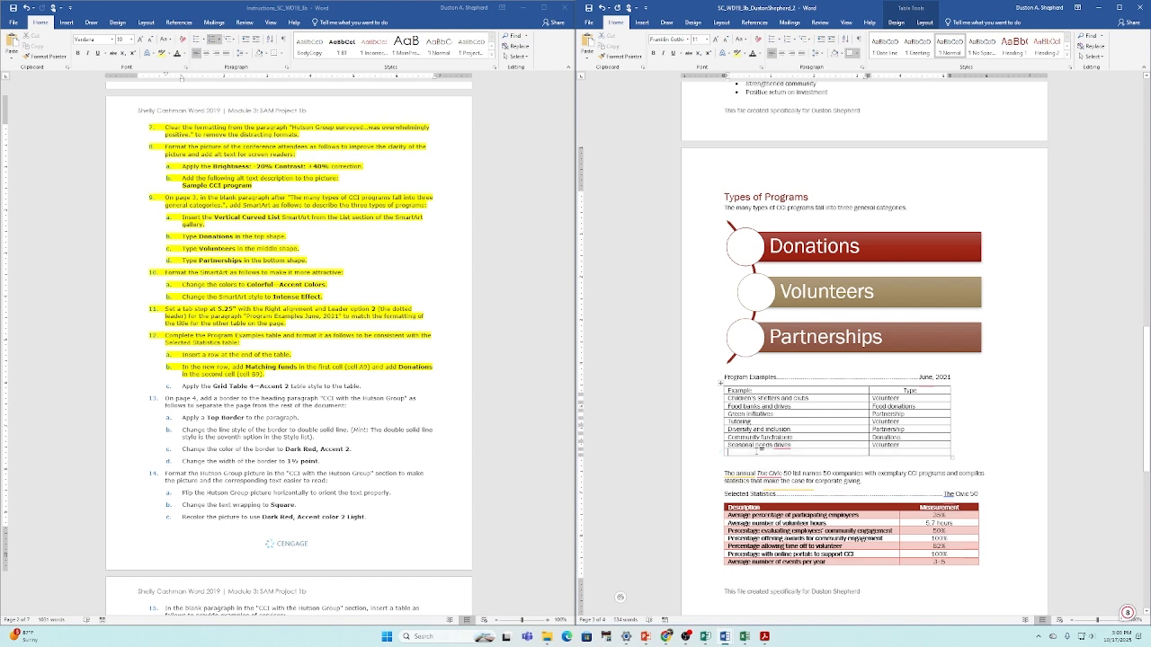
text(Matching funds)
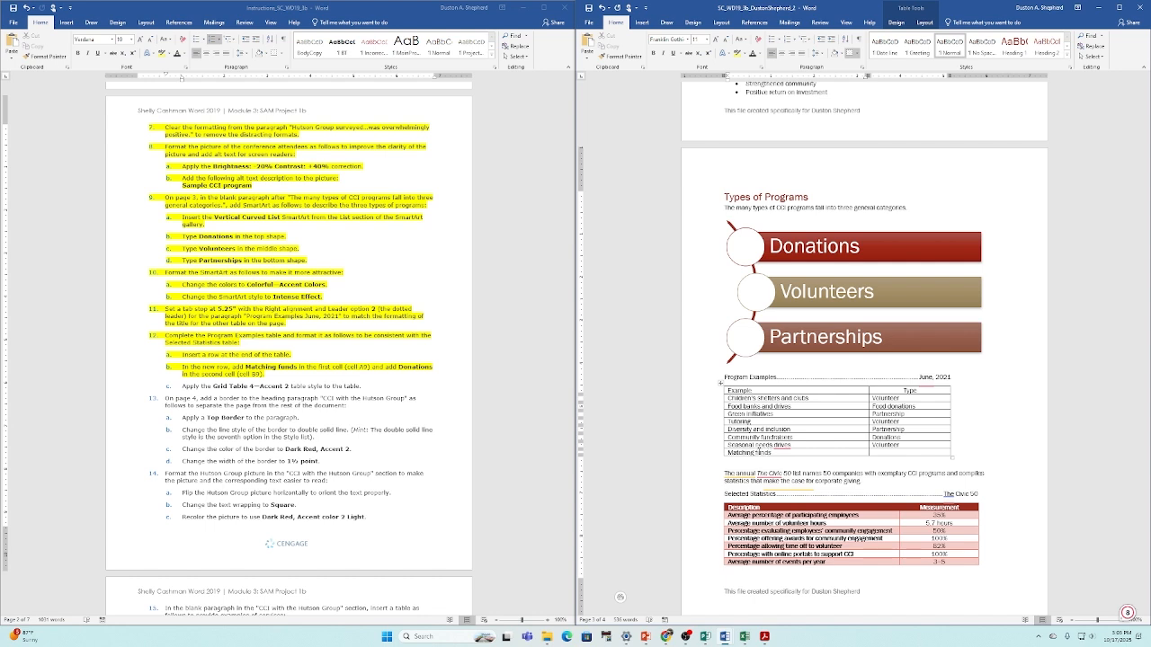
key(Tab)
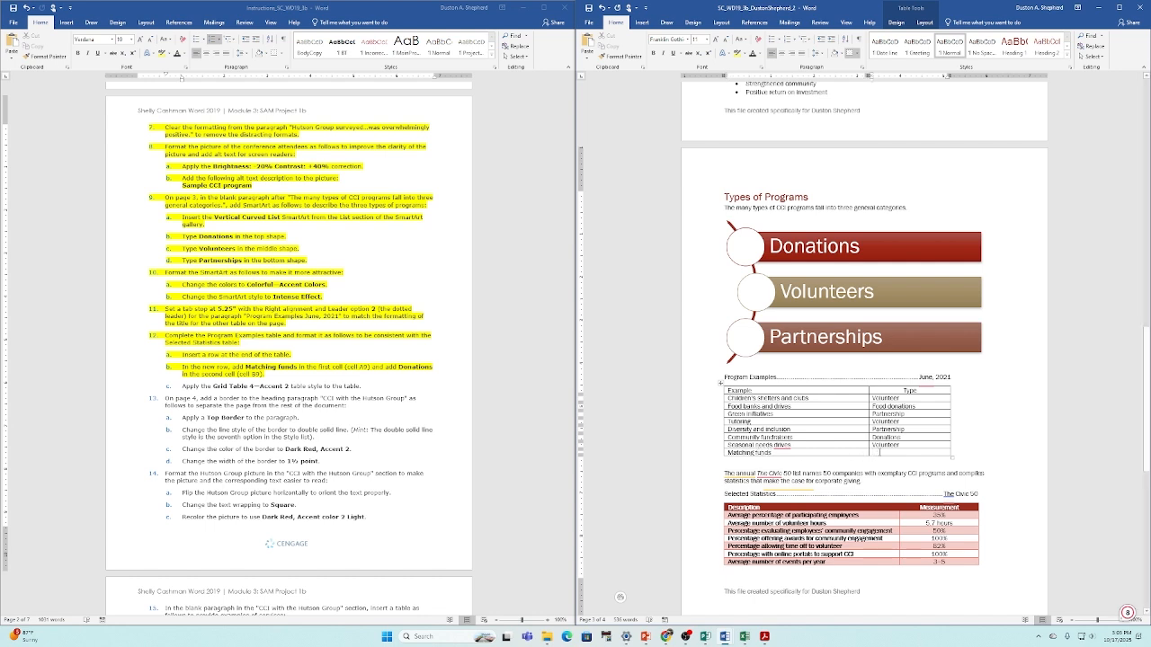
text(Donations)
Highlight instruction 12c about the table style in yellow.
click(256, 384)
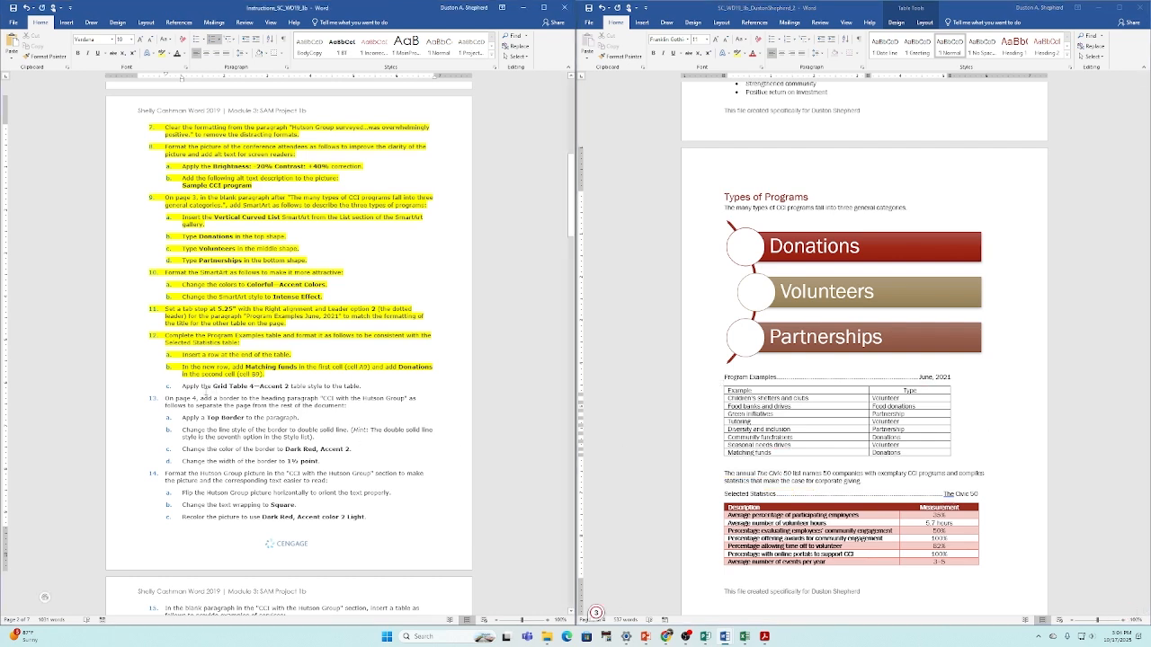
drag(184, 385, 365, 387)
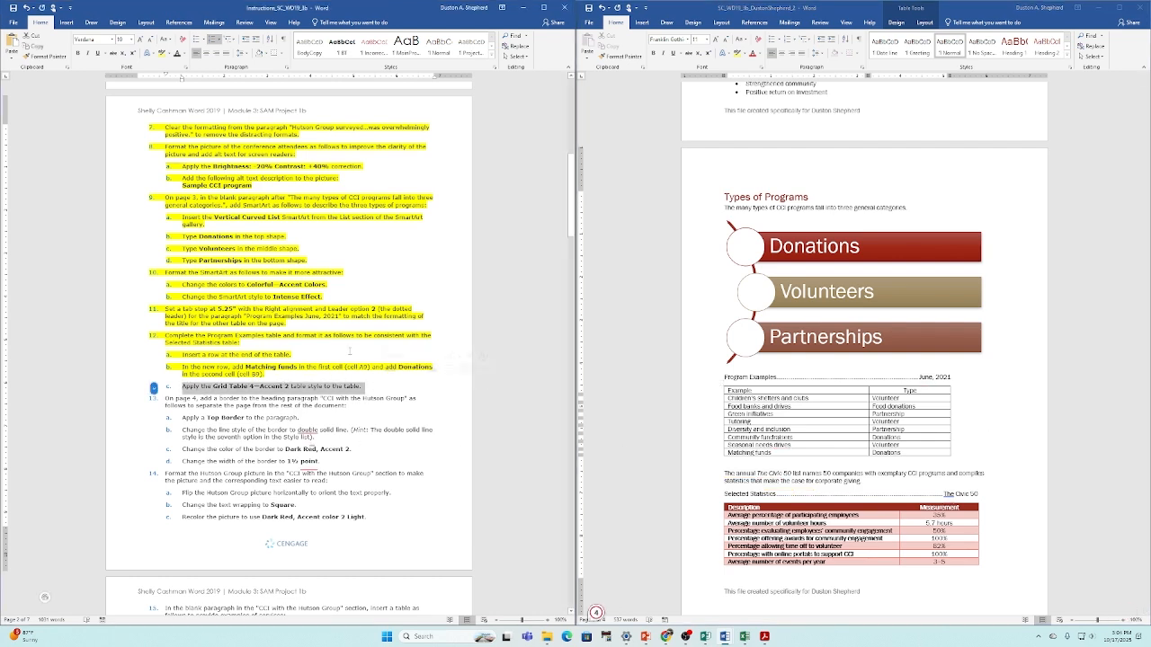
click(163, 53)
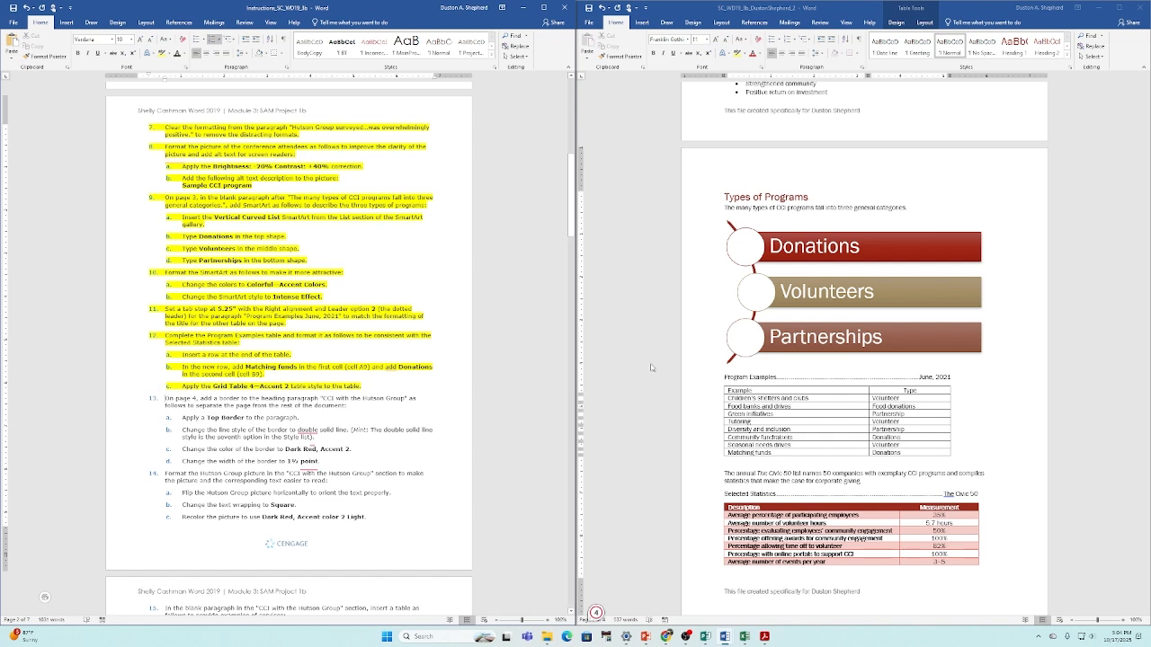
Apply the Grid Table 4 - Accent 2 style to the whole Program Examples table.
click(745, 390)
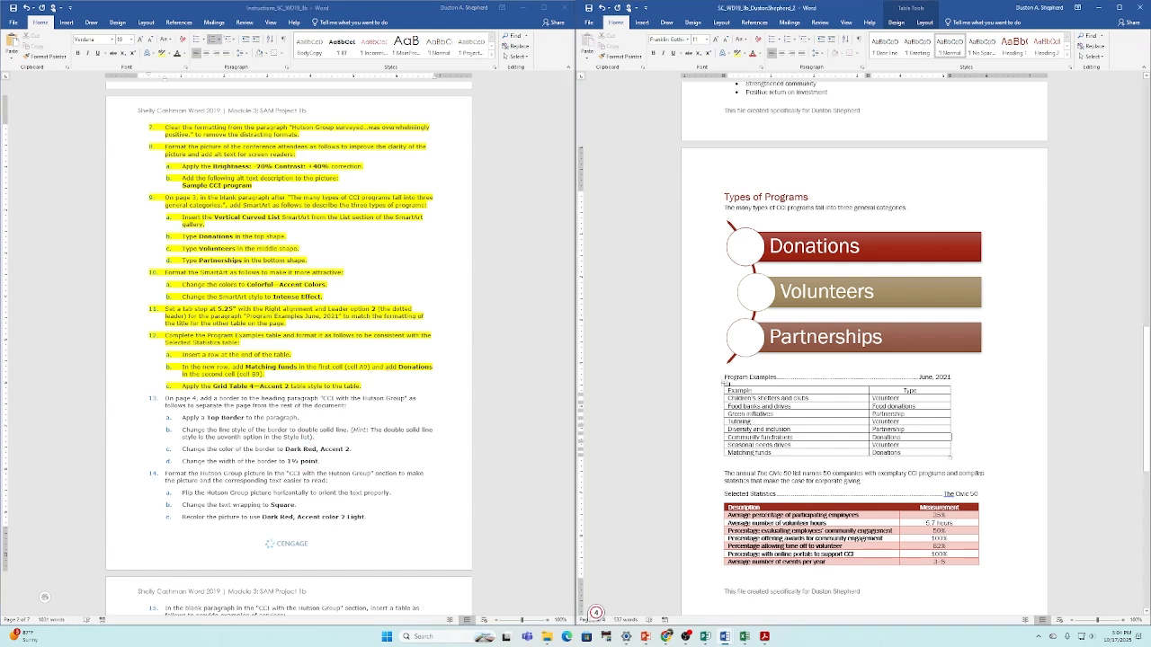
click(719, 384)
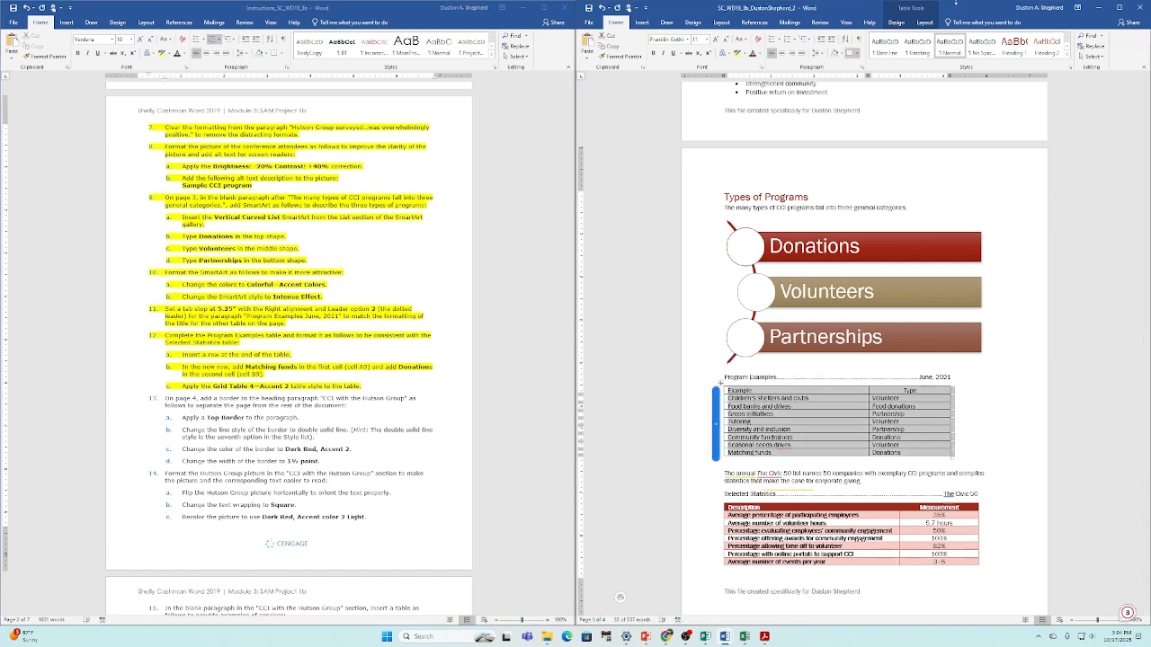
click(900, 24)
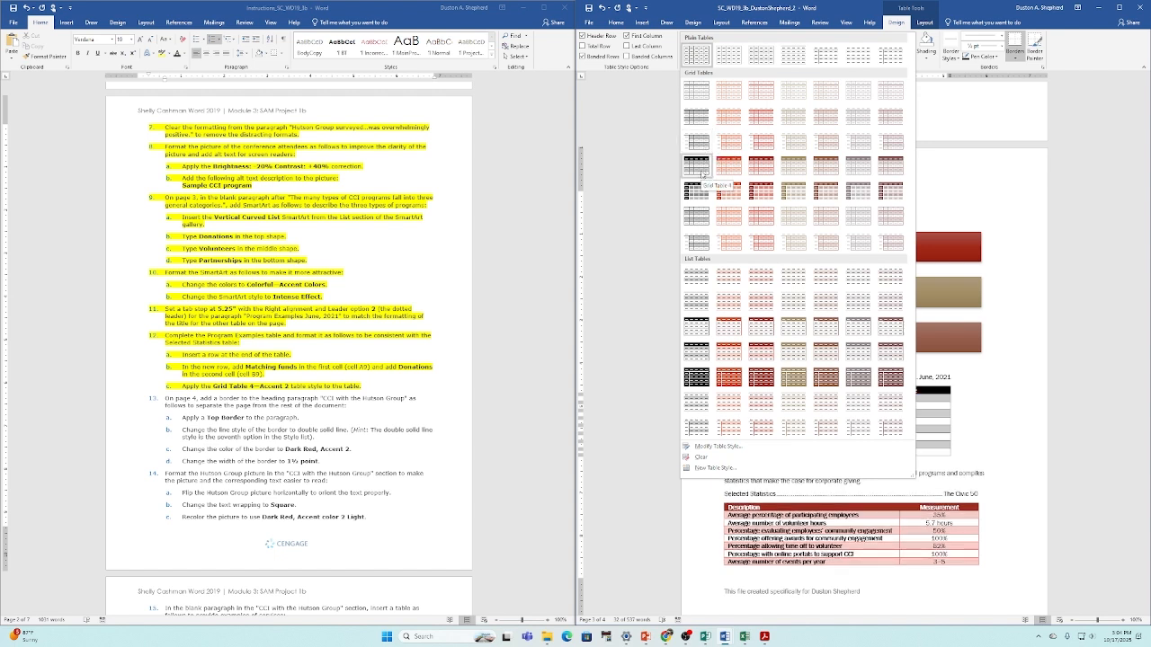
click(768, 169)
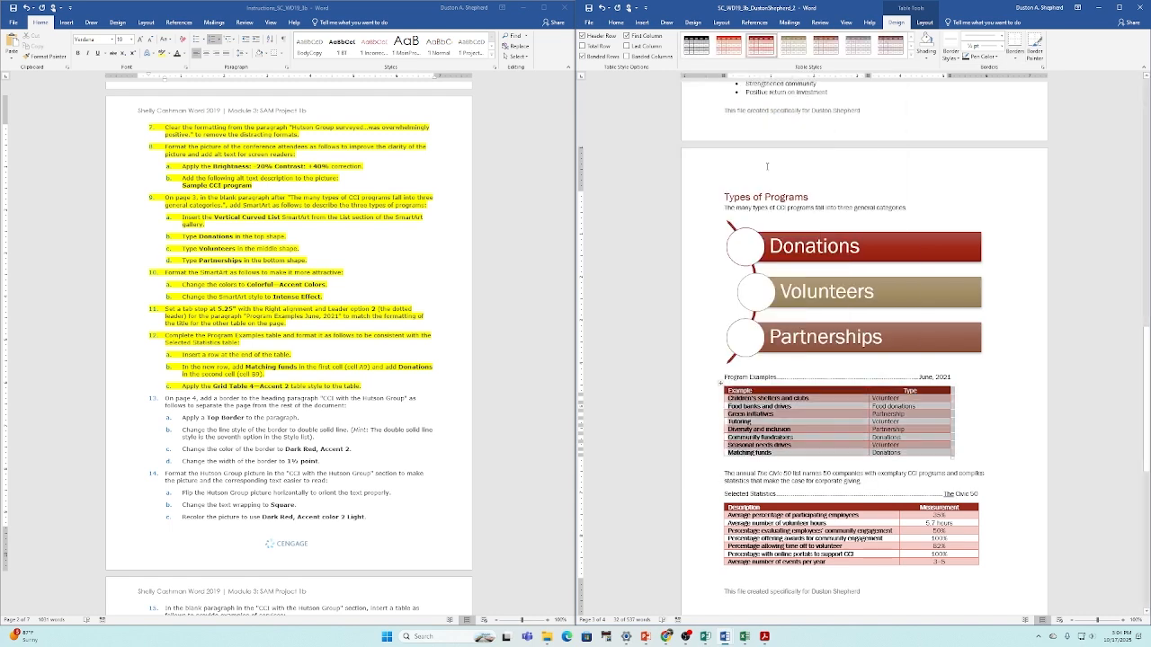
Locate the "CCI with the Hutson Group" heading on page 4 and highlight instruction 13 about its border in yellow.
click(294, 377)
scroll(294, 376, down, 1)
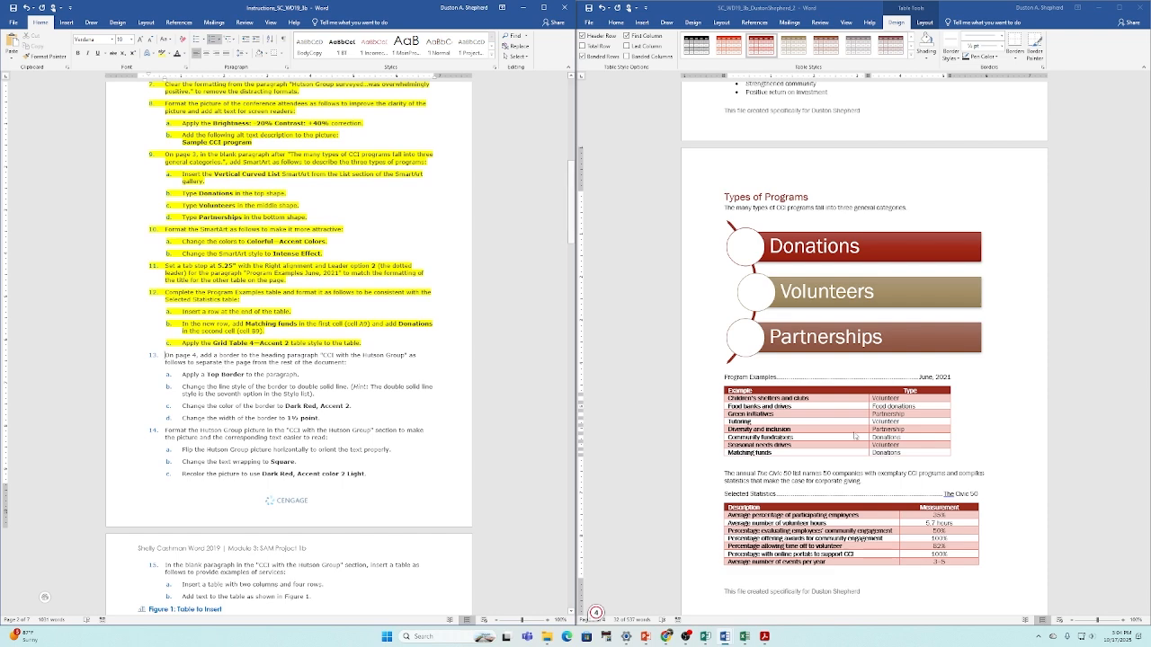
scroll(855, 436, down, 7)
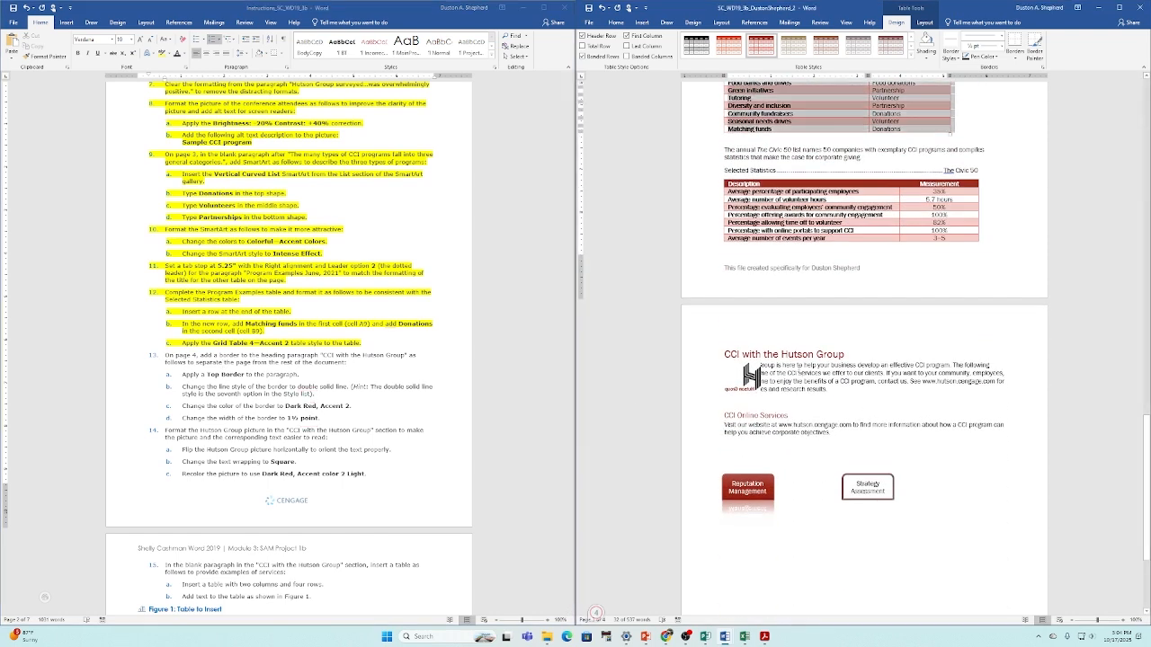
click(725, 354)
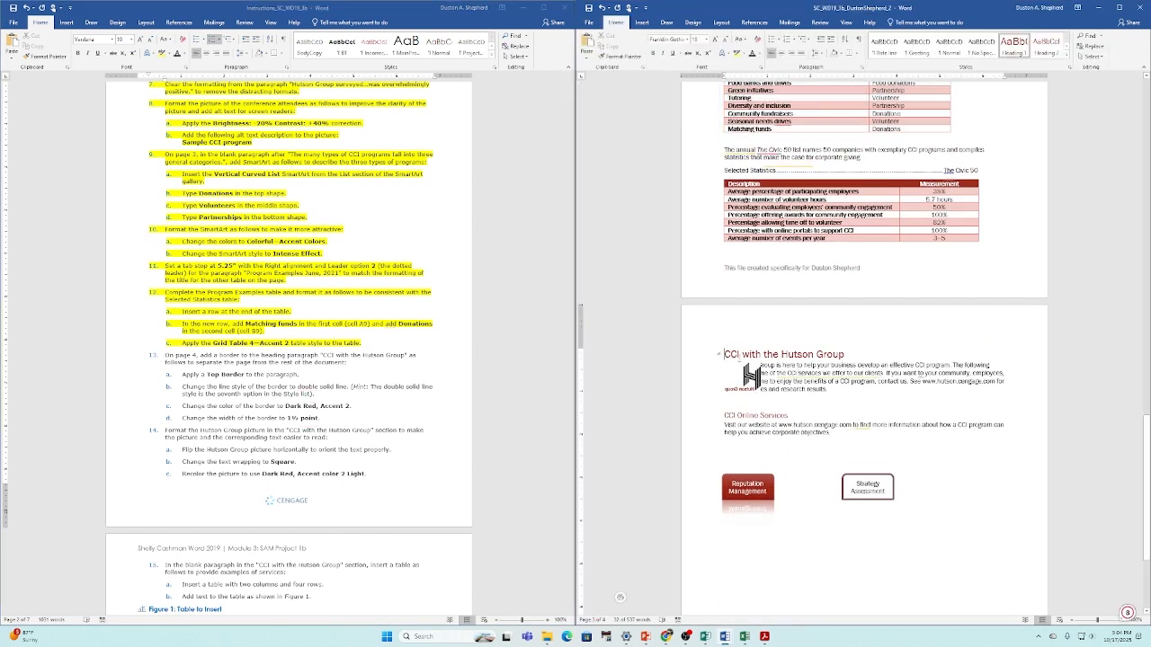
click(167, 356)
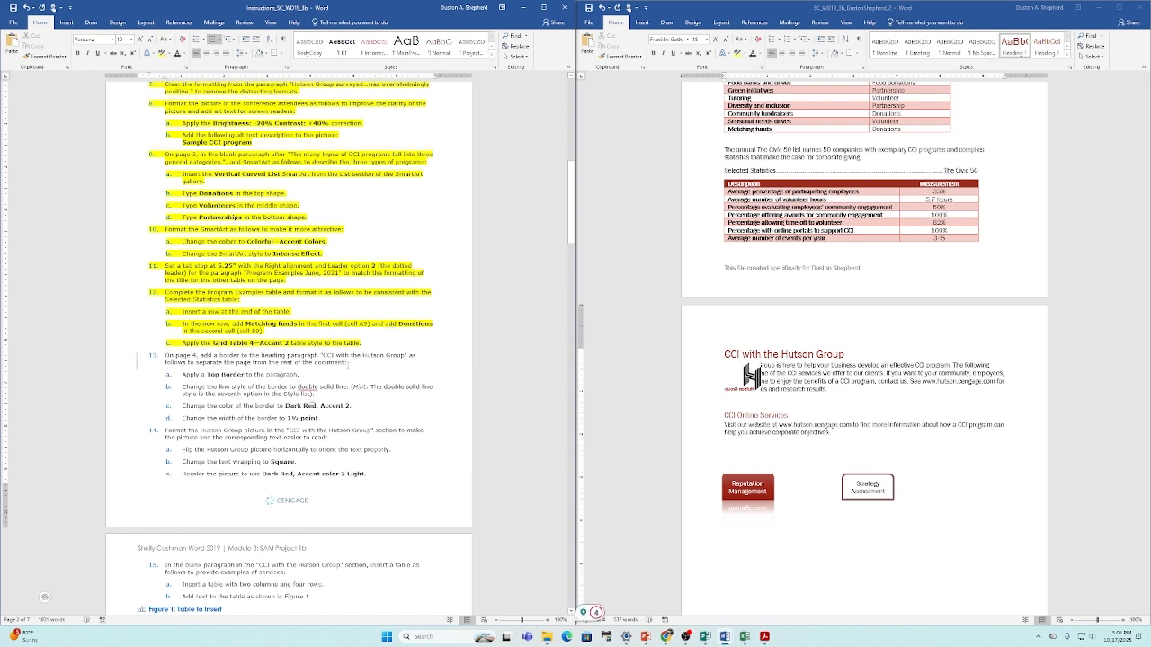
drag(349, 366, 165, 356)
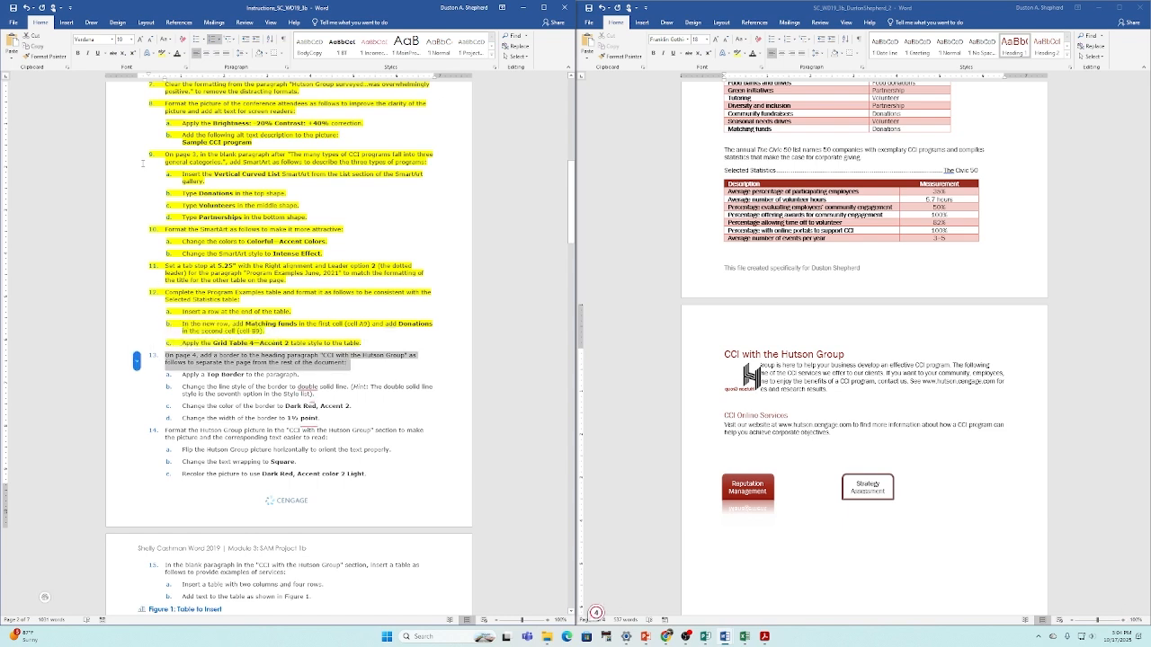
click(166, 53)
click(312, 372)
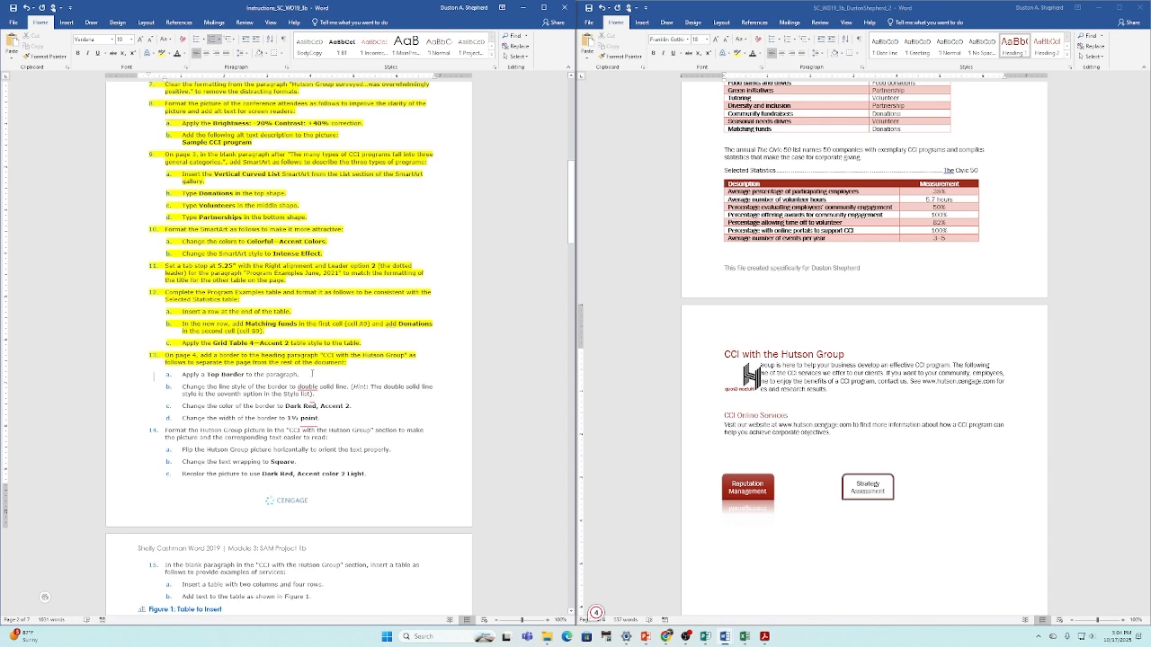
Apply a top border to the "CCI with the Hutson Group" heading paragraph on page 4.
click(739, 355)
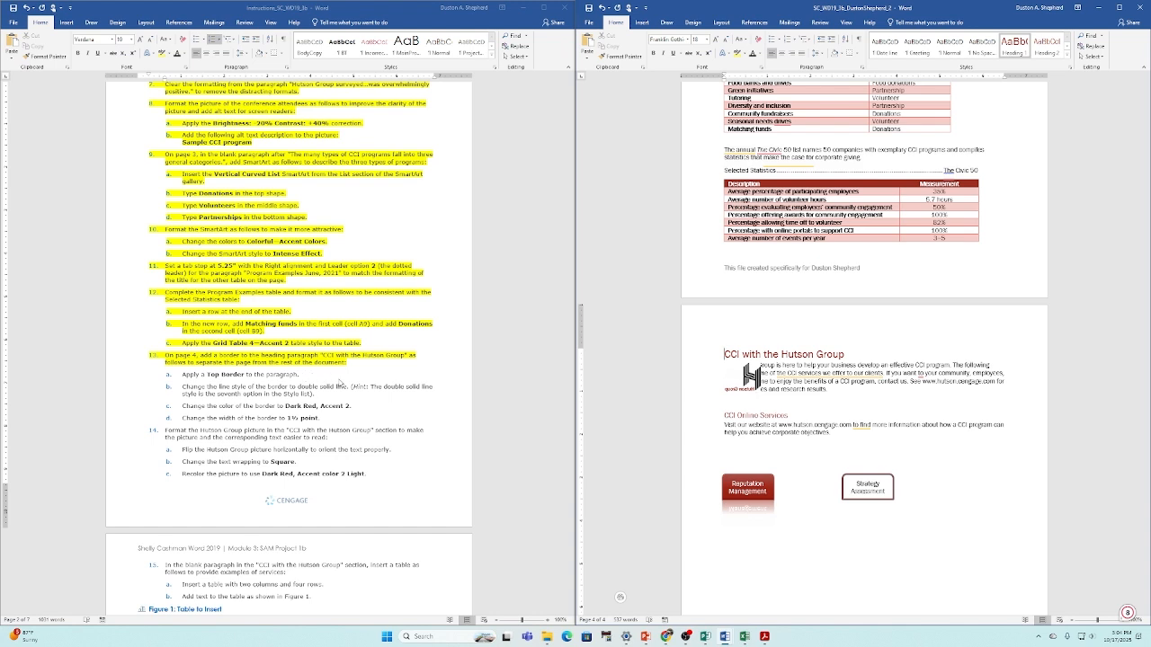
drag(724, 353, 851, 354)
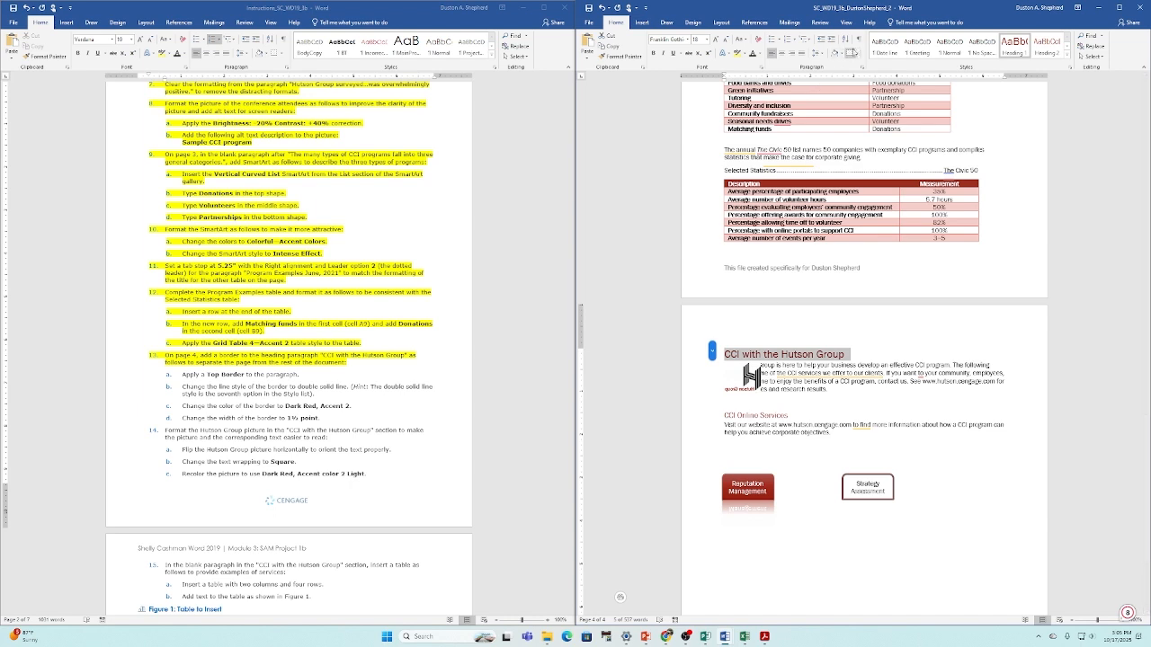
click(857, 53)
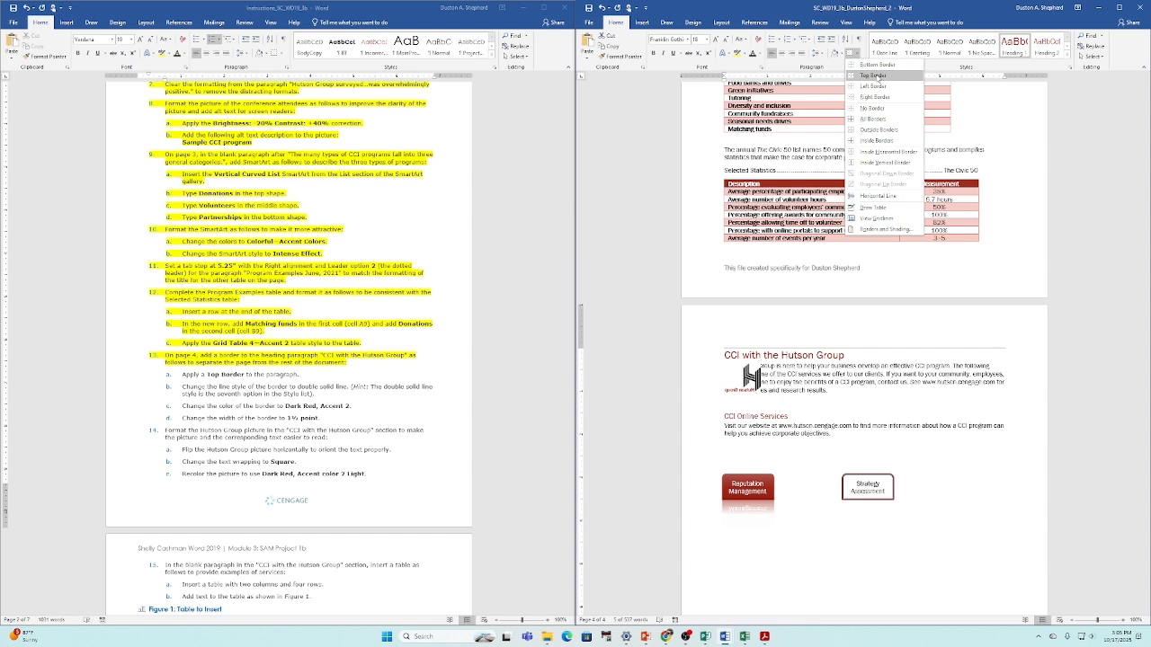
click(878, 78)
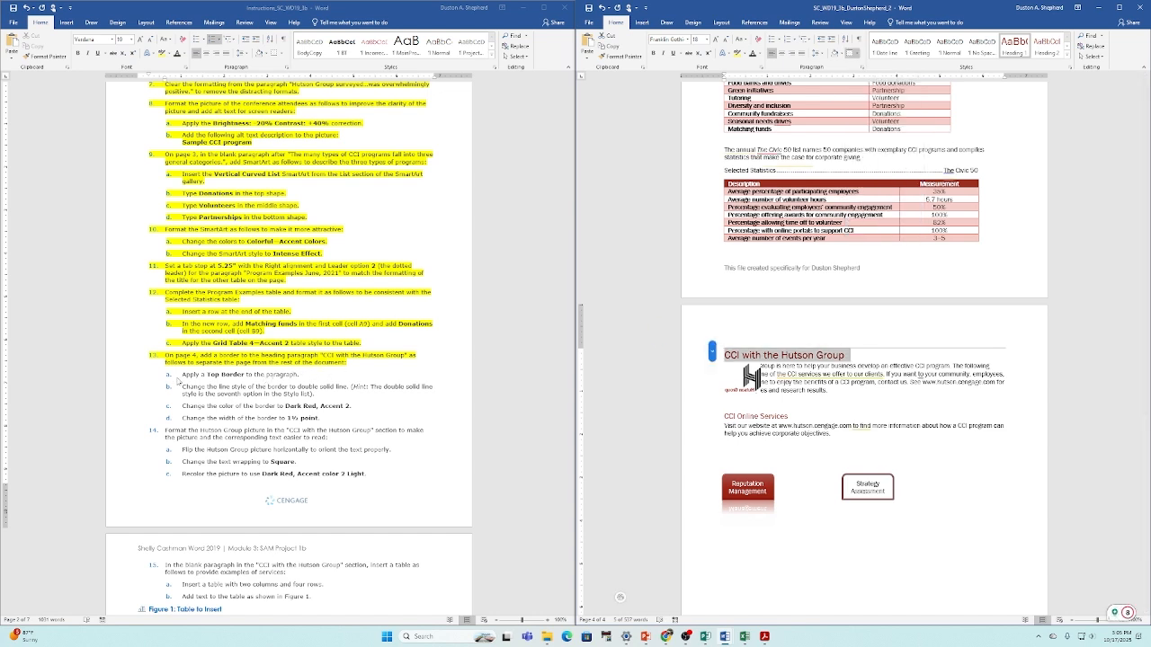
Highlight instruction 13a about the top border in yellow.
click(180, 377)
drag(181, 376, 349, 378)
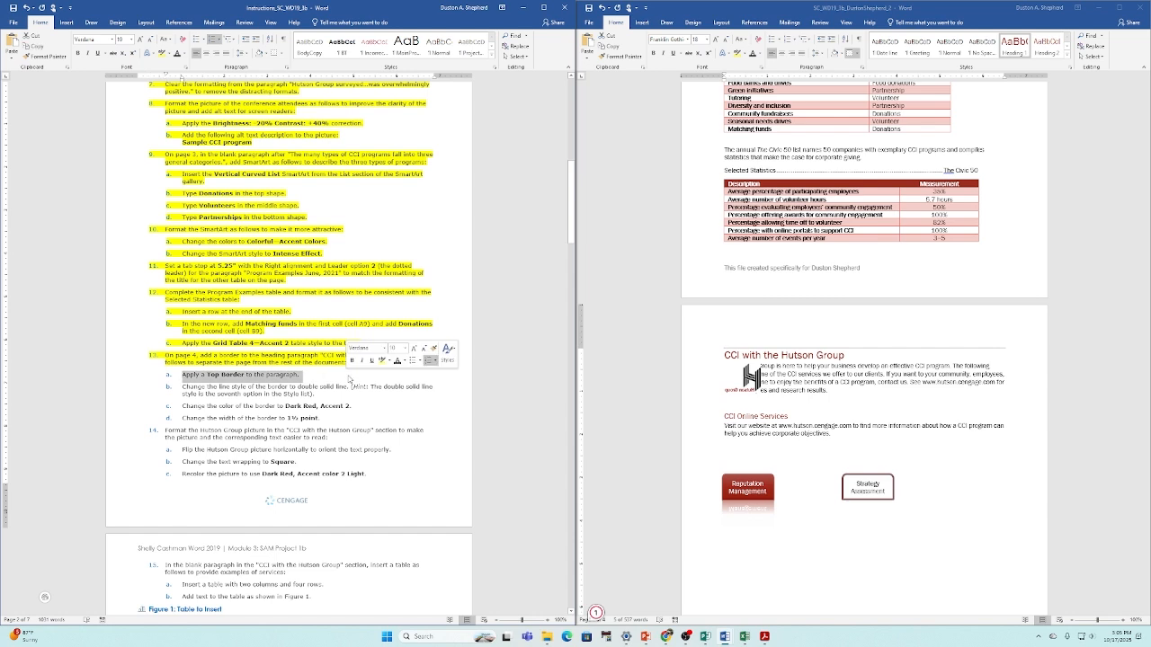
click(163, 53)
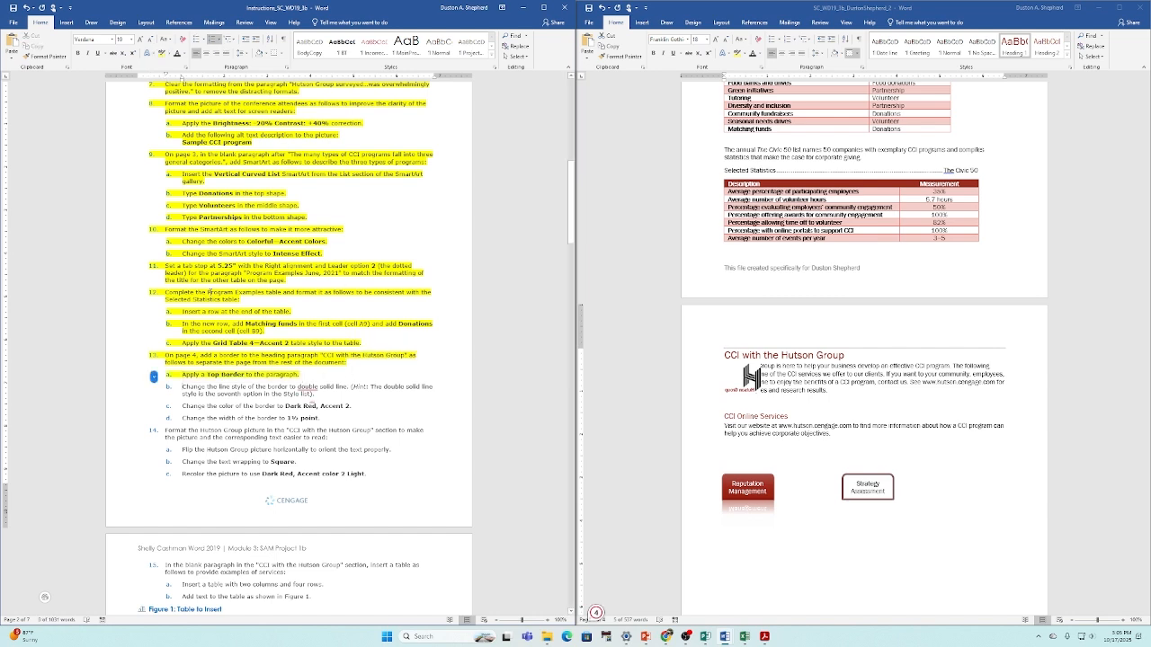
Highlight instruction 13b about the double solid line style in yellow and select the "CCI with the Hutson Group" heading.
click(185, 387)
drag(184, 389, 337, 393)
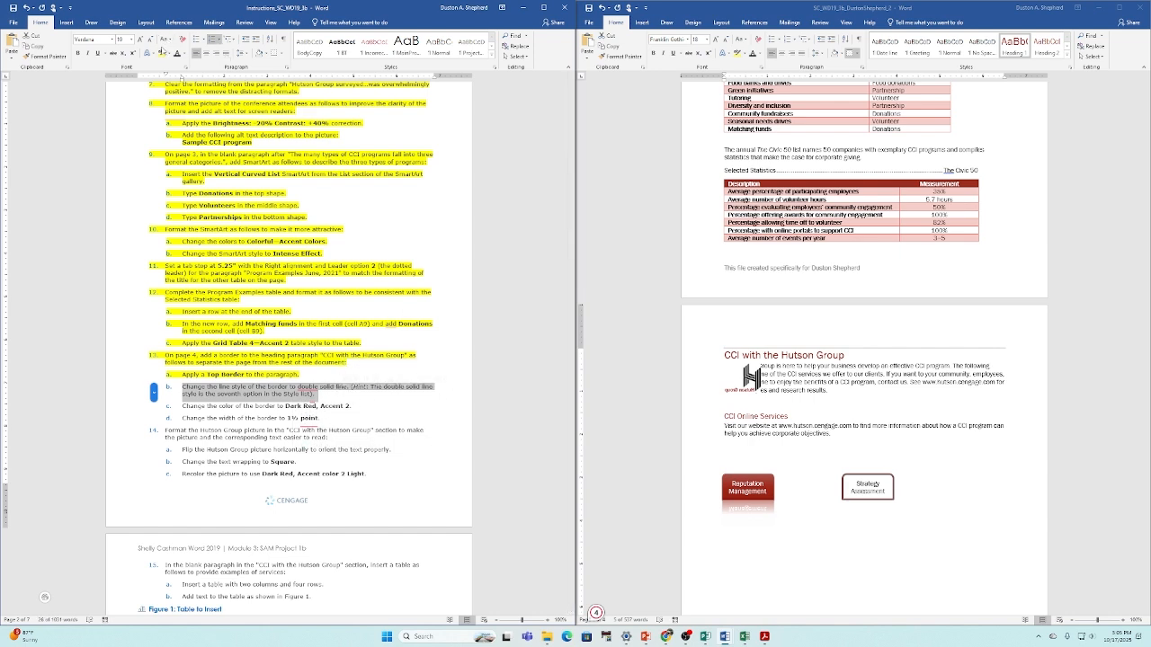
click(163, 53)
click(735, 350)
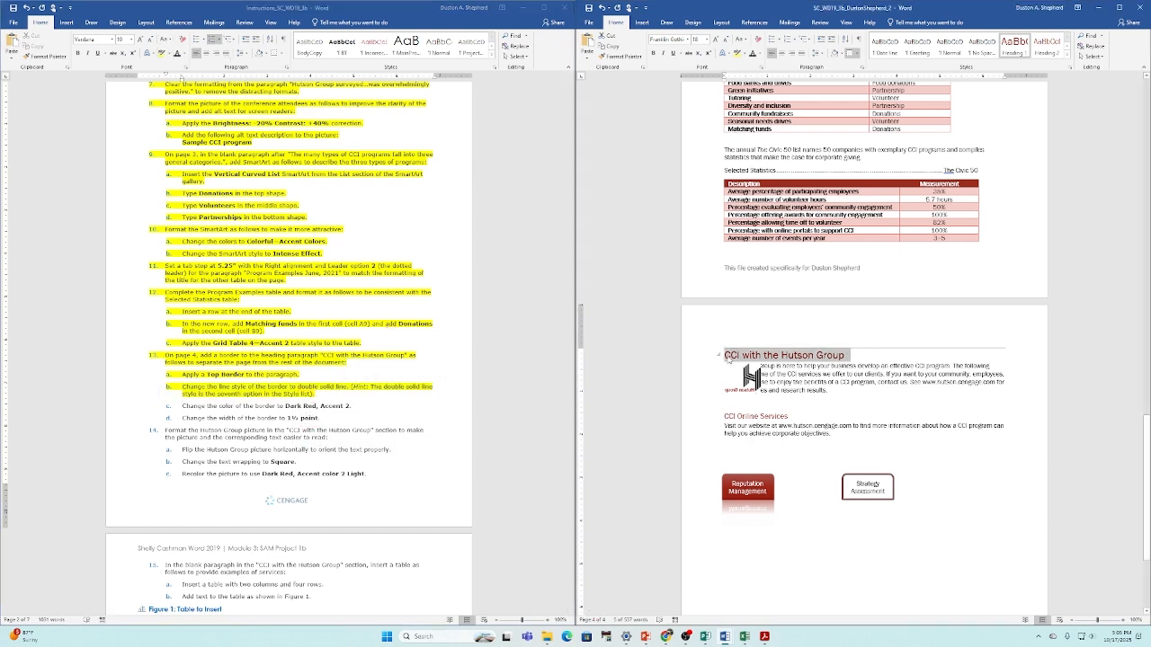
click(858, 57)
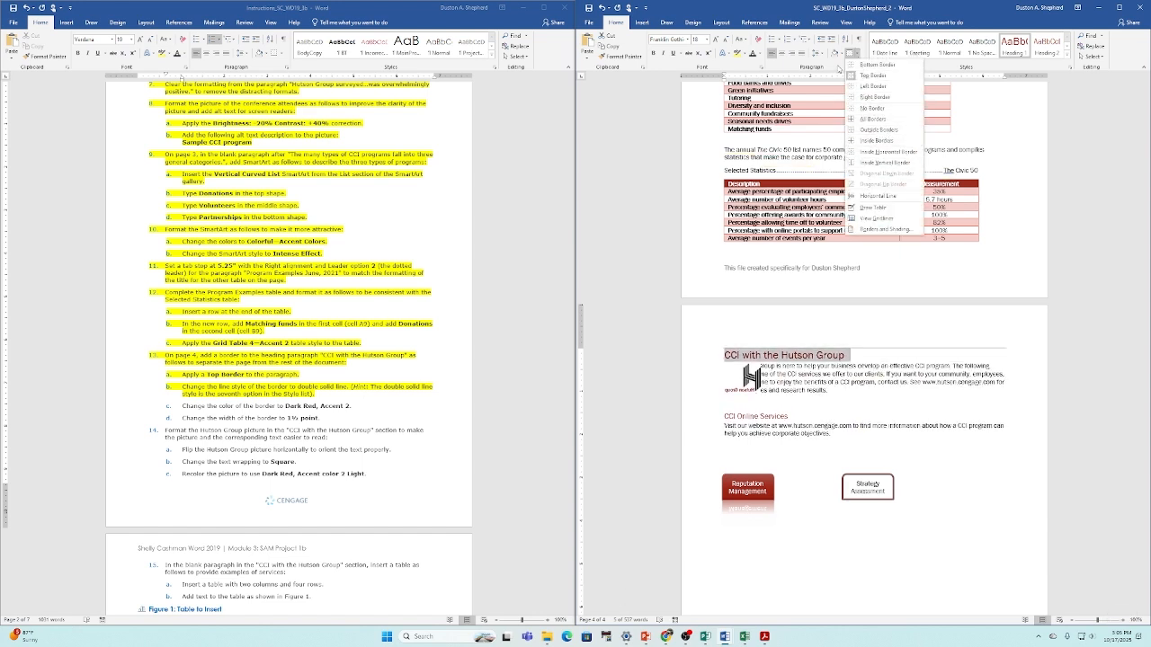
click(834, 65)
click(862, 68)
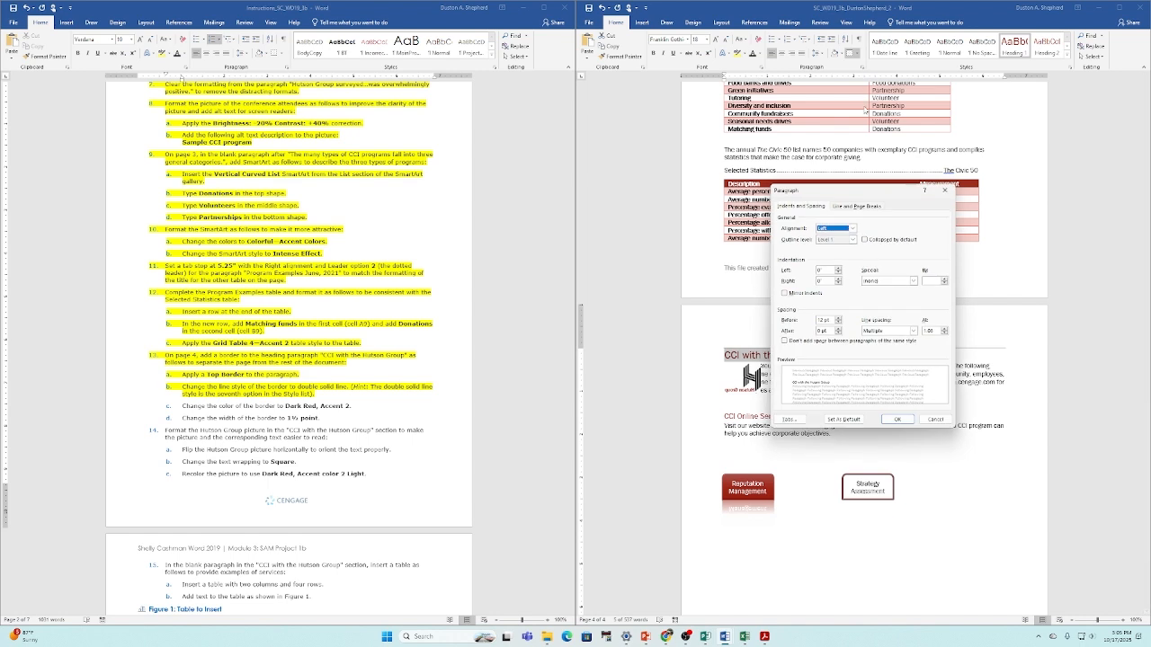
click(944, 189)
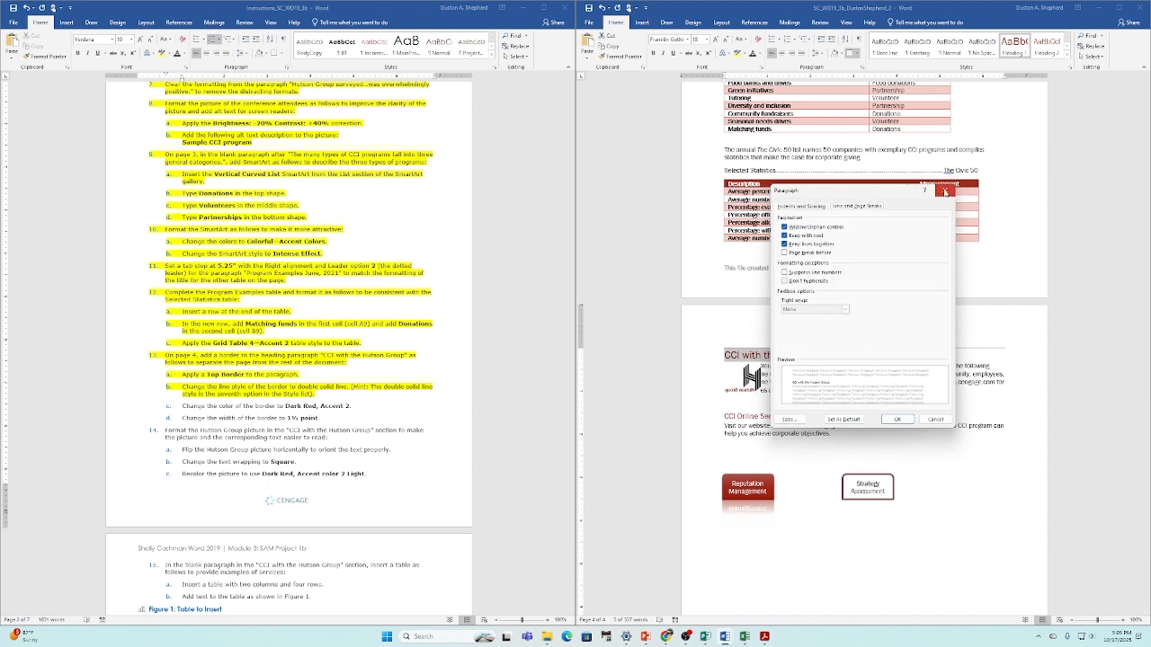
Open the Borders and Shading settings for the heading paragraph and choose the double solid line style.
click(856, 55)
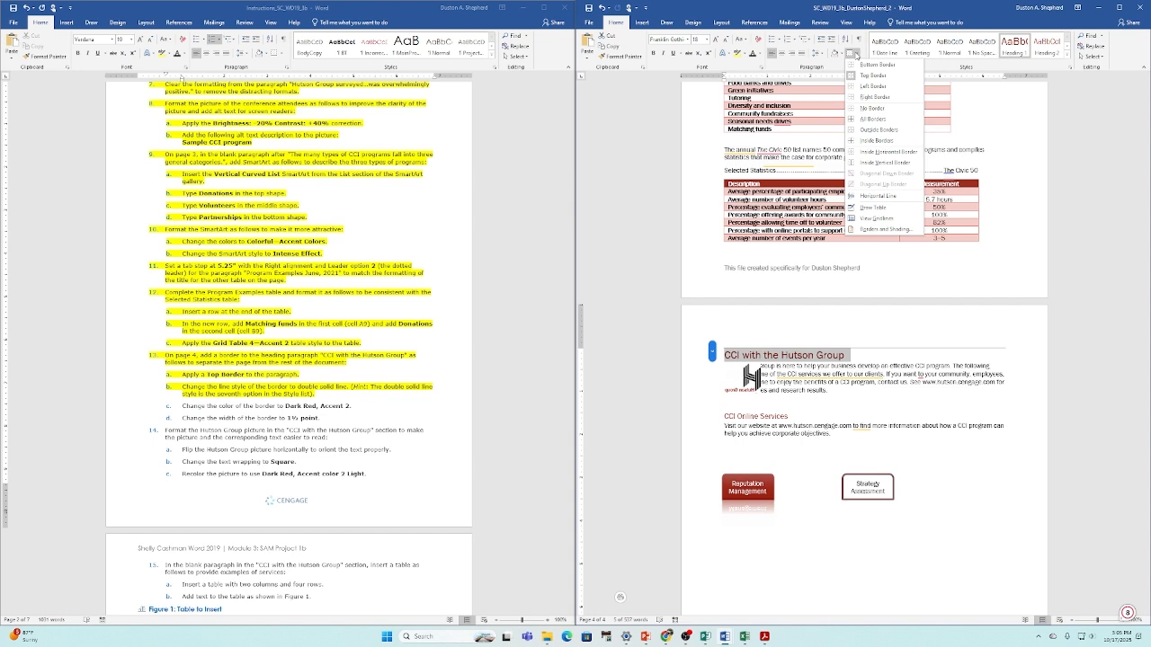
click(890, 229)
drag(882, 226, 976, 125)
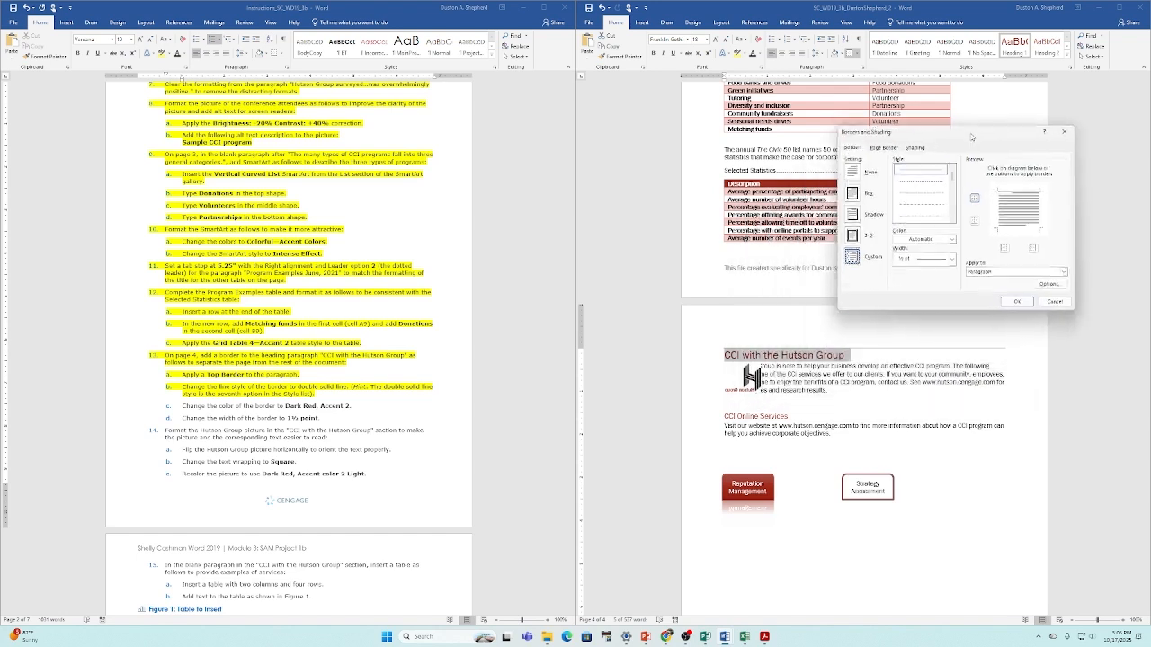
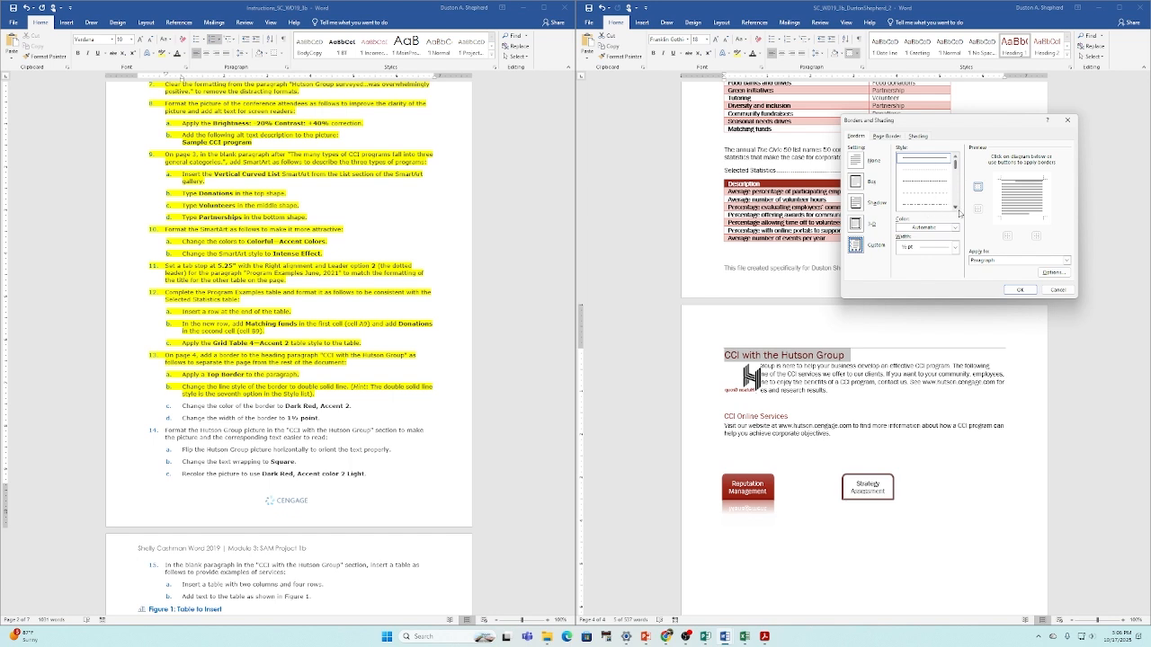
click(955, 208)
click(954, 209)
click(928, 206)
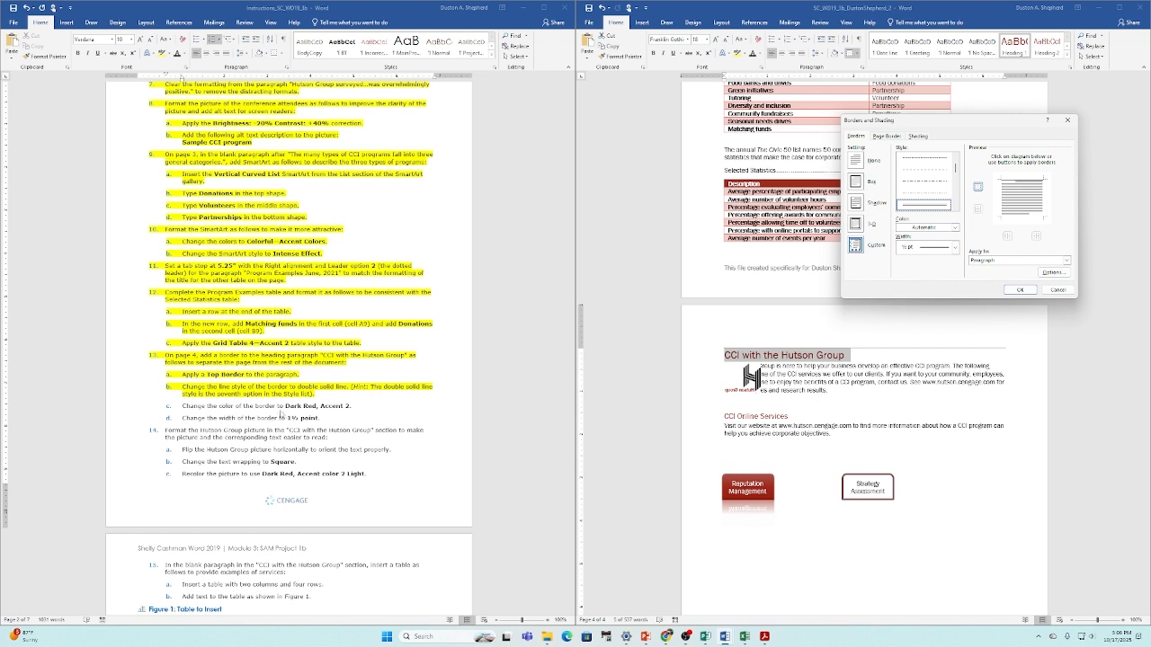
Set the border color to Dark Red, Accent 2 and the width to 1½ pt, and apply it to the heading's top edge.
click(953, 228)
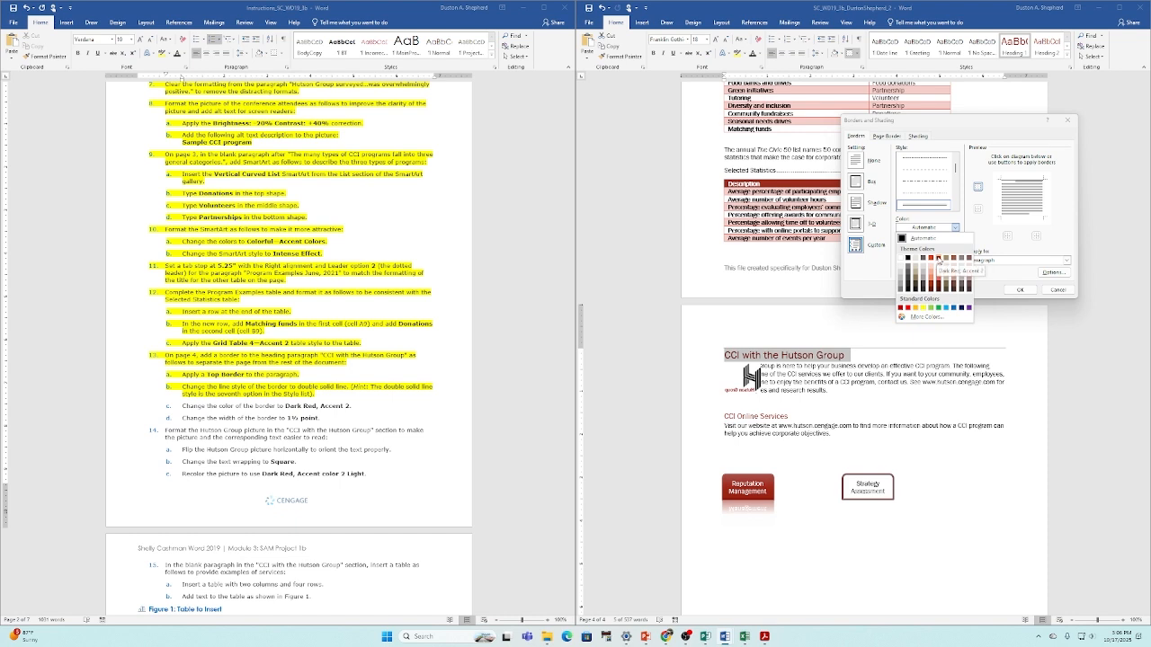
click(938, 260)
click(955, 247)
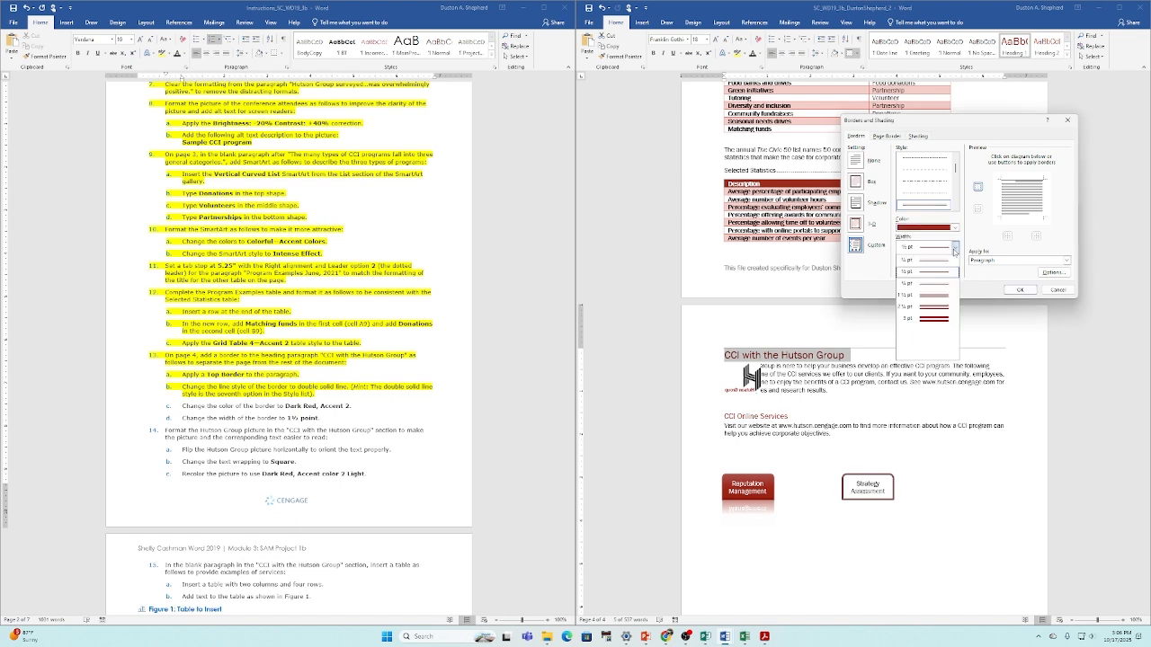
click(931, 295)
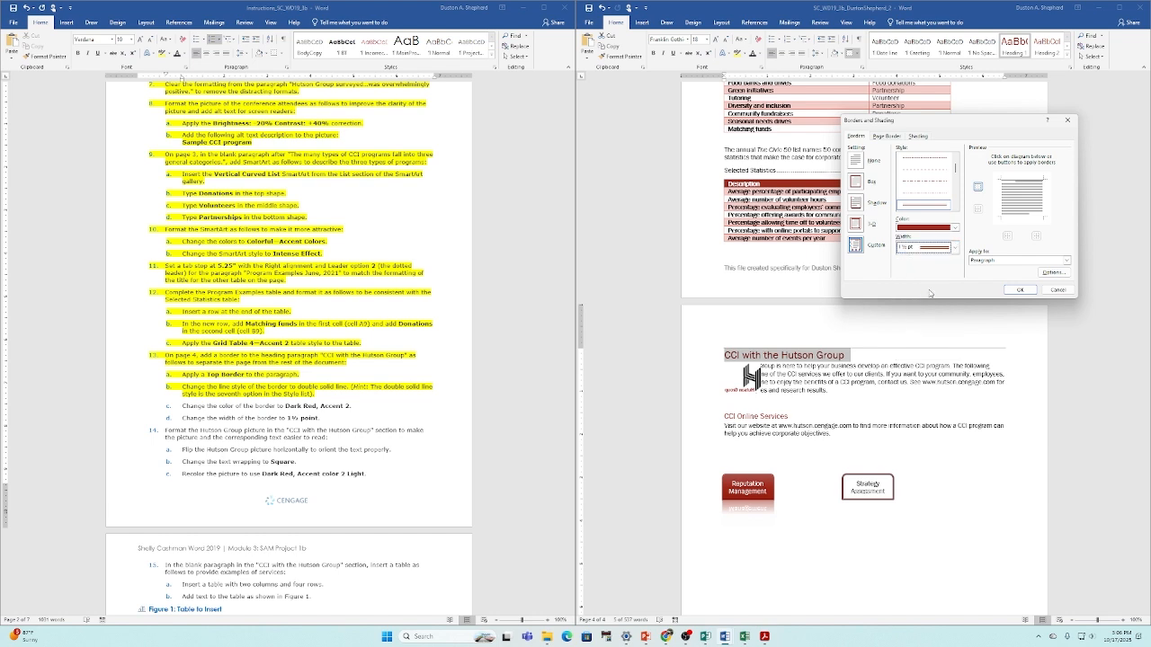
click(1020, 185)
click(1021, 290)
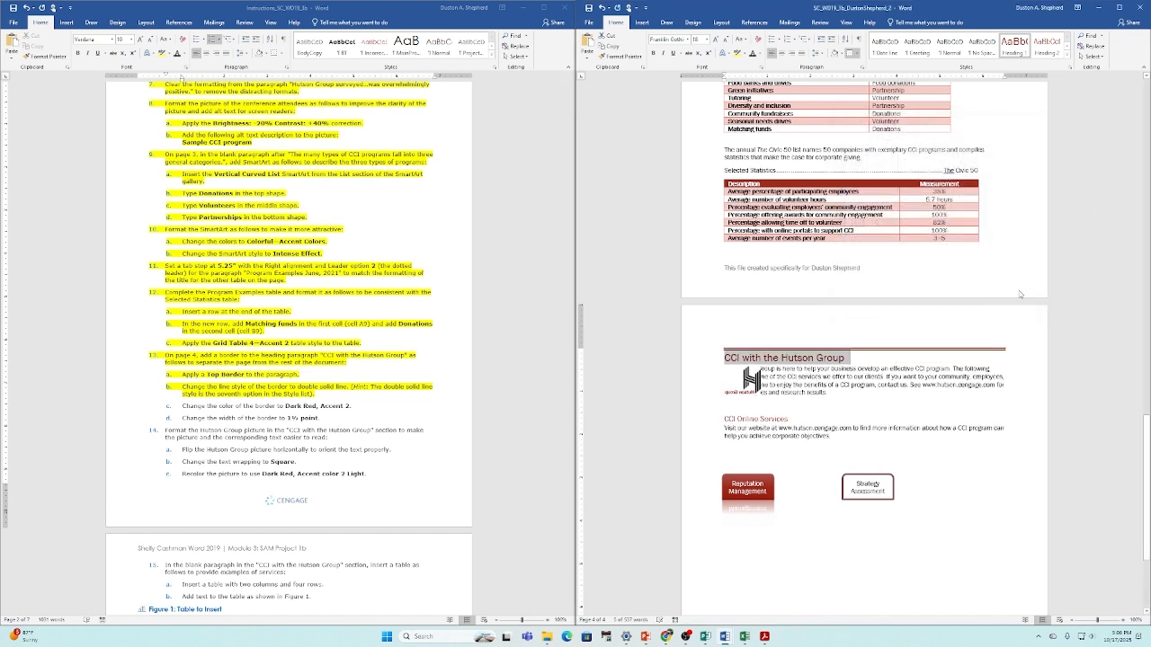
Highlight instructions 13c and 13d about the border's color and width in yellow.
click(753, 379)
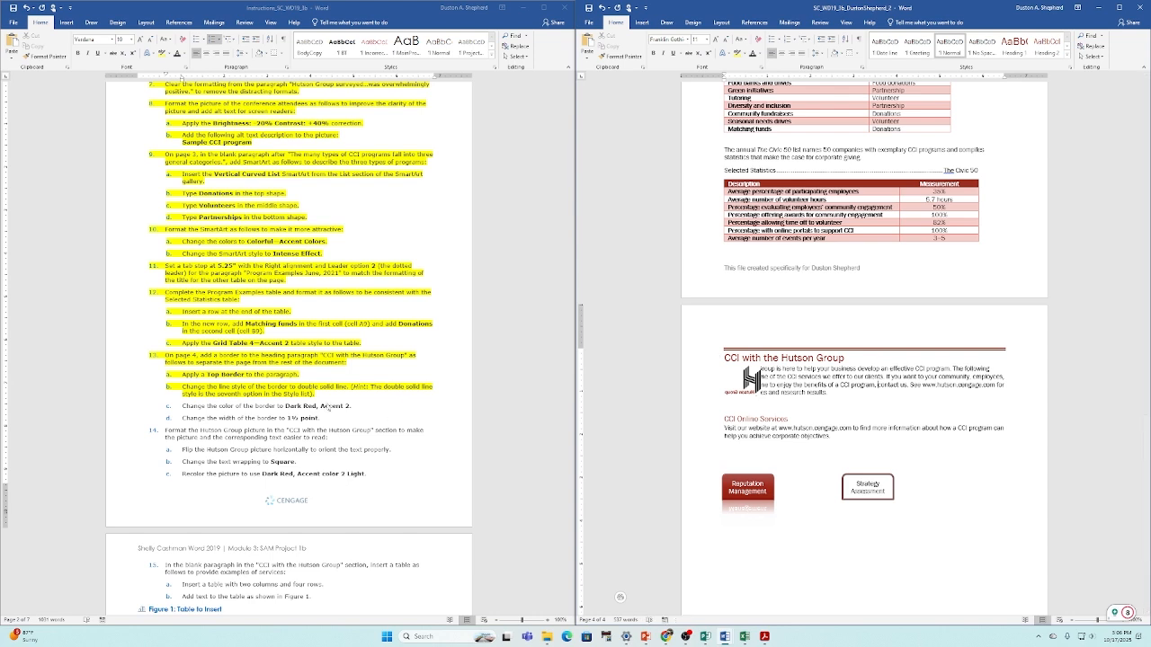
click(192, 405)
drag(181, 394, 320, 418)
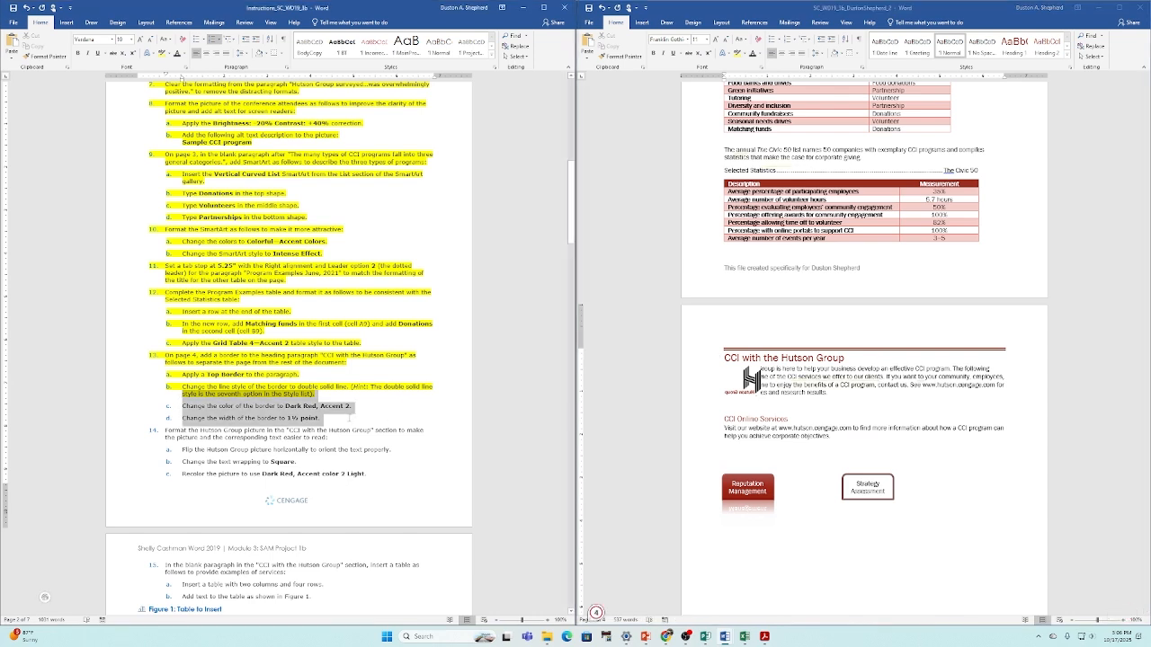
click(162, 53)
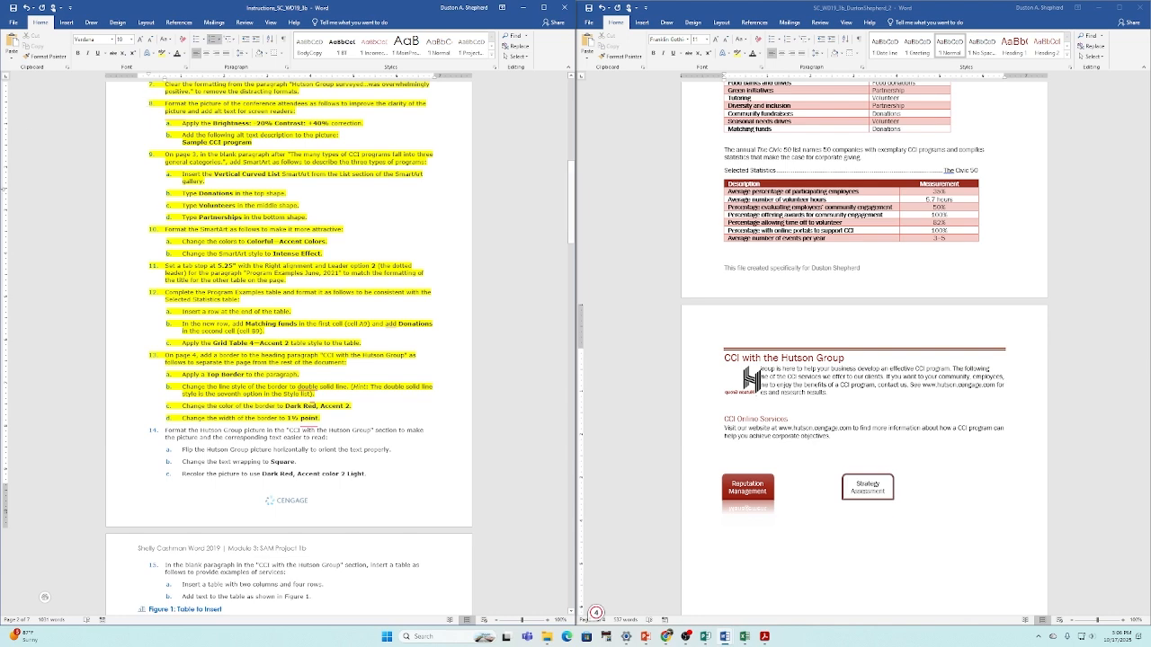
Highlight the main text of instruction 14 about formatting the Hutson Group picture in yellow.
scroll(194, 372, down, 2)
scroll(194, 372, down, 1)
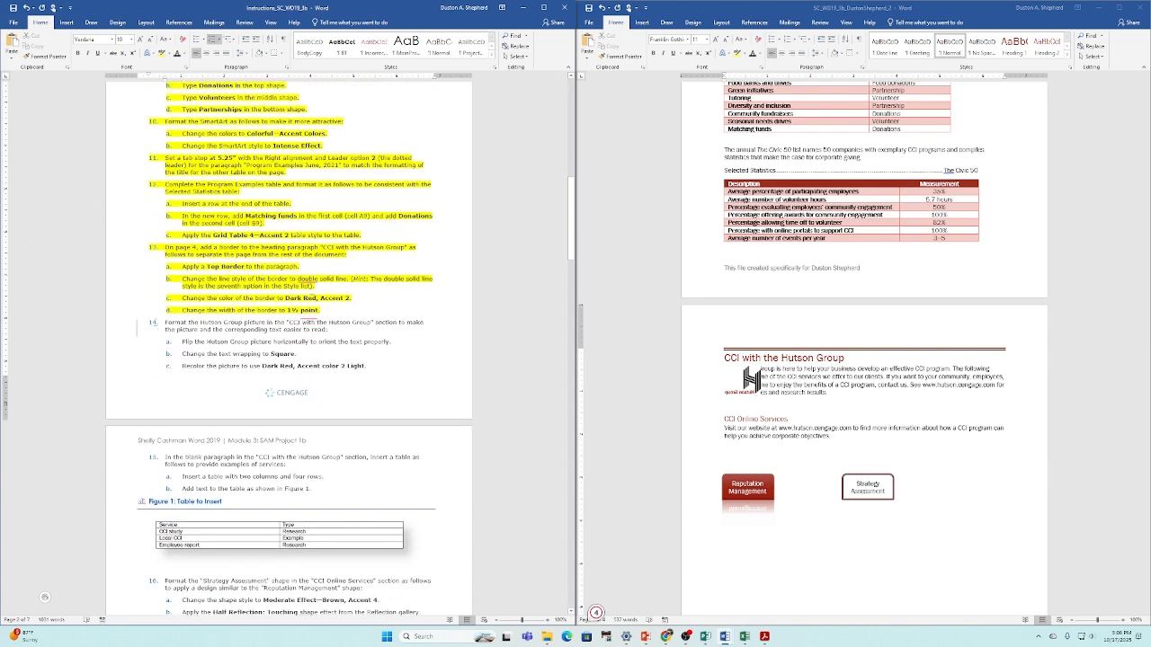
drag(164, 322, 354, 330)
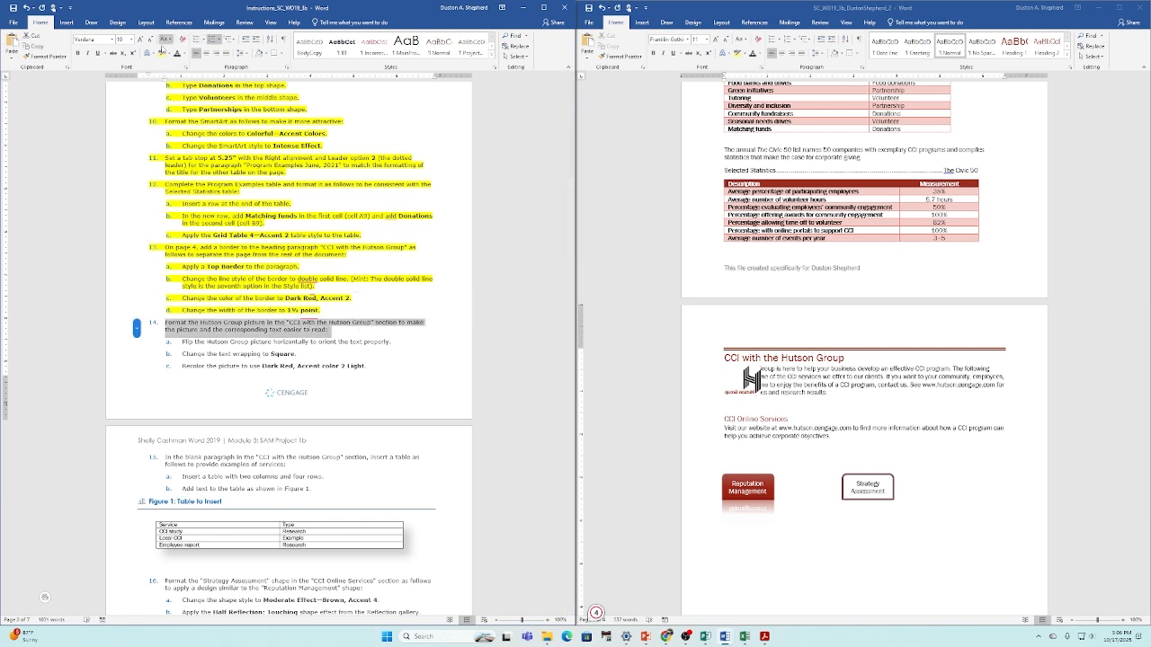
click(167, 52)
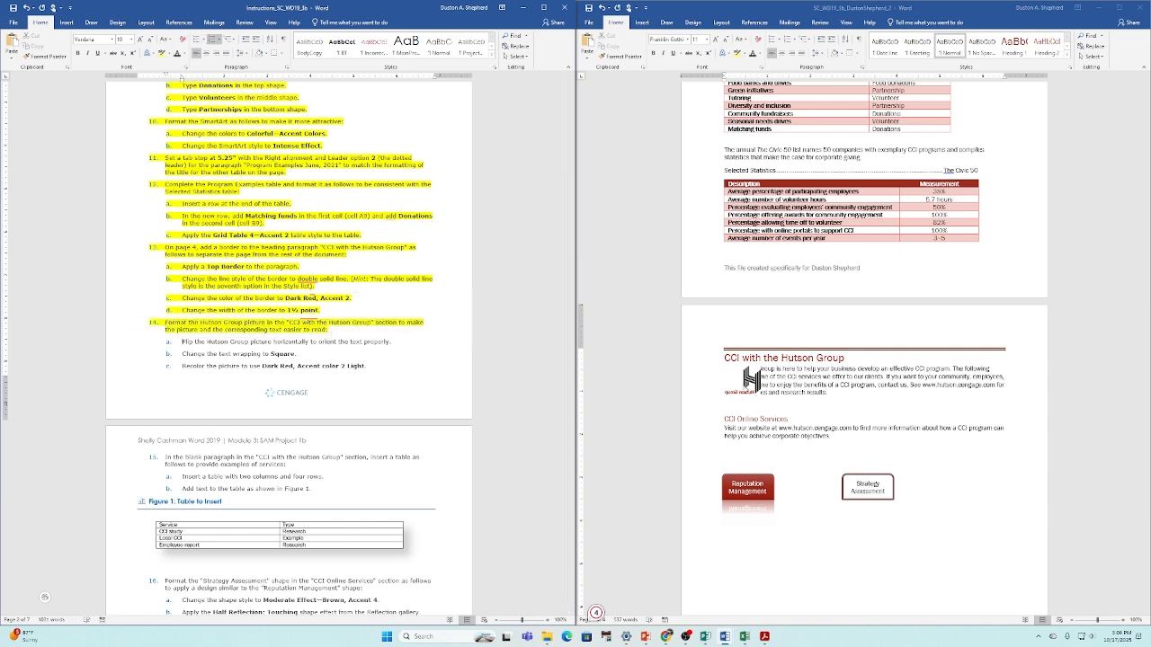
Flip the Hutson Group picture in the "CCI with the Hutson Group" section horizontally.
click(751, 381)
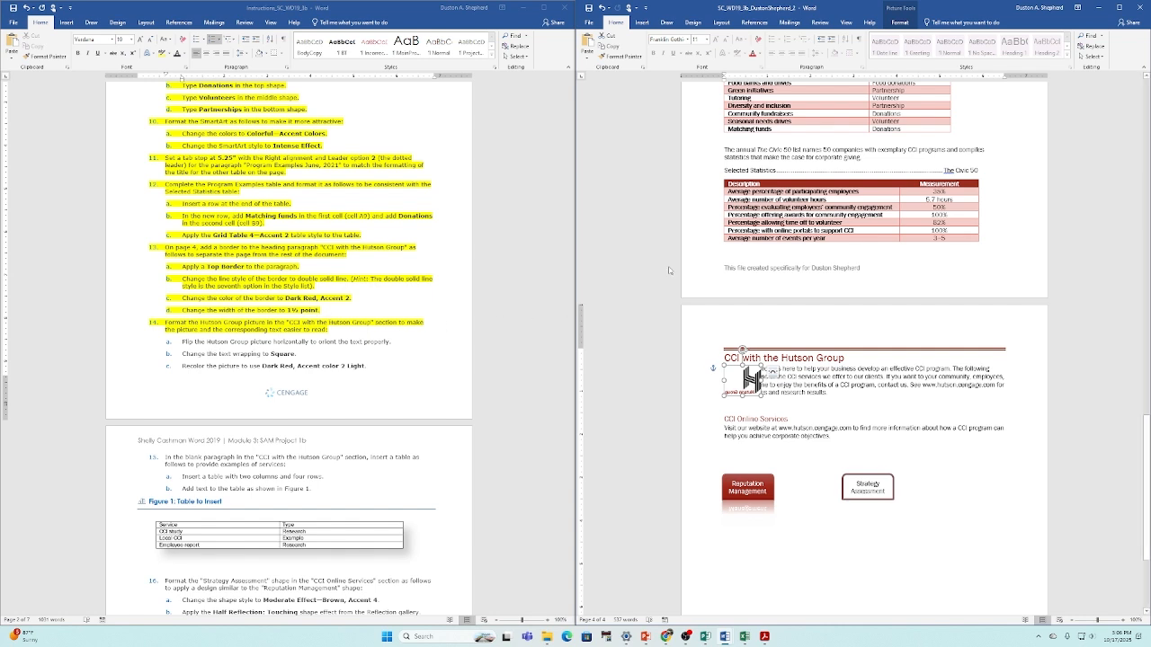
click(894, 23)
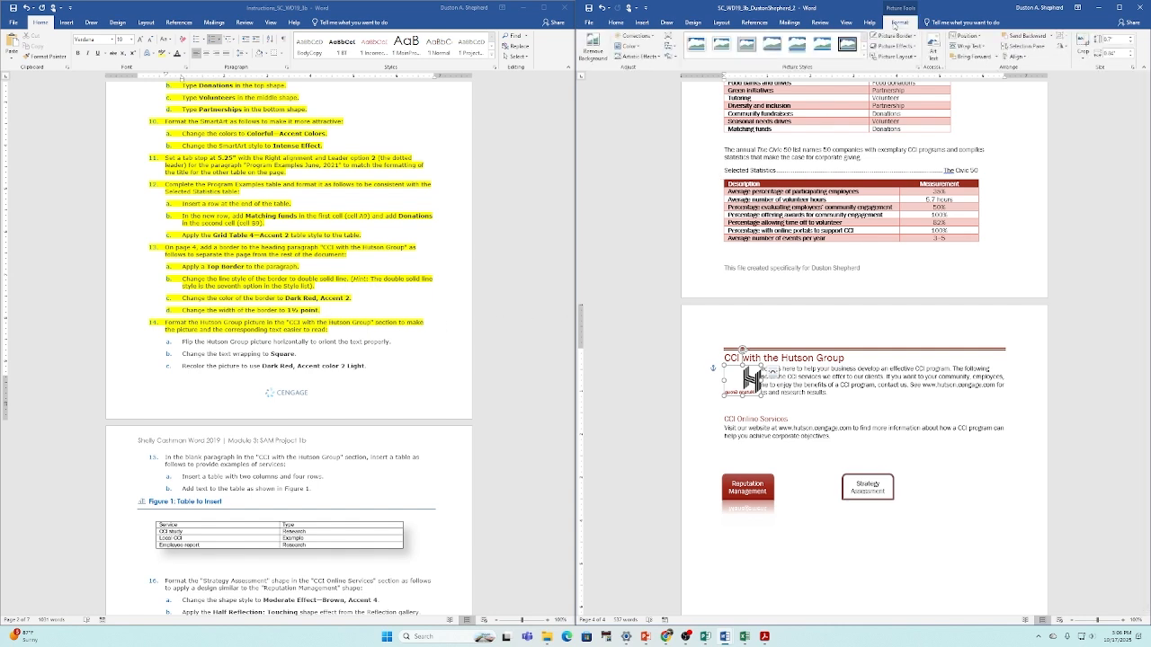
click(1062, 46)
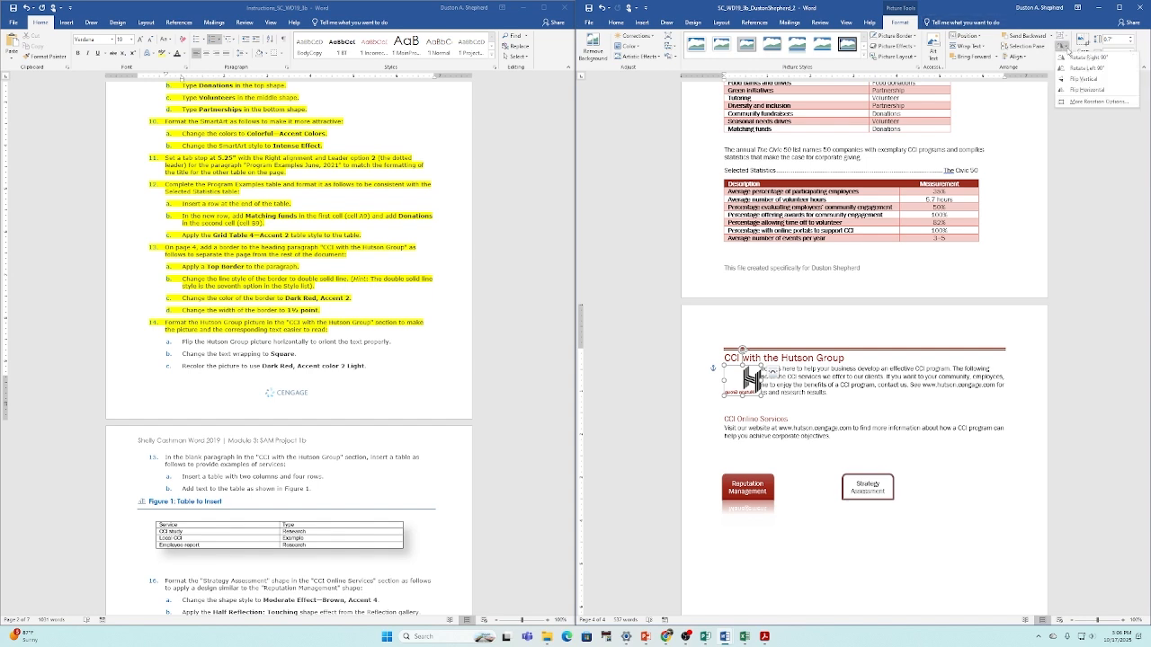
click(1073, 89)
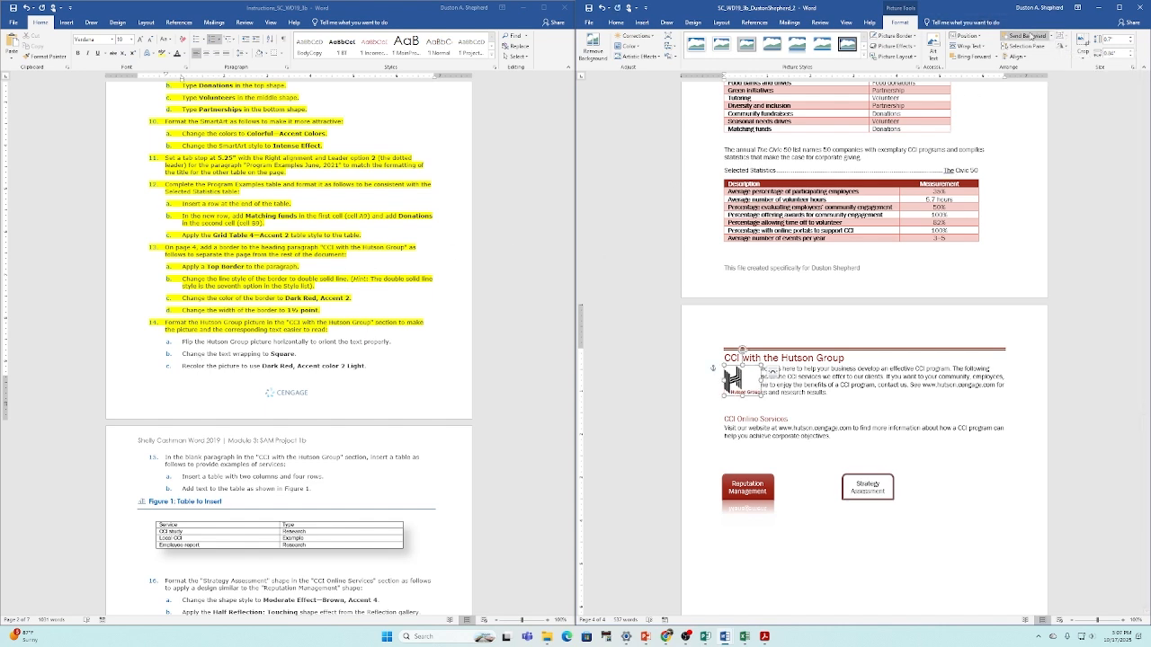
Set the Hutson Group picture's text wrapping to Square and recolor it with Dark Red, Accent color 2 Light.
click(985, 46)
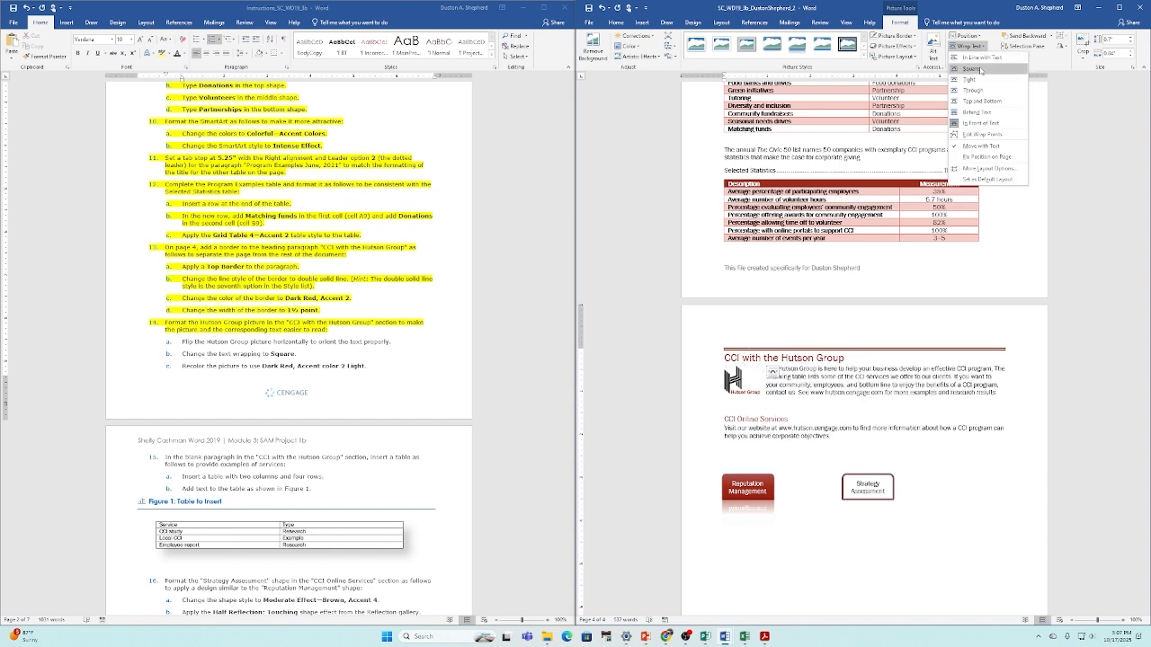
click(980, 70)
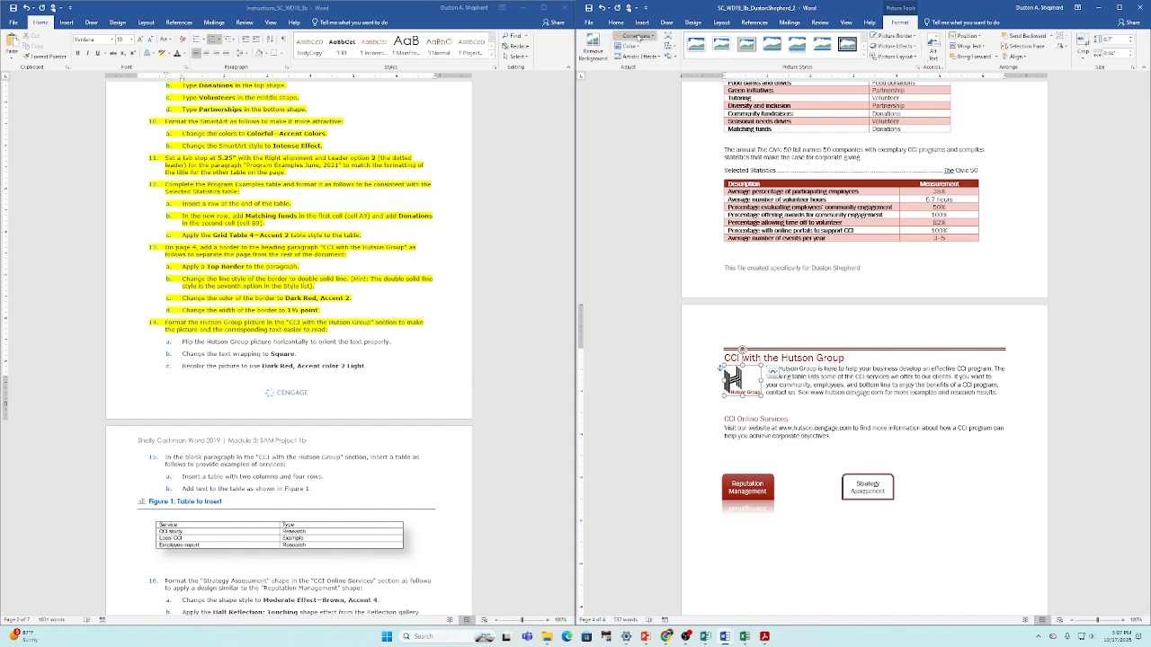
click(636, 46)
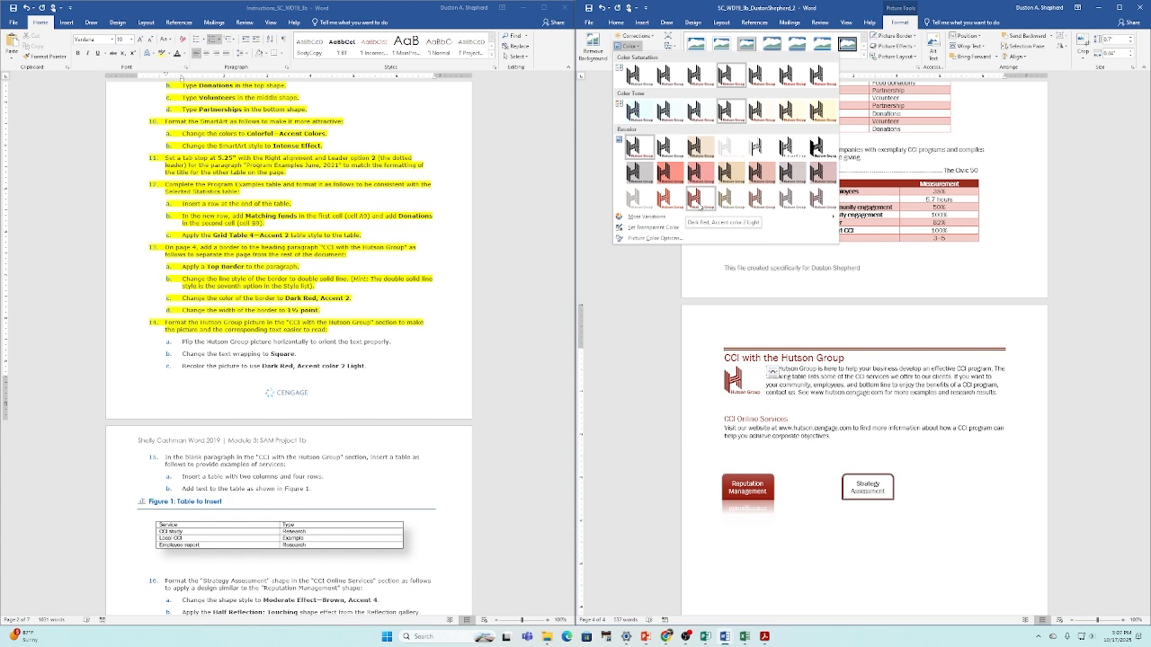
click(700, 200)
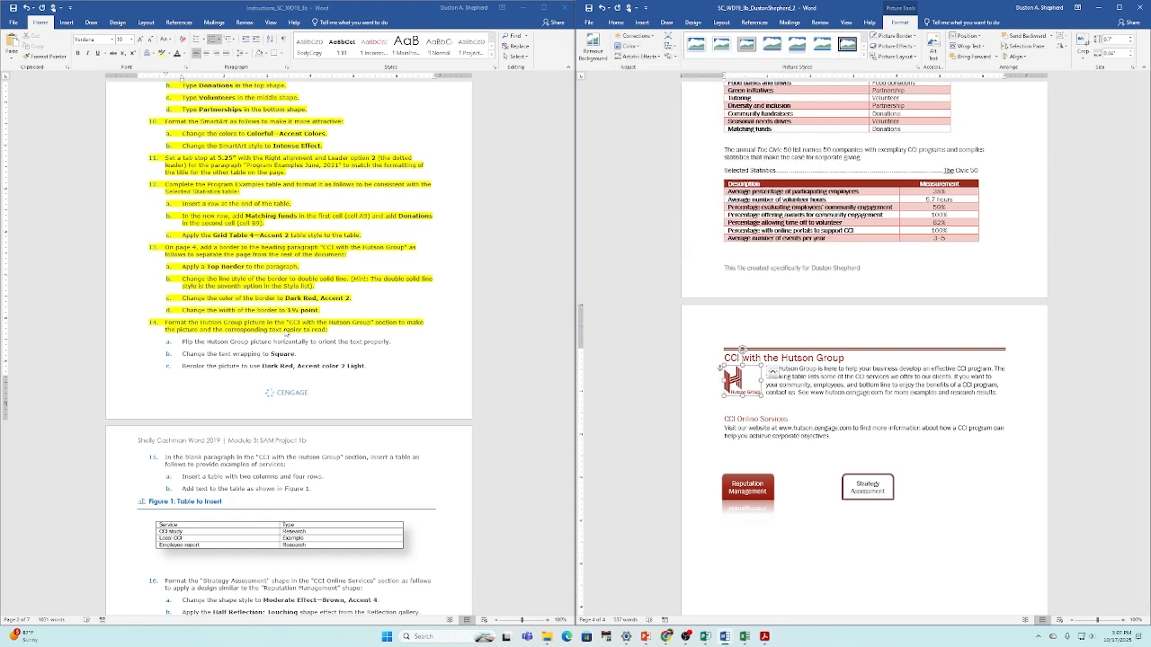
Highlight instructions 14a through 14c about the picture's flip, wrapping and recoloring in yellow.
click(185, 342)
drag(182, 342, 366, 366)
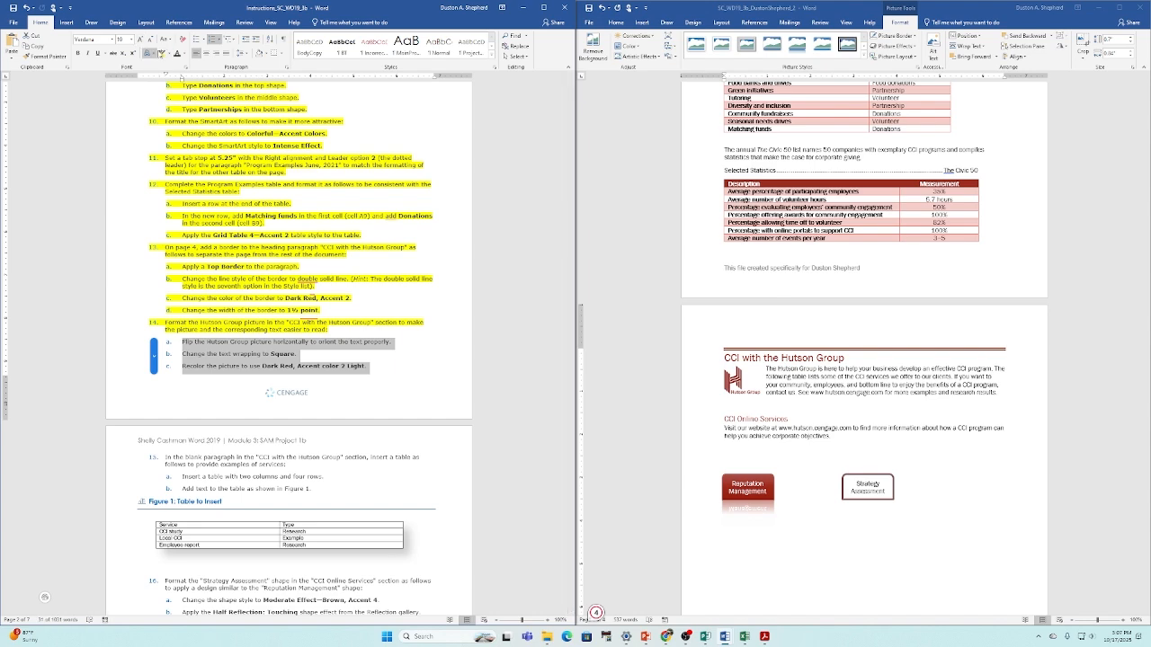
click(165, 53)
Highlight the main text of instruction 15 about inserting a table of example services in yellow.
scroll(259, 327, down, 3)
scroll(259, 327, down, 1)
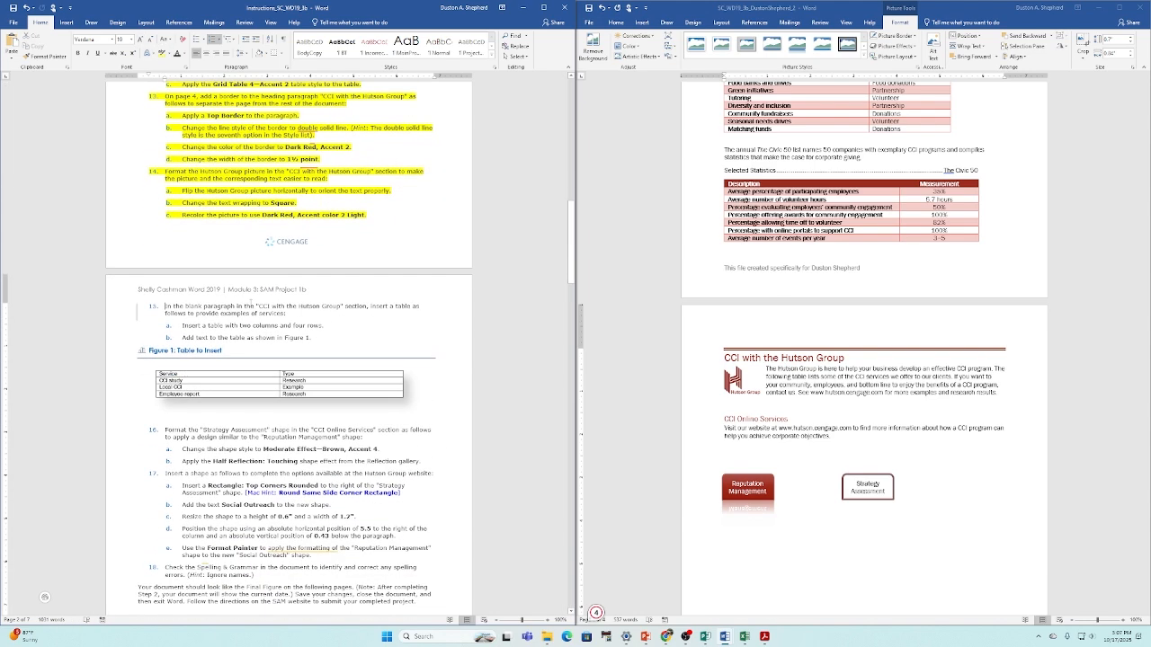
drag(166, 263, 288, 271)
click(165, 53)
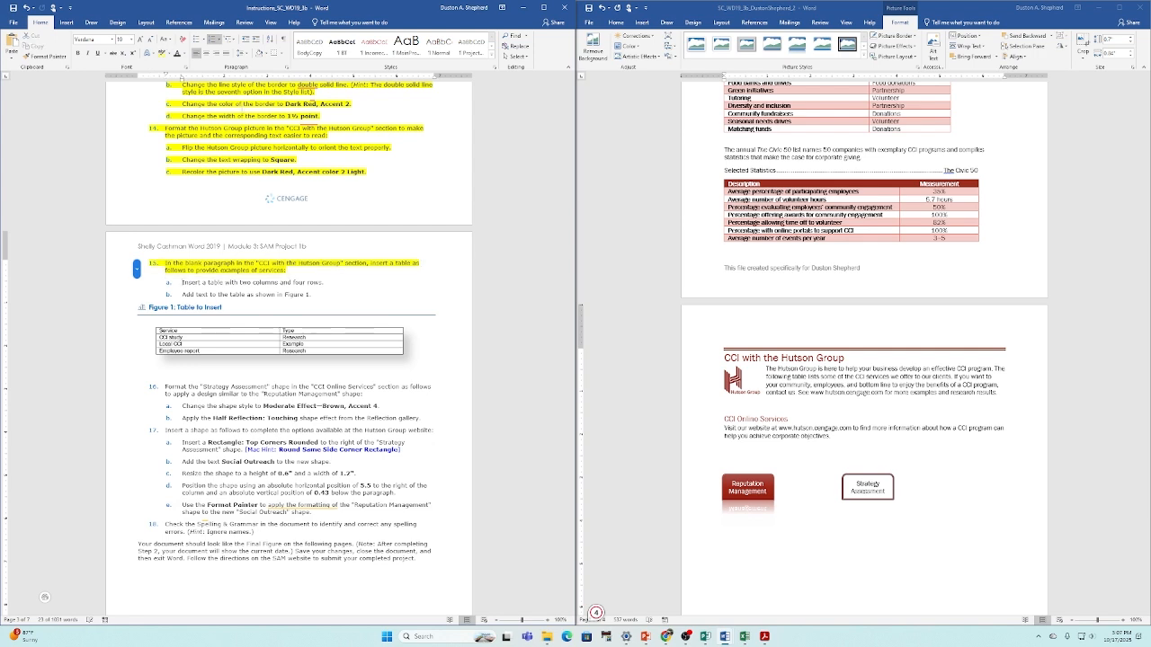
Insert a table with two columns and four rows in the blank paragraph of the "CCI with the Hutson Group" section.
click(743, 387)
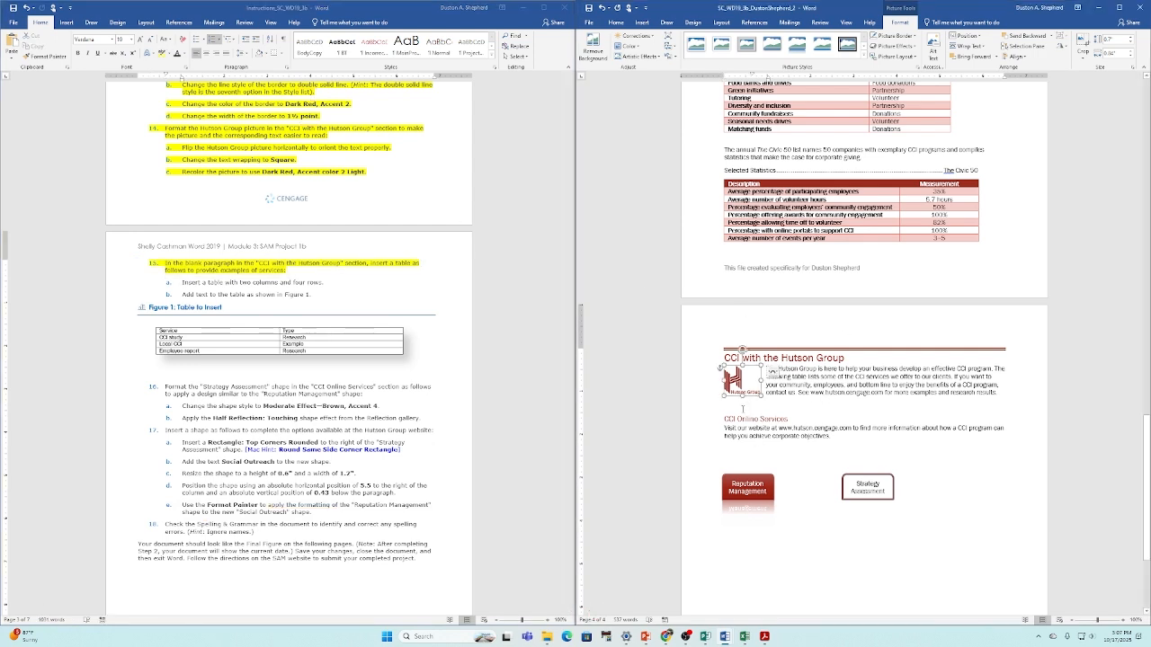
click(743, 406)
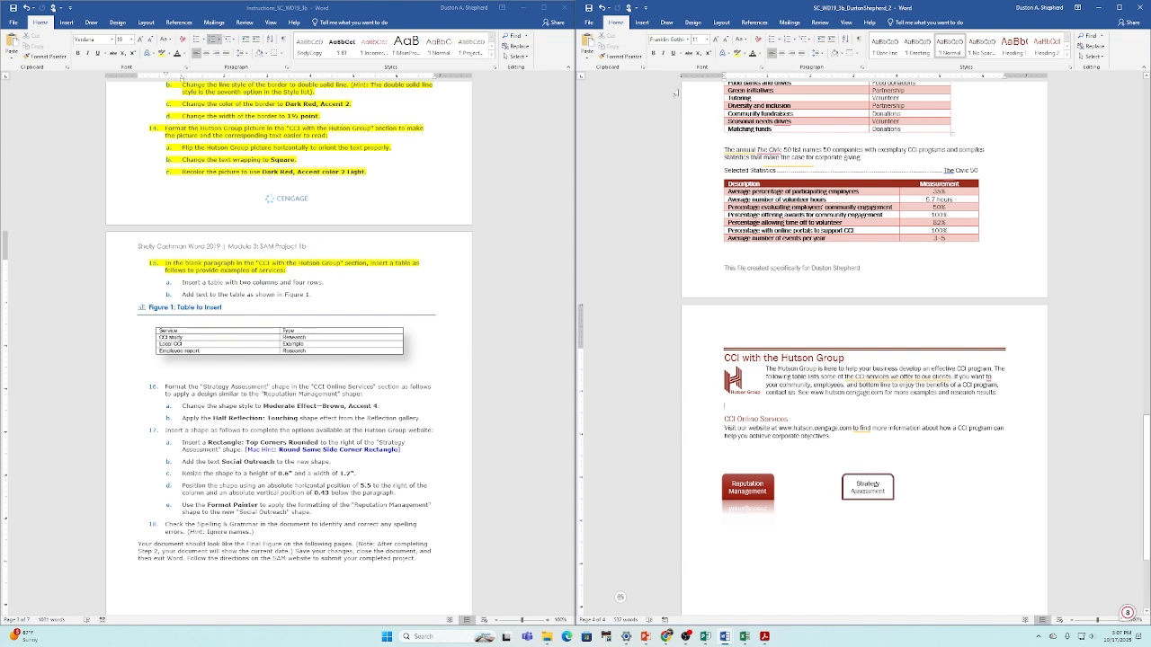
click(641, 21)
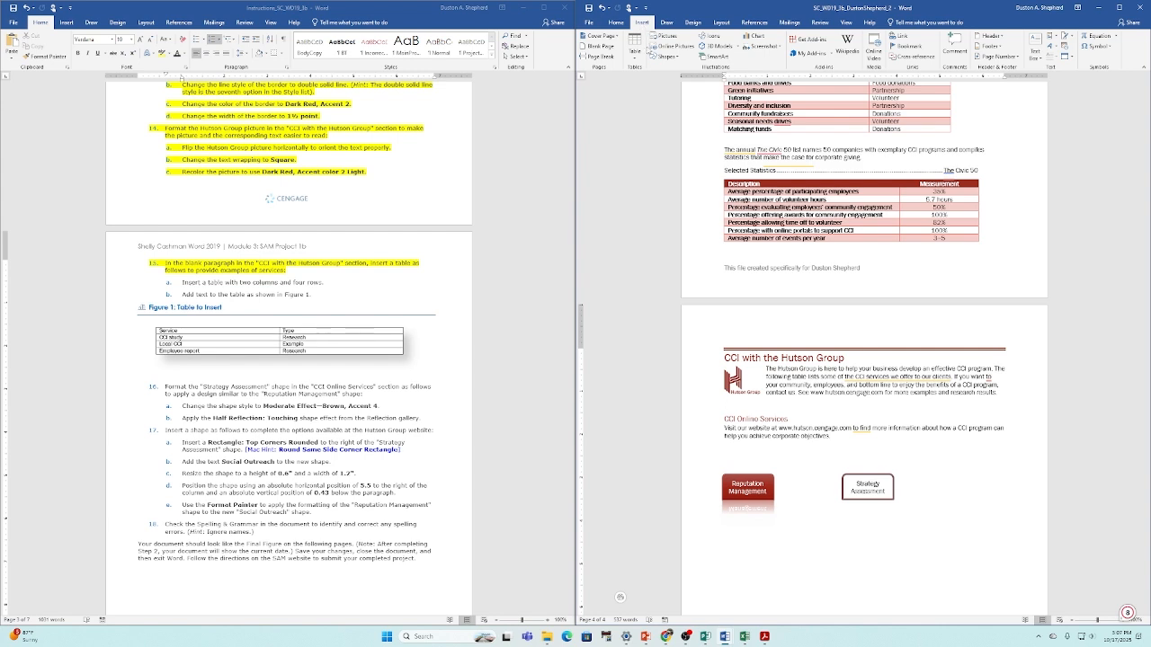
click(639, 54)
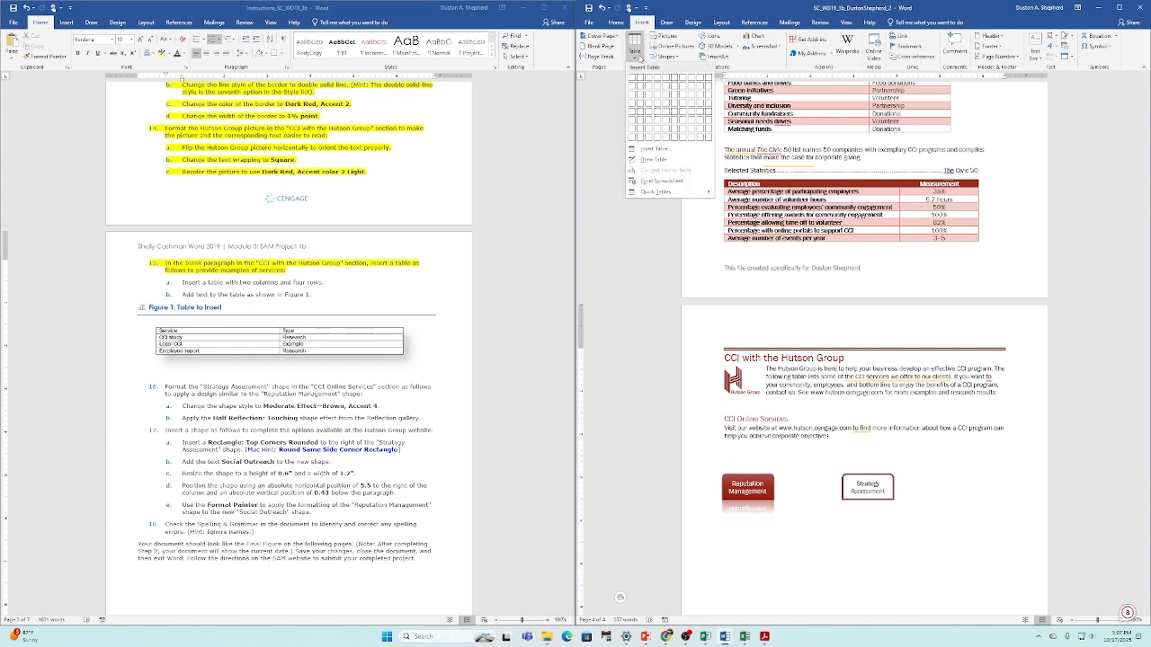
click(656, 149)
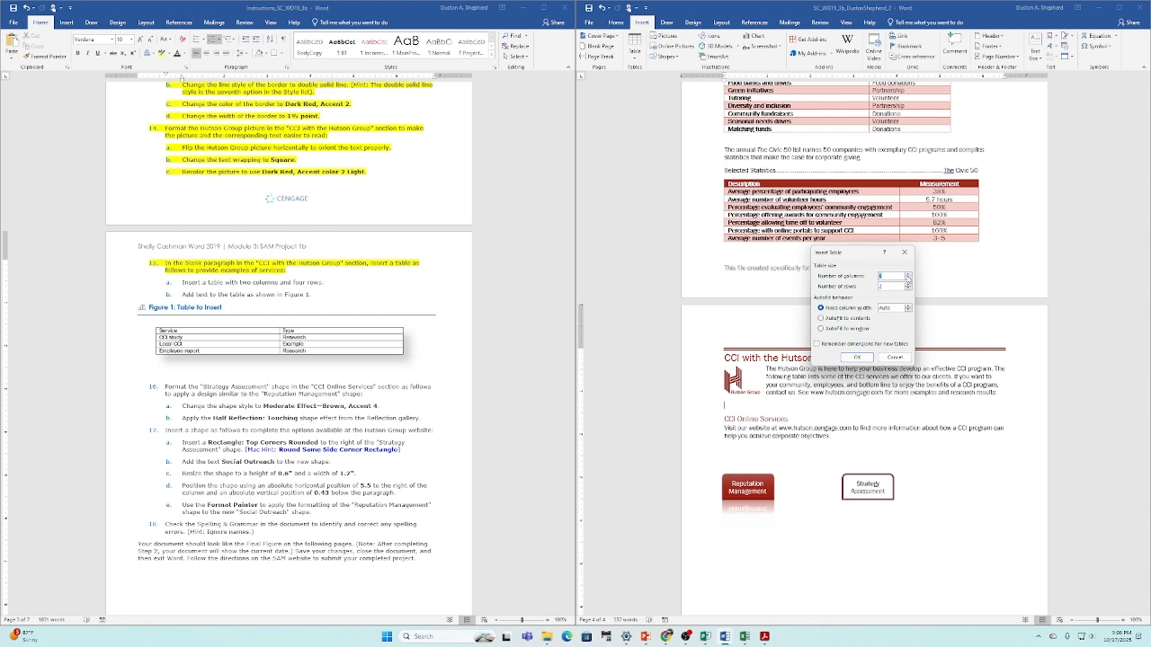
click(908, 280)
click(854, 357)
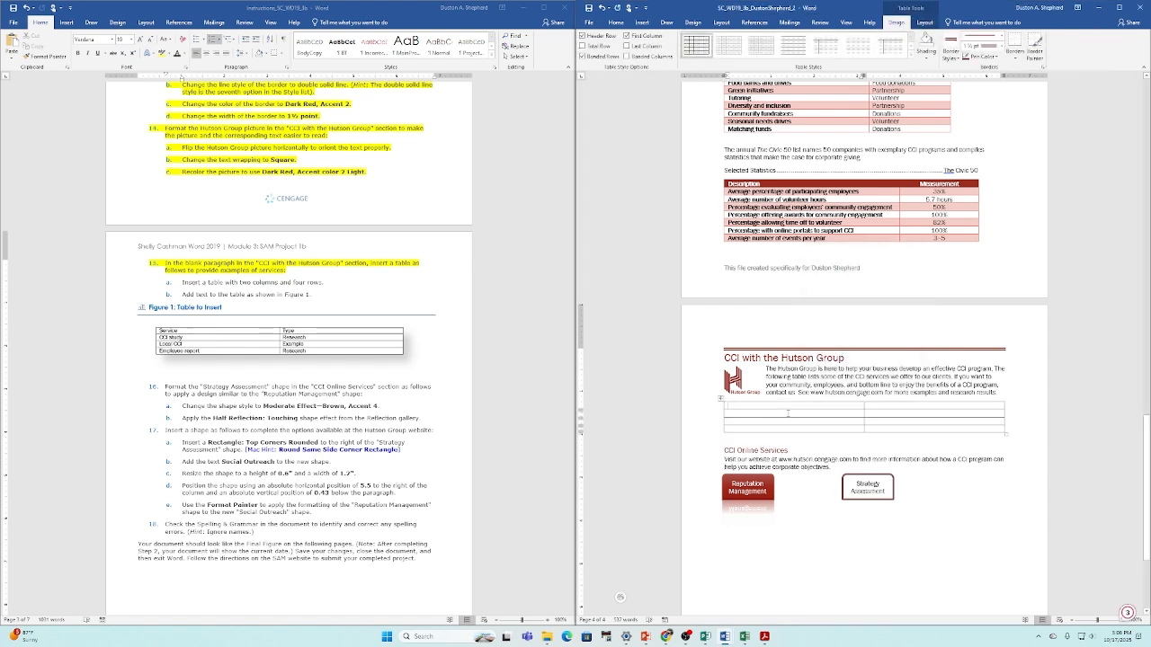
Fill the table with the headings Service and Type, and the rows CCI study/Research, Local CCI/Example and Employee report/Research.
text(Service)
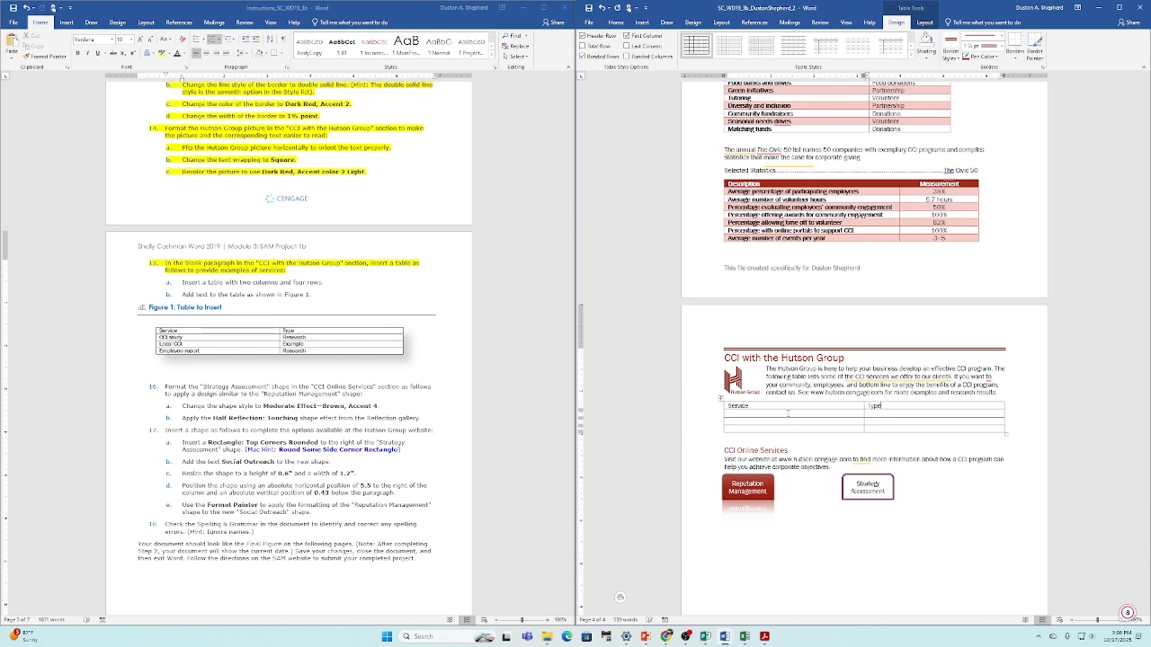
text(CCI study)
key(Tab)
text(Research )
text(Local CCI	)
text(Example )
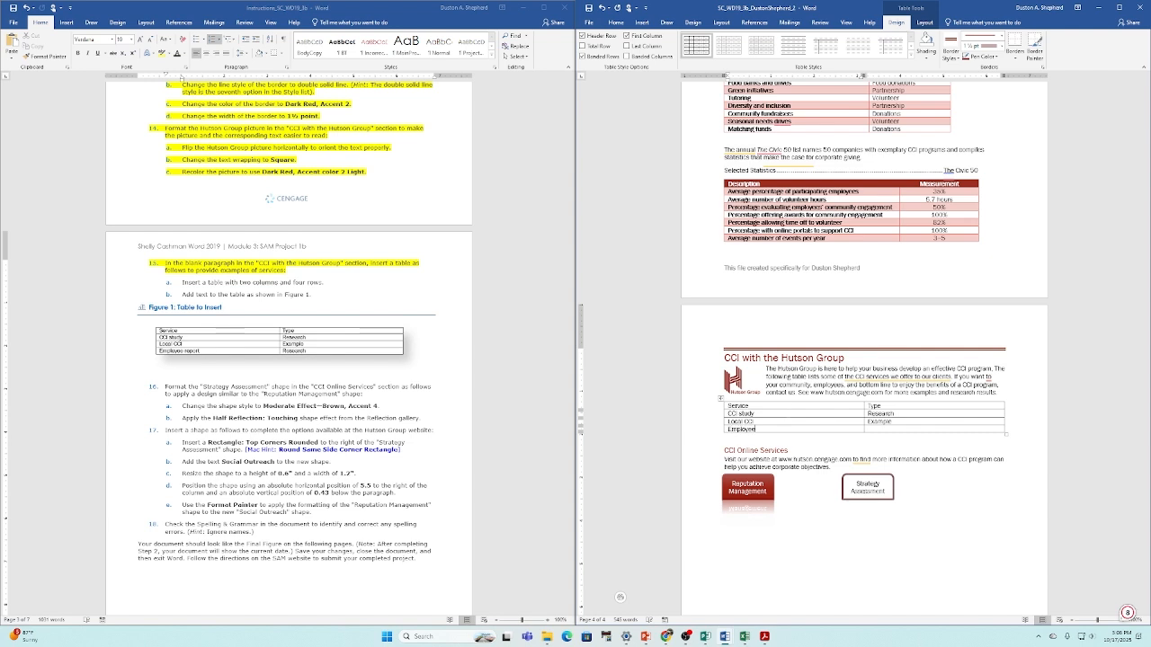
text(Employee report	)
text(Research)
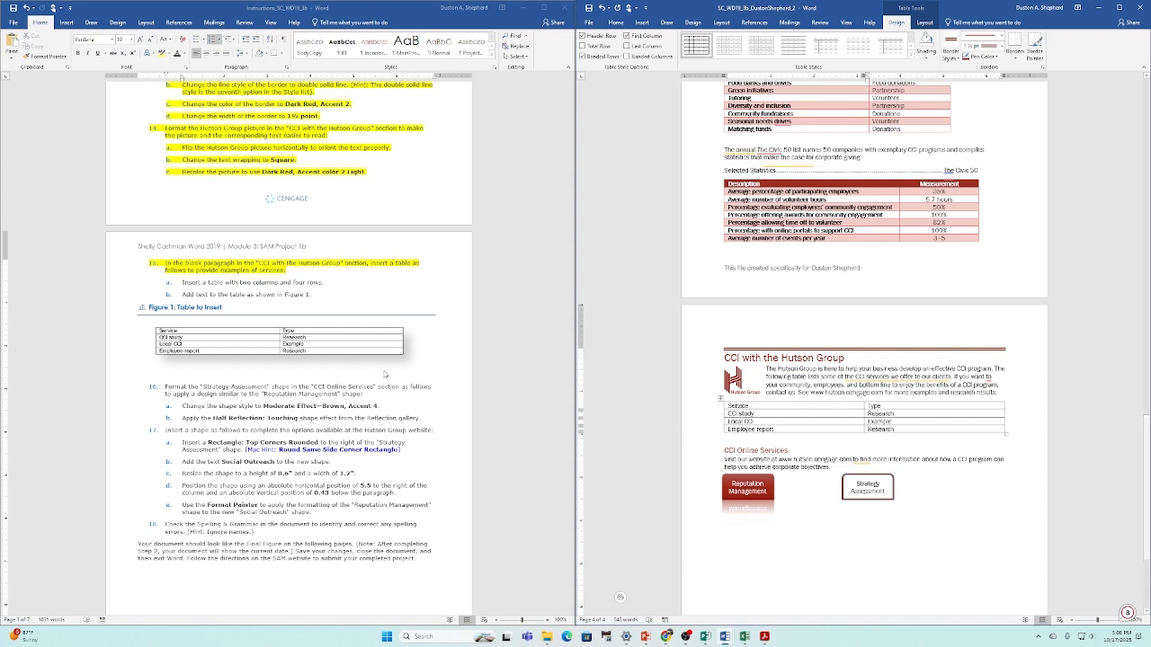
Highlight instructions 15a and 15b about the table's size and text in yellow.
click(175, 386)
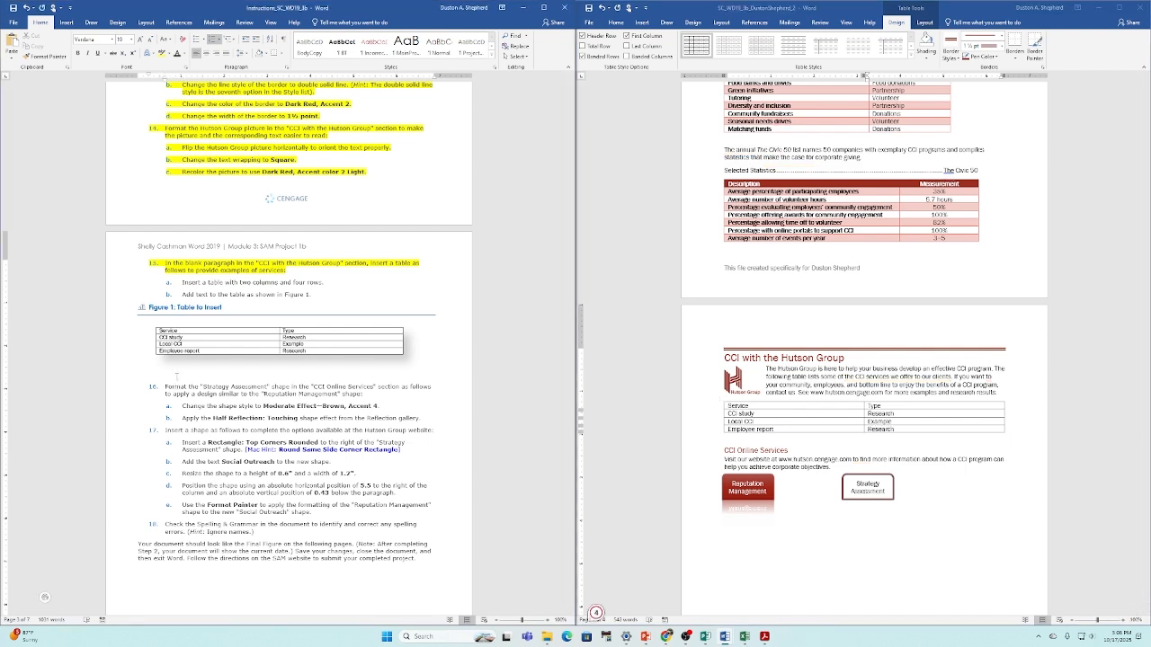
drag(181, 282, 317, 295)
click(162, 54)
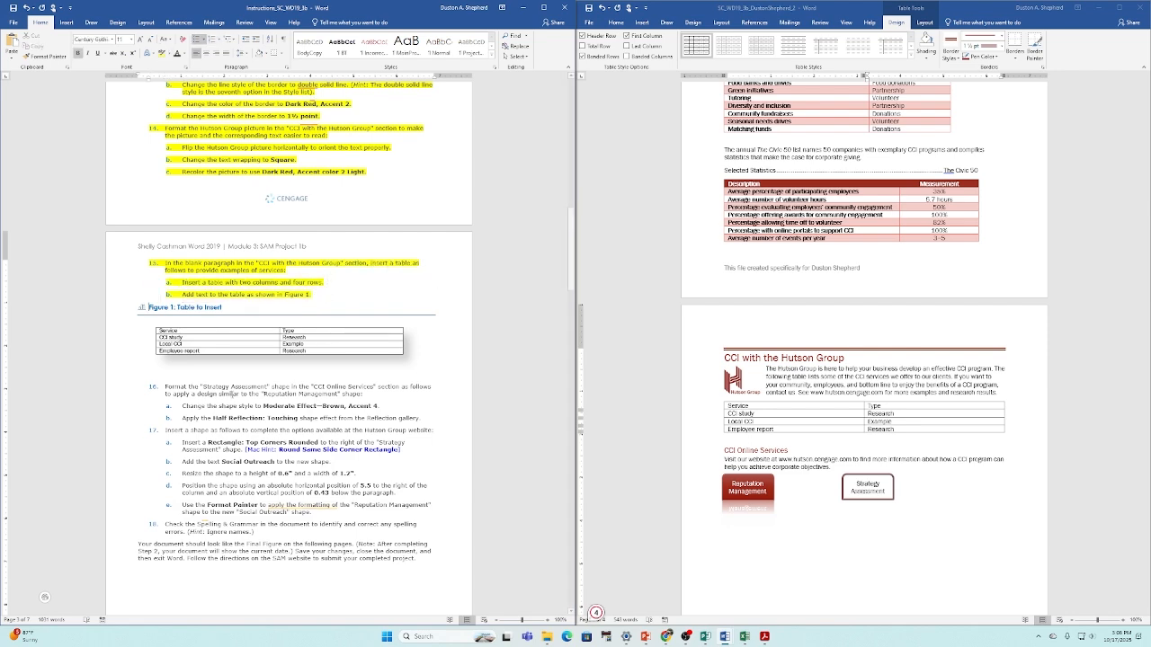
Highlight the main text of instruction 16 about formatting the "Strategy Assessment" shape in yellow.
scroll(216, 329, down, 1)
click(215, 329)
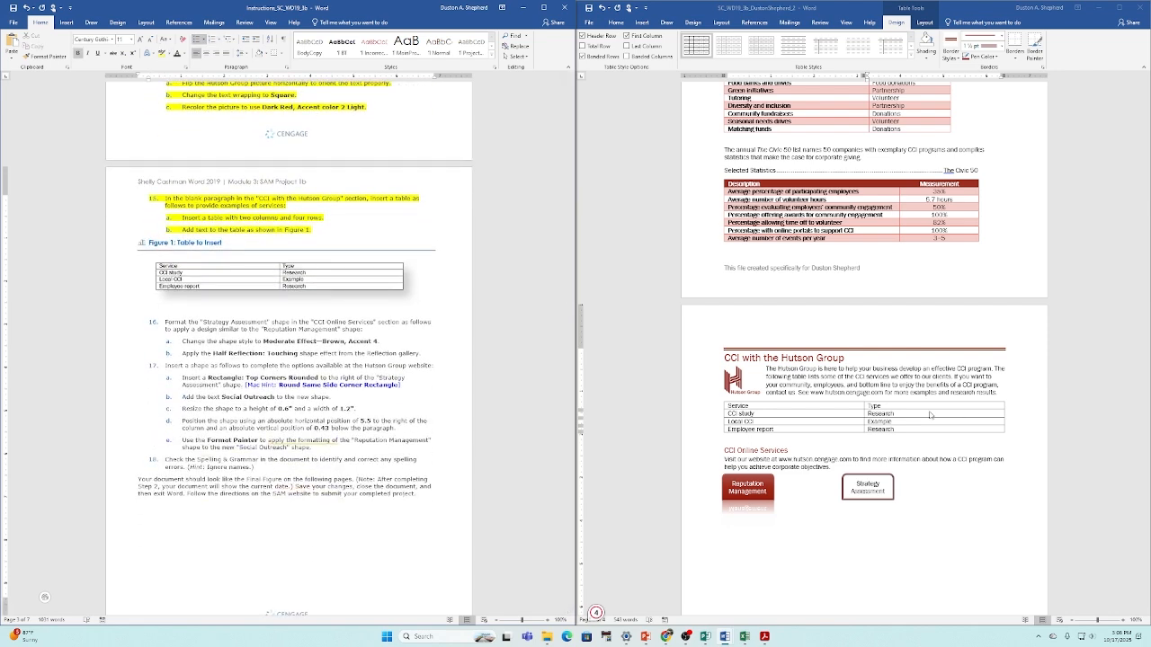
click(751, 437)
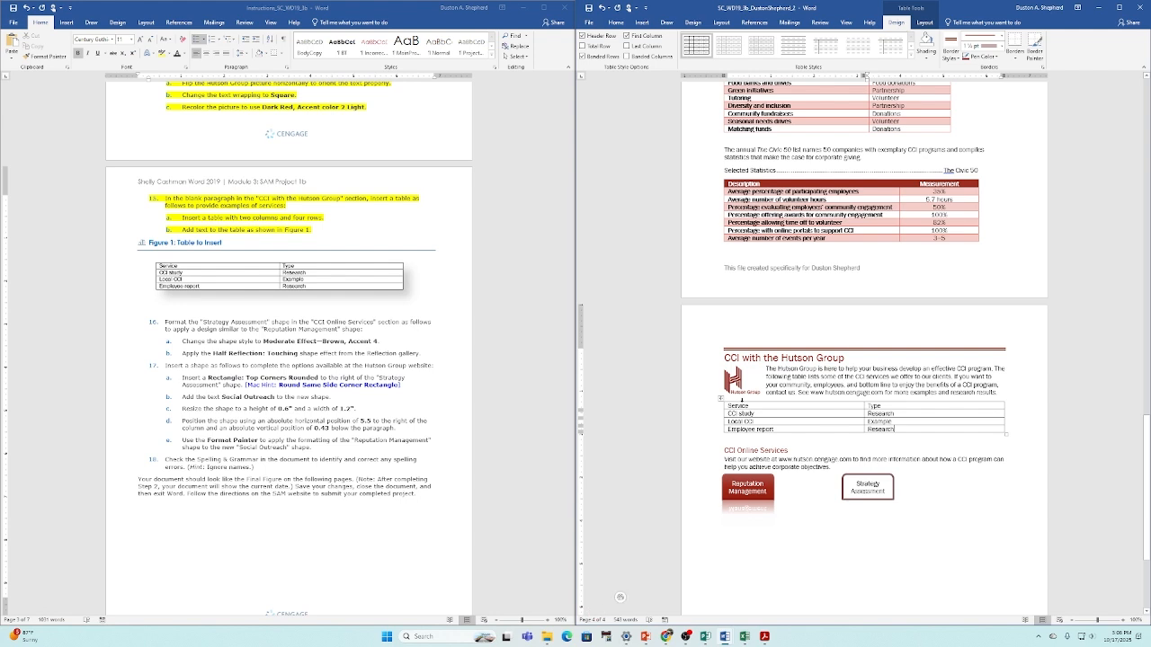
click(892, 486)
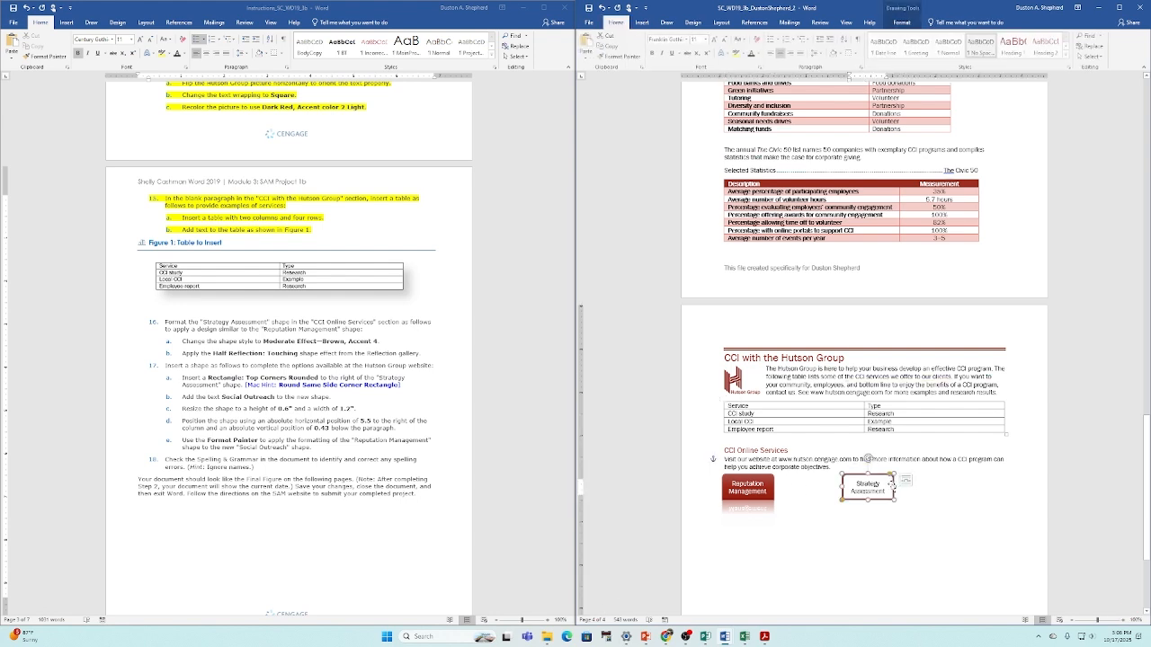
click(904, 22)
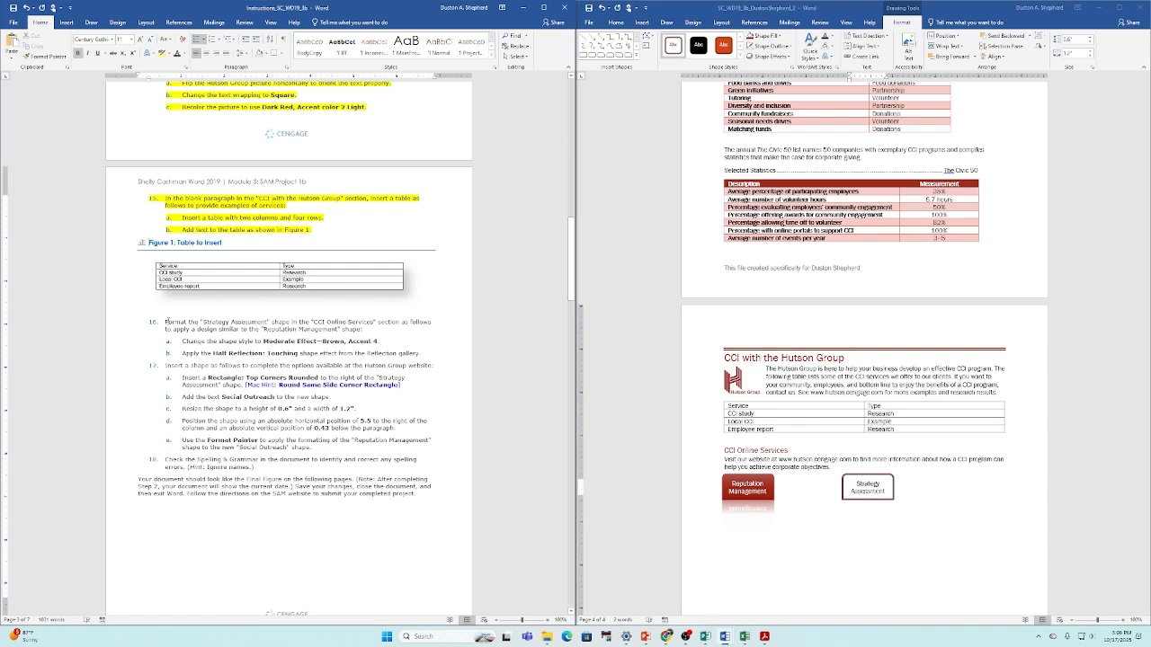
drag(166, 322, 364, 331)
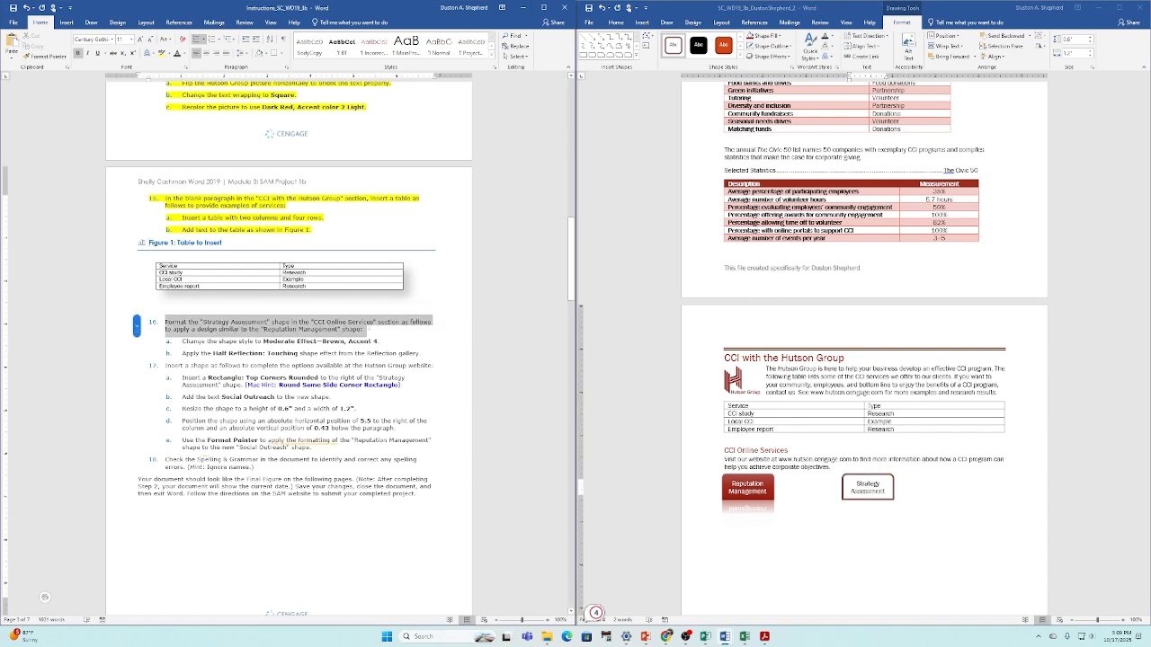
click(155, 53)
click(283, 303)
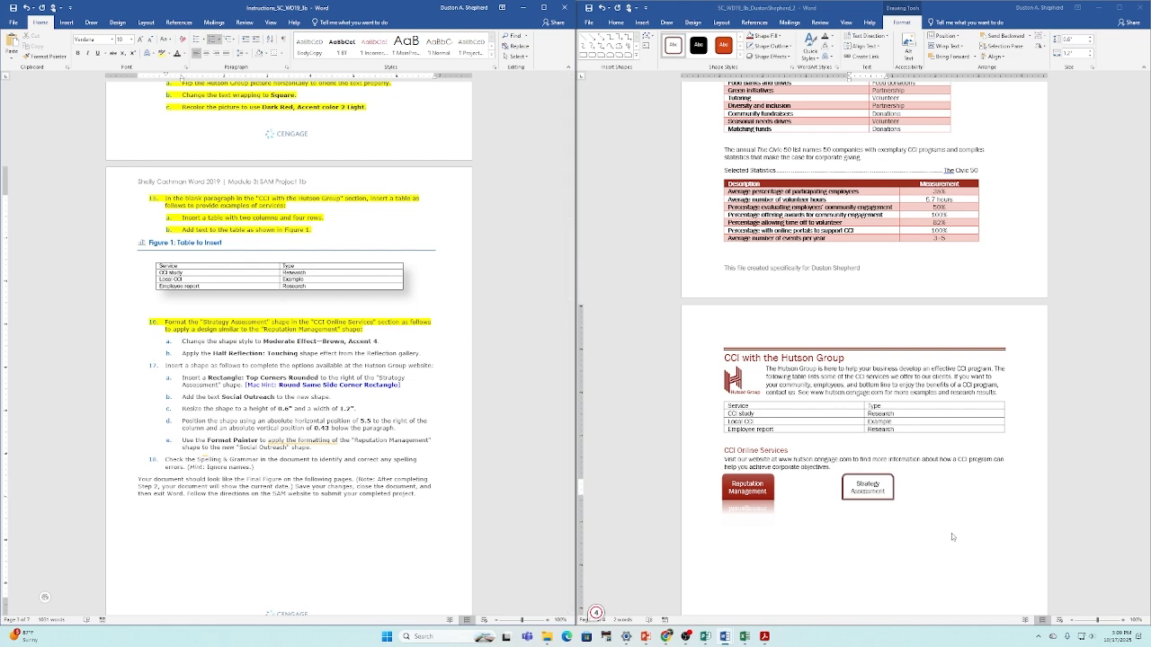
Apply the Moderate Effect - Brown, Accent 4 shape style and the Half Reflection: Touching effect to the "Strategy Assessment" shape.
click(875, 500)
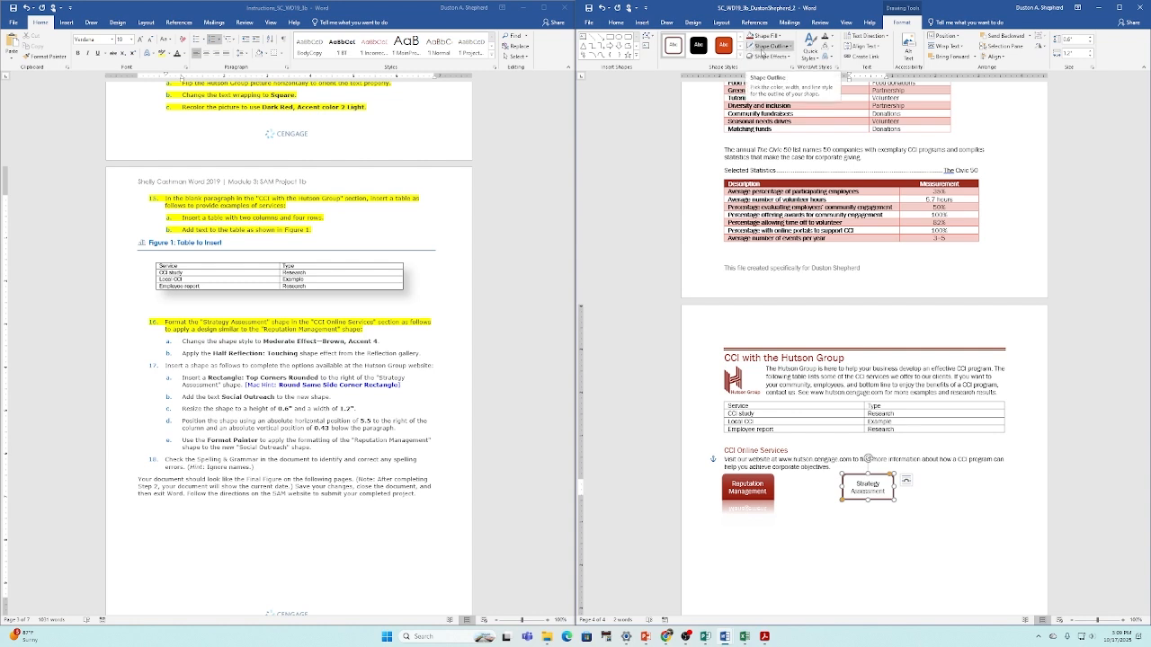
click(784, 56)
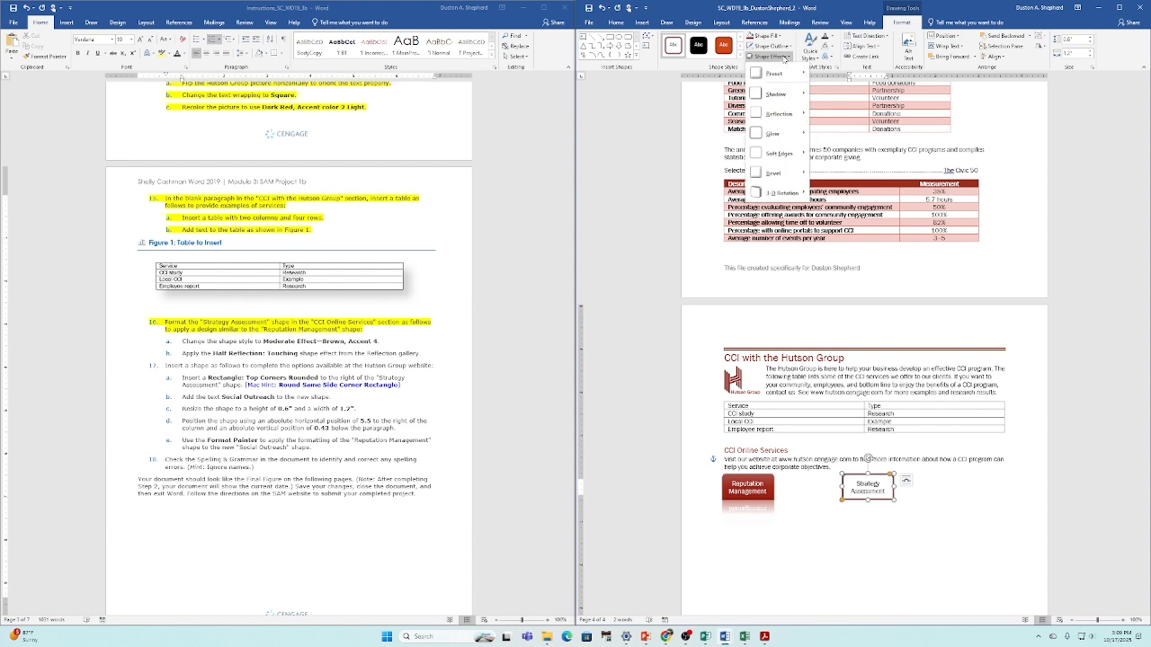
click(784, 57)
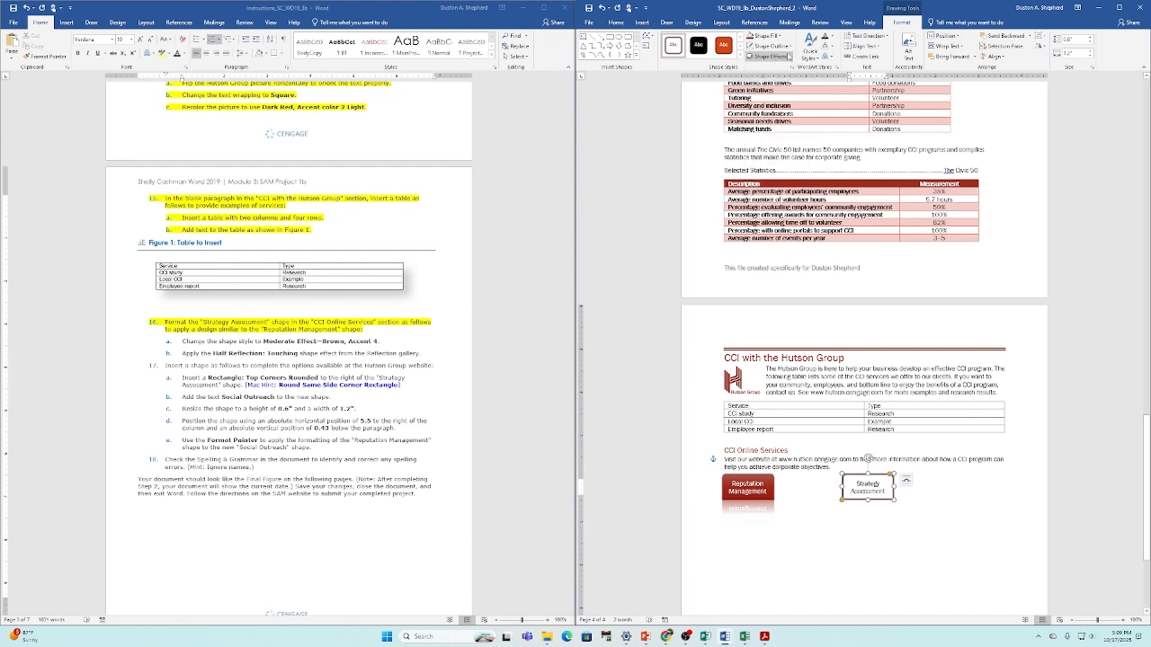
click(740, 55)
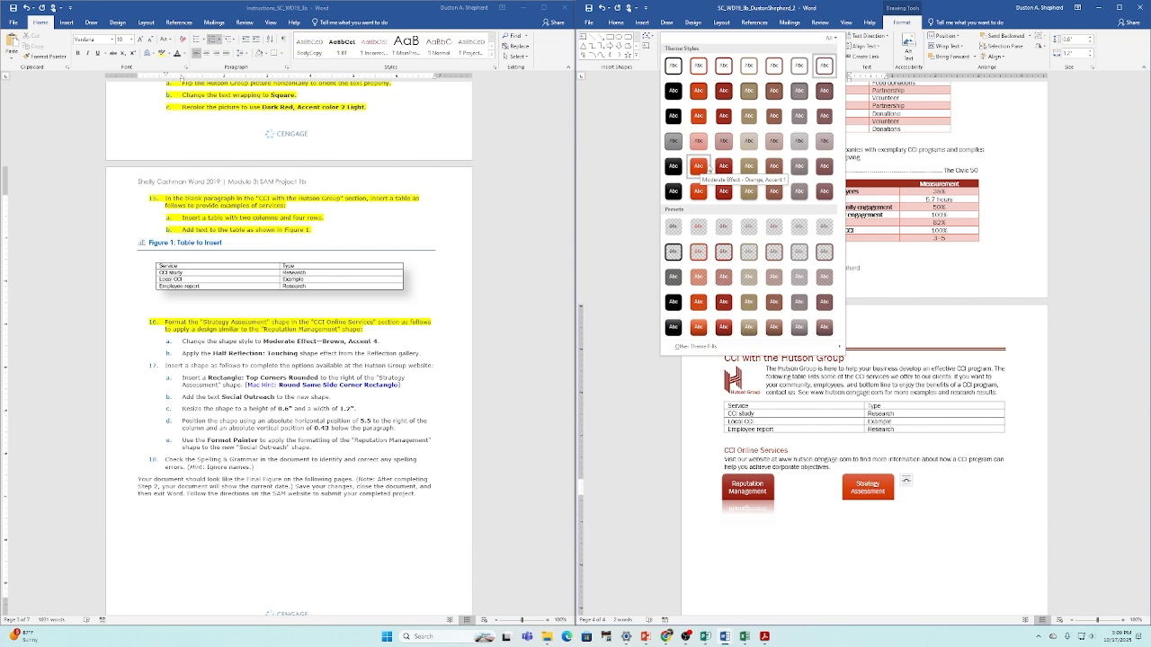
click(775, 168)
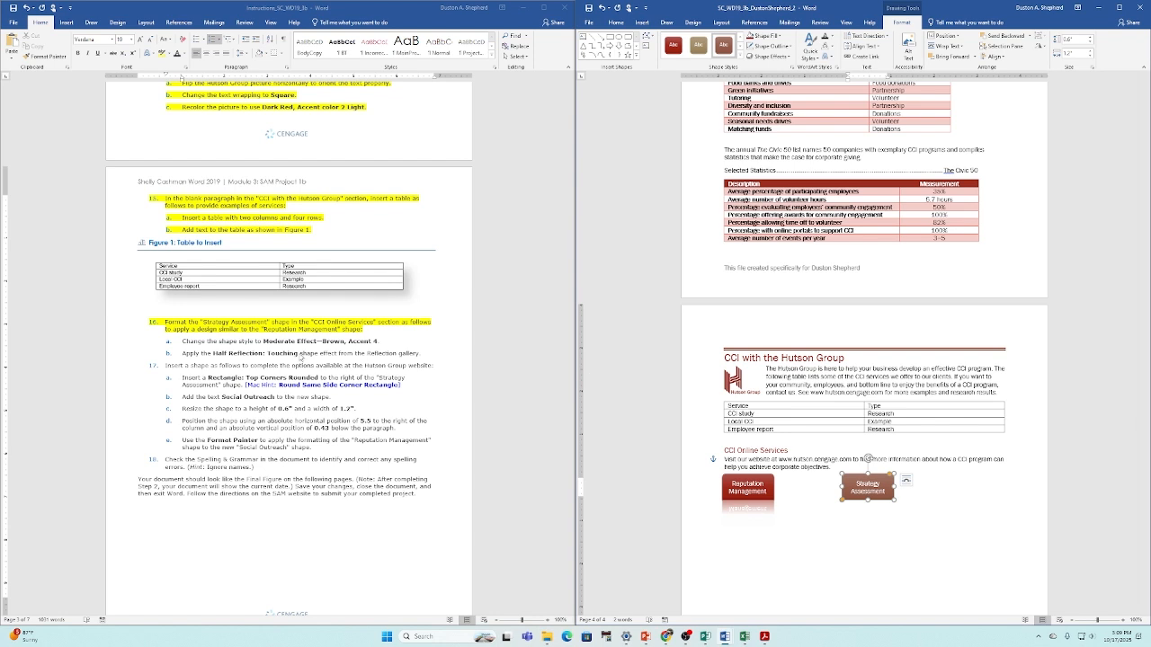
click(782, 56)
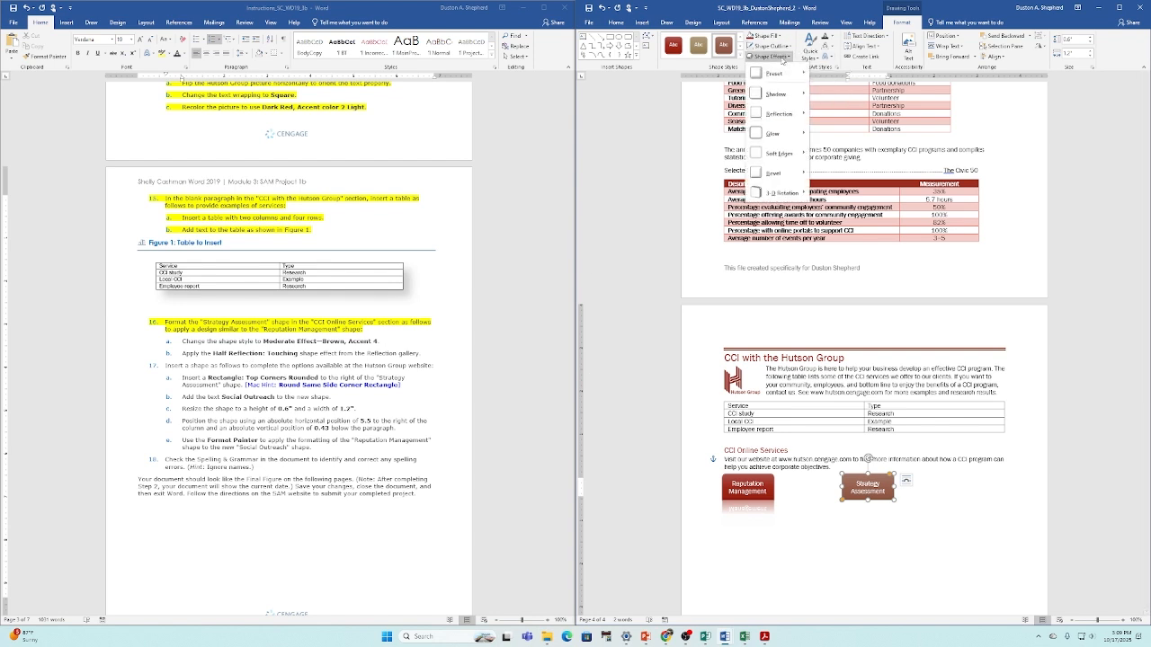
mouse_move(787, 117)
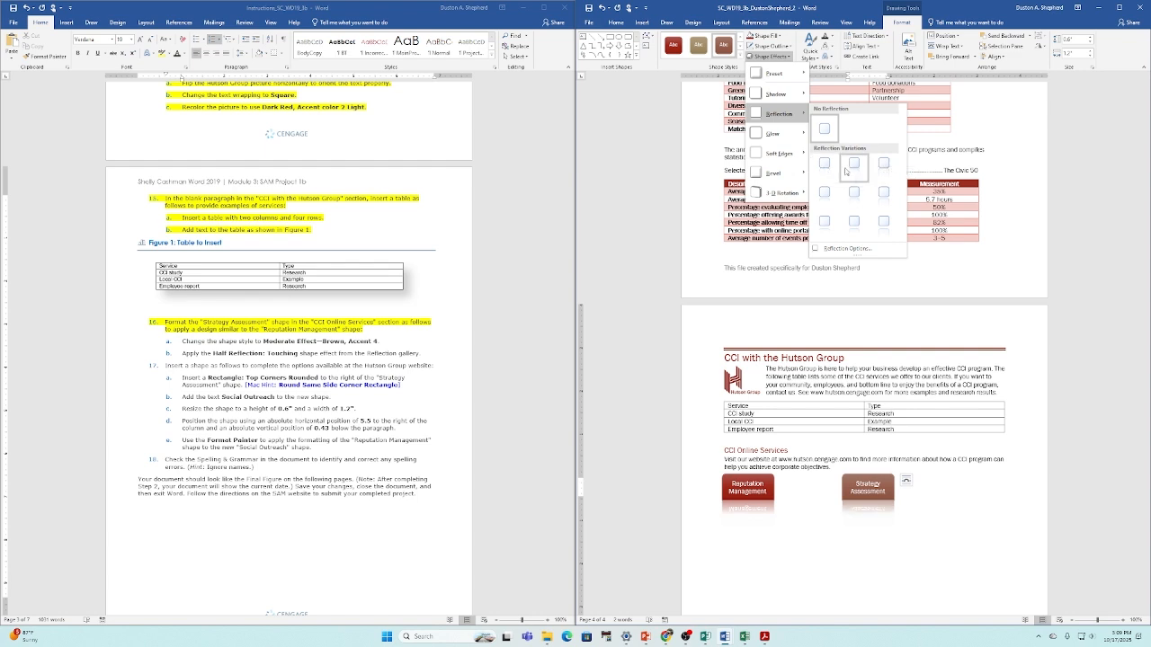
click(845, 171)
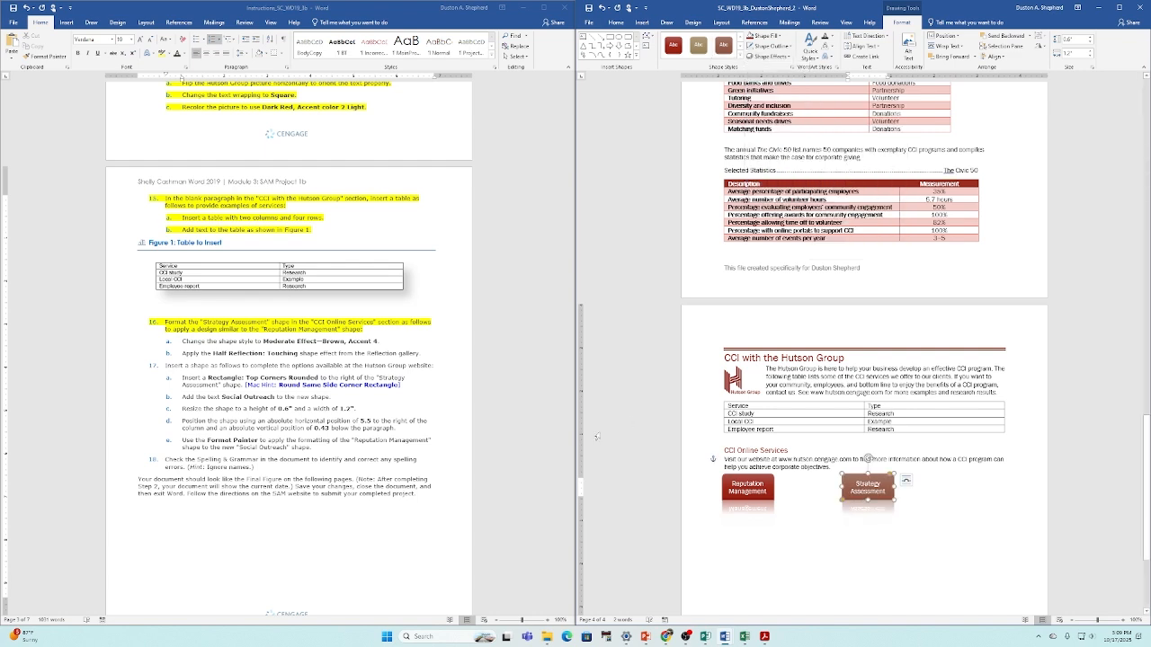
Highlight instructions 16a and 16b about the shape style and reflection effect in yellow.
click(258, 365)
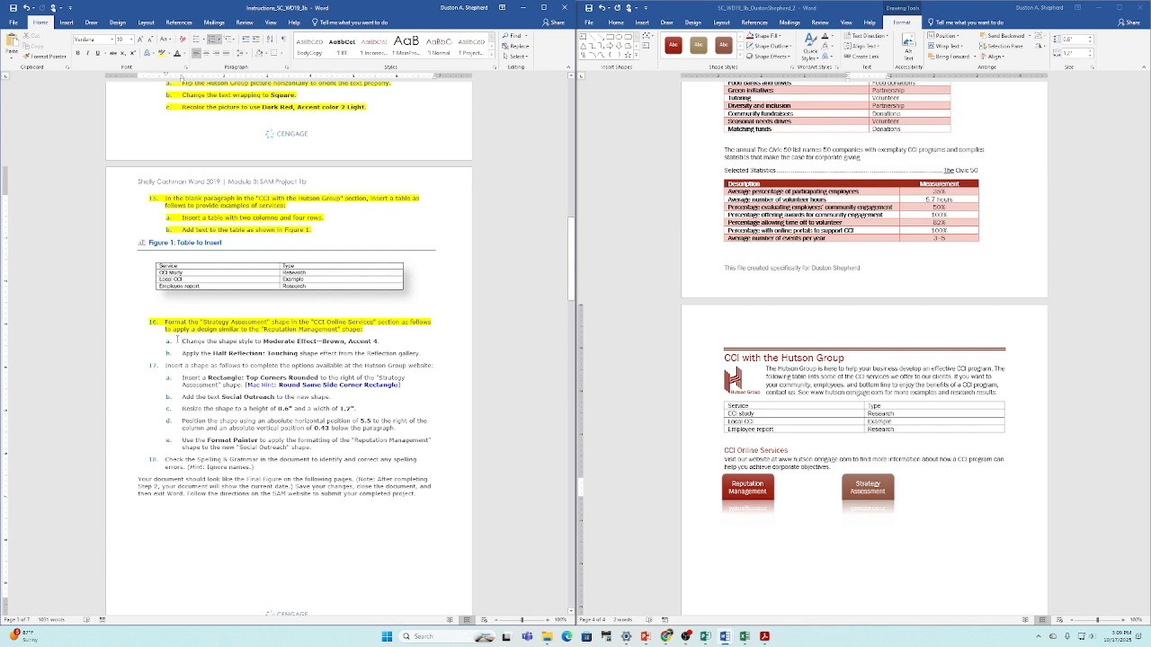
drag(179, 340, 431, 352)
click(165, 54)
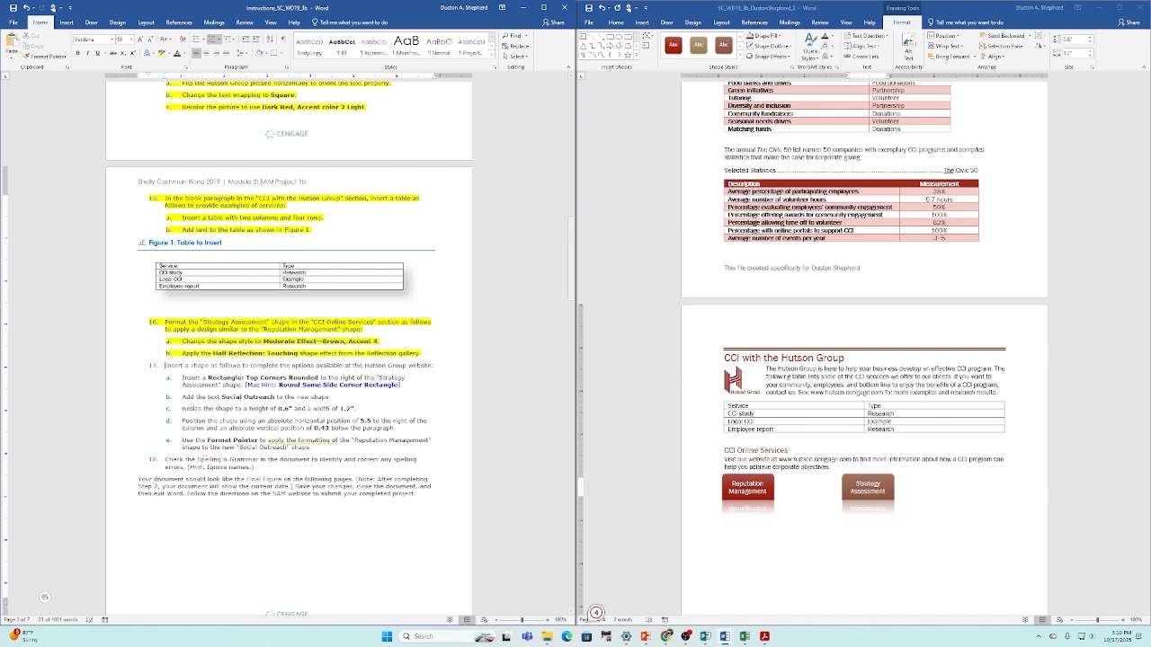
Insert a Rectangle: Top Corners Rounded shape to the right of the "Strategy Assessment" shape.
scroll(164, 365, down, 1)
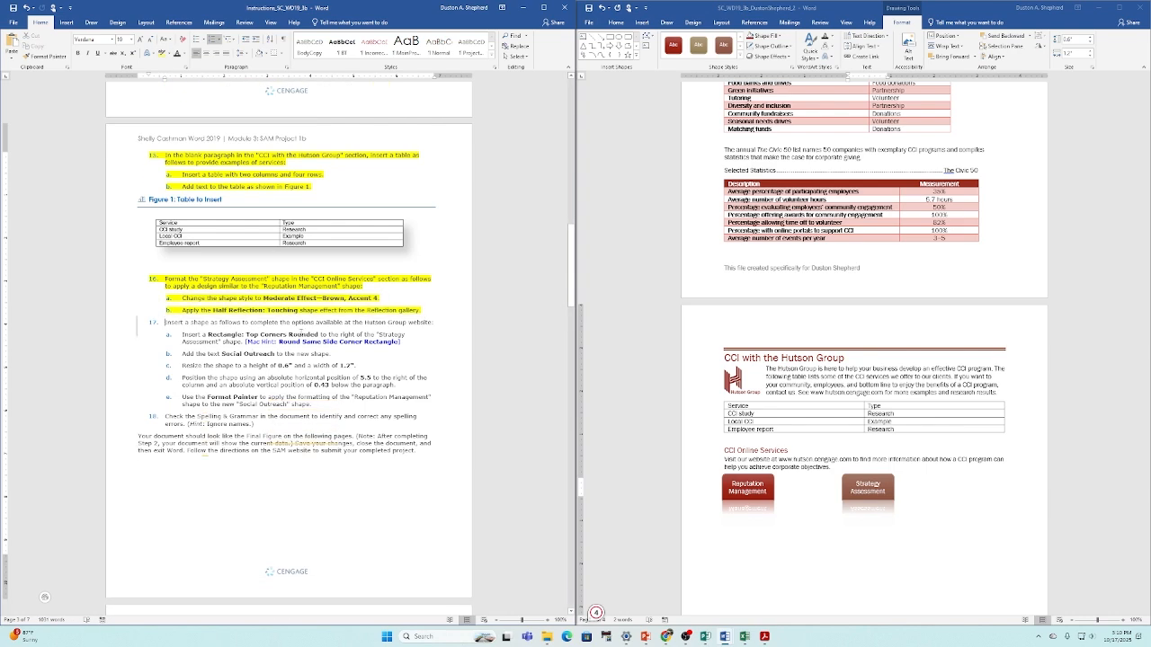
click(301, 333)
click(188, 335)
scroll(188, 335, down, 1)
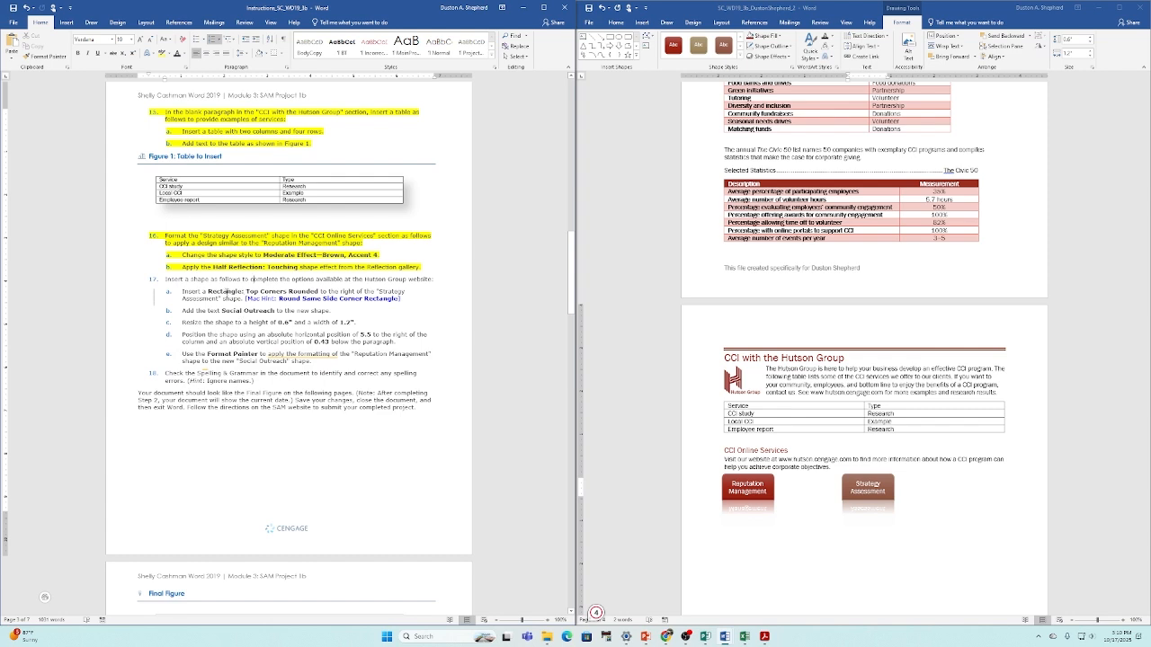
click(622, 20)
click(641, 22)
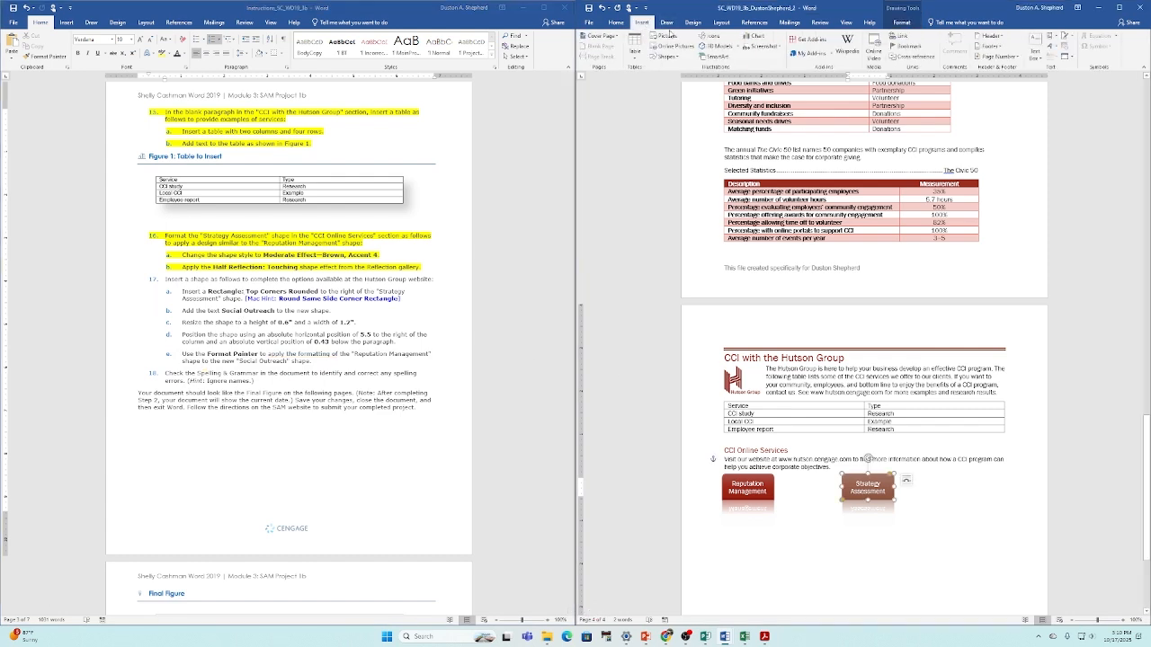
click(670, 56)
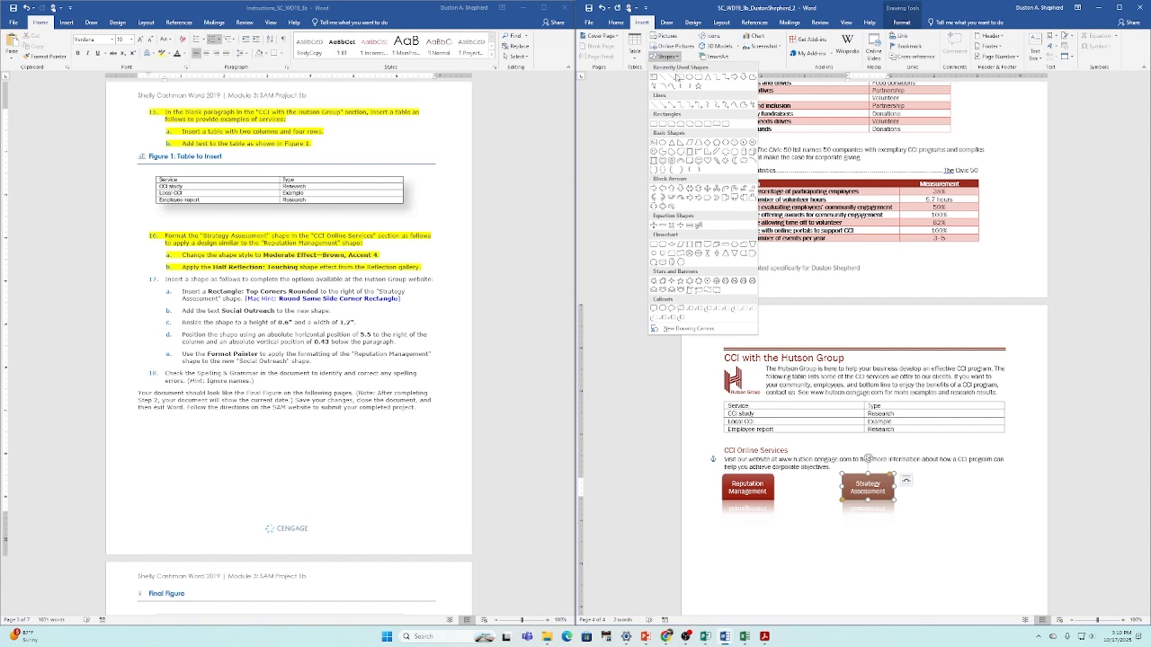
click(717, 124)
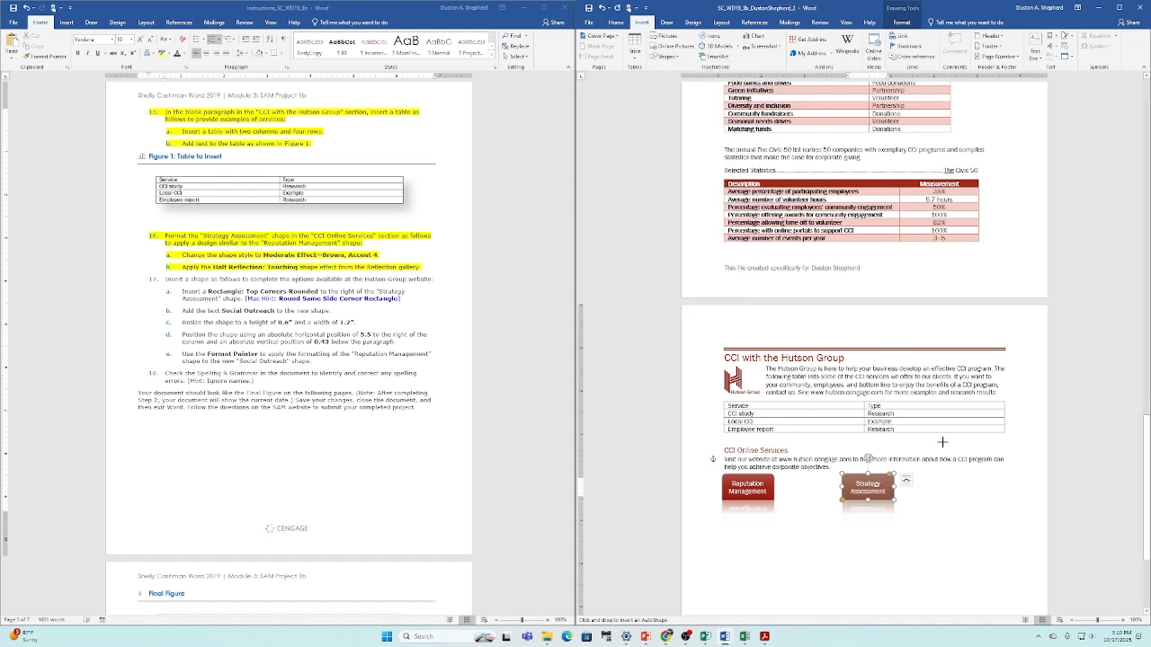
click(933, 491)
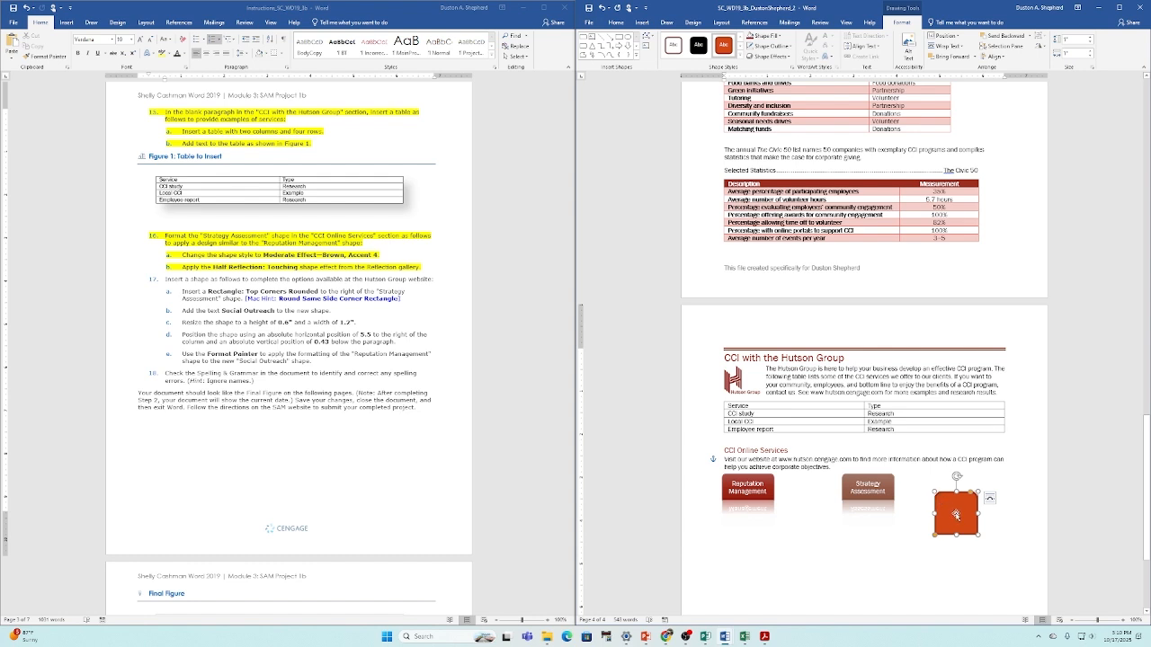
Align the new rounded-top rectangle with the row of shapes and add the text "Social Outreach" to it.
drag(963, 519, 970, 503)
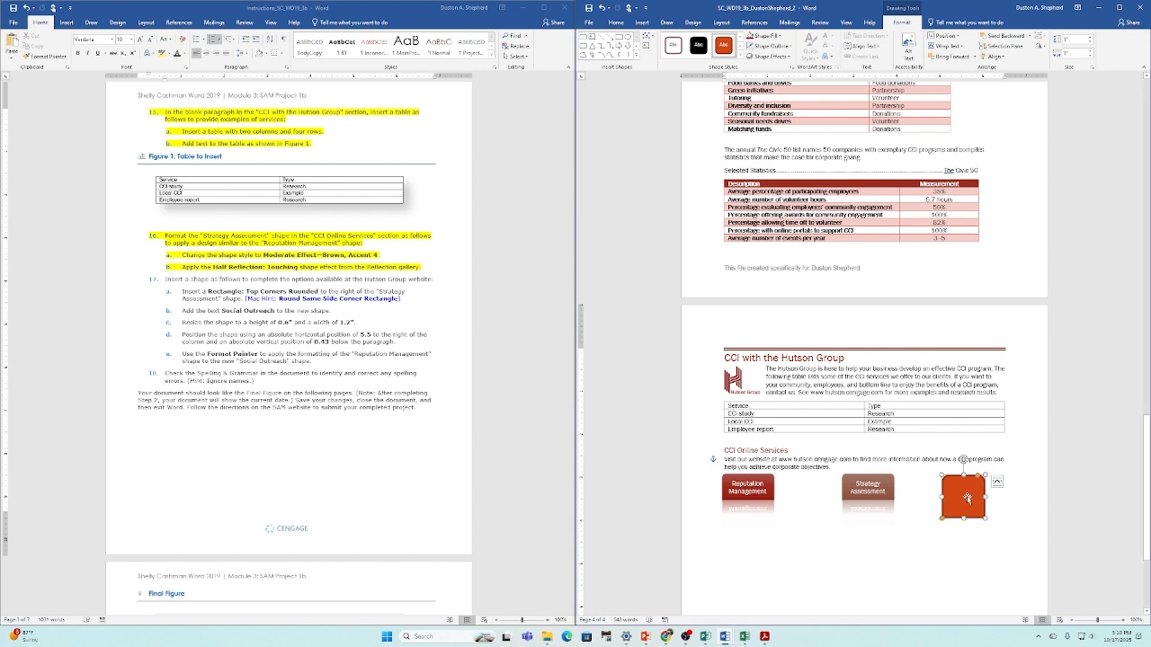
text(Social O)
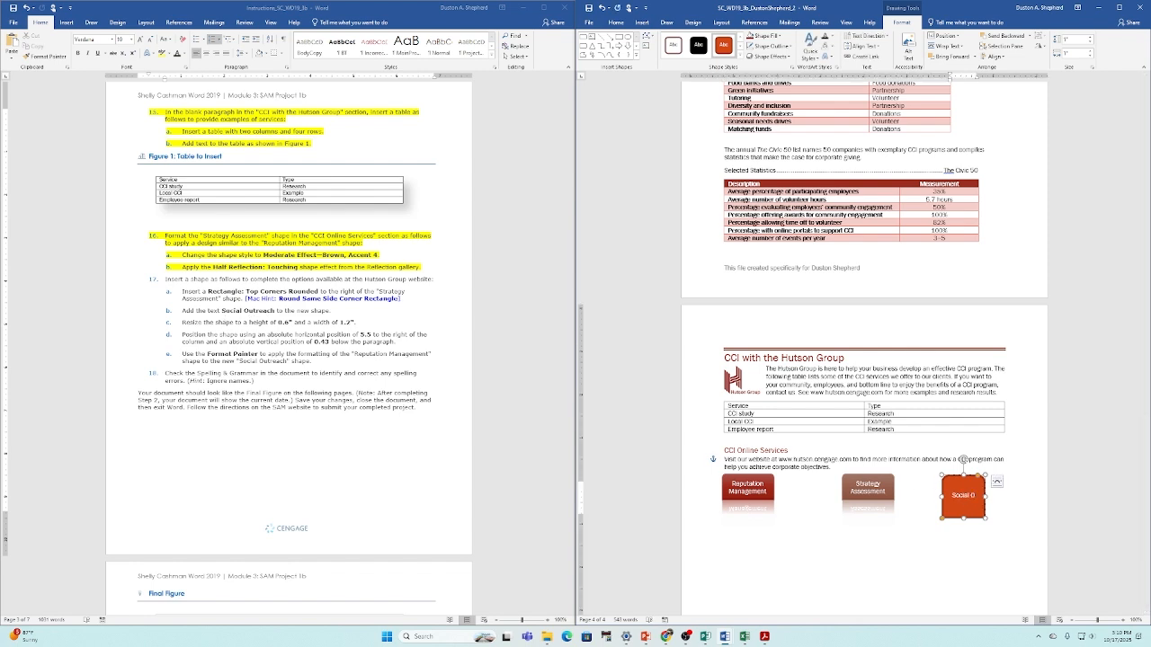
text(utreach)
Resize the "Social Outreach" shape to a height of 0.6" and a width of 1.2".
click(1080, 40)
key(Tab)
click(1077, 39)
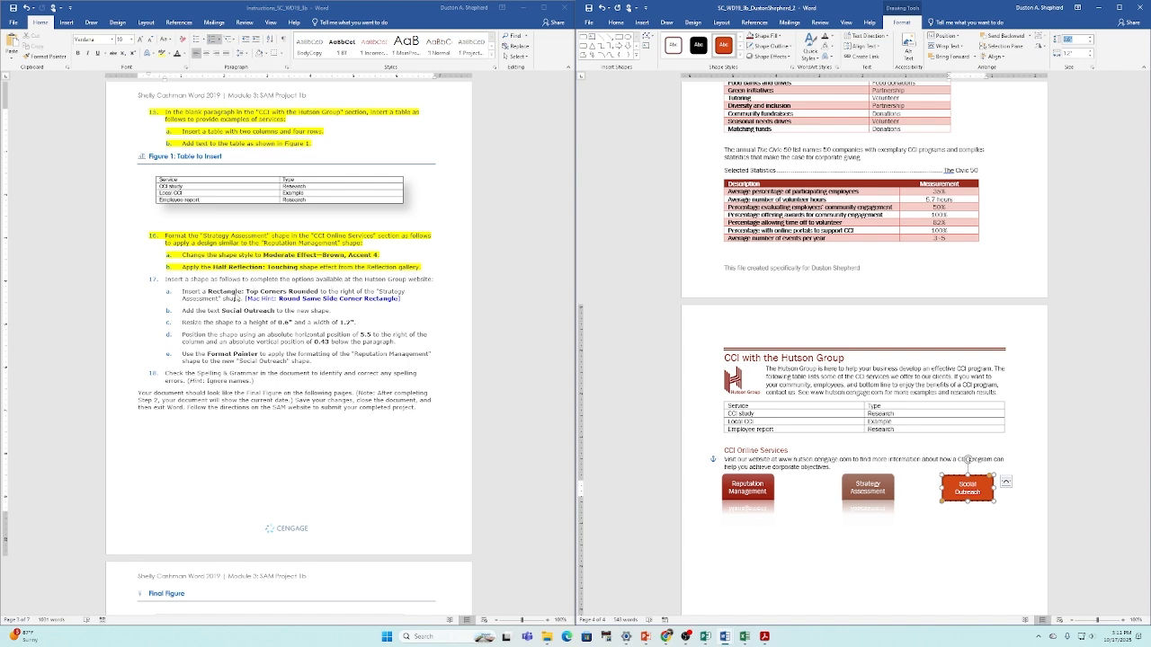
Highlight instruction 17 and its parts a through c about inserting, labelling and resizing the shape in yellow.
click(252, 279)
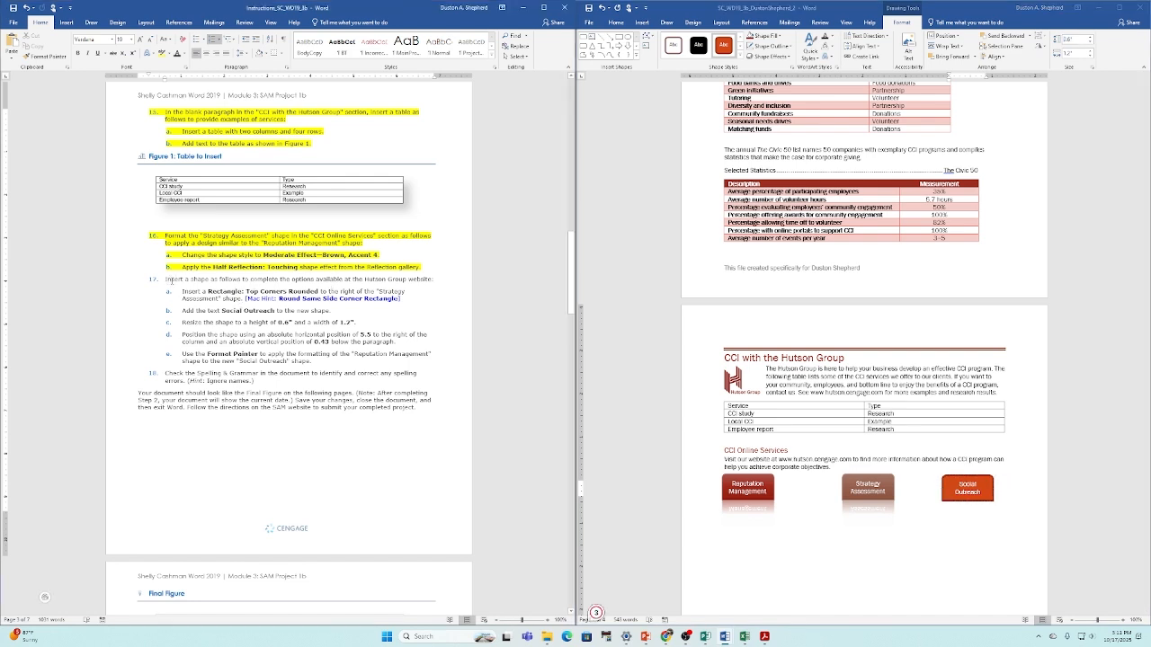
drag(169, 279, 380, 323)
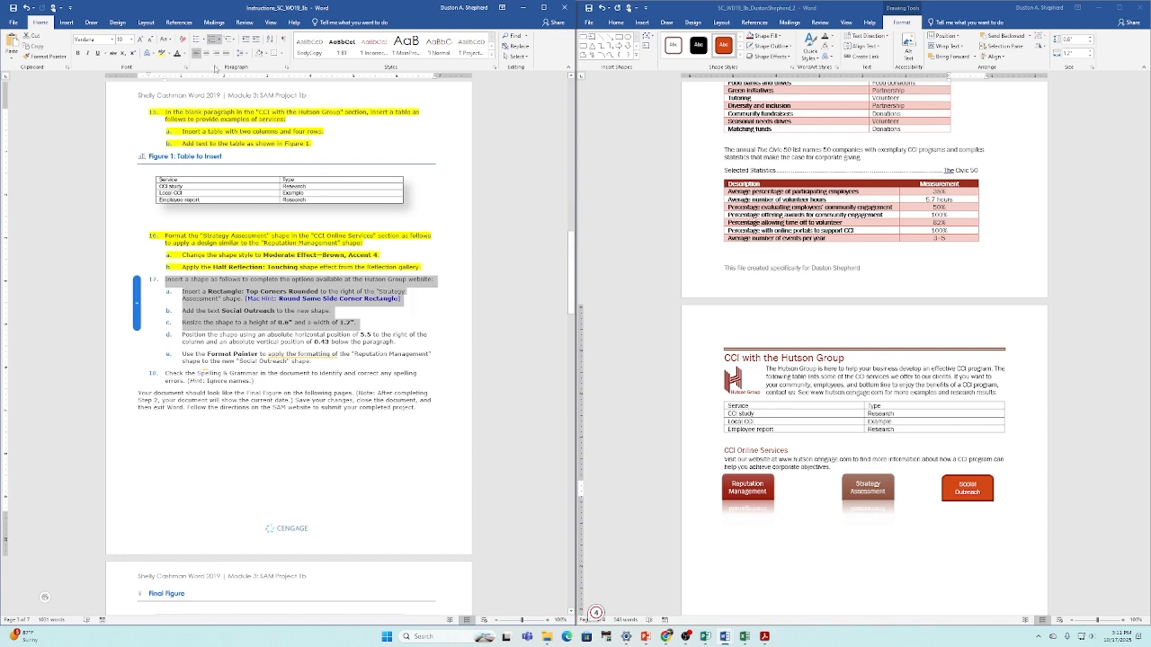
click(167, 53)
click(227, 352)
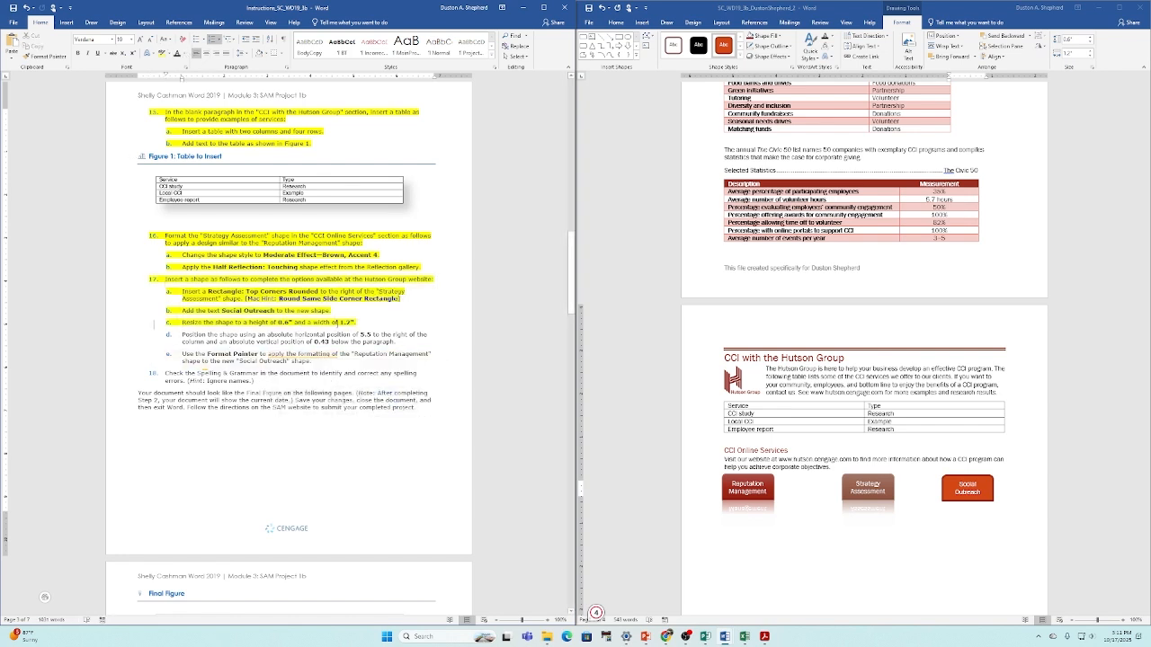
Position the "Social Outreach" shape at absolute 5.5" horizontally to the right of the column and 0.43" vertically below the paragraph.
click(971, 496)
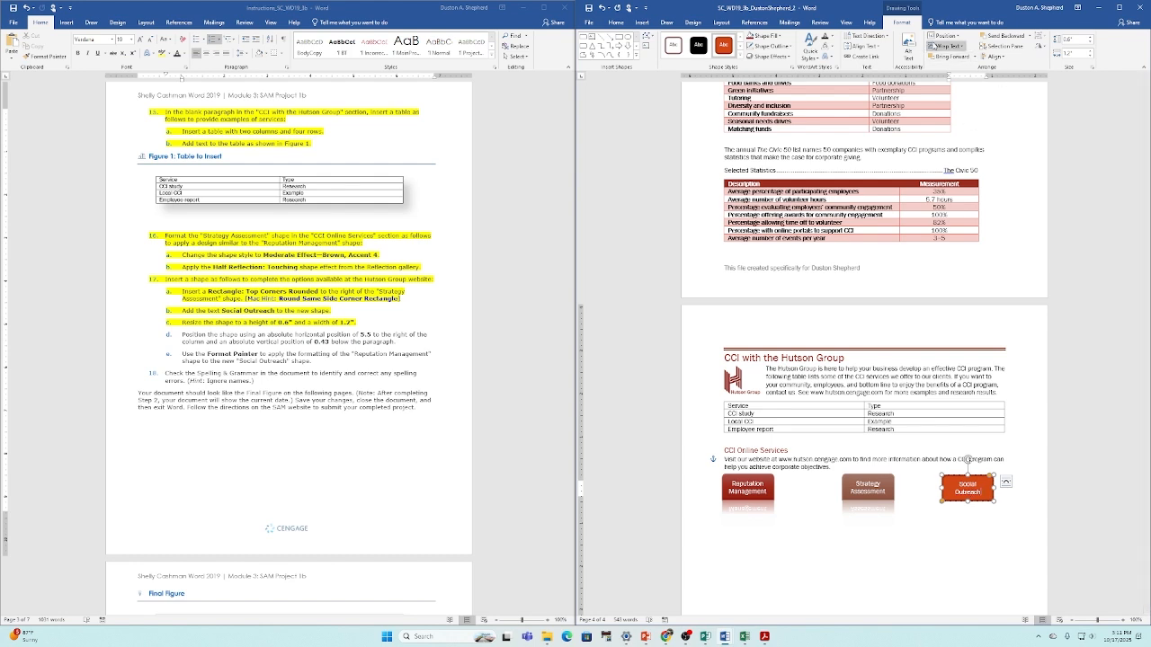
click(998, 56)
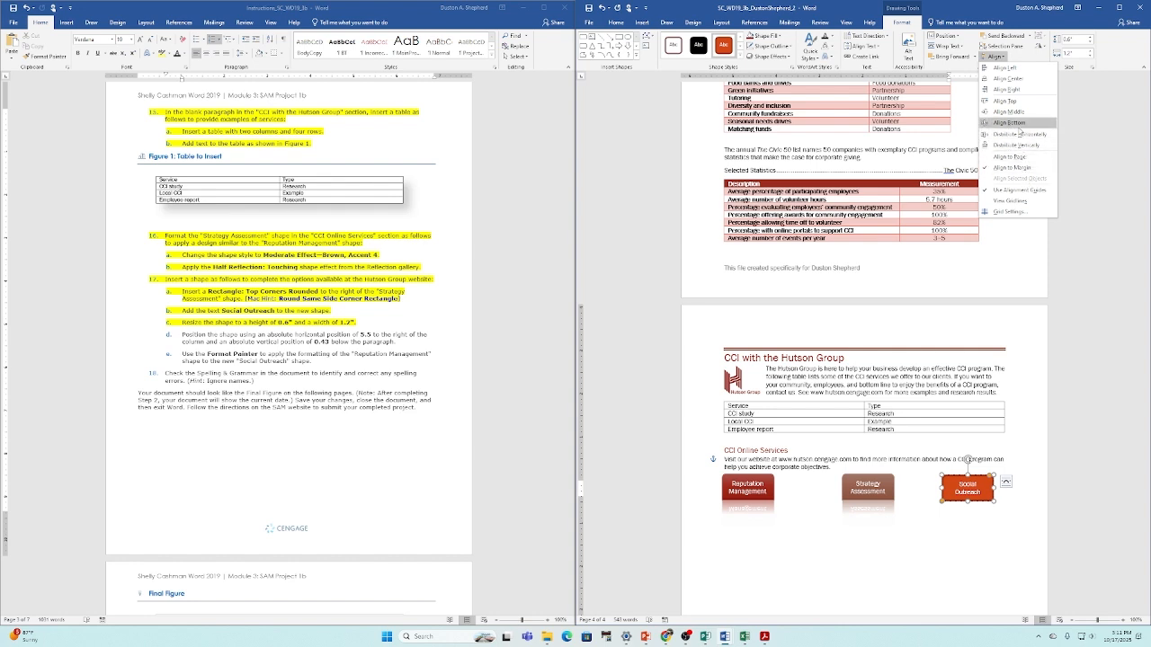
click(1019, 60)
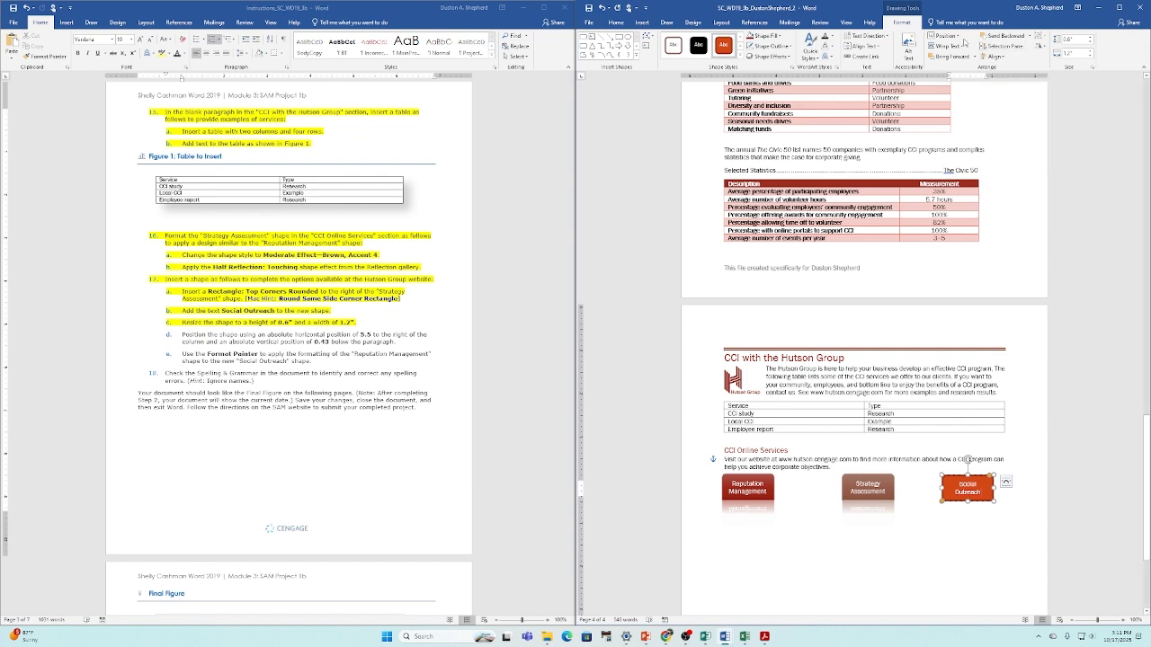
click(943, 35)
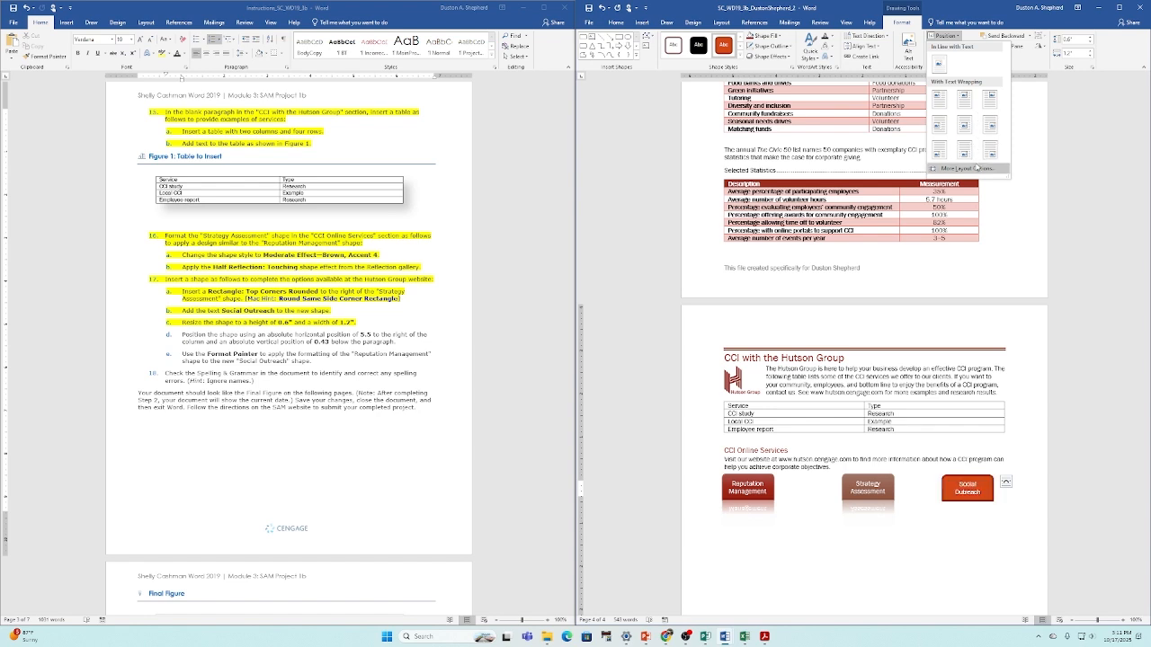
click(969, 168)
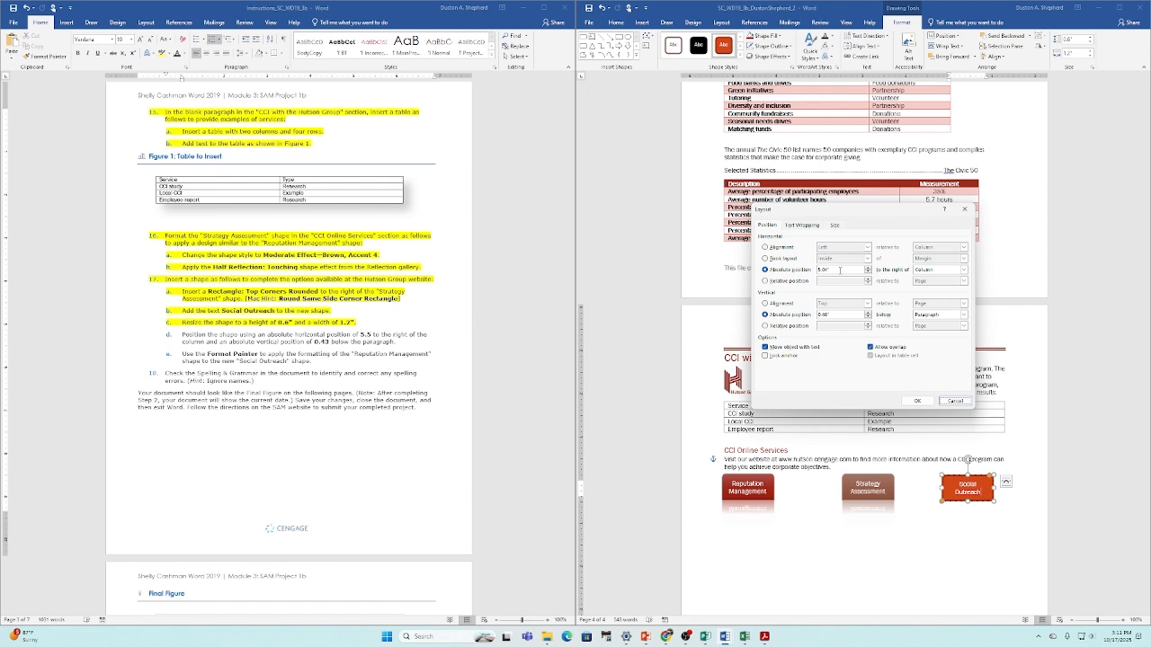
click(839, 270)
click(919, 402)
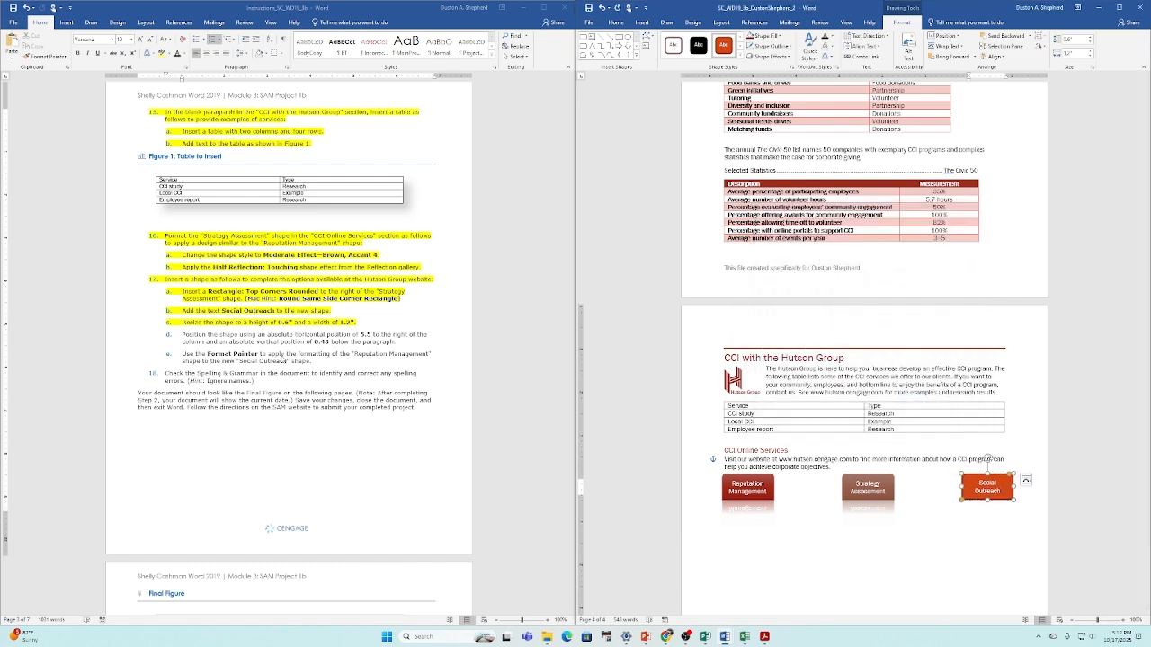
Highlight instruction 17d about the absolute horizontal and vertical position of the shape in yellow.
click(261, 349)
drag(241, 347, 330, 345)
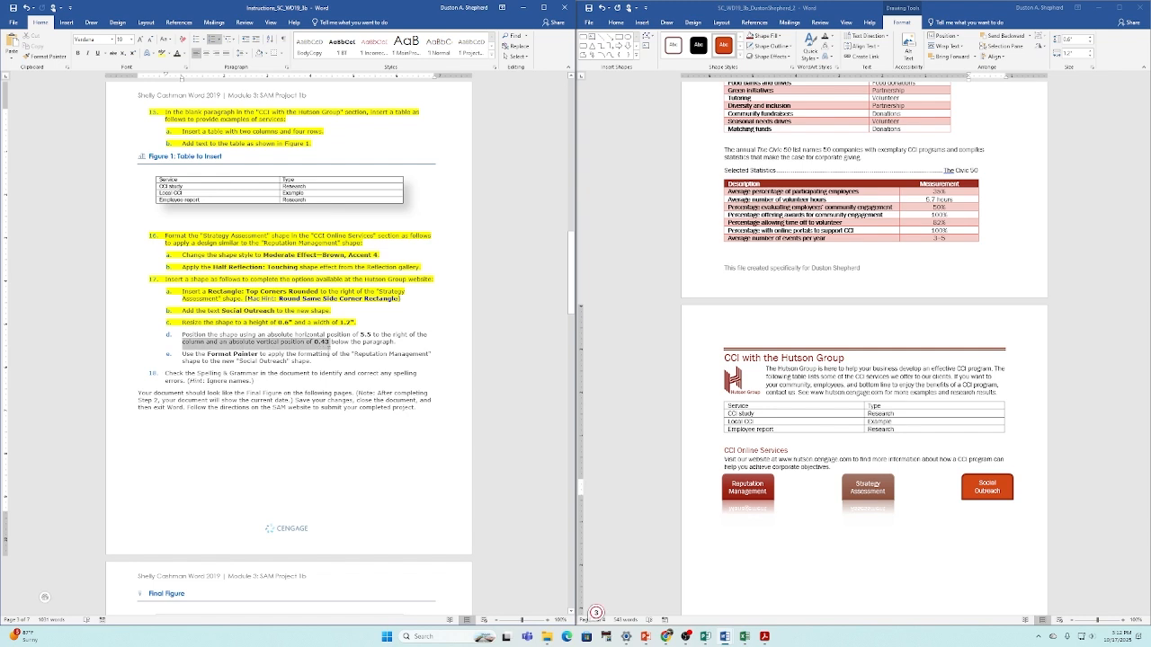
click(252, 345)
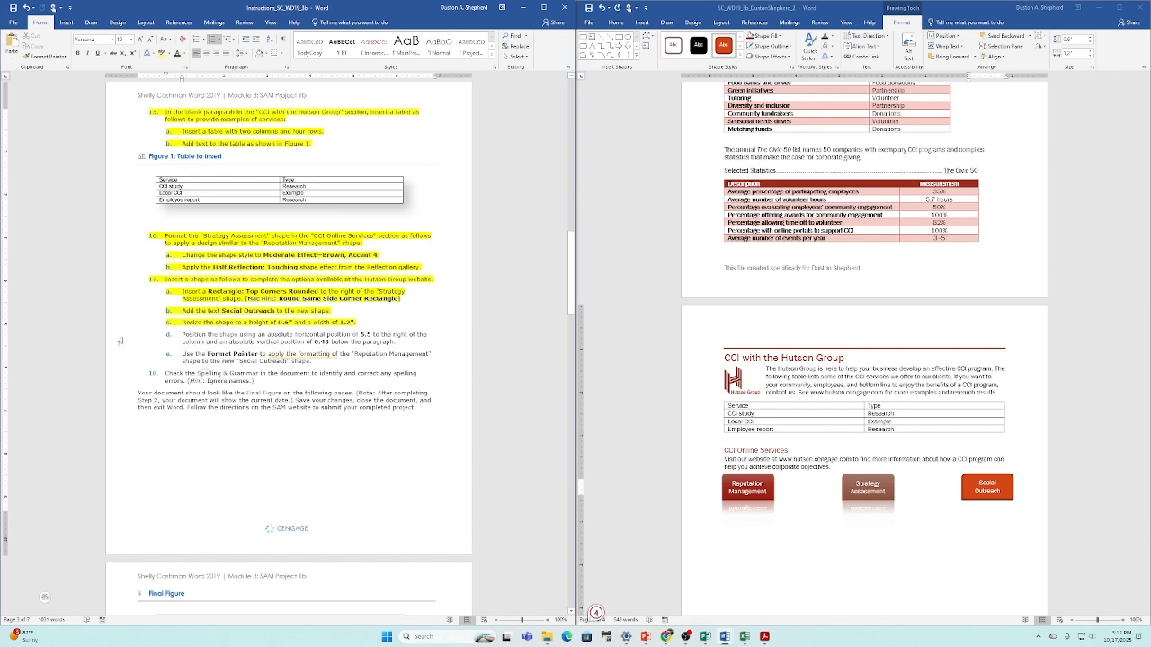
drag(174, 334, 401, 345)
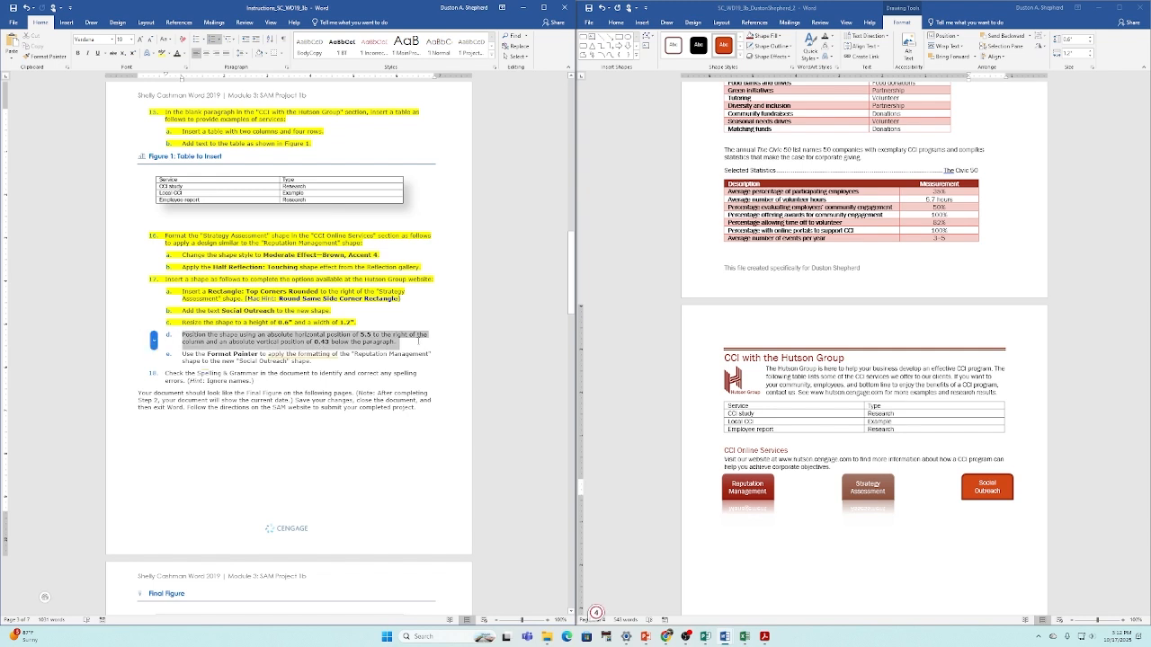
click(162, 53)
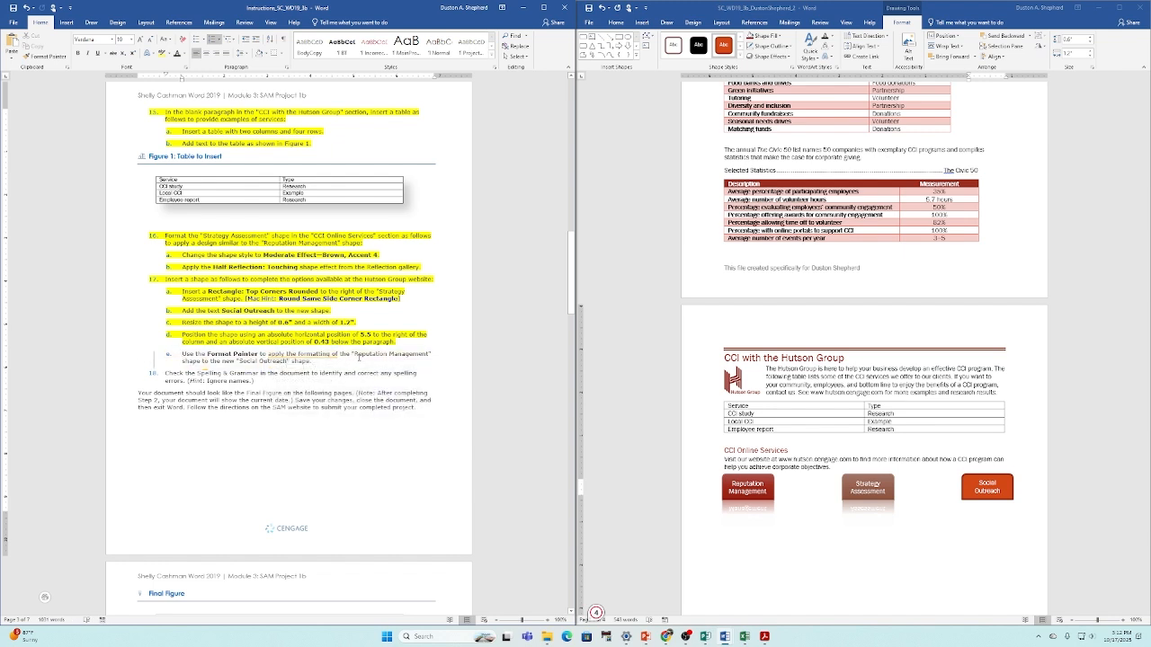
Copy the formatting of the "Reputation Management" shape to the "Social Outreach" shape with Format Painter.
click(746, 486)
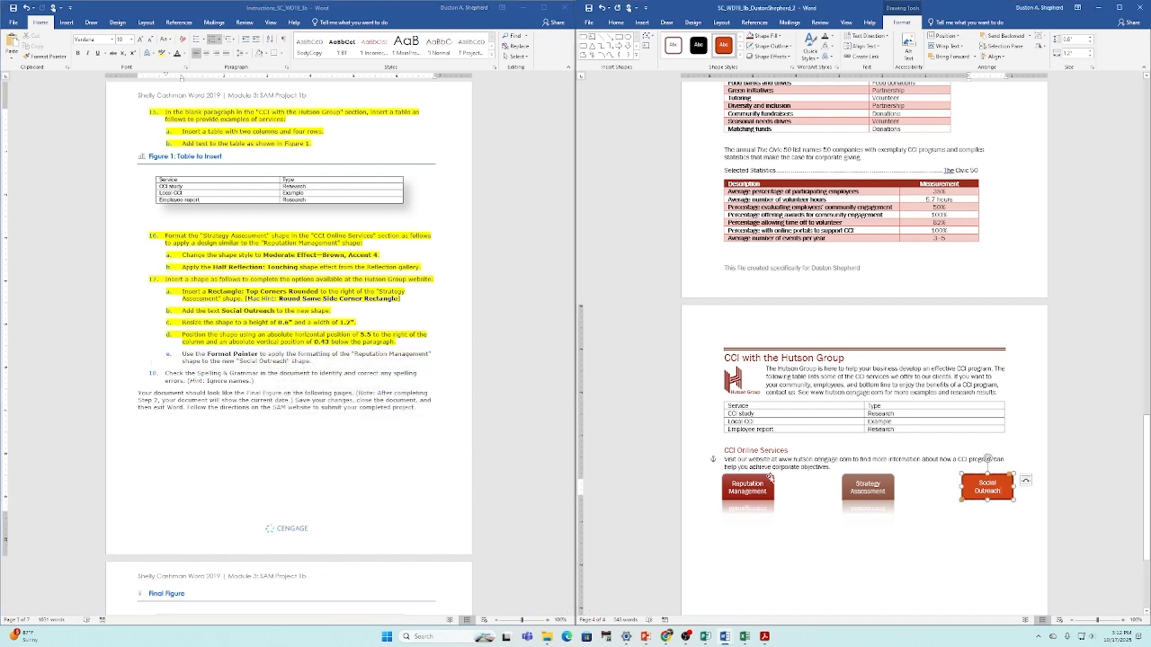
click(616, 22)
click(607, 57)
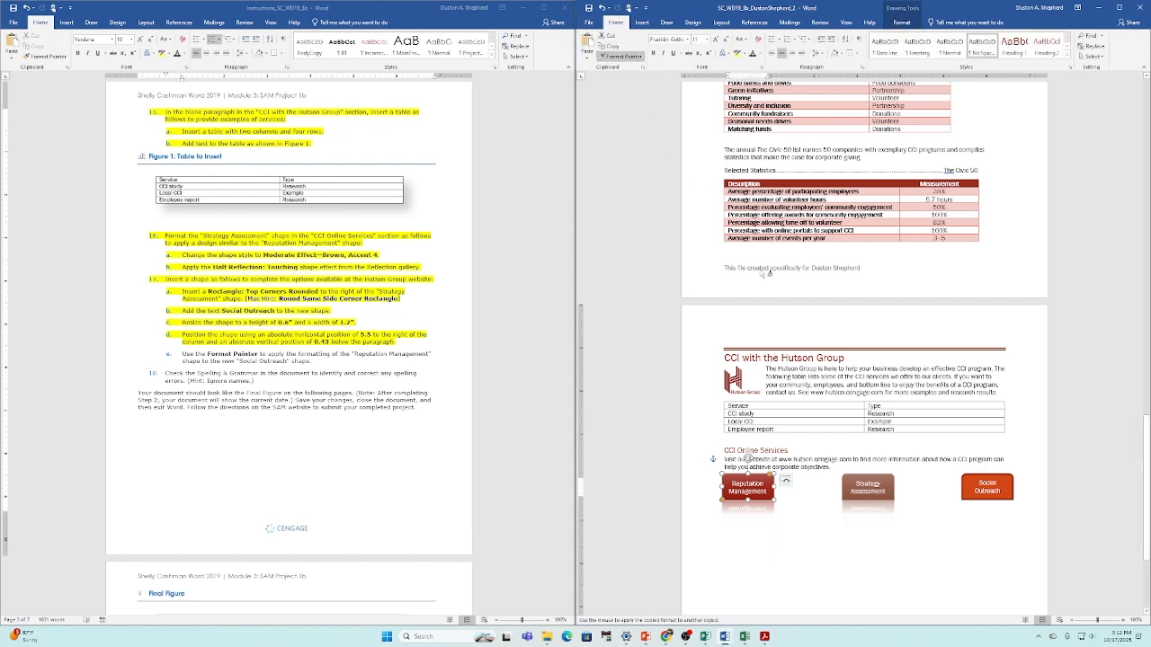
click(978, 487)
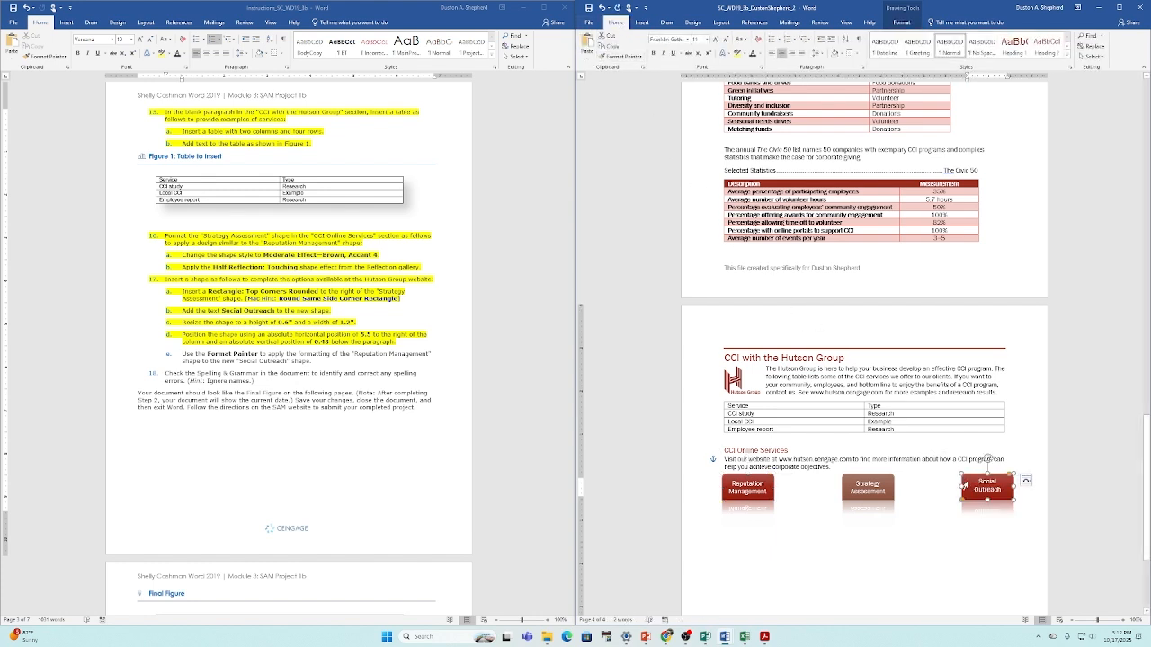
Highlight instruction 17e about using Format Painter on the "Social Outreach" shape in yellow.
click(199, 356)
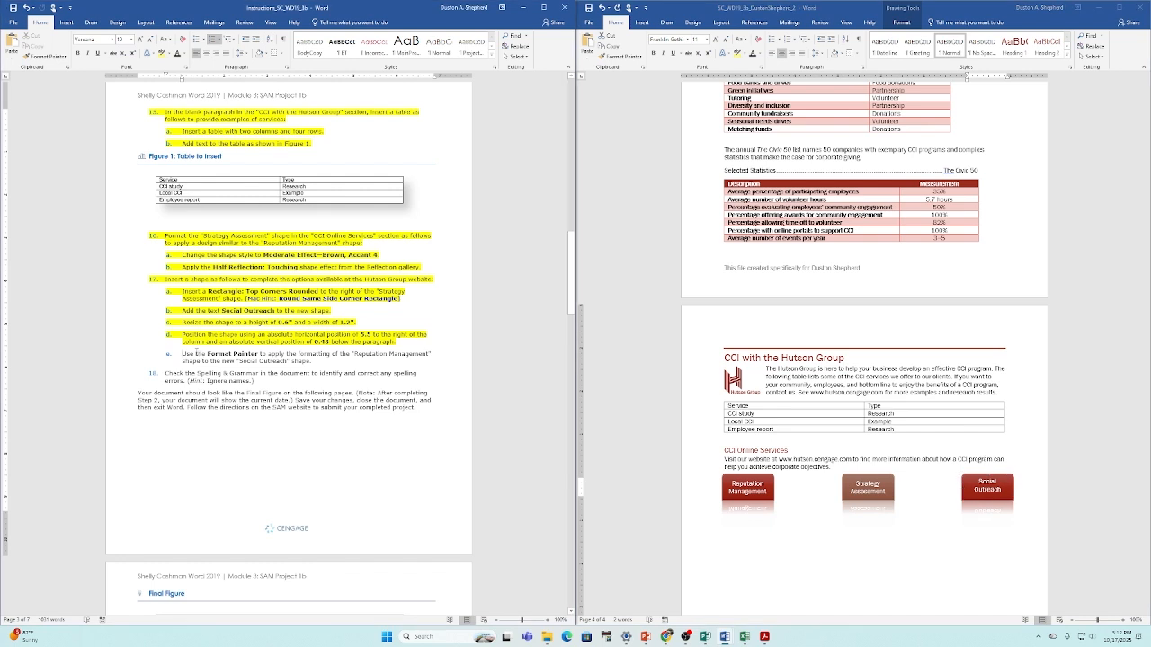
drag(194, 355, 348, 360)
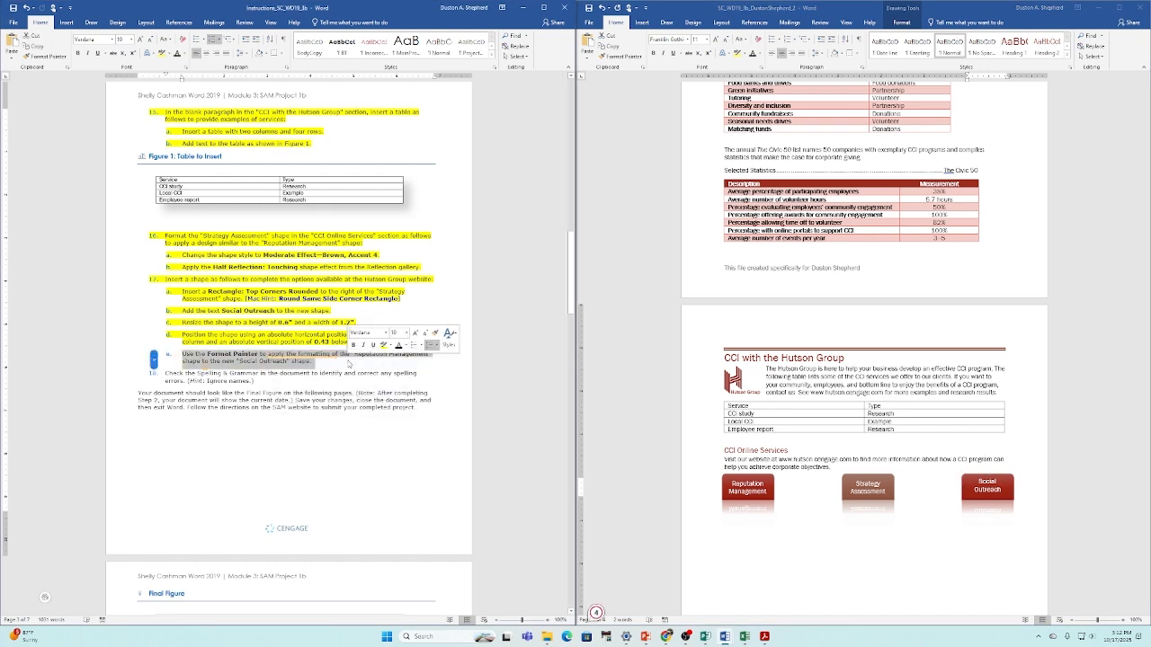
click(162, 53)
click(254, 422)
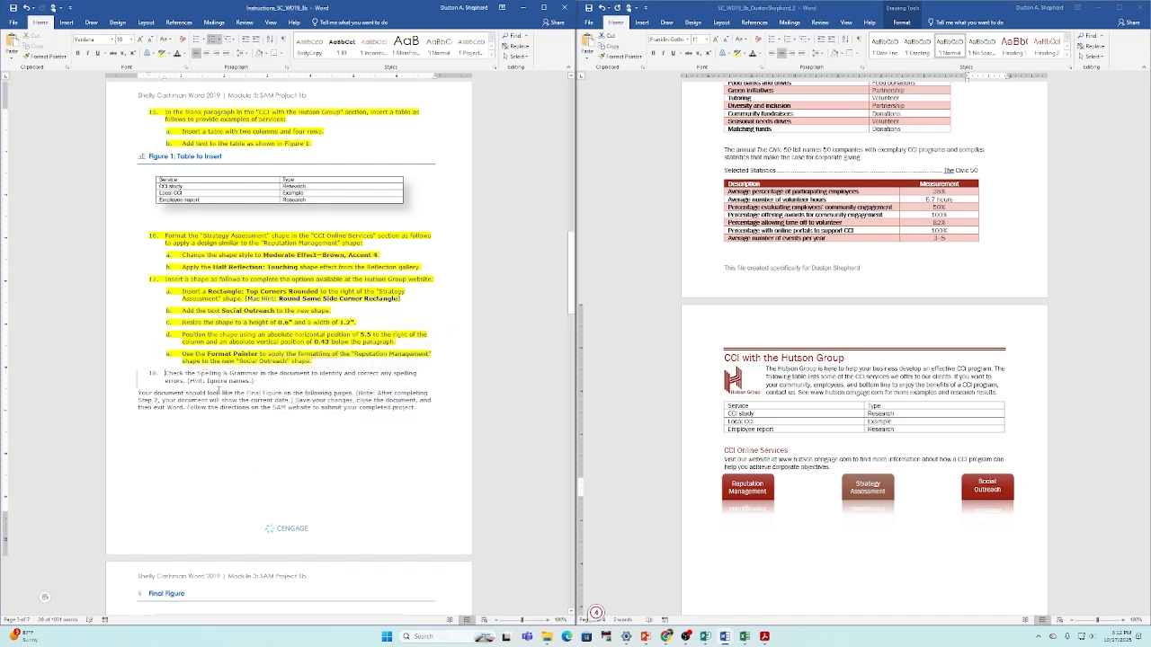
Run Spelling & Grammar from the date line of the letter and change all occurrences of the first misspelling to "awareness".
scroll(829, 288, up, 15)
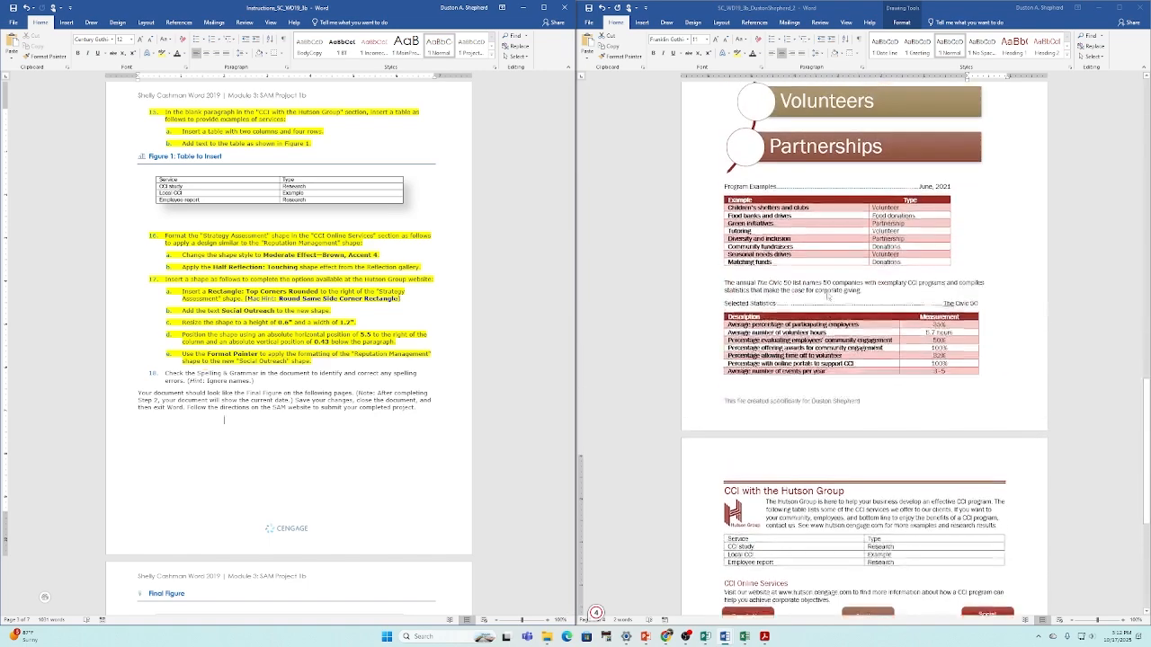
scroll(835, 276, up, 5)
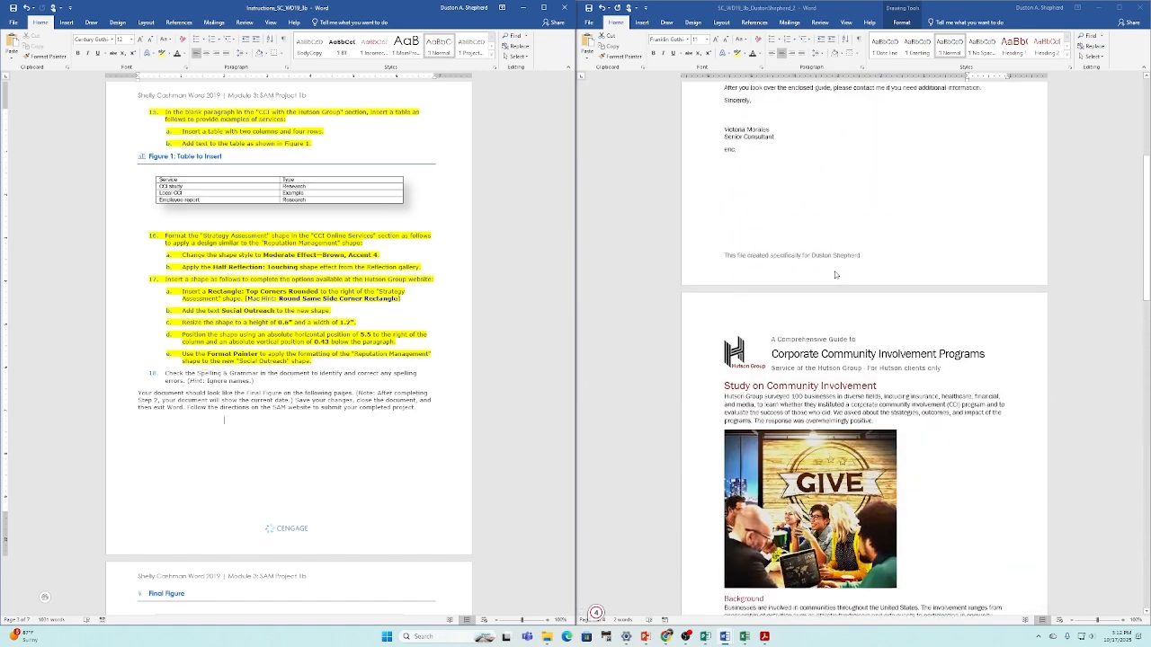
click(727, 192)
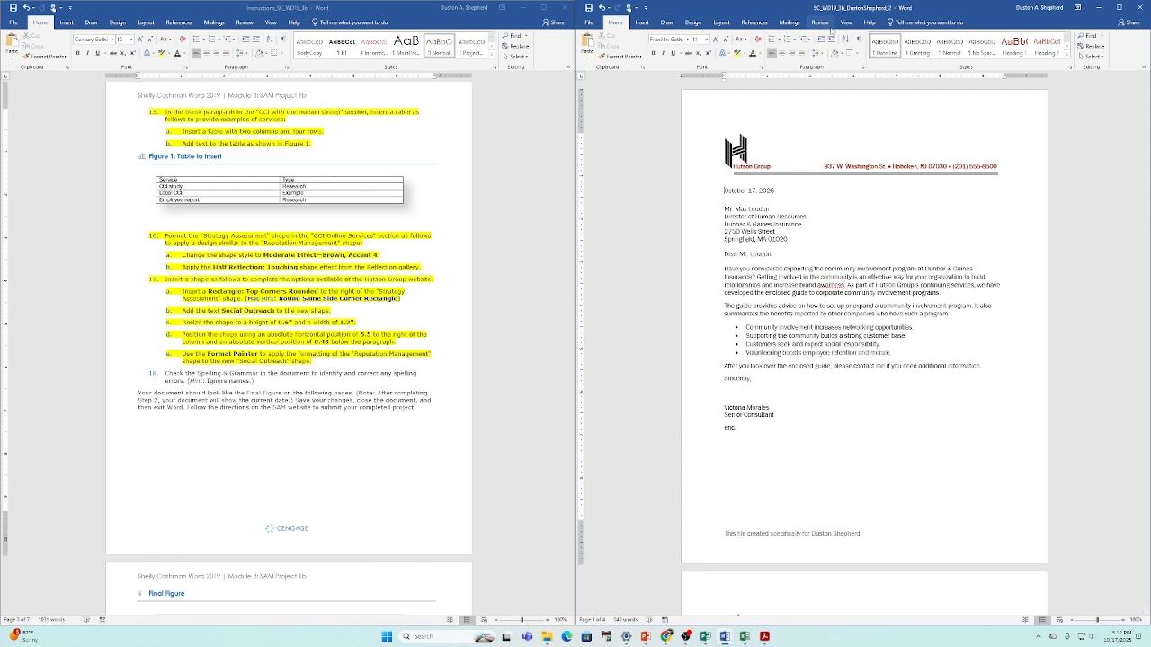
click(819, 23)
click(585, 49)
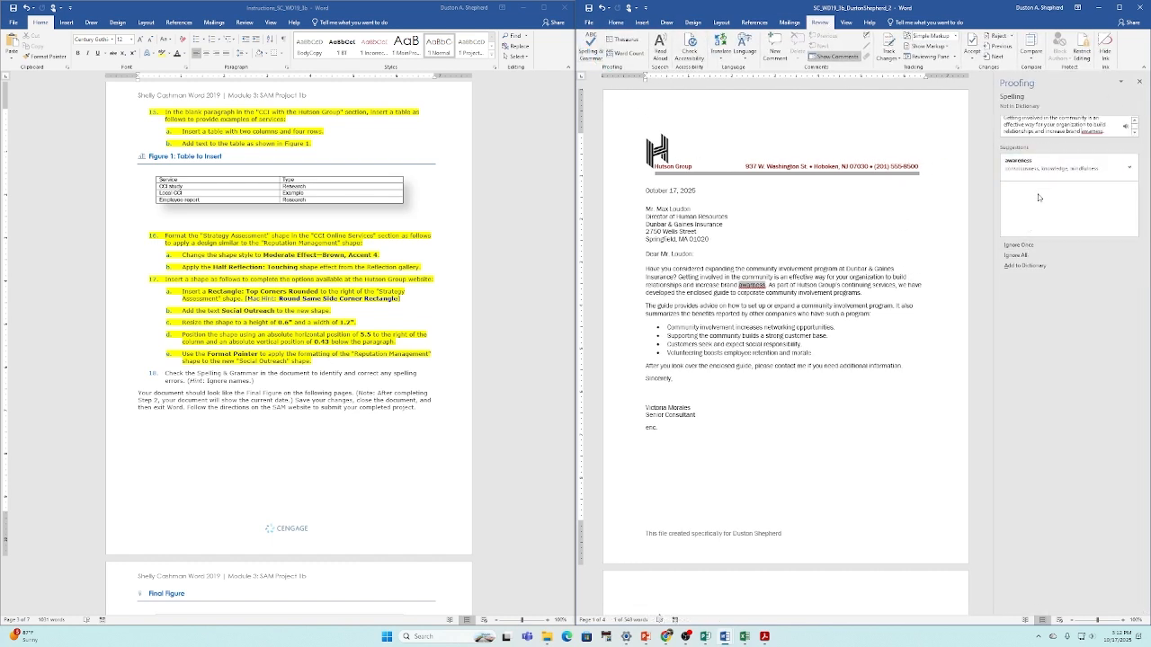
click(1128, 168)
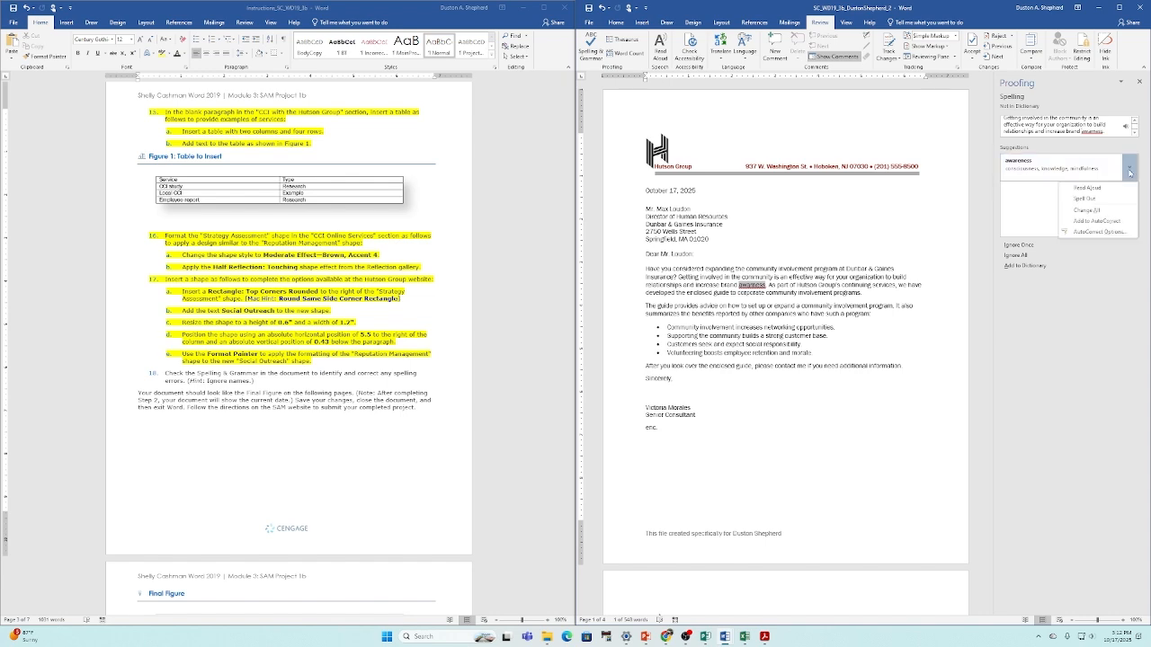
click(1102, 212)
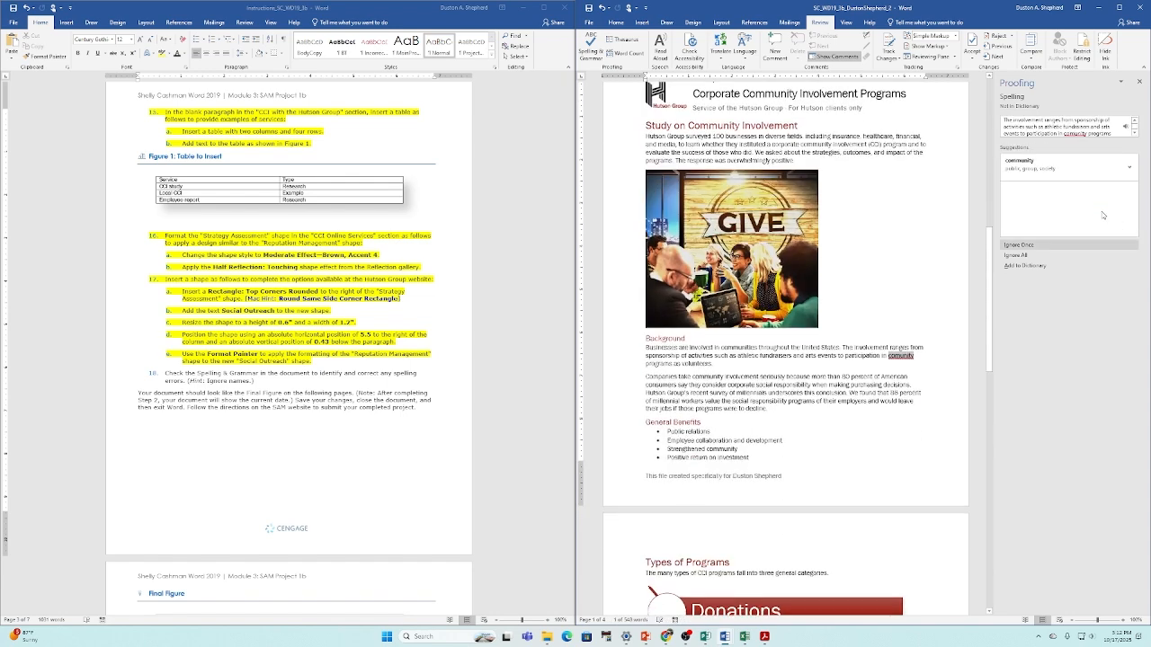
Change all occurrences of the misspelling in the Background section to "community" and accept the grammar suggestion "the" before "Civic 50".
click(1130, 168)
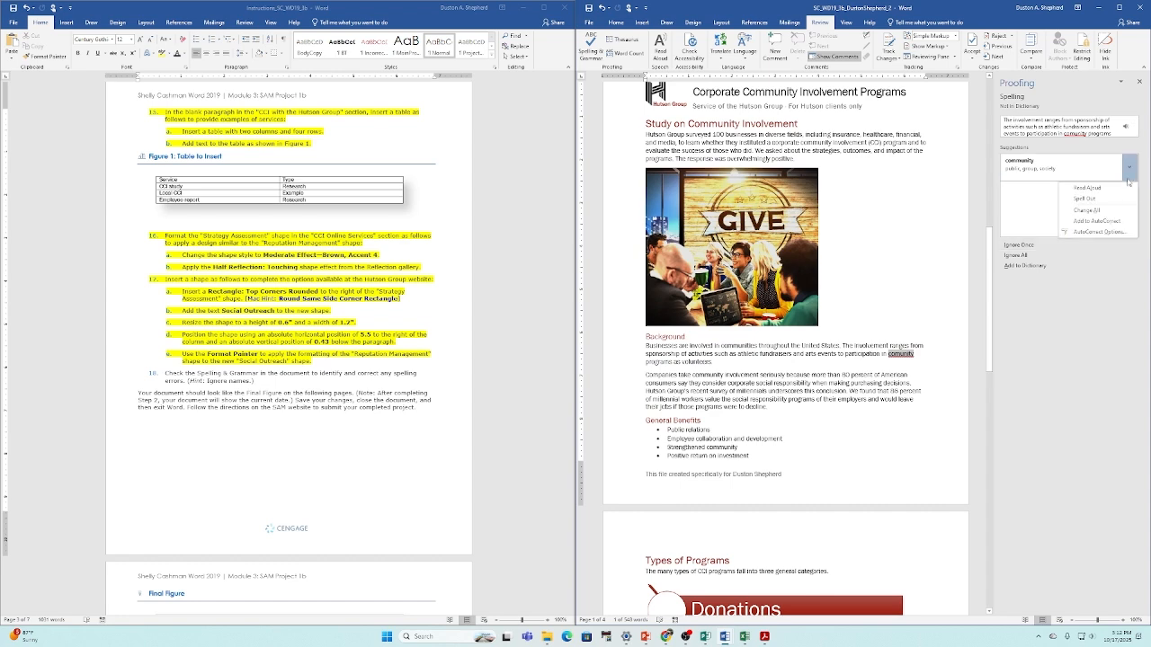
click(1109, 213)
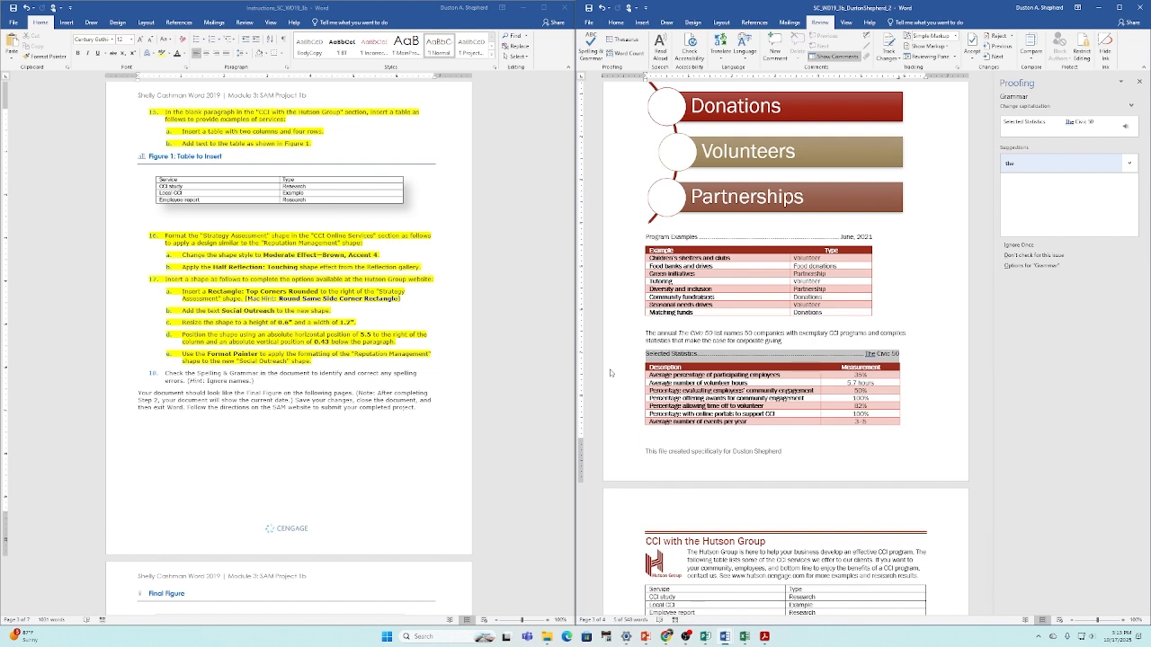
click(1030, 165)
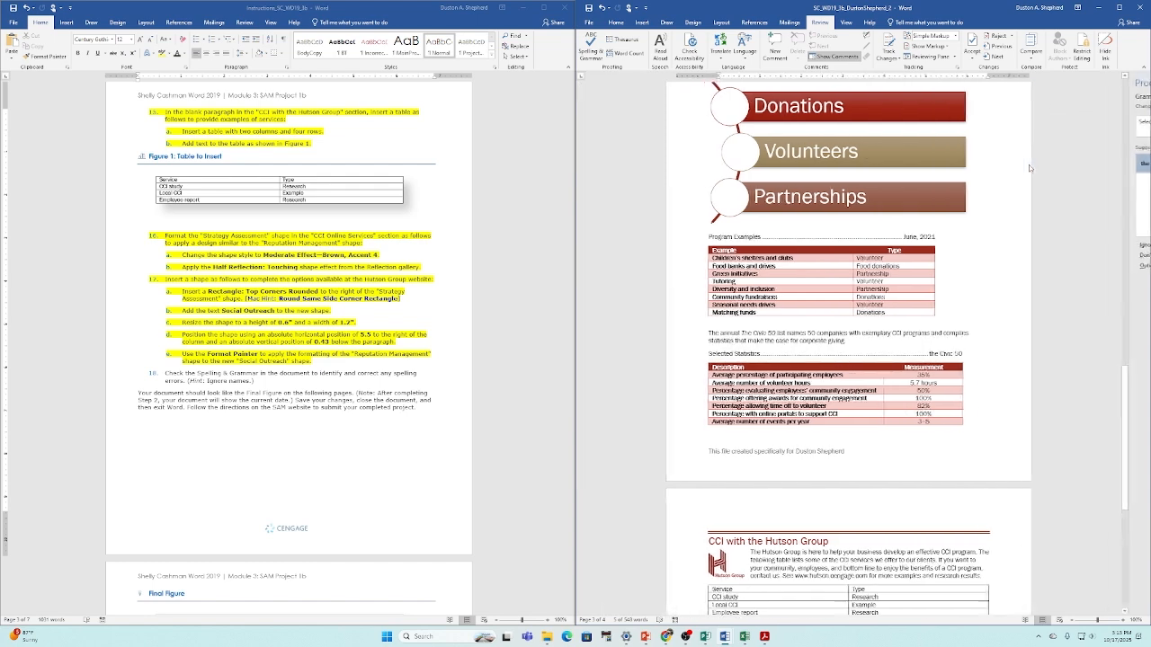
click(578, 342)
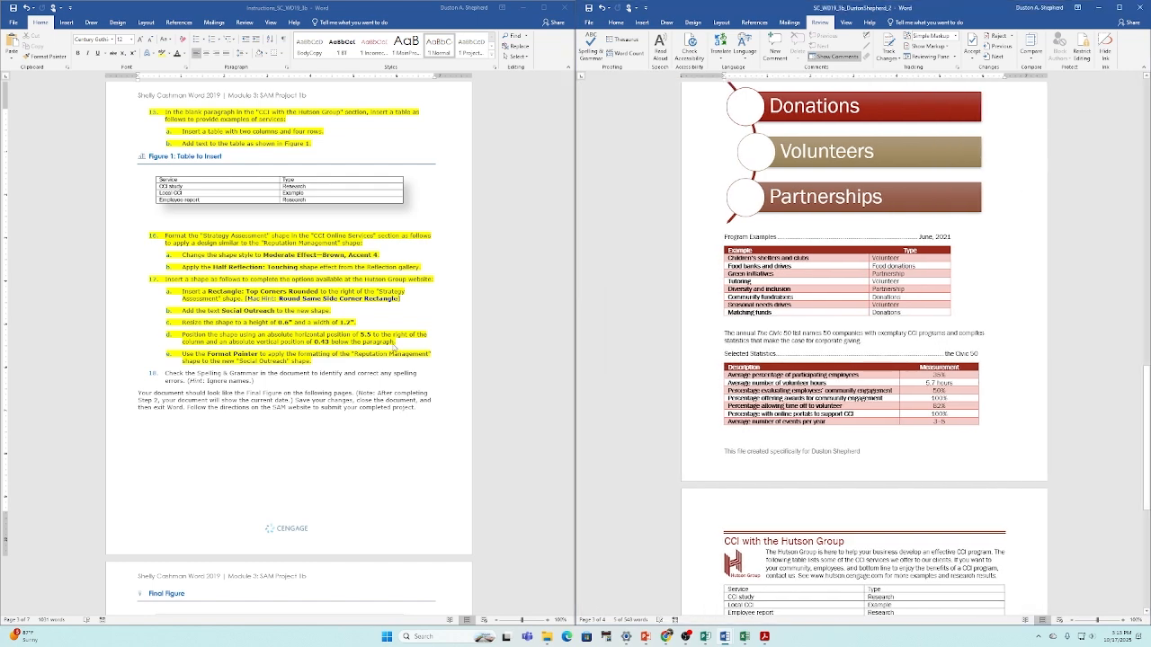
Highlight instruction 18 about checking the document's spelling and grammar in yellow.
click(168, 373)
drag(168, 373, 254, 381)
click(161, 54)
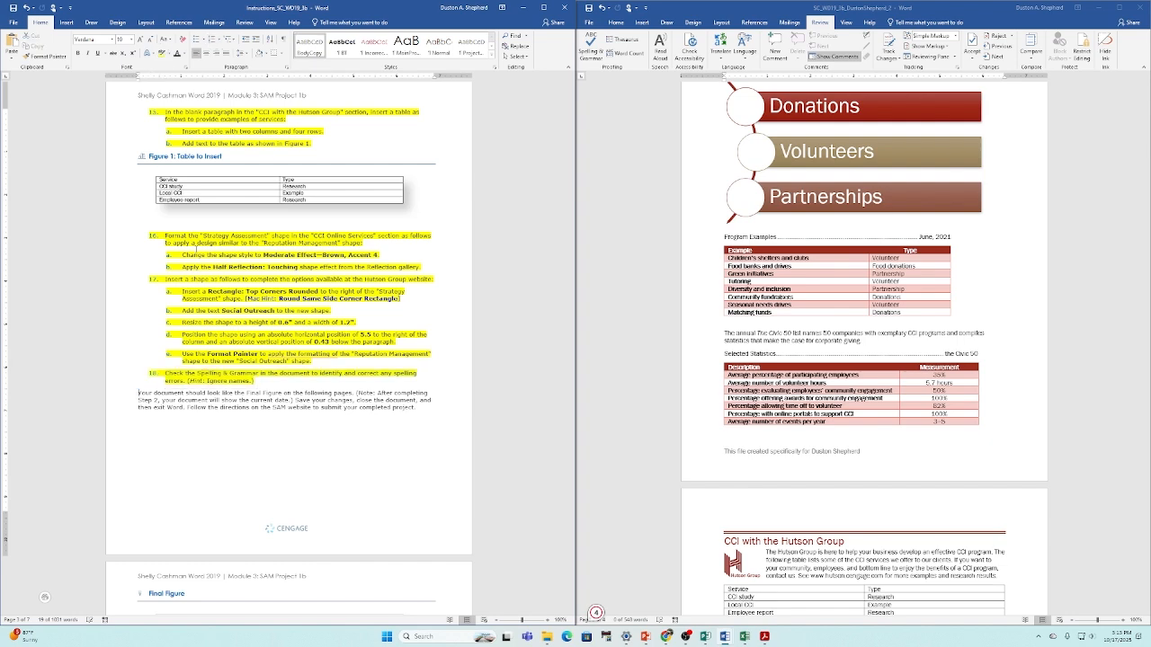
Review the closing instructions down to the Final Figure and save the project document.
scroll(381, 454, down, 4)
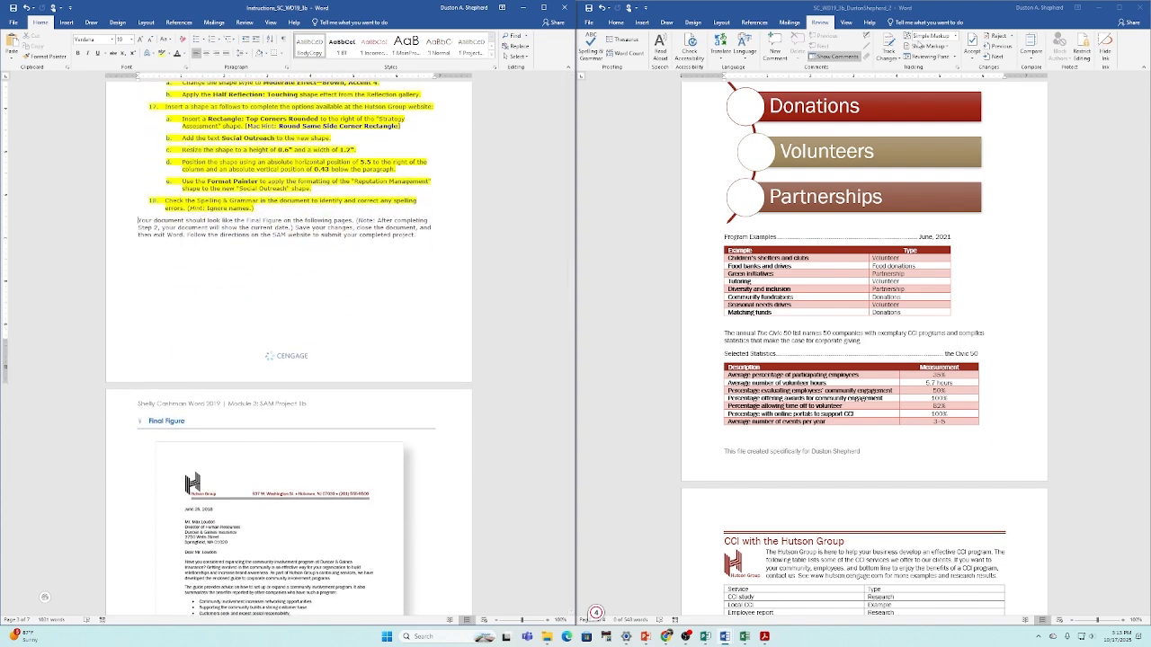
click(593, 14)
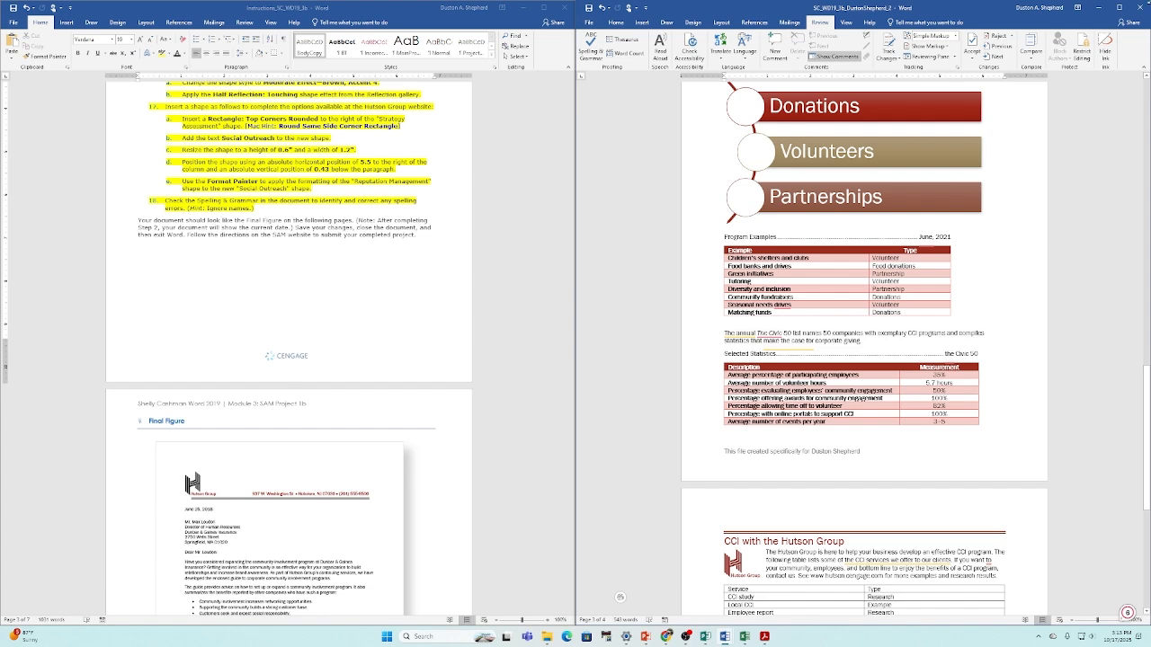
Close the project document and the instructions document, saving the changes to Instructions_SC_WD19_3b, and return to the SAM project page in the browser.
click(1140, 7)
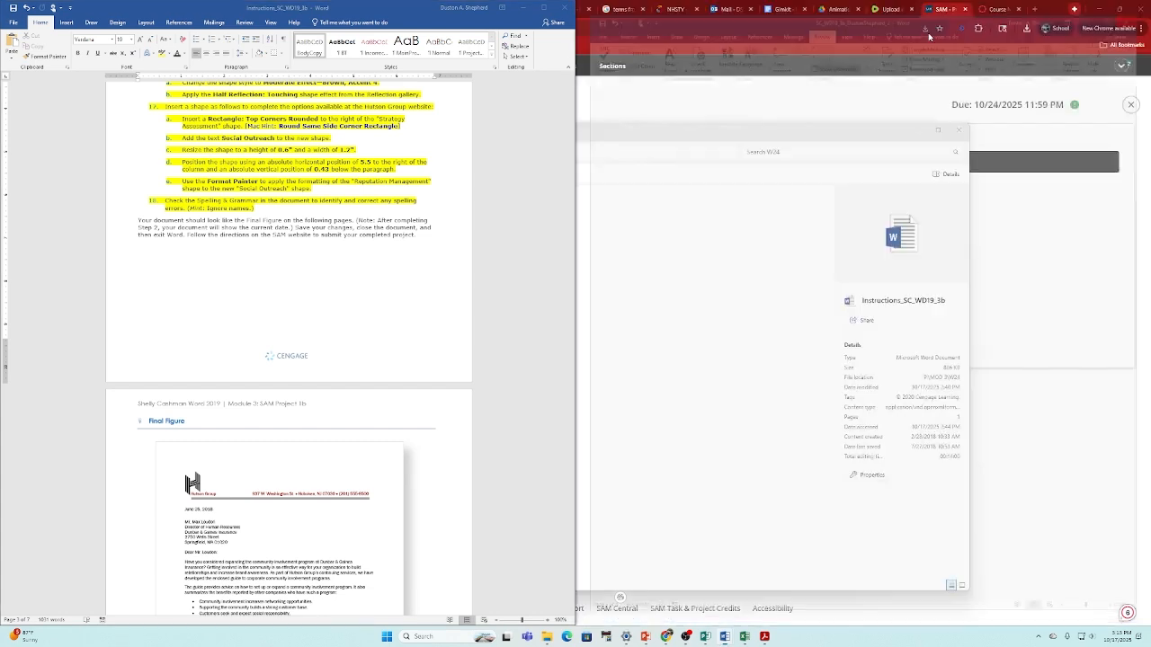
click(564, 7)
click(536, 328)
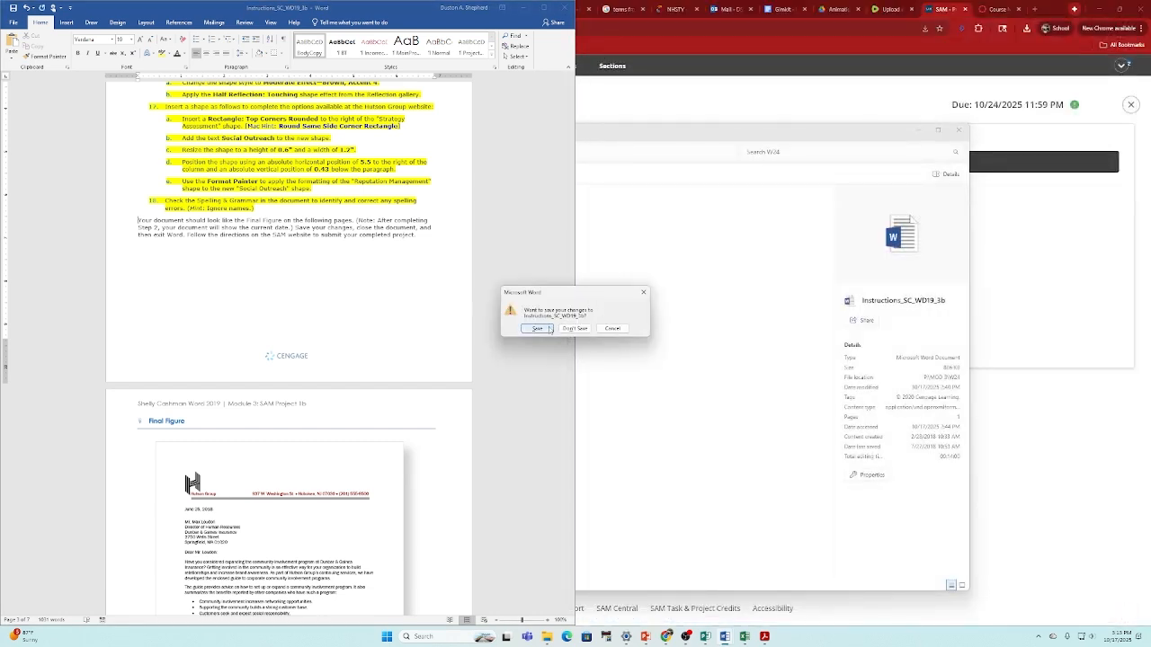
key(Escape)
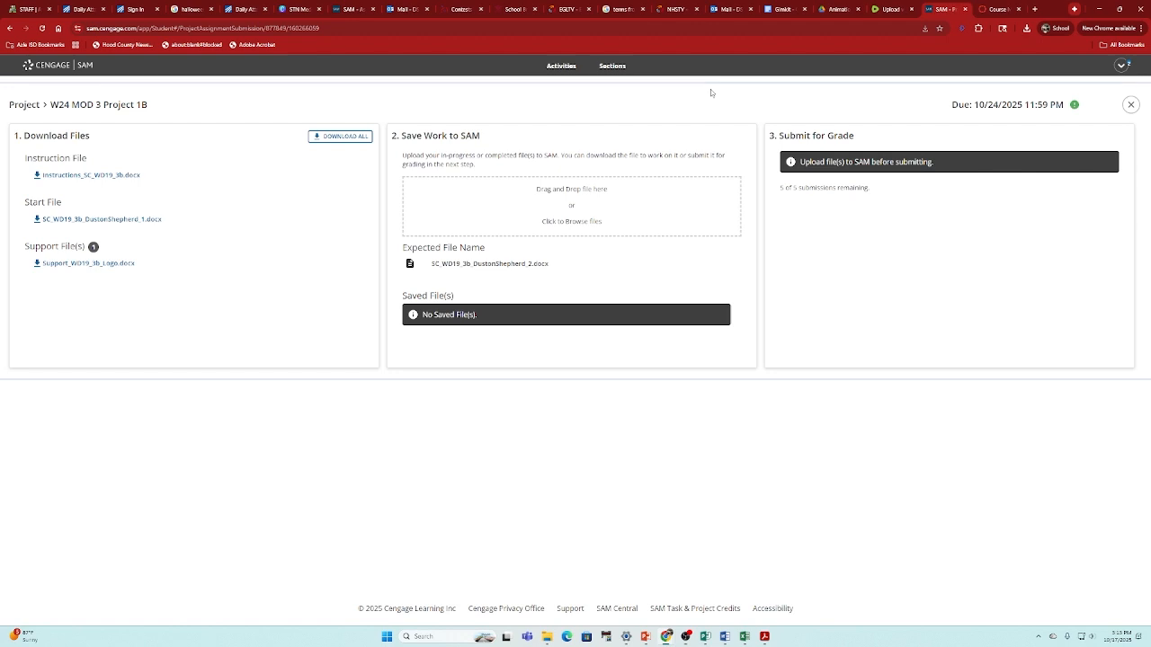
Upload the completed SC_WD19_3b project file ending in _2 from the W24 folder on the personal network drive to SAM.
click(604, 217)
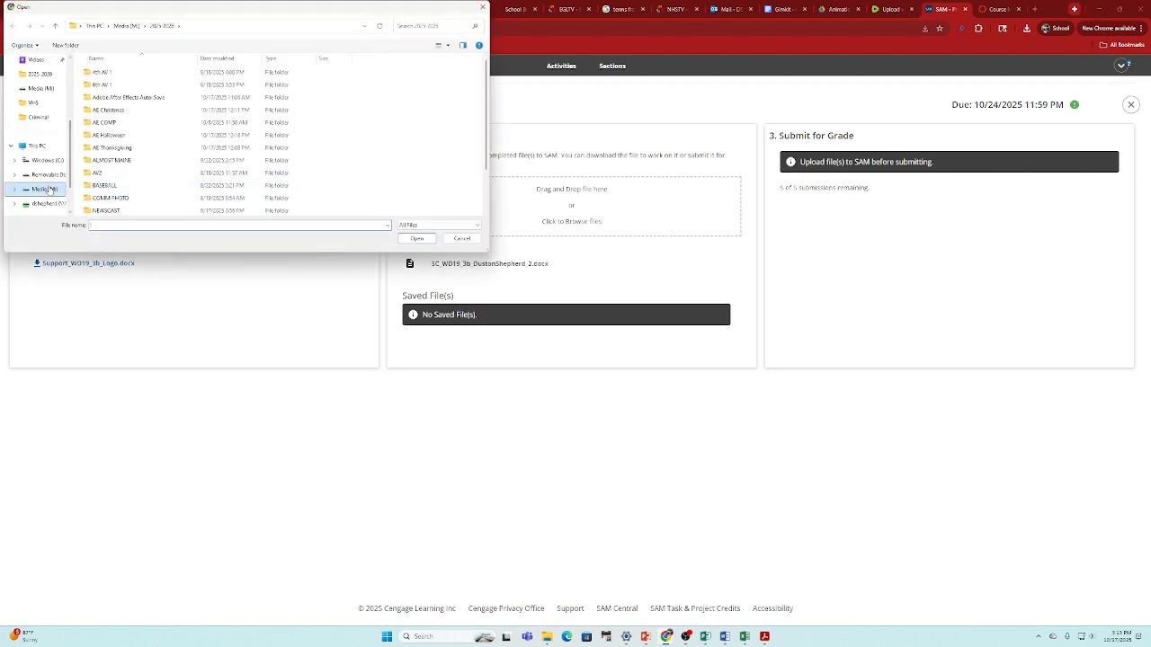
scroll(41, 175, down, 1)
click(39, 103)
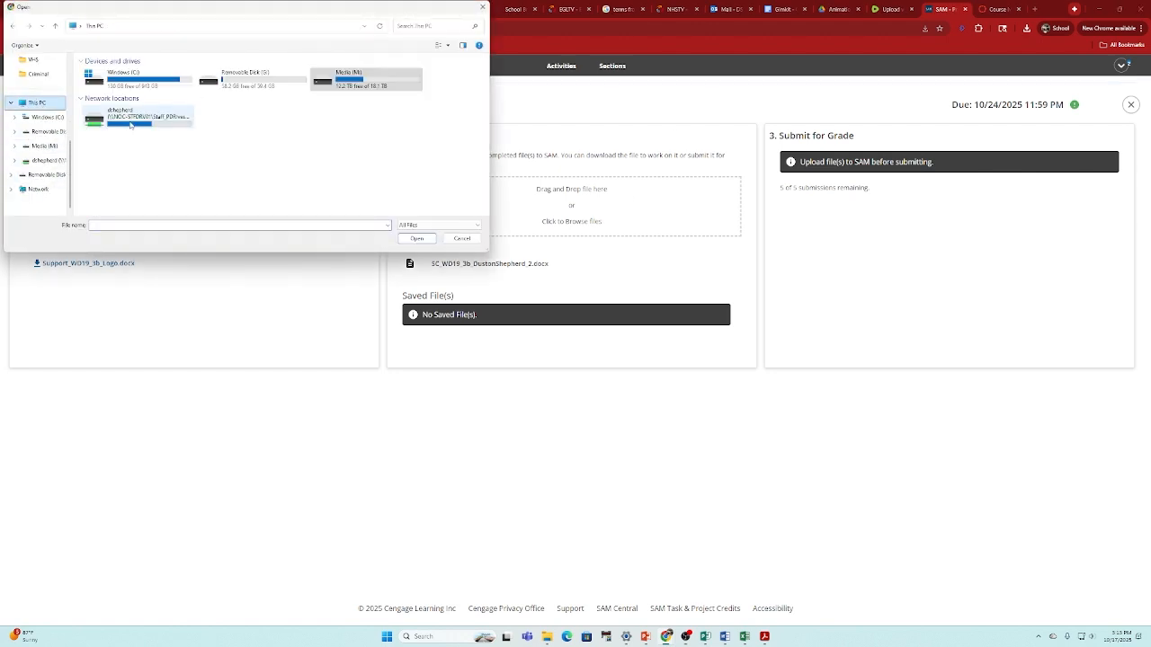
double_click(360, 79)
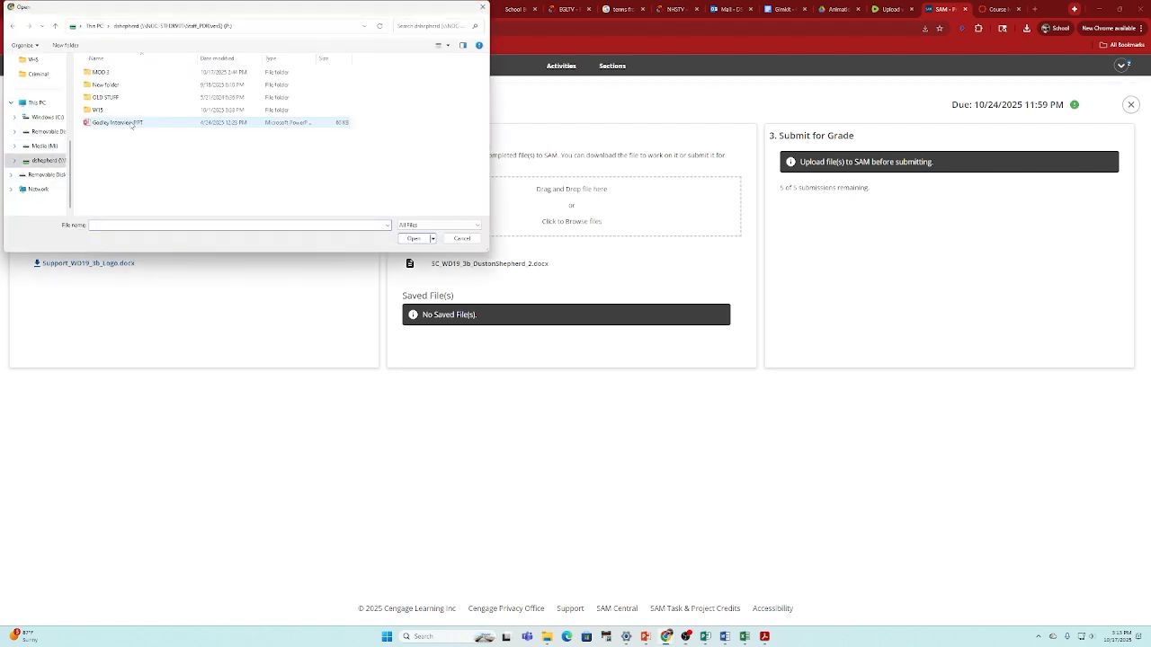
double_click(104, 72)
double_click(103, 73)
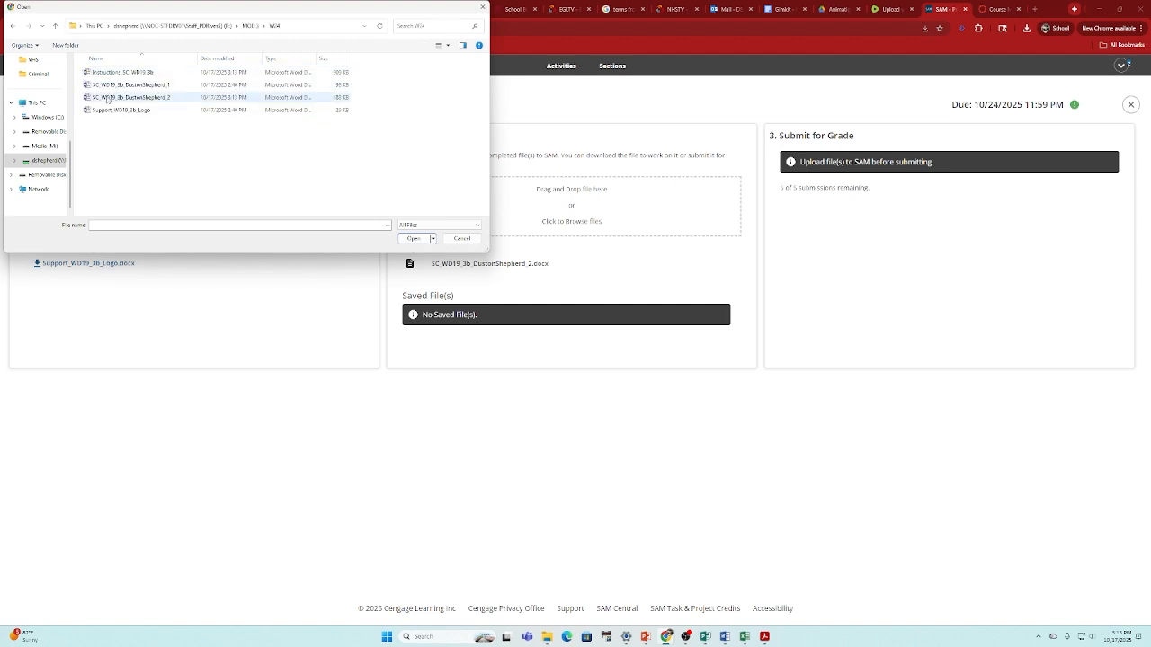
click(127, 97)
double_click(127, 97)
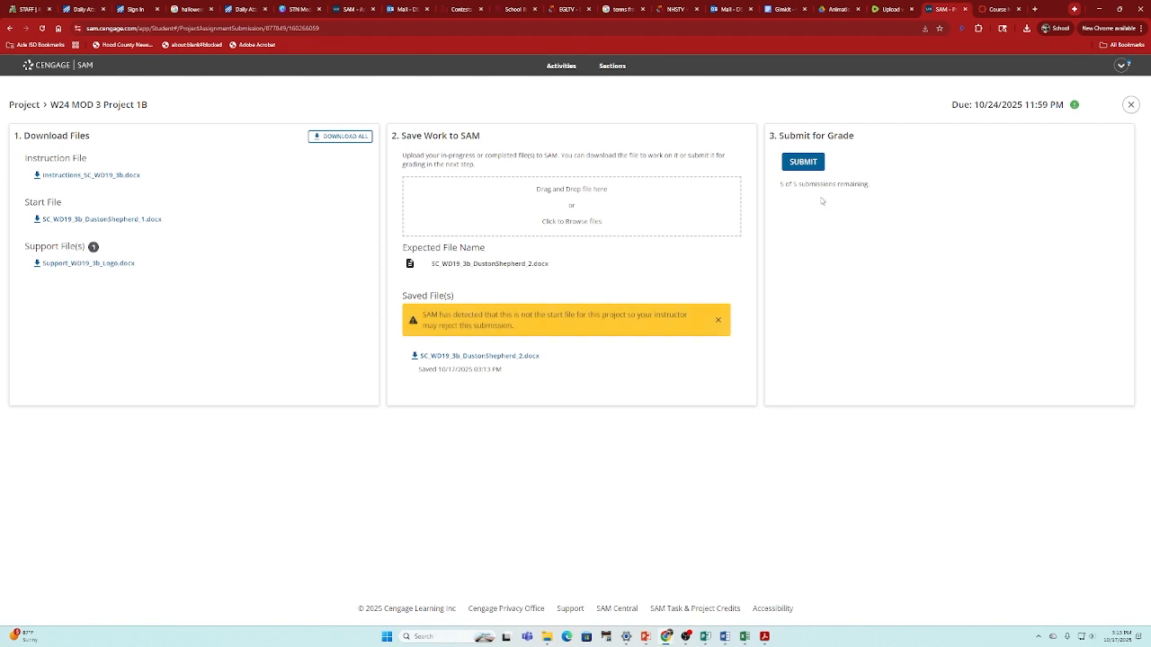
Submit the uploaded project for grading, then download and open its graded summary report in Word.
click(803, 162)
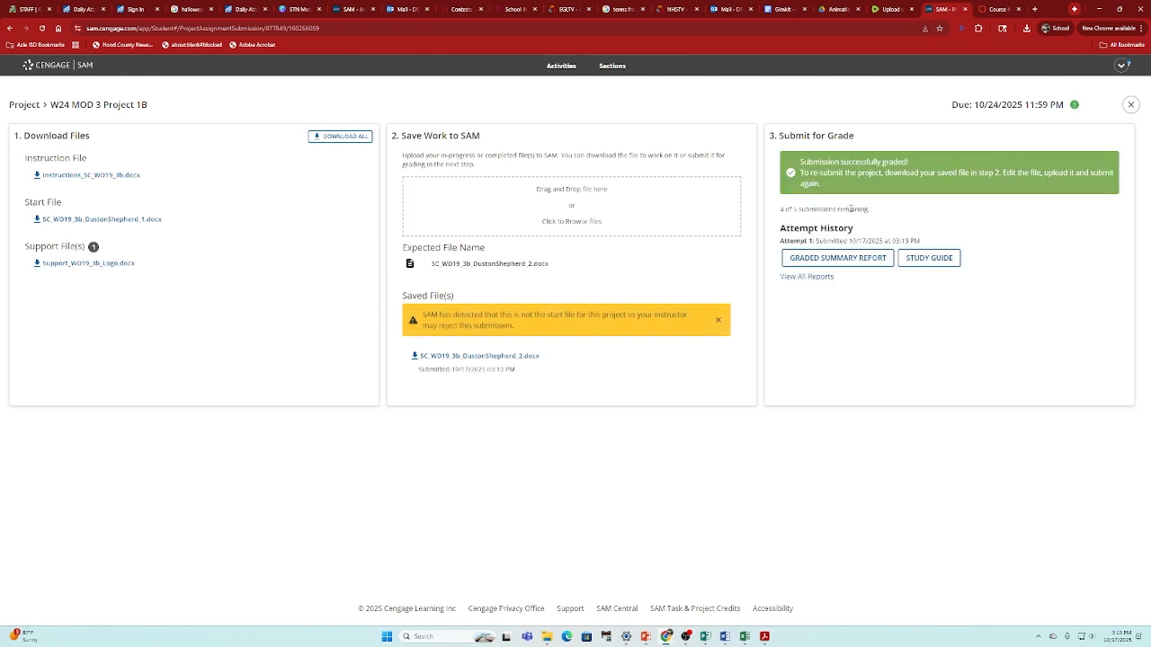
click(850, 258)
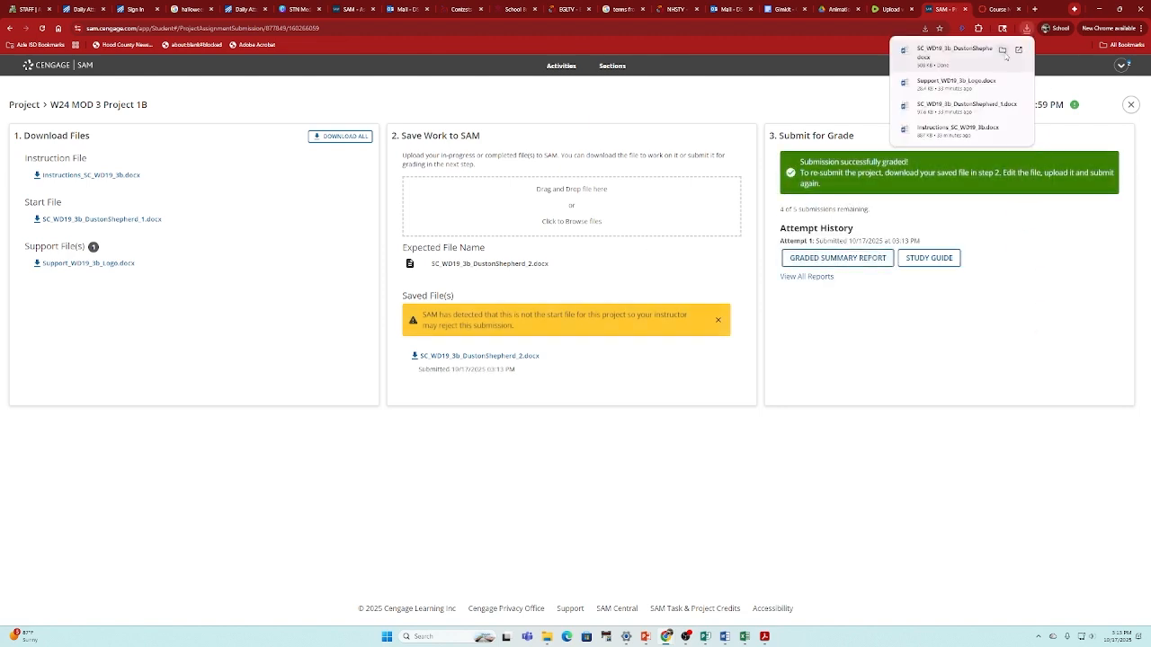
click(937, 57)
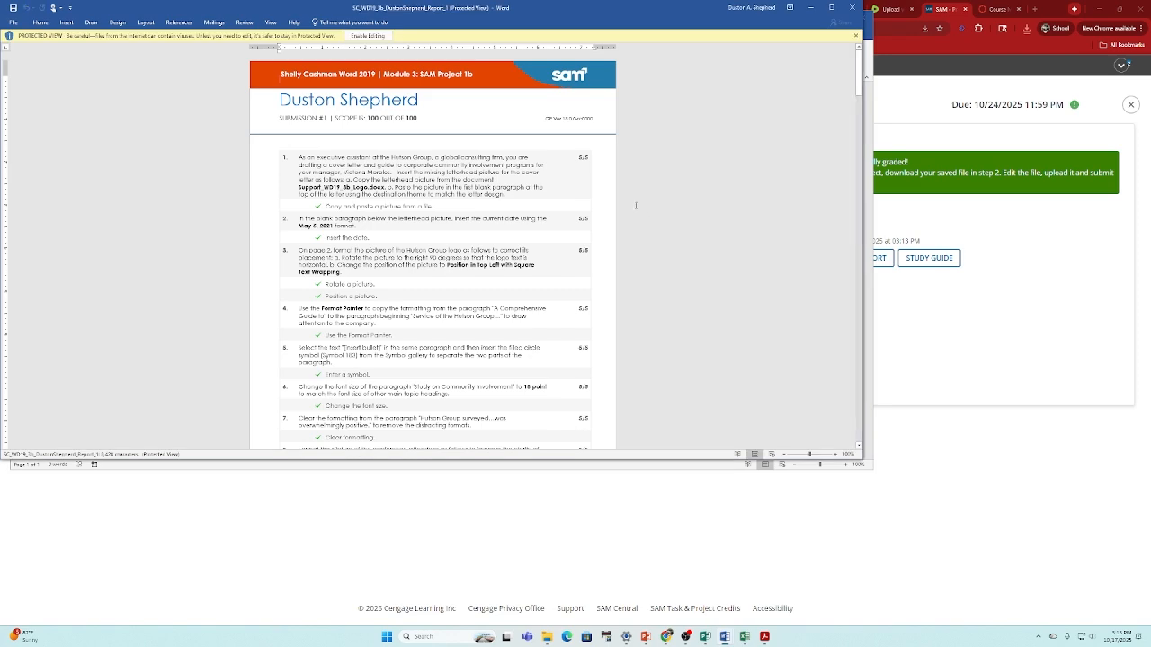
Enable editing of the graded summary report and select the score text in the submission line under the student's name.
click(388, 120)
click(370, 35)
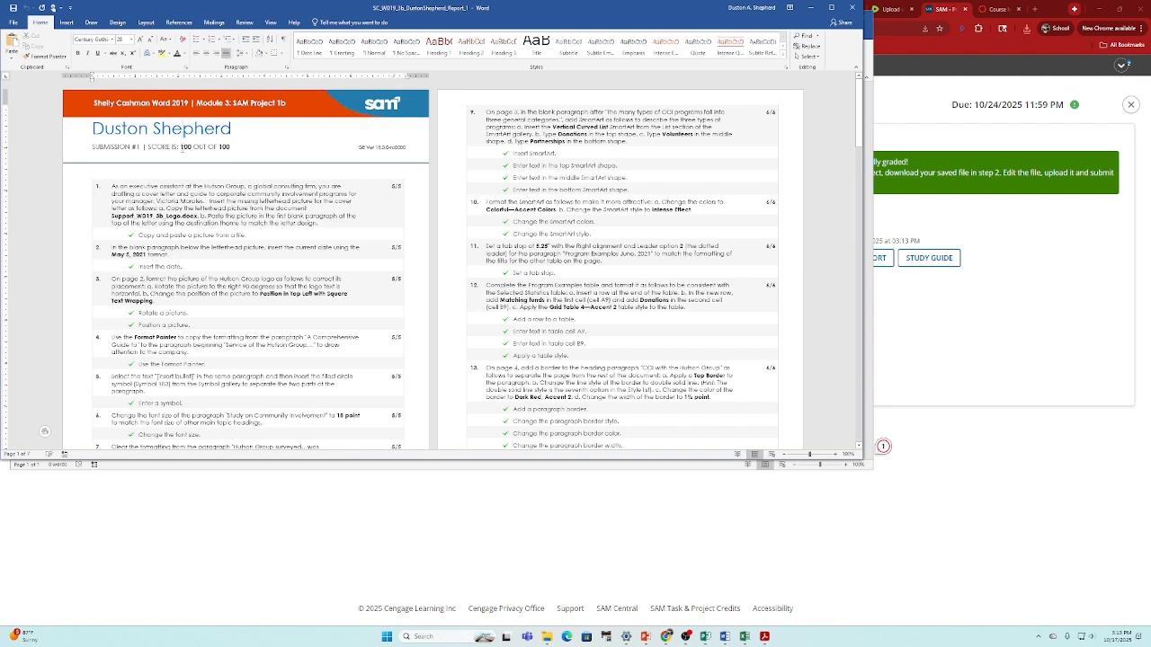
click(185, 145)
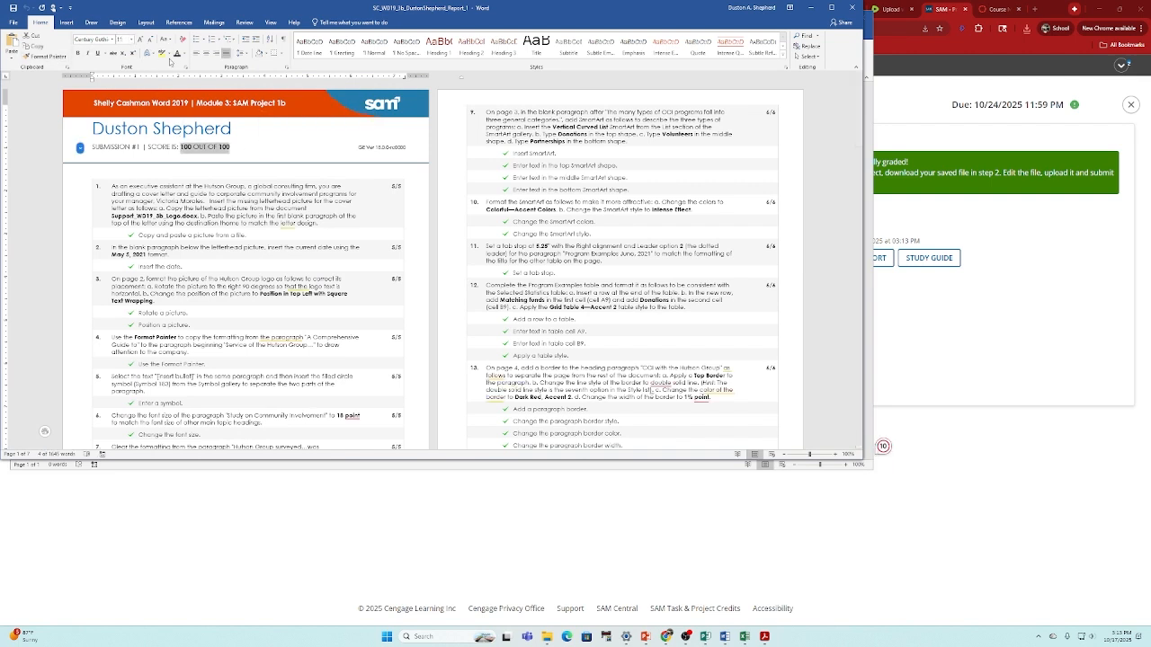